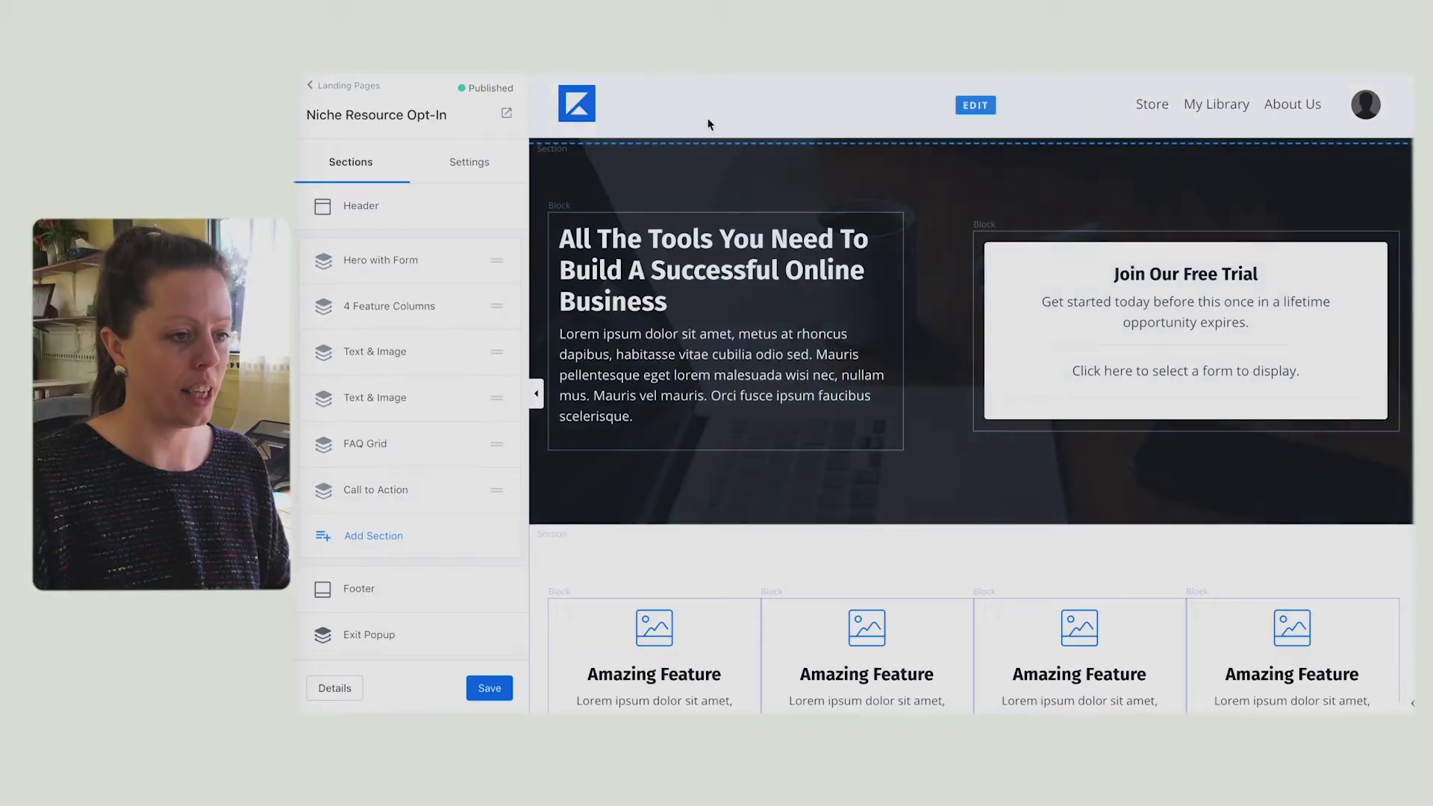
# Step: Hide the page header in both the desktop layout and the mobile layout
pyautogui.click(716, 135)
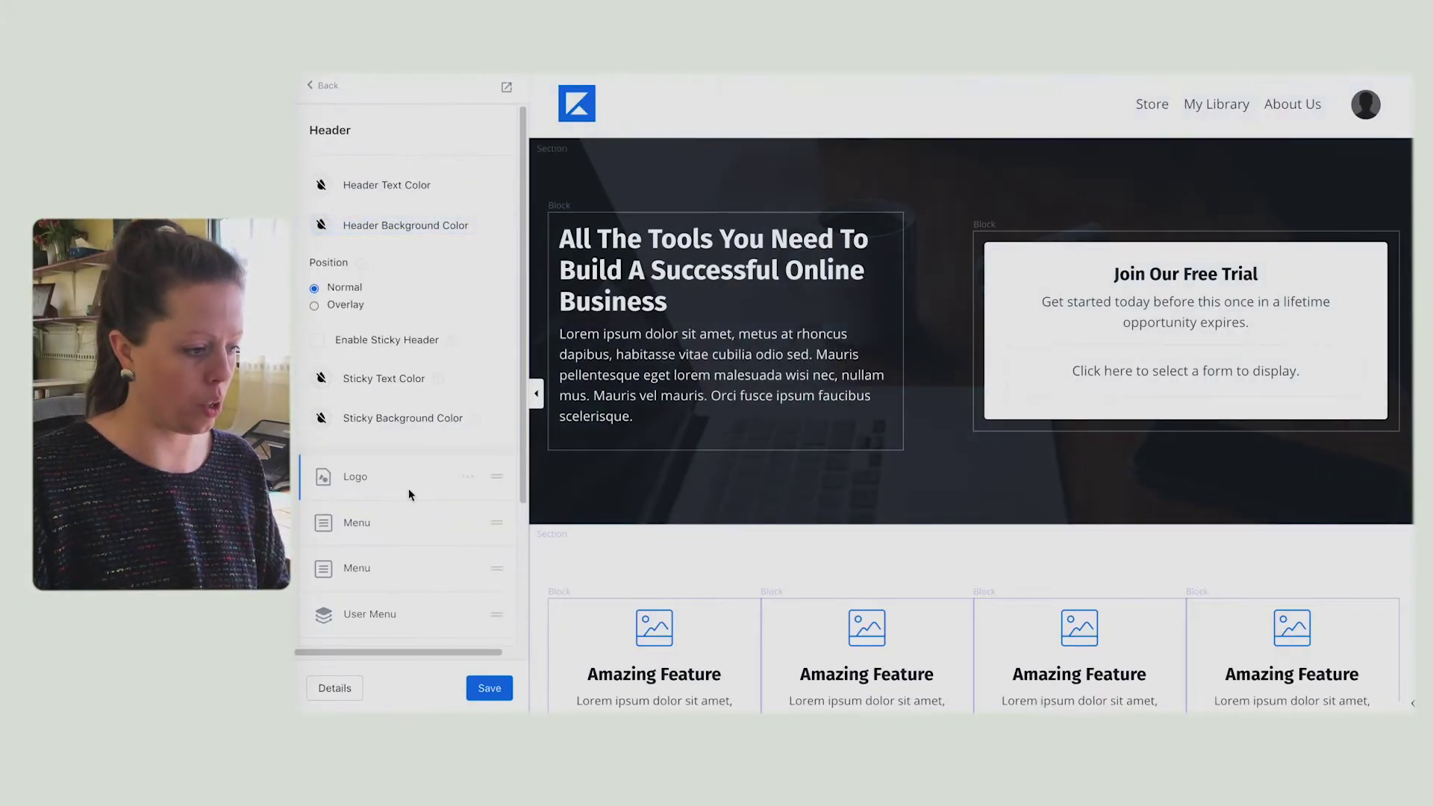
pyautogui.scroll(-3, 409, 491)
pyautogui.click(393, 555)
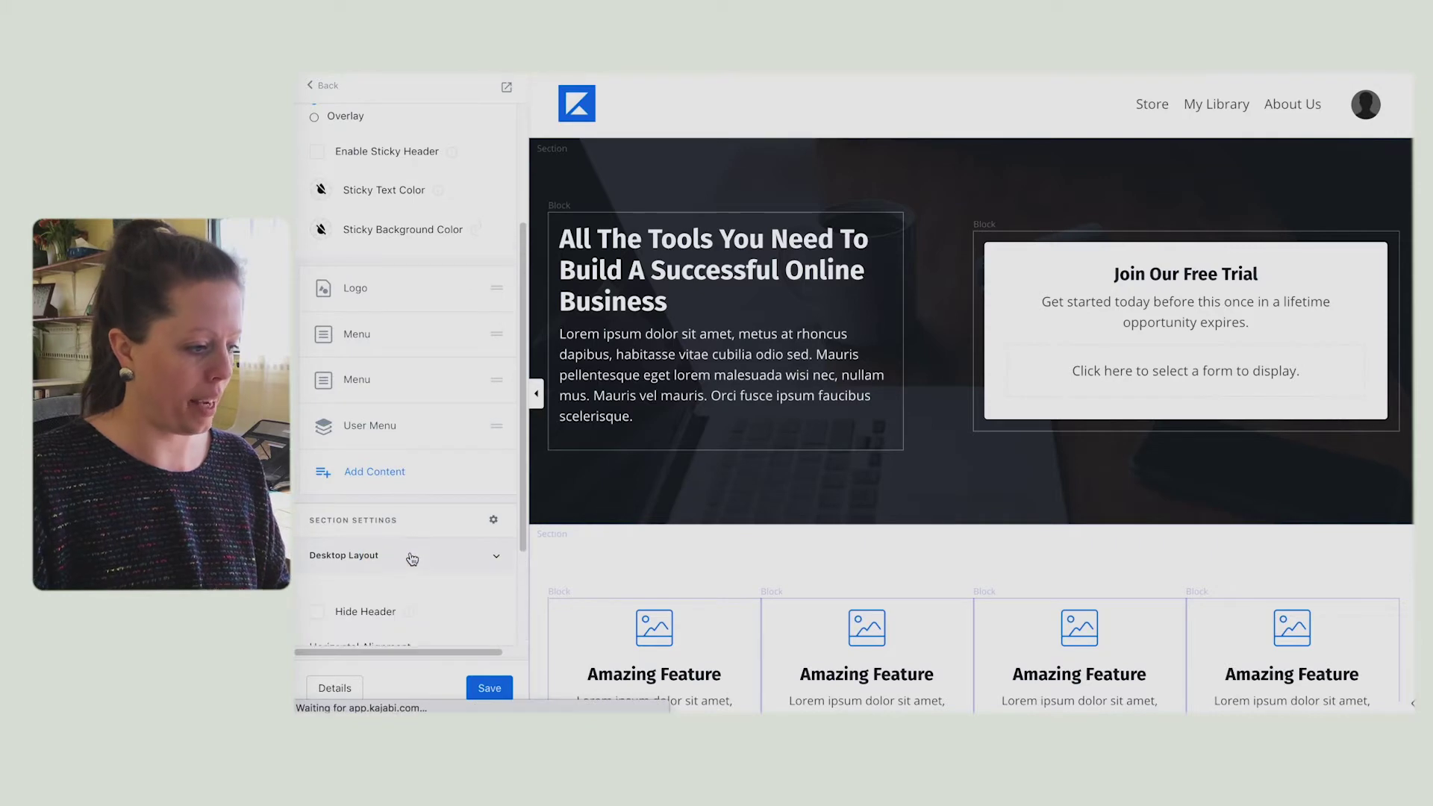
pyautogui.scroll(-2, 329, 560)
pyautogui.click(351, 595)
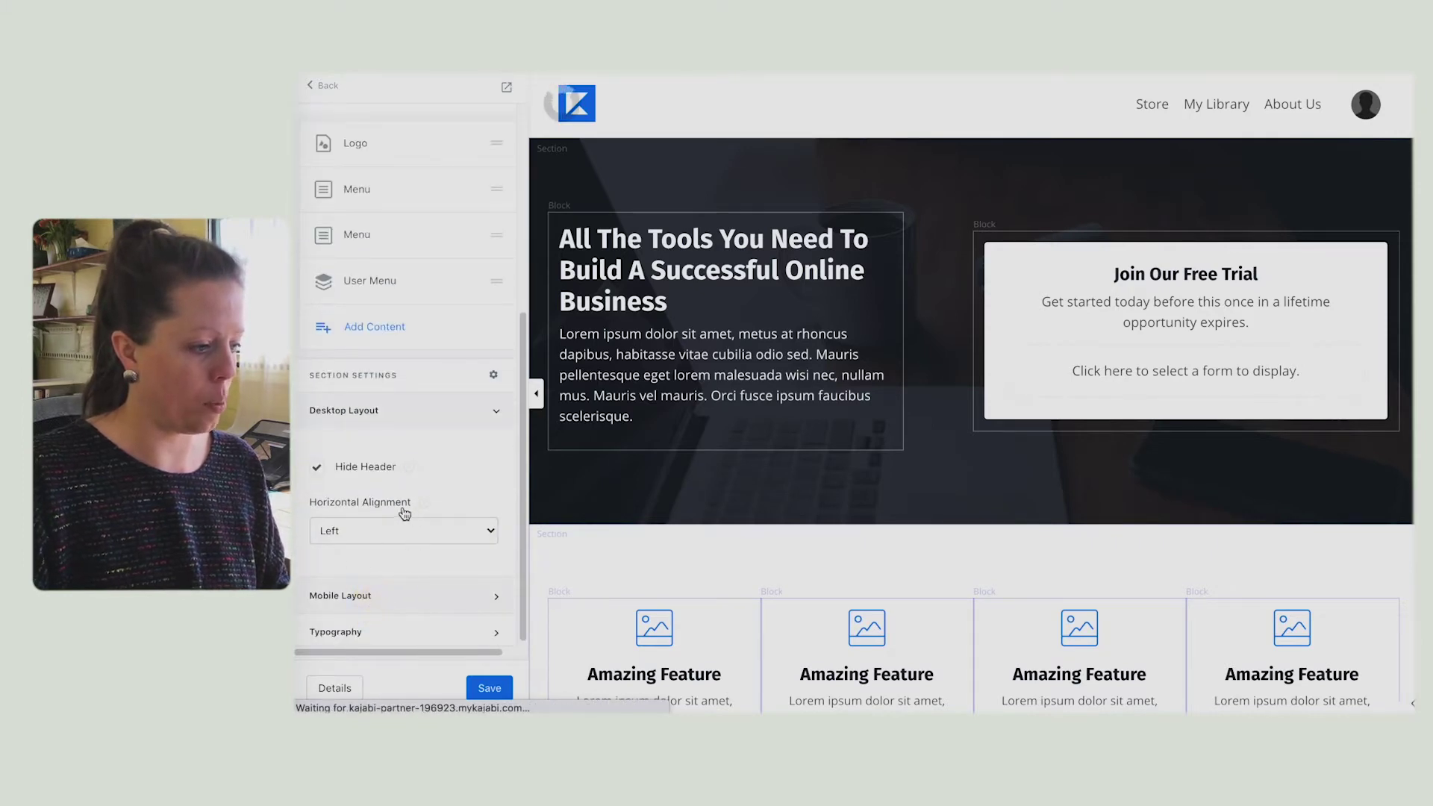
pyautogui.scroll(-2, 332, 463)
pyautogui.click(318, 387)
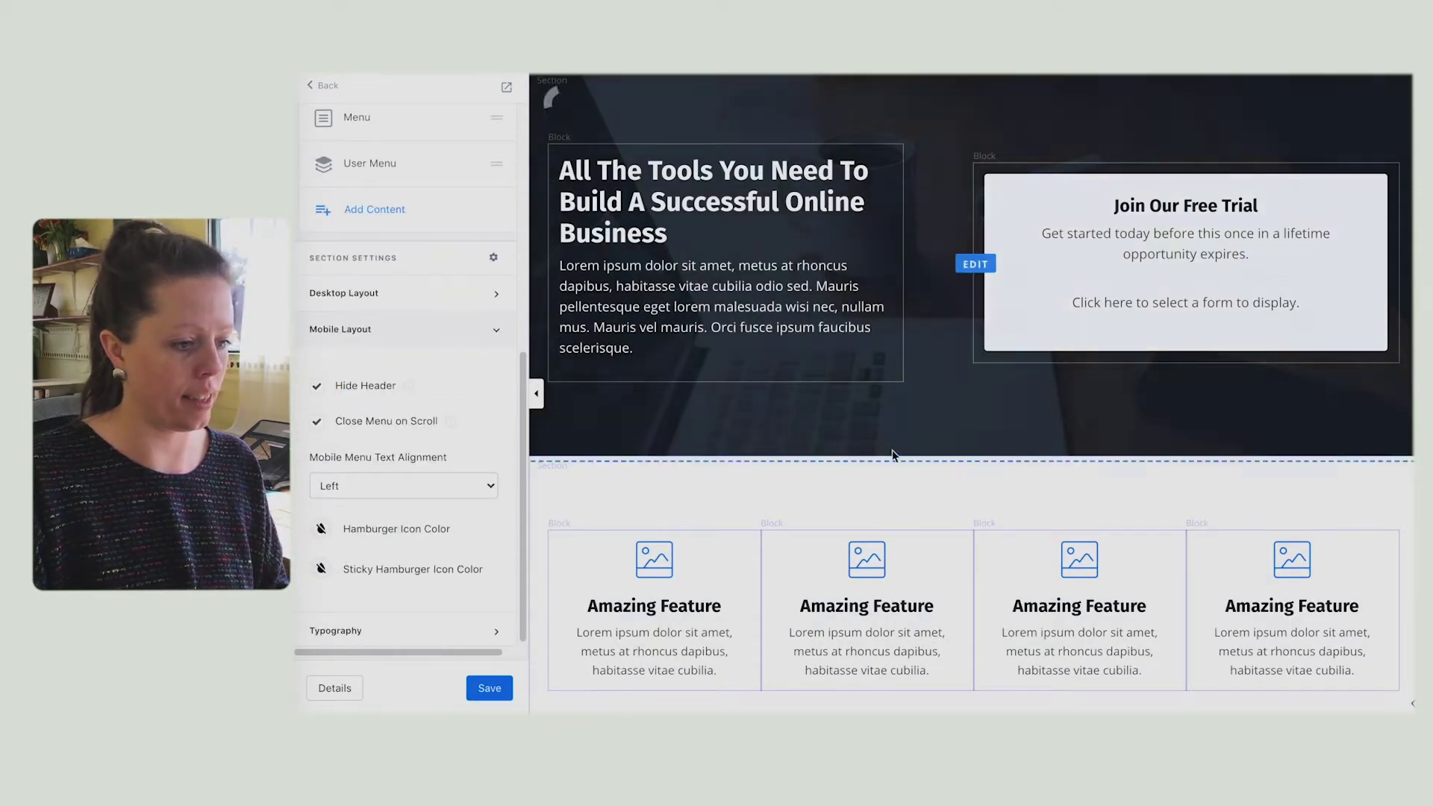
# Step: Delete the link list block containing Store, My Library and About Us from the footer
pyautogui.scroll(-15, 918, 491)
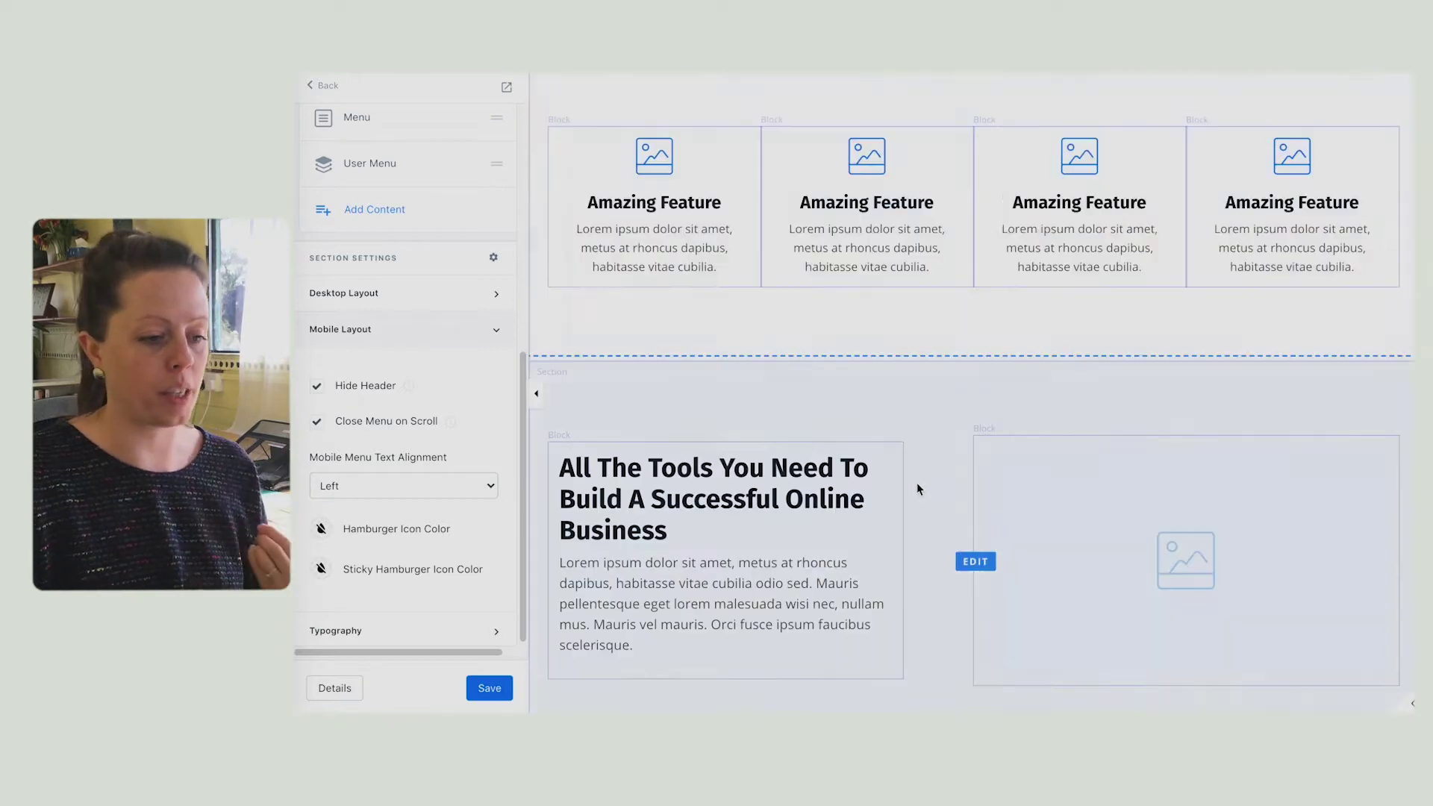
pyautogui.click(1033, 642)
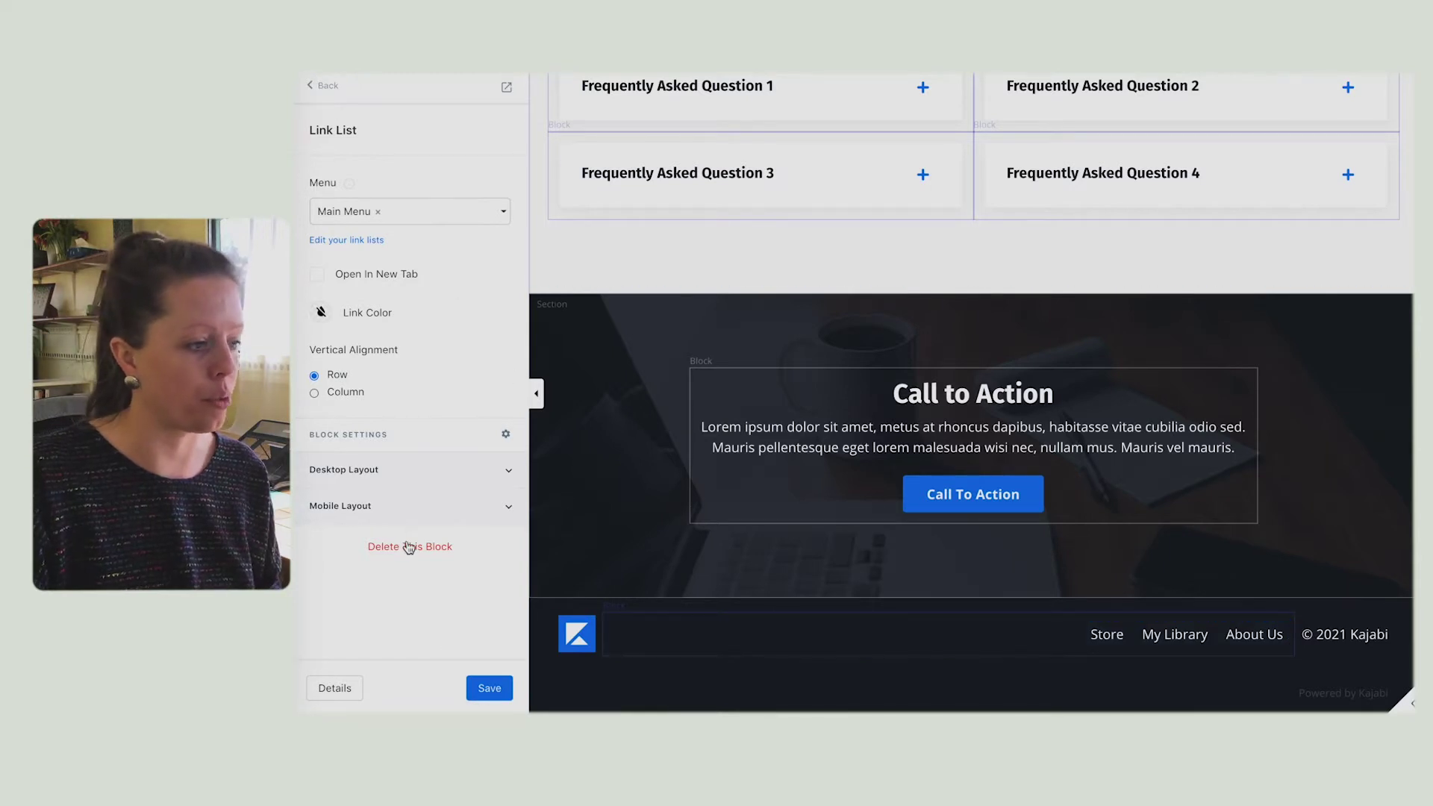
pyautogui.click(437, 552)
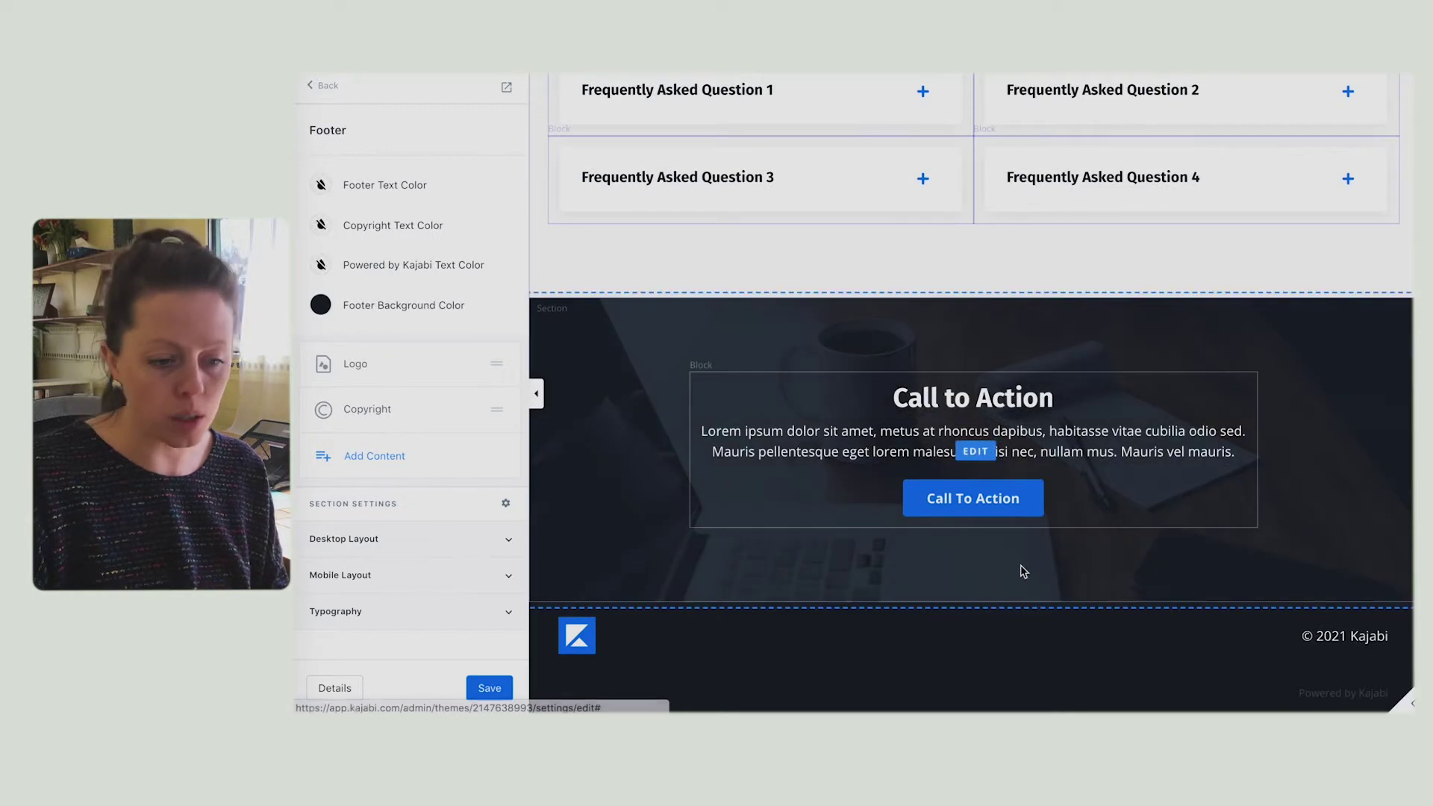
# Step: Change the footer copyright text to Digital Bumpkin and set the footer logo type to Image
pyautogui.click(1355, 637)
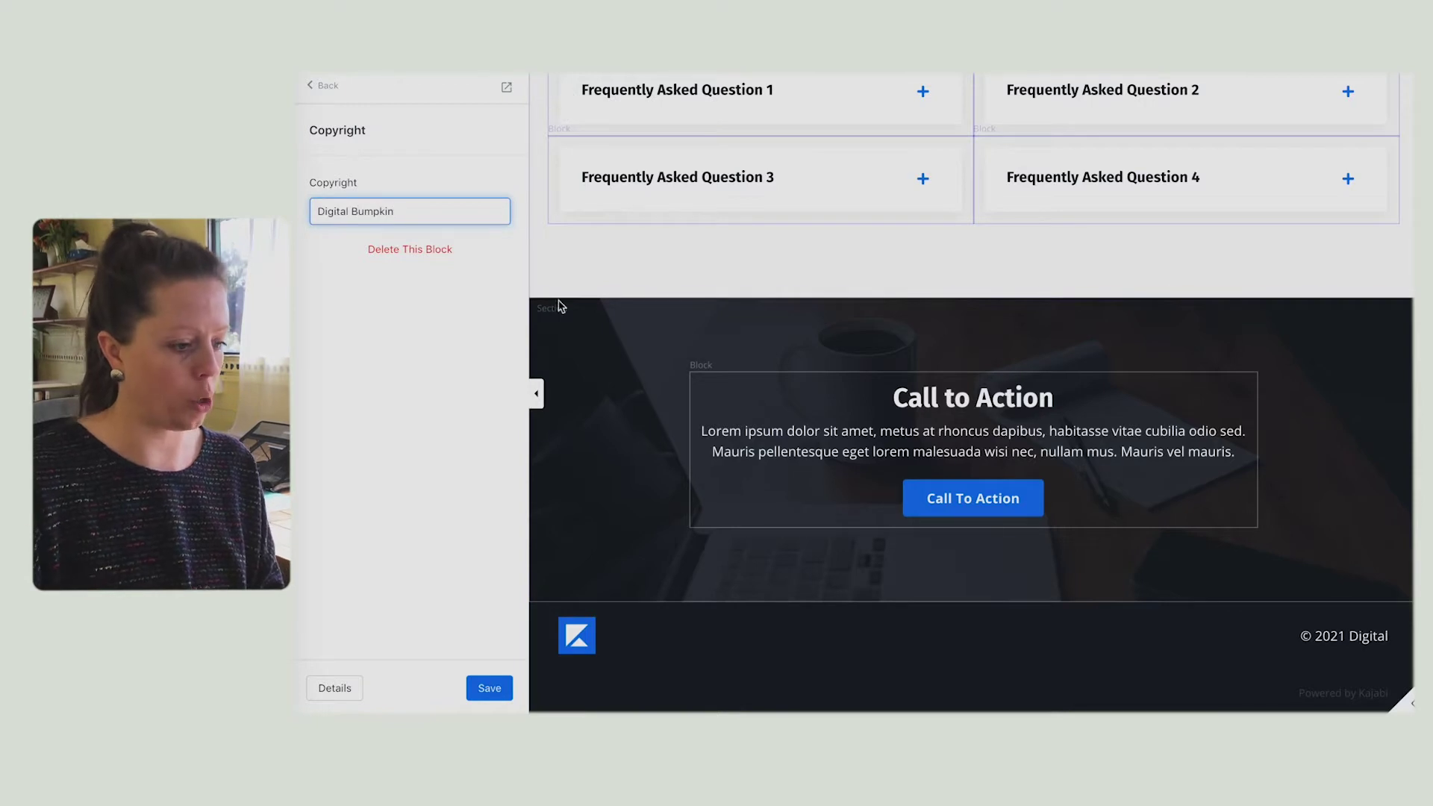
pyautogui.click(571, 639)
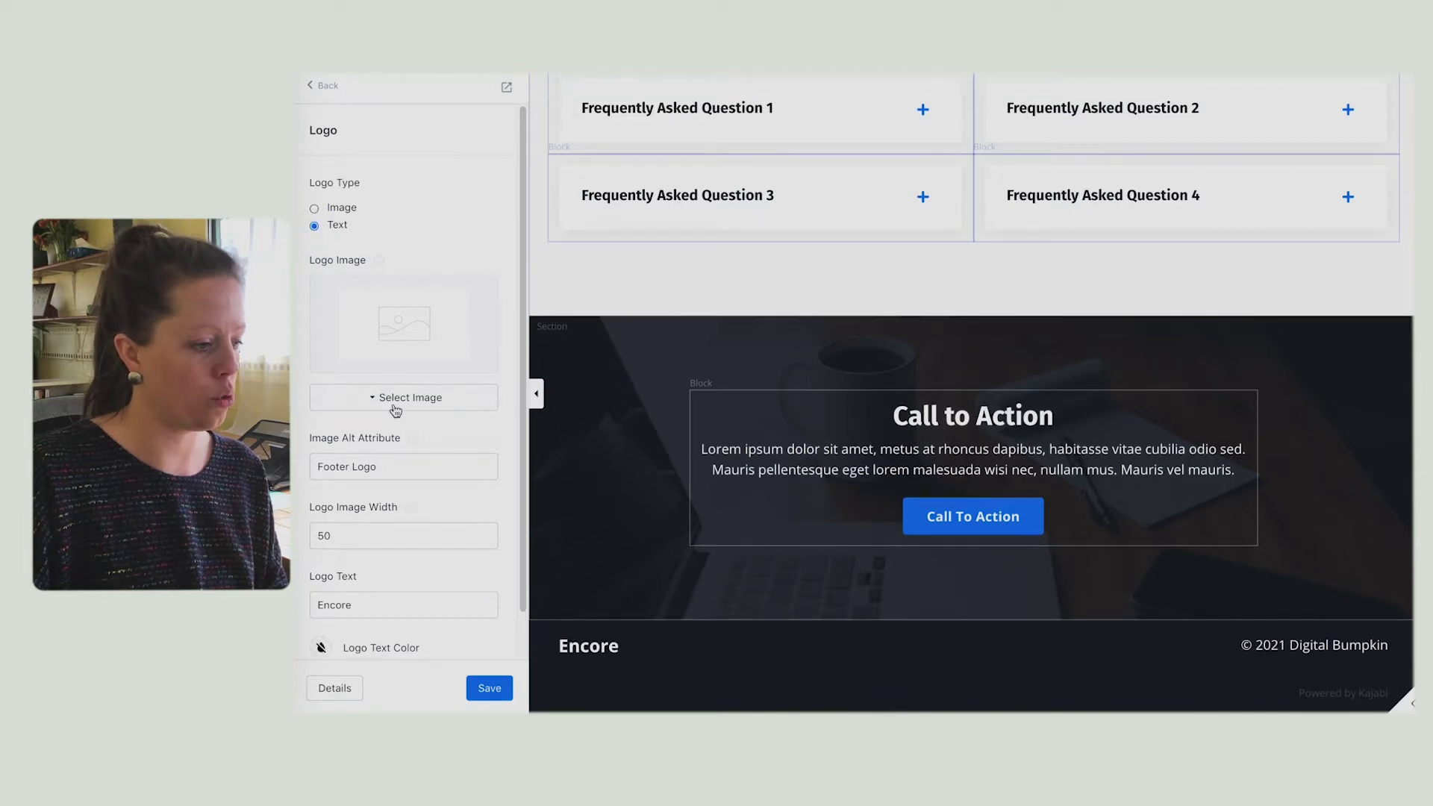
pyautogui.scroll(-1, 407, 417)
pyautogui.moveTo(424, 464)
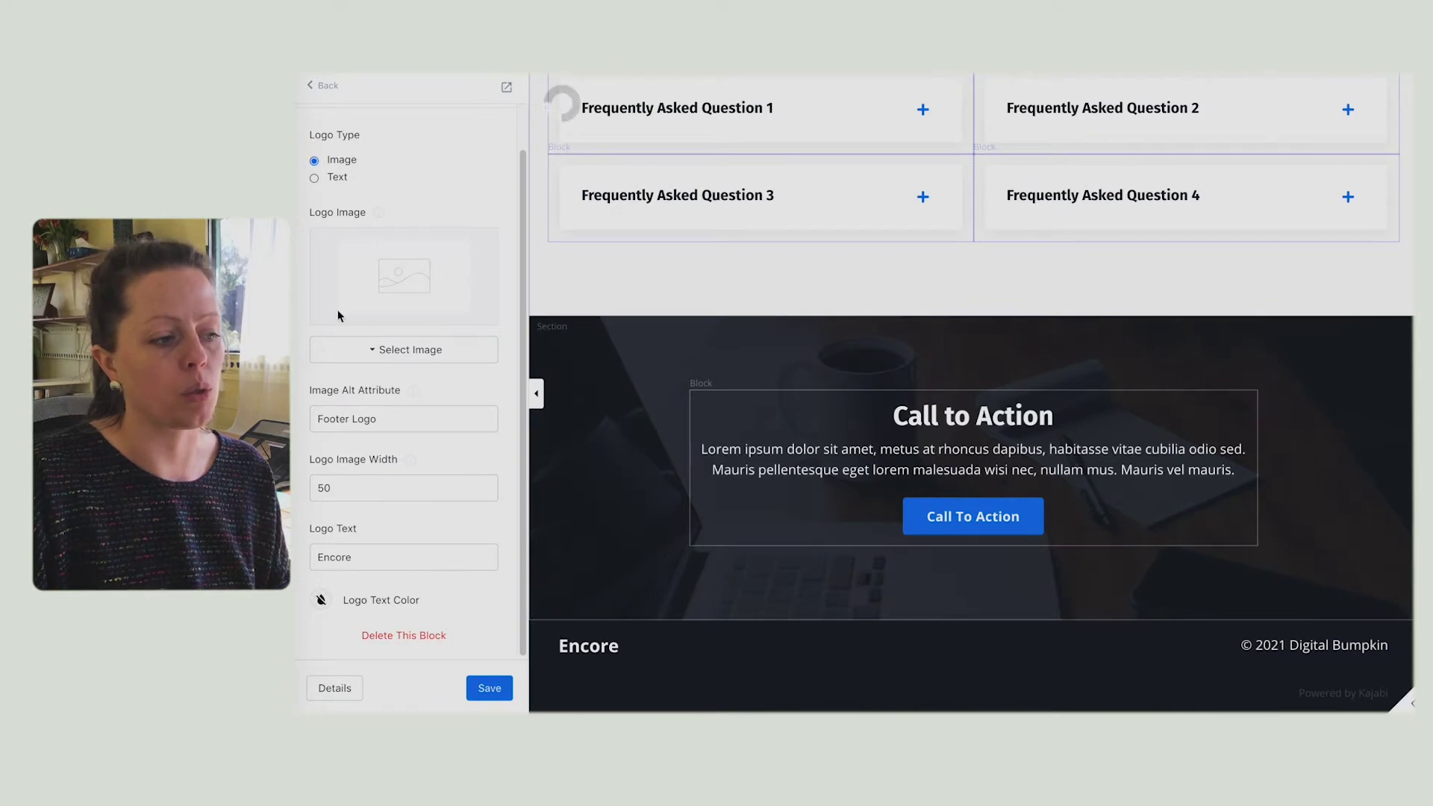
# Step: Delete the FAQ Grid section with the four frequently asked questions
pyautogui.scroll(10, 991, 569)
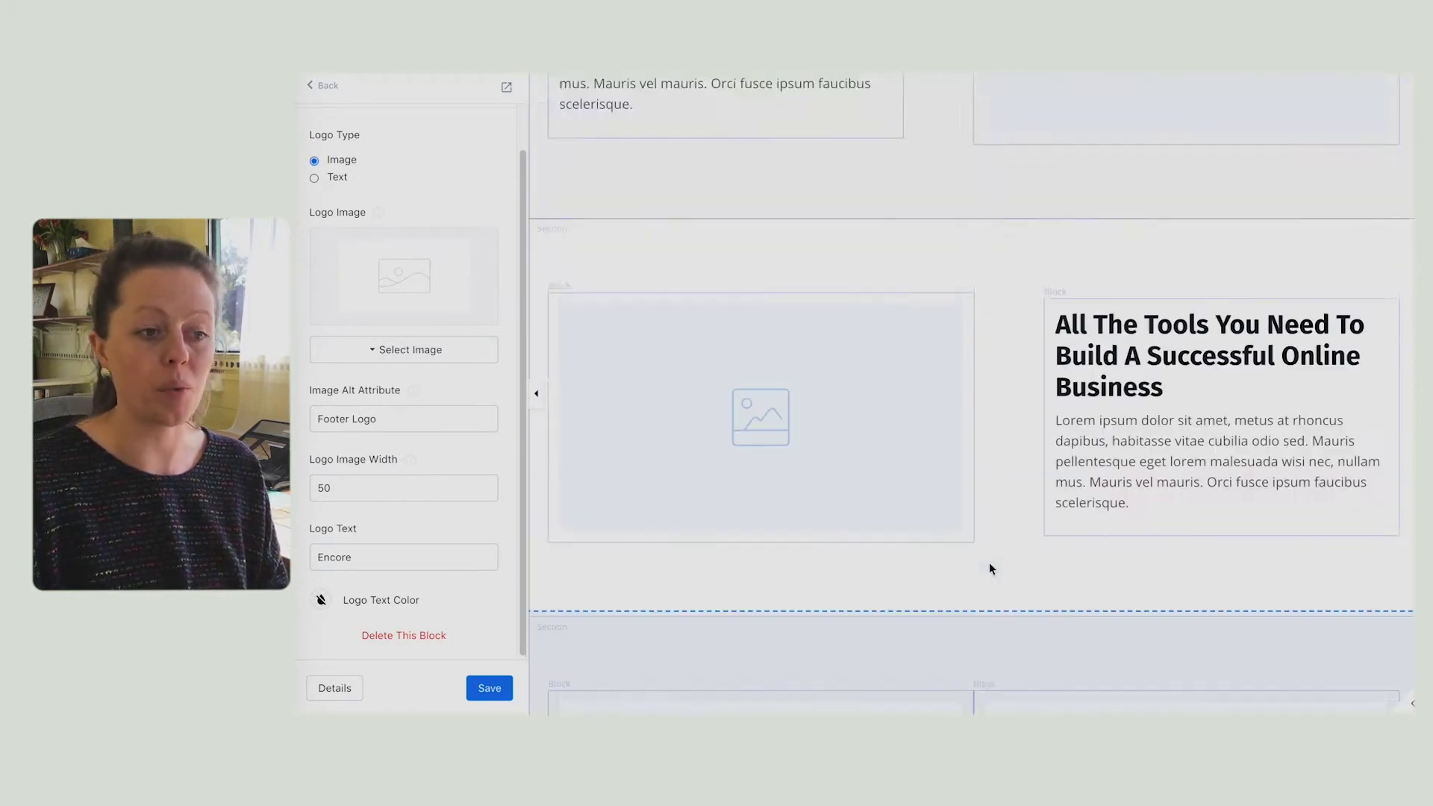
pyautogui.scroll(5, 988, 562)
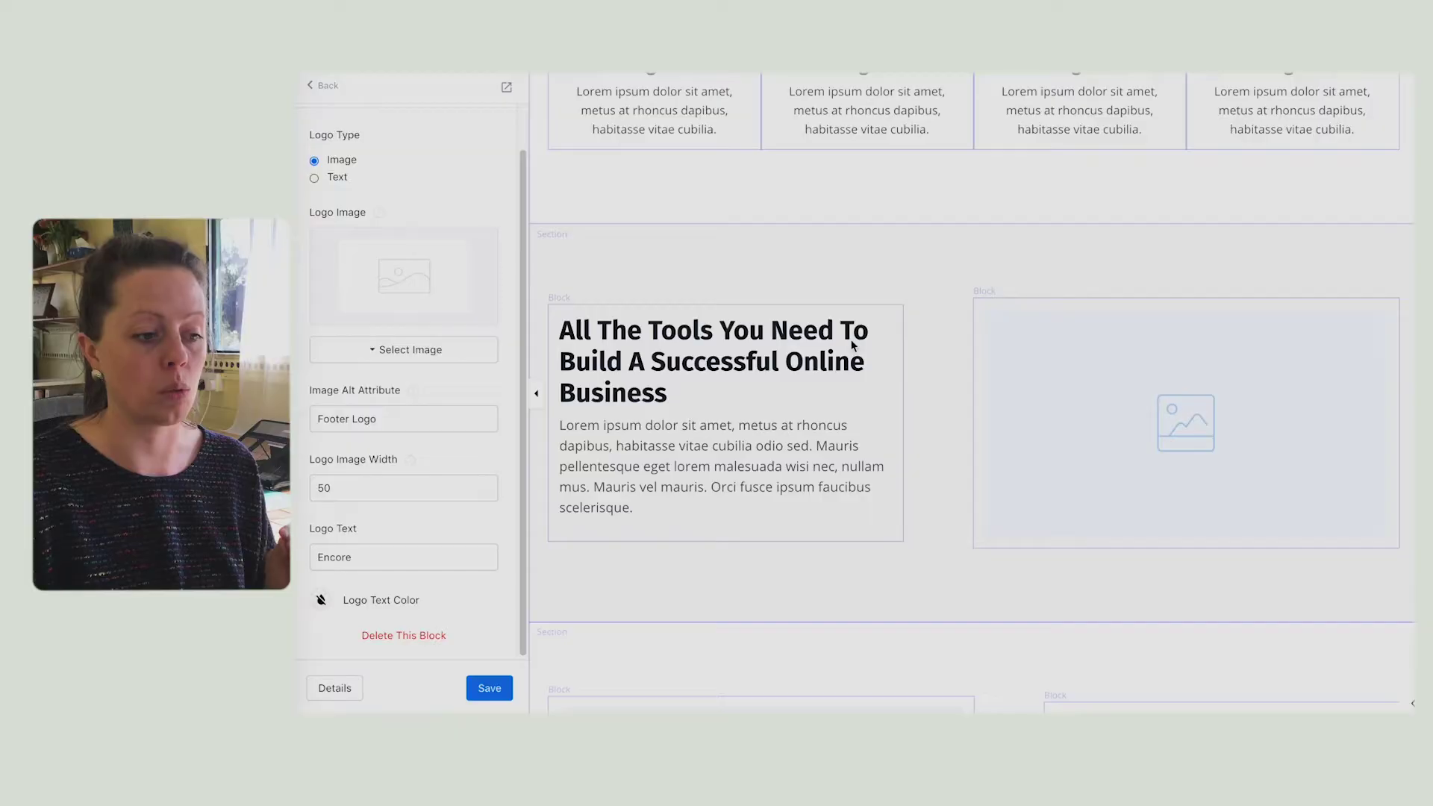
pyautogui.scroll(-10, 848, 336)
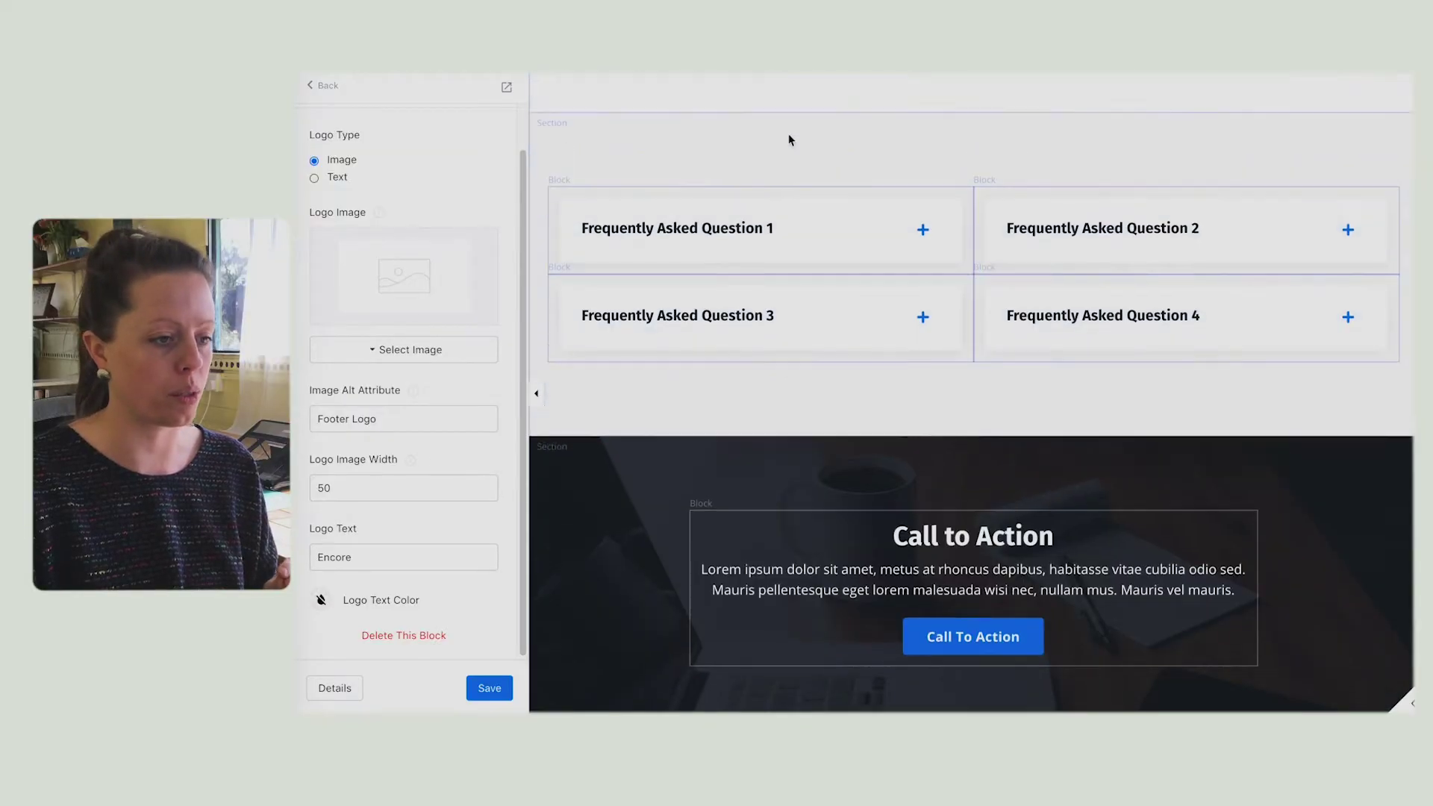
pyautogui.scroll(2, 791, 140)
pyautogui.click(888, 276)
pyautogui.scroll(-5, 462, 418)
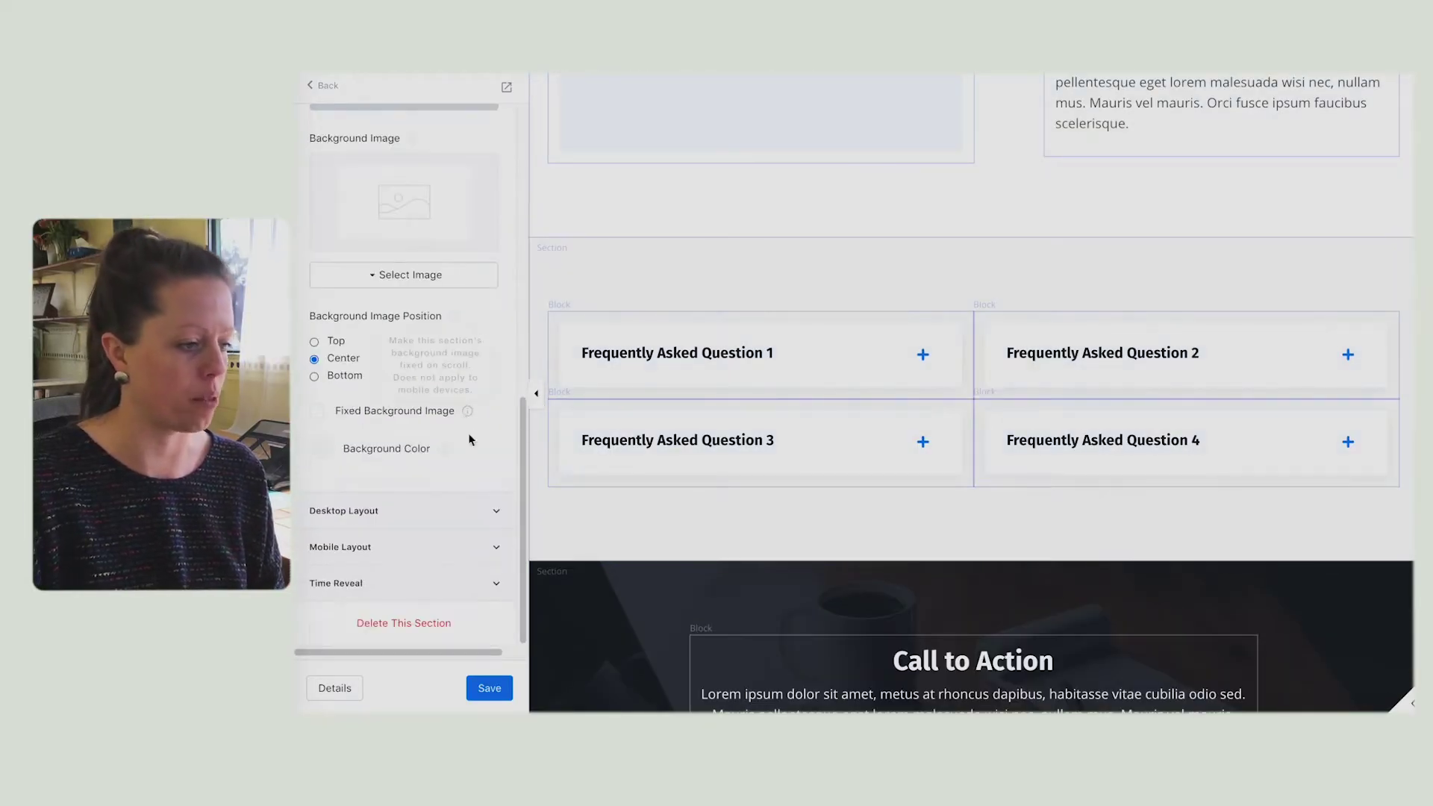
pyautogui.click(403, 623)
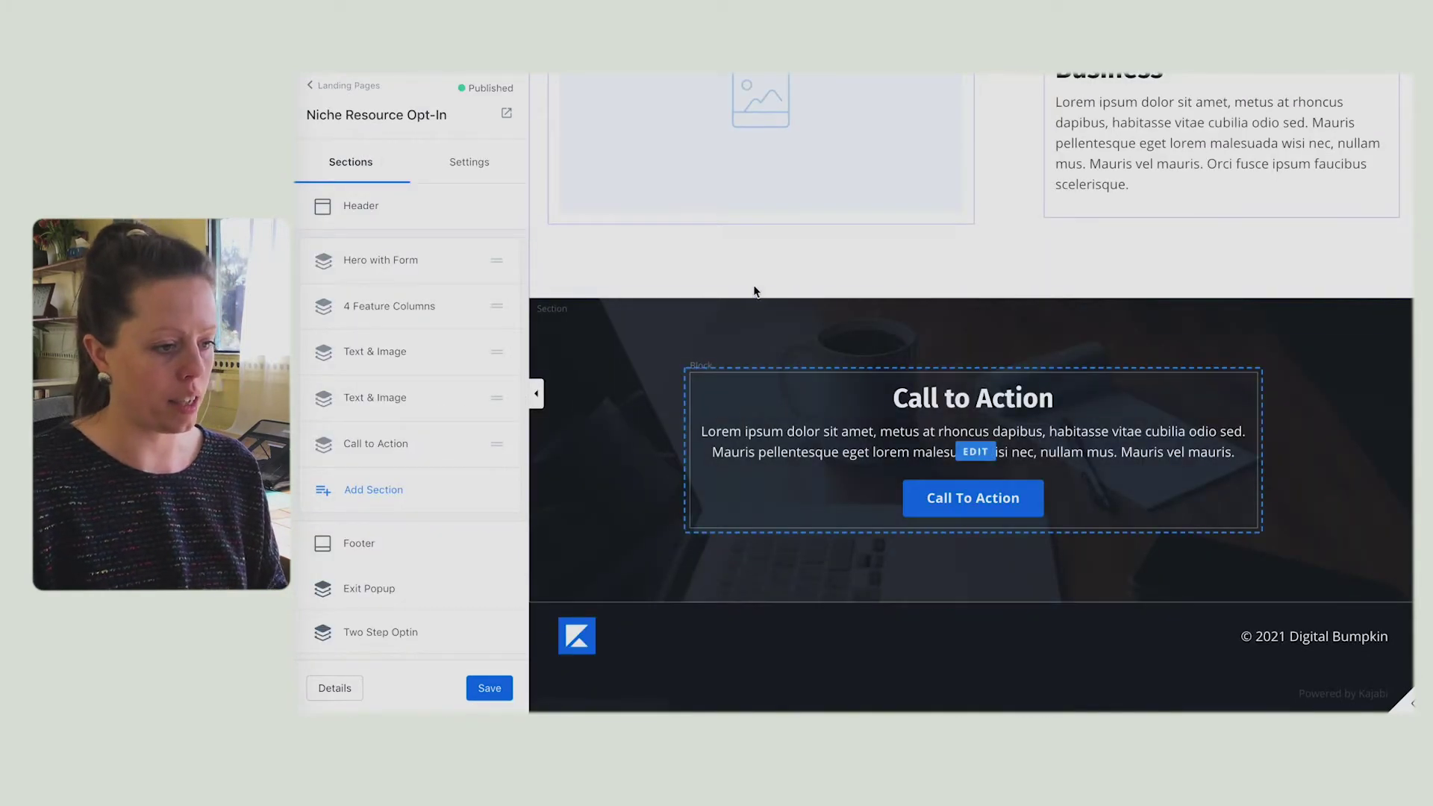
# Step: Delete the Call to Action section and the second Text & Image section above the footer
pyautogui.click(754, 317)
pyautogui.scroll(-5, 447, 508)
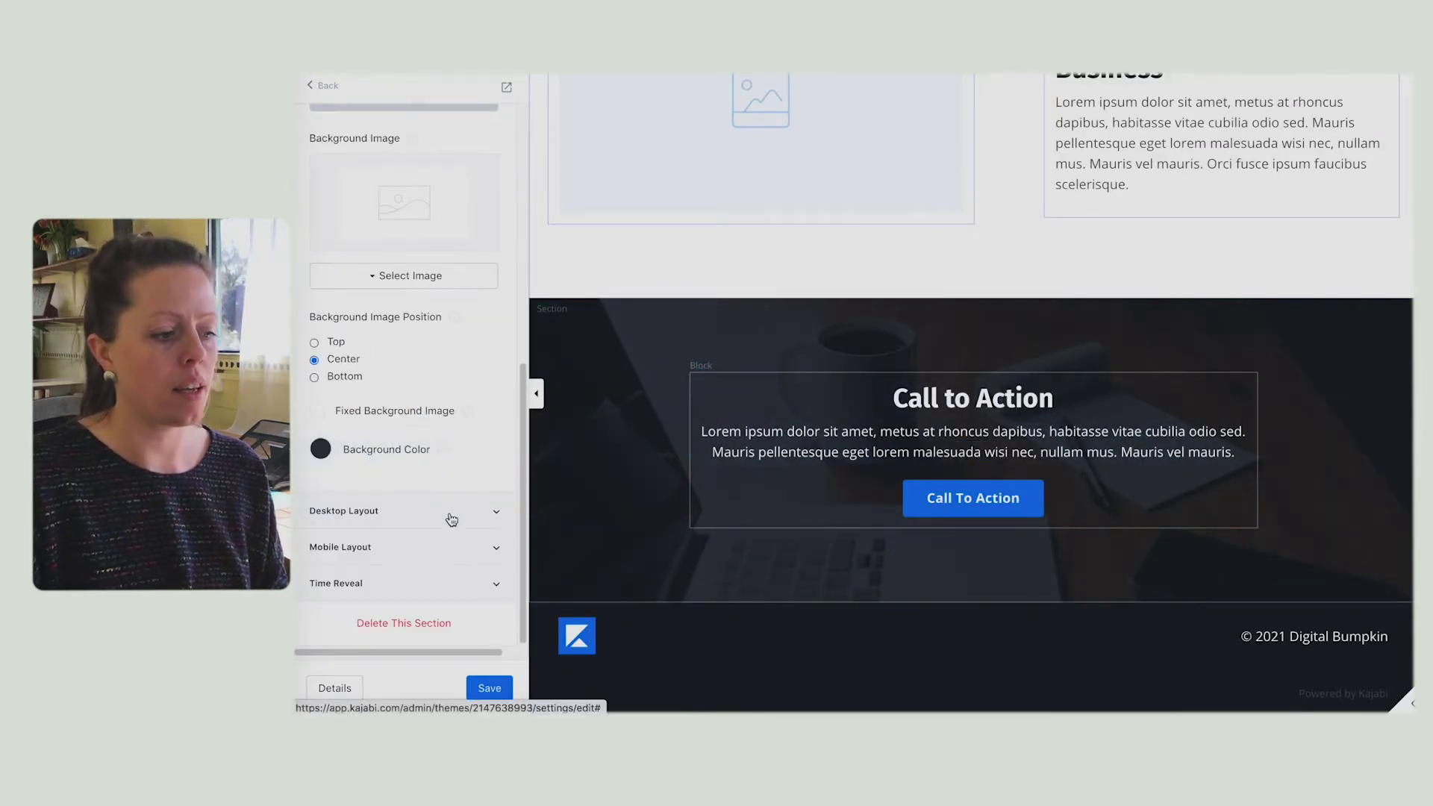
pyautogui.click(431, 625)
pyautogui.click(736, 581)
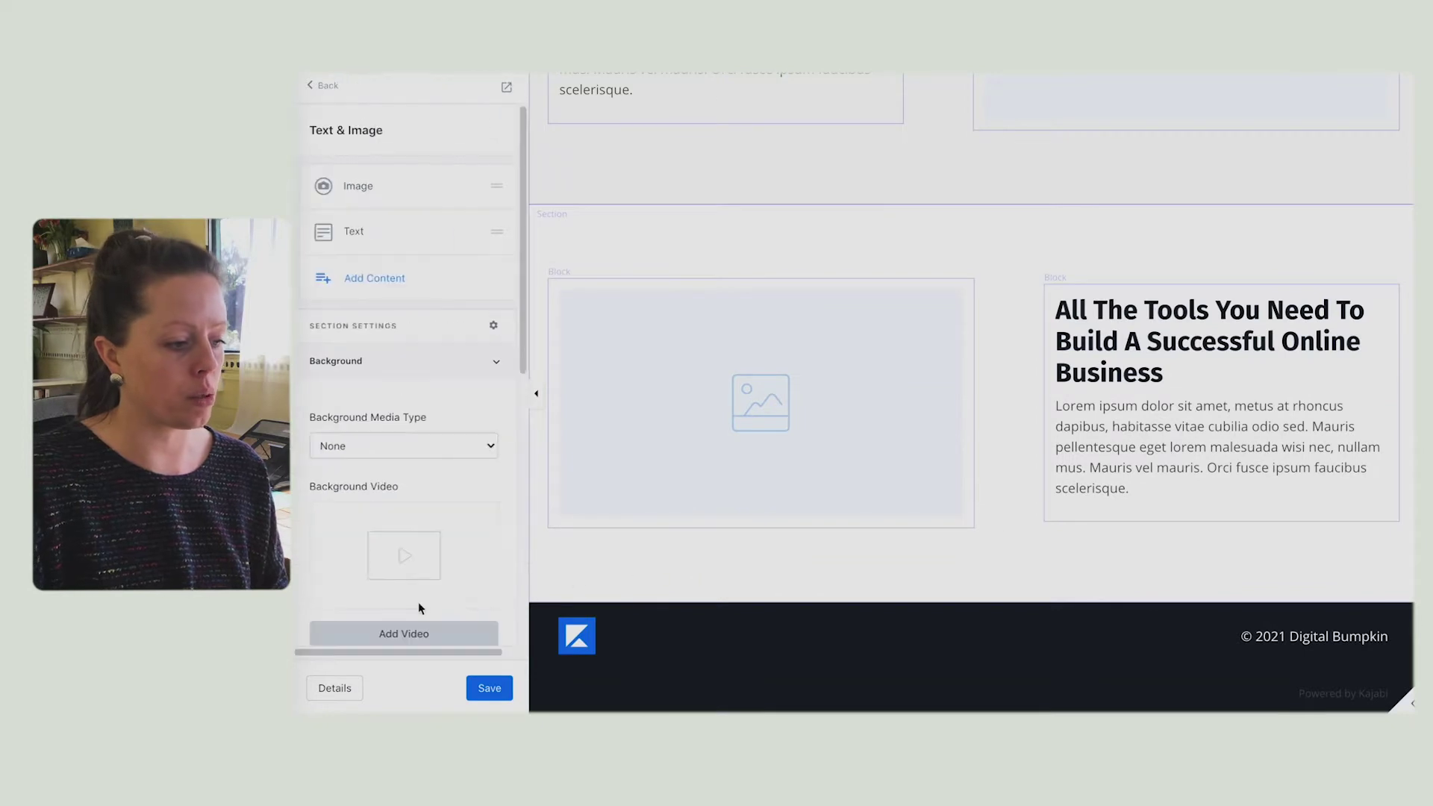
pyautogui.scroll(-5, 418, 604)
pyautogui.click(419, 624)
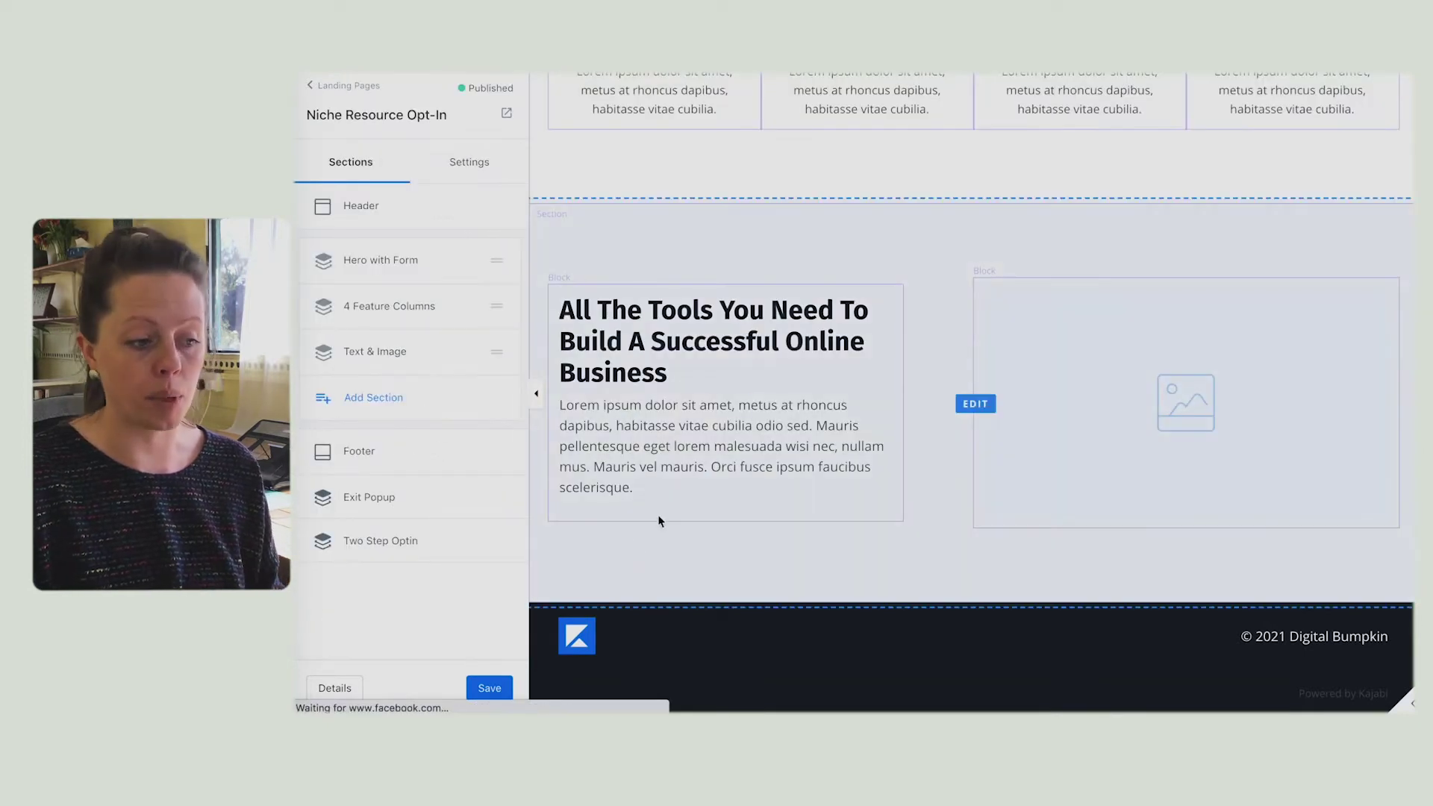
# Step: Delete the remaining Text & Image section and one of the four Amazing Feature blocks
pyautogui.click(899, 248)
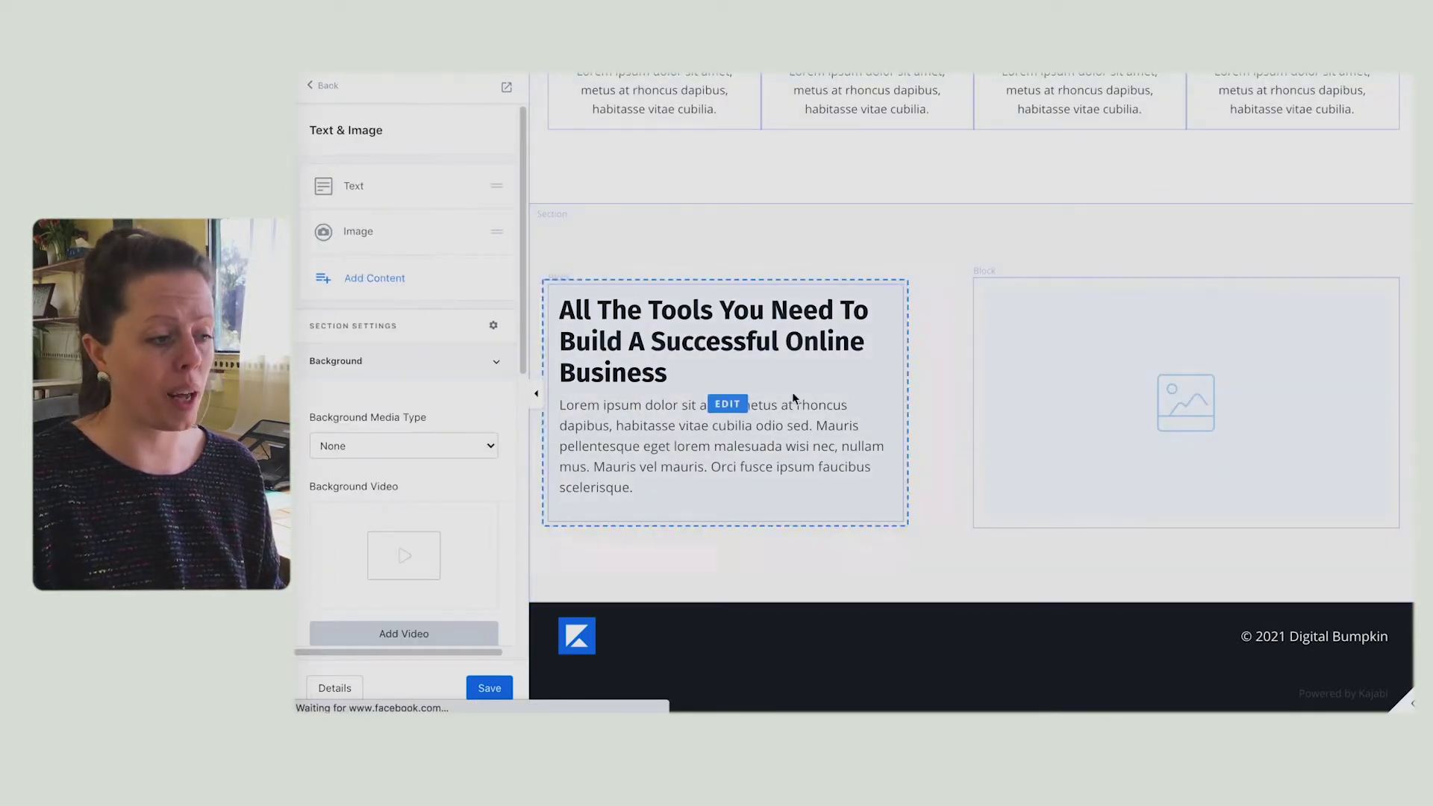
pyautogui.scroll(-5, 432, 512)
pyautogui.click(442, 627)
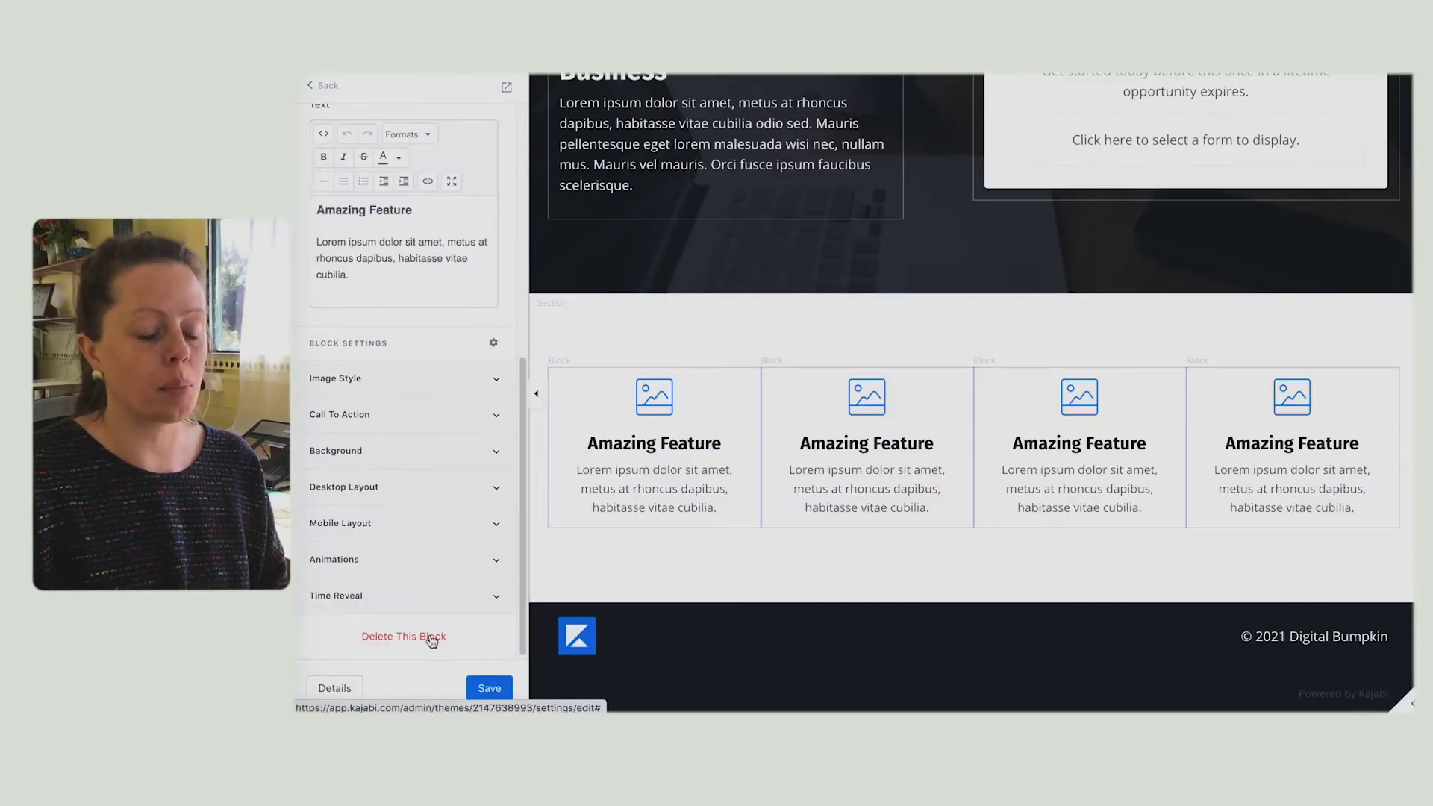
pyautogui.click(432, 638)
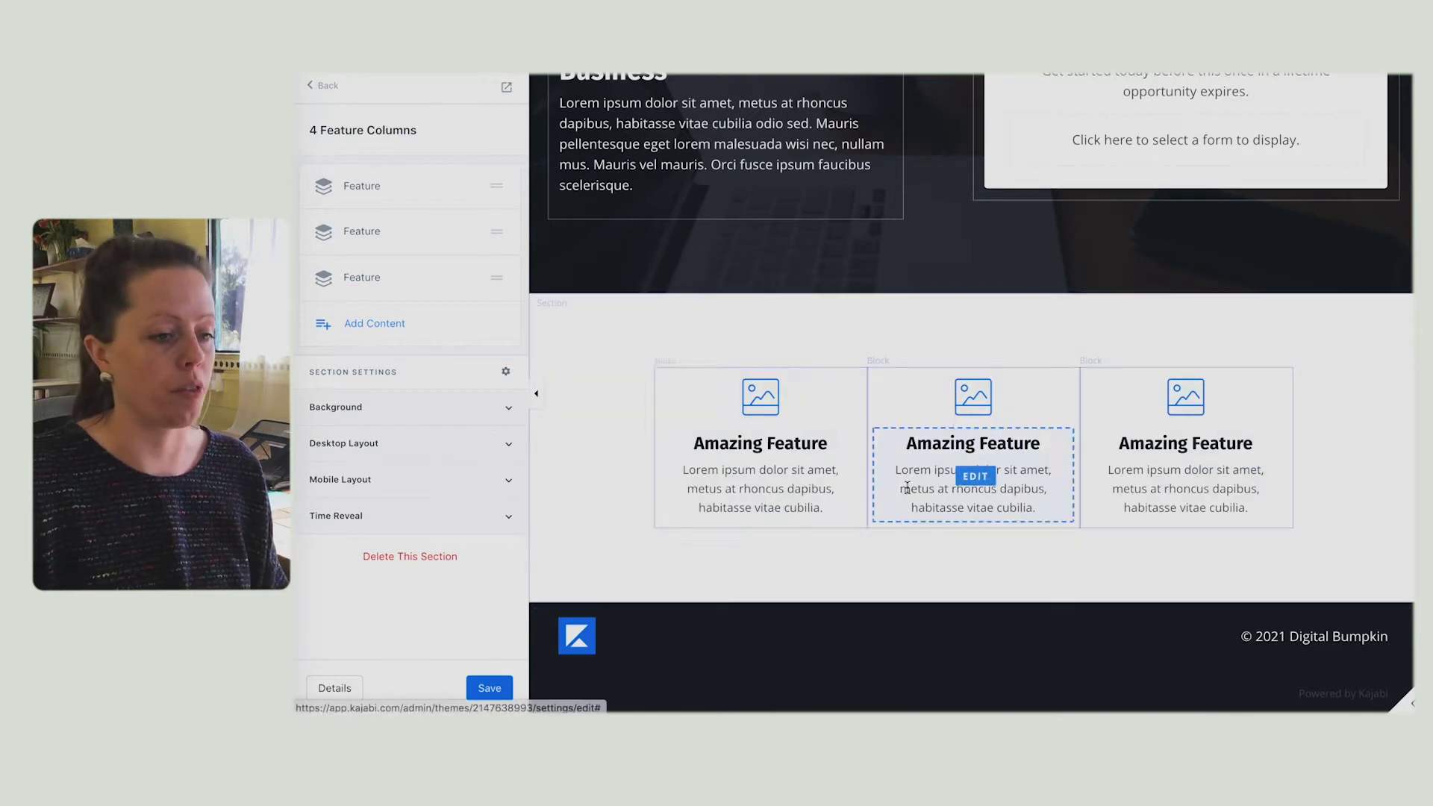
# Step: Set the width of the hero section's text block to 10 columns
pyautogui.scroll(2, 925, 481)
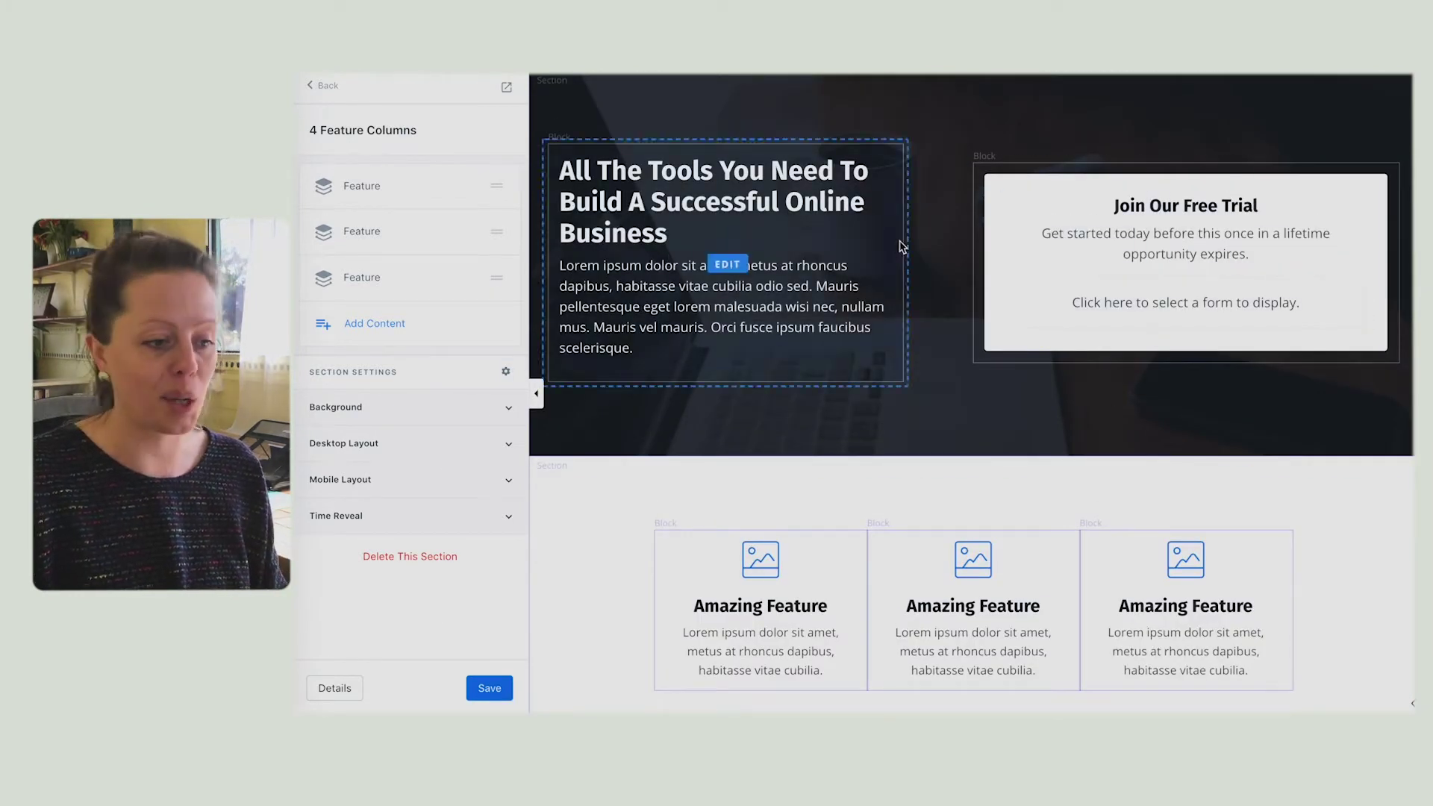
pyautogui.click(690, 232)
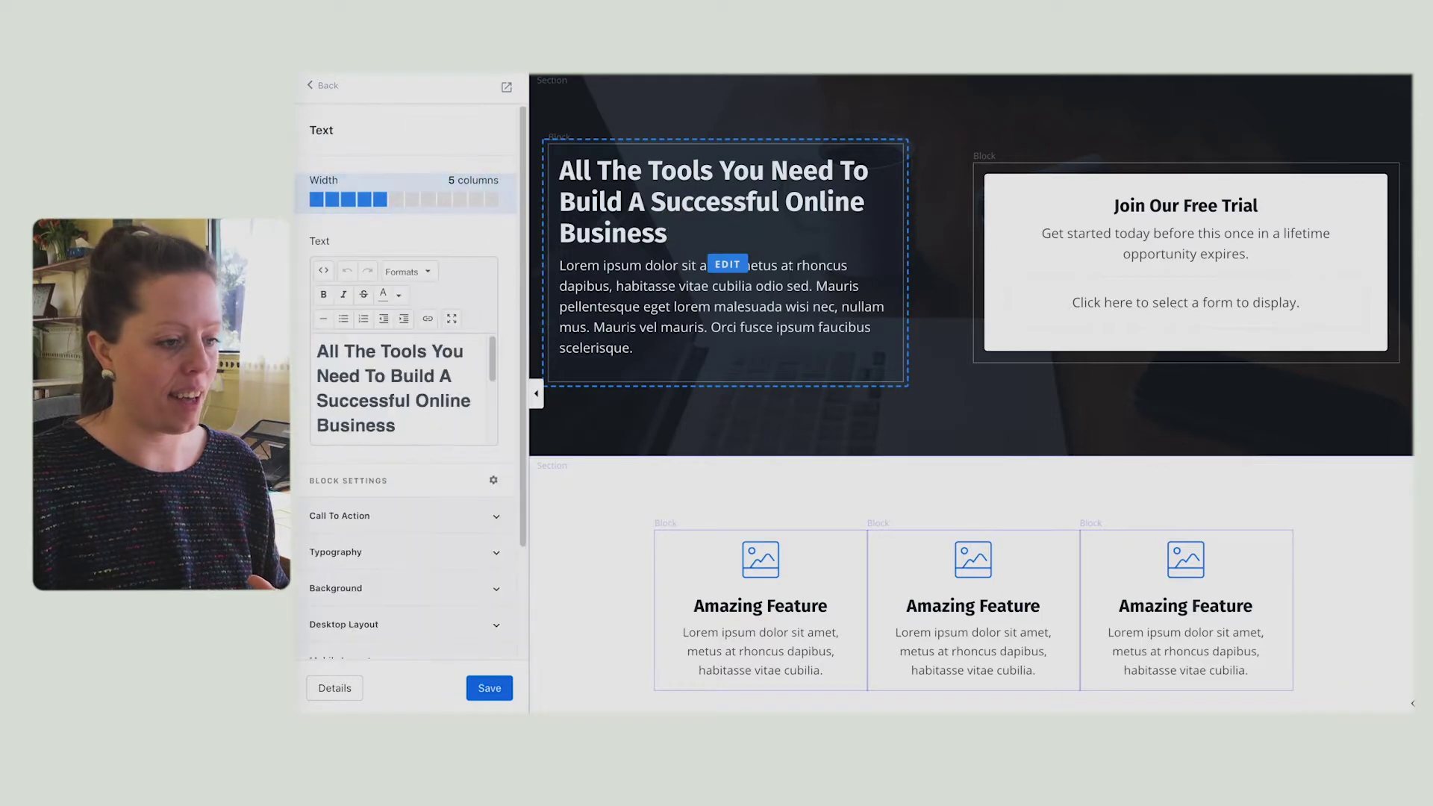
pyautogui.click(460, 200)
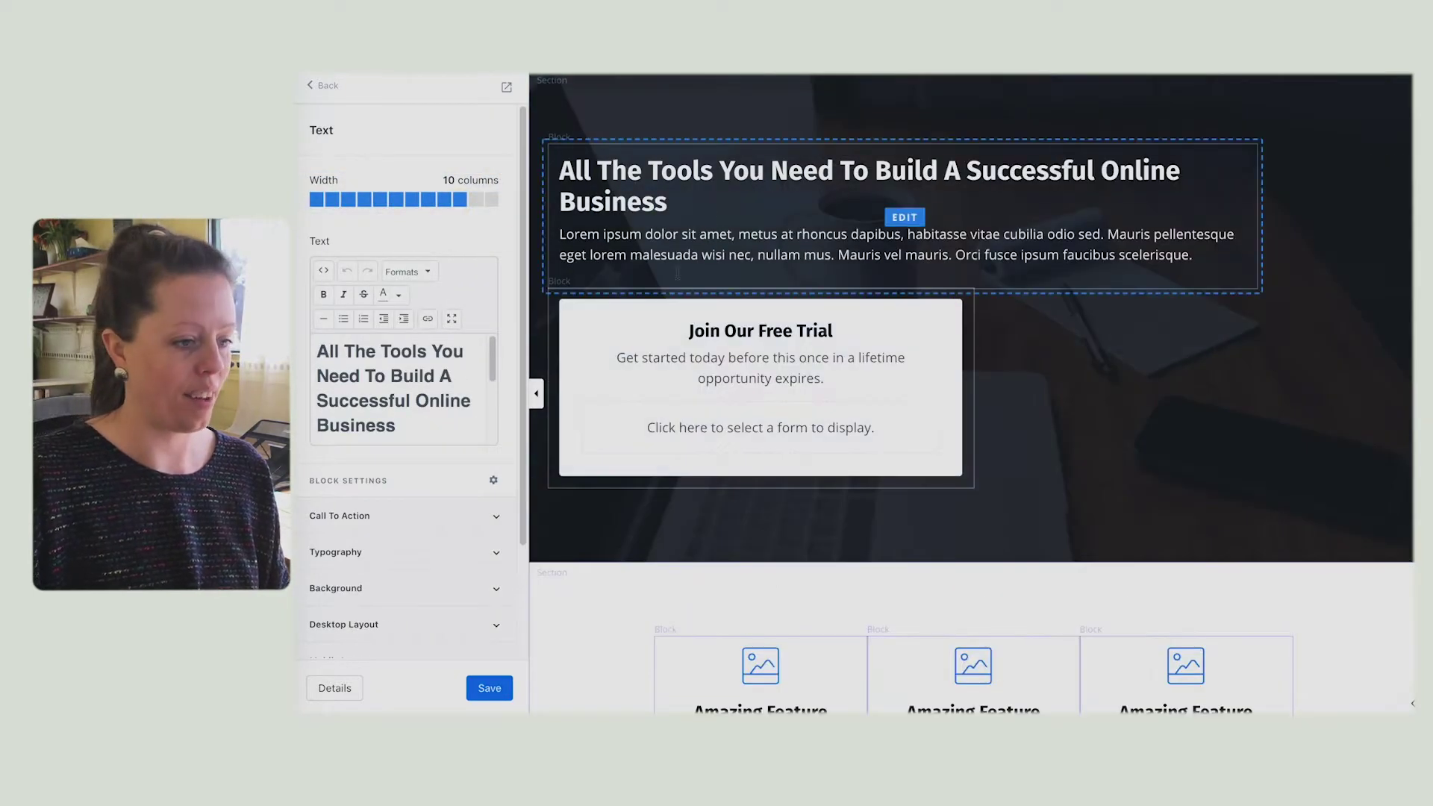
# Step: Add an Image block to the Hero with Form section and set its width to 6 columns
pyautogui.click(983, 358)
pyautogui.click(371, 279)
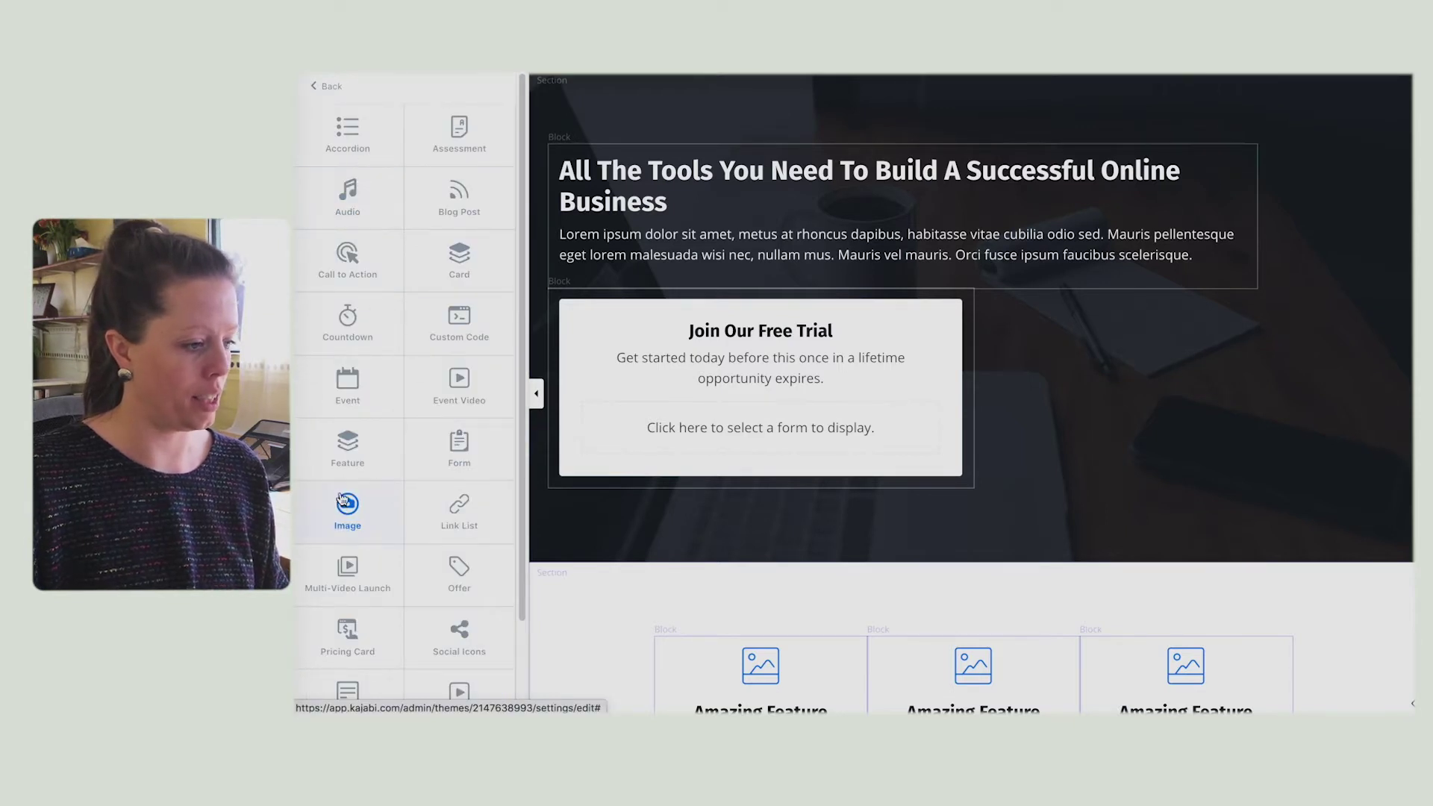
pyautogui.click(343, 500)
pyautogui.click(382, 283)
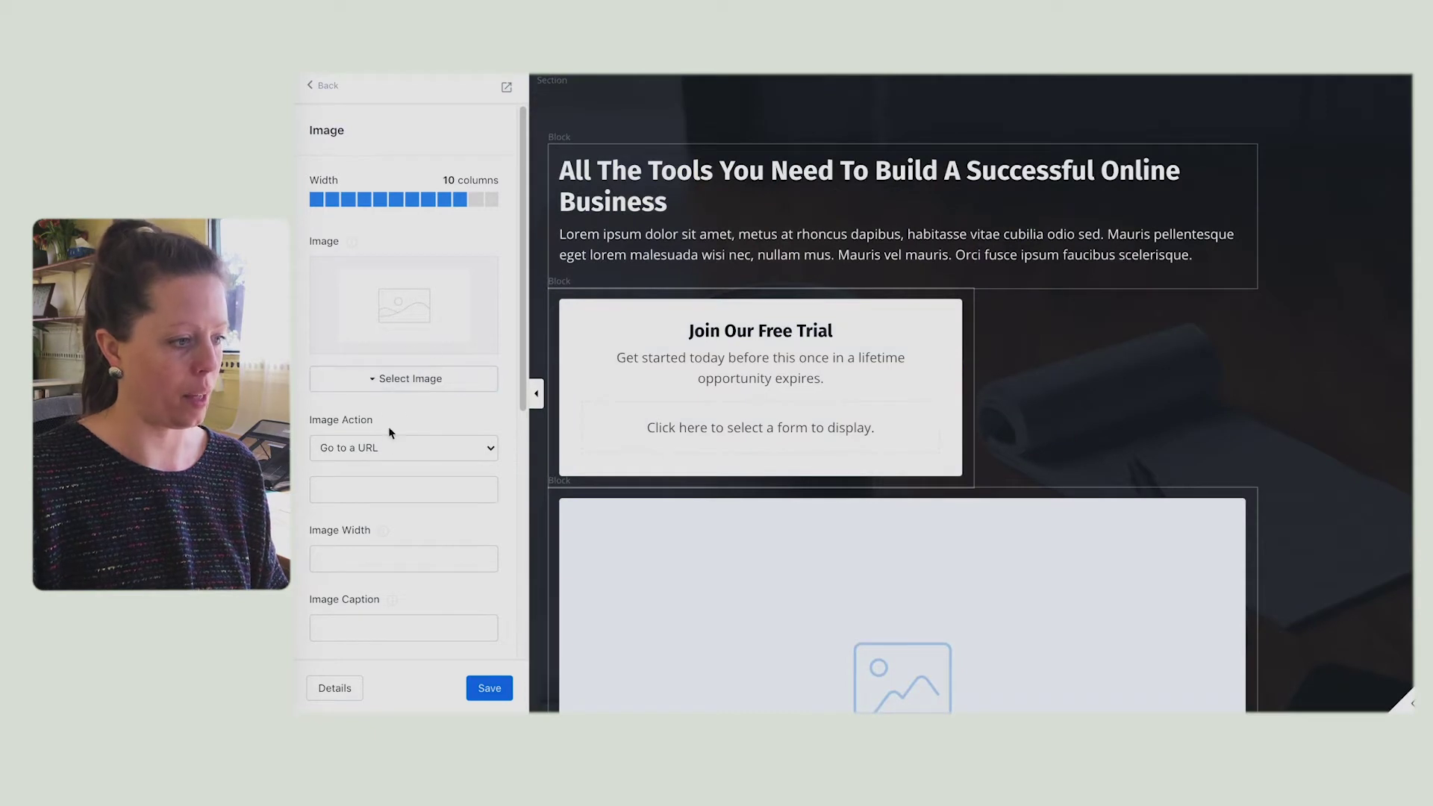
pyautogui.click(386, 203)
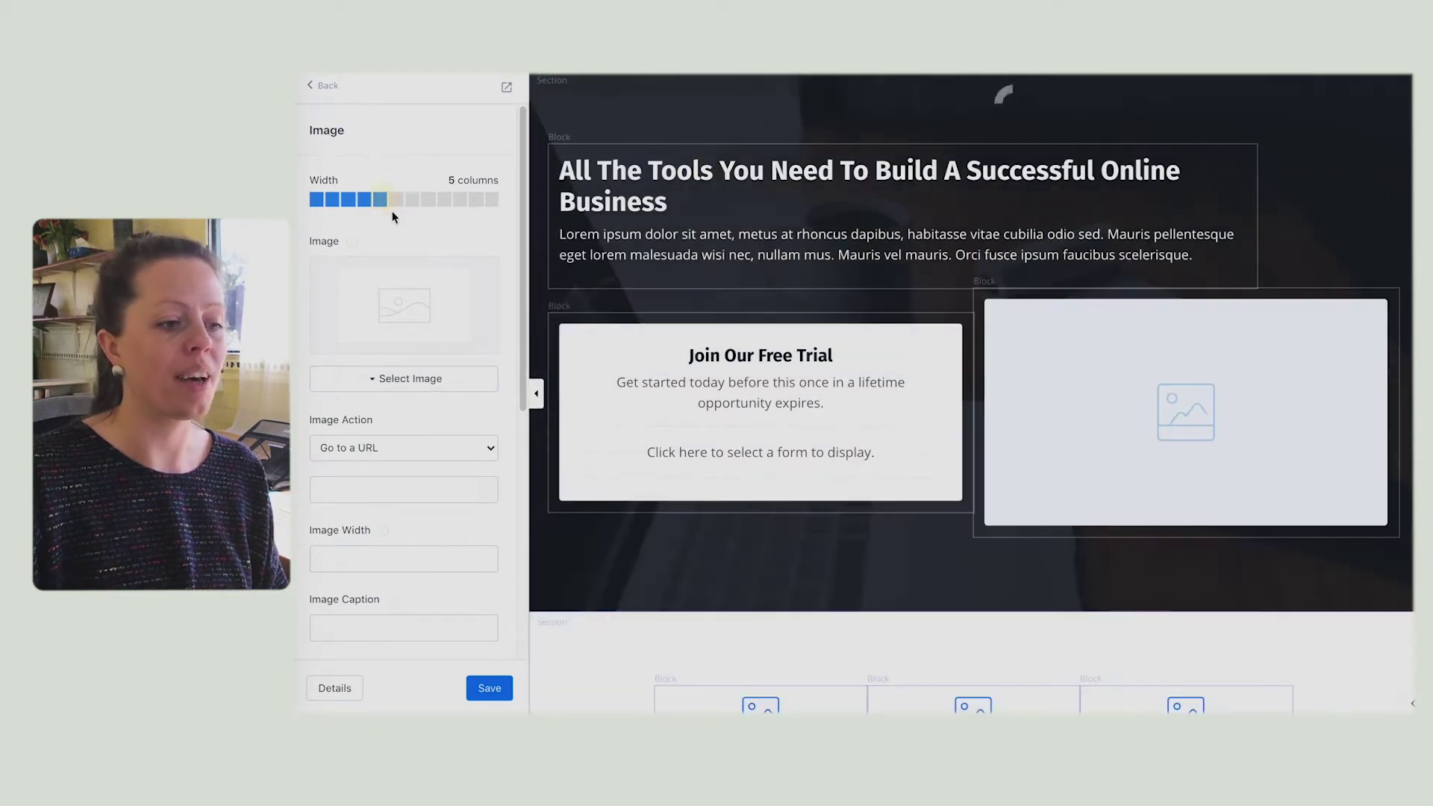
pyautogui.click(396, 200)
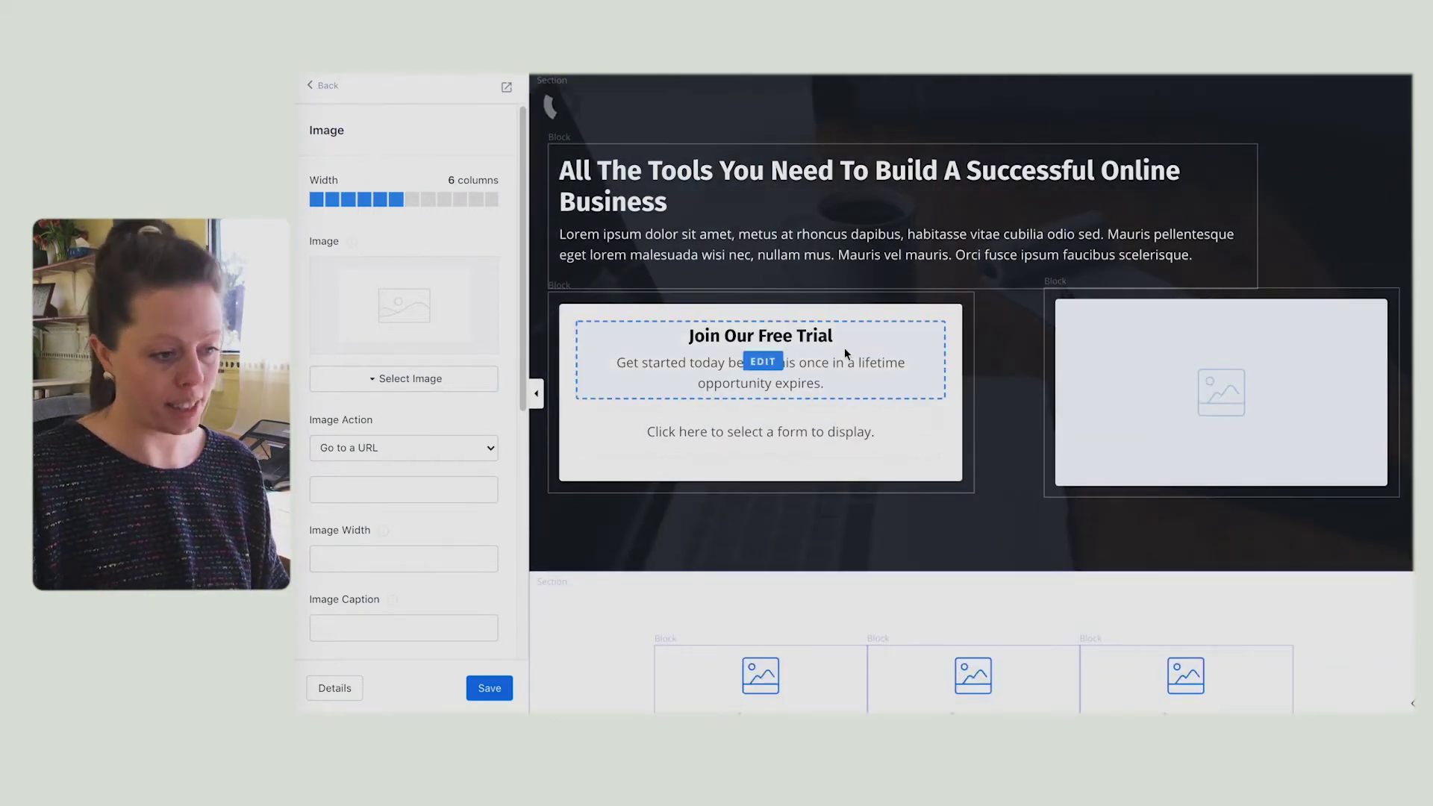
# Step: Move the image block ahead of the Form block in the hero section and open the image block's settings
pyautogui.click(330, 90)
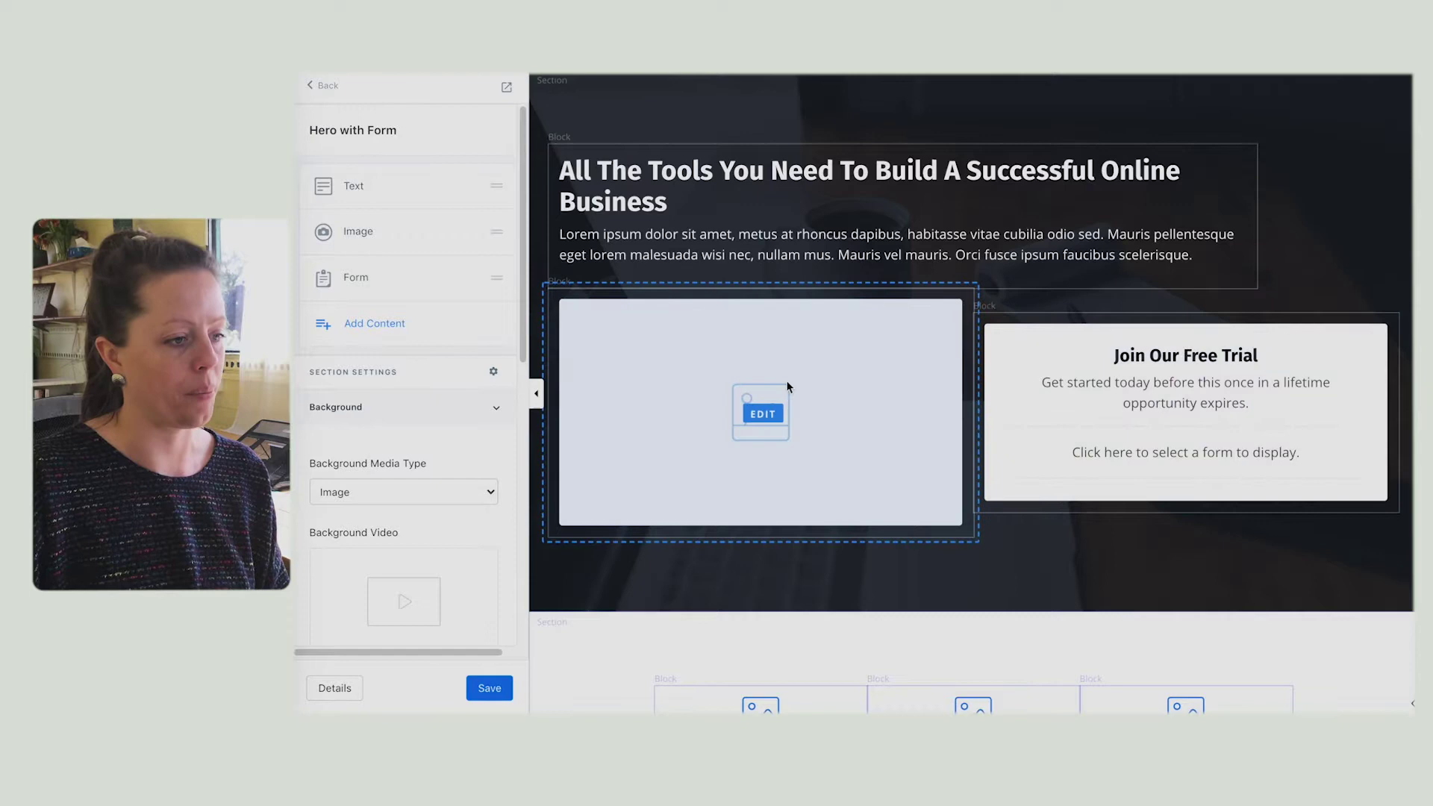
pyautogui.click(718, 368)
pyautogui.click(416, 379)
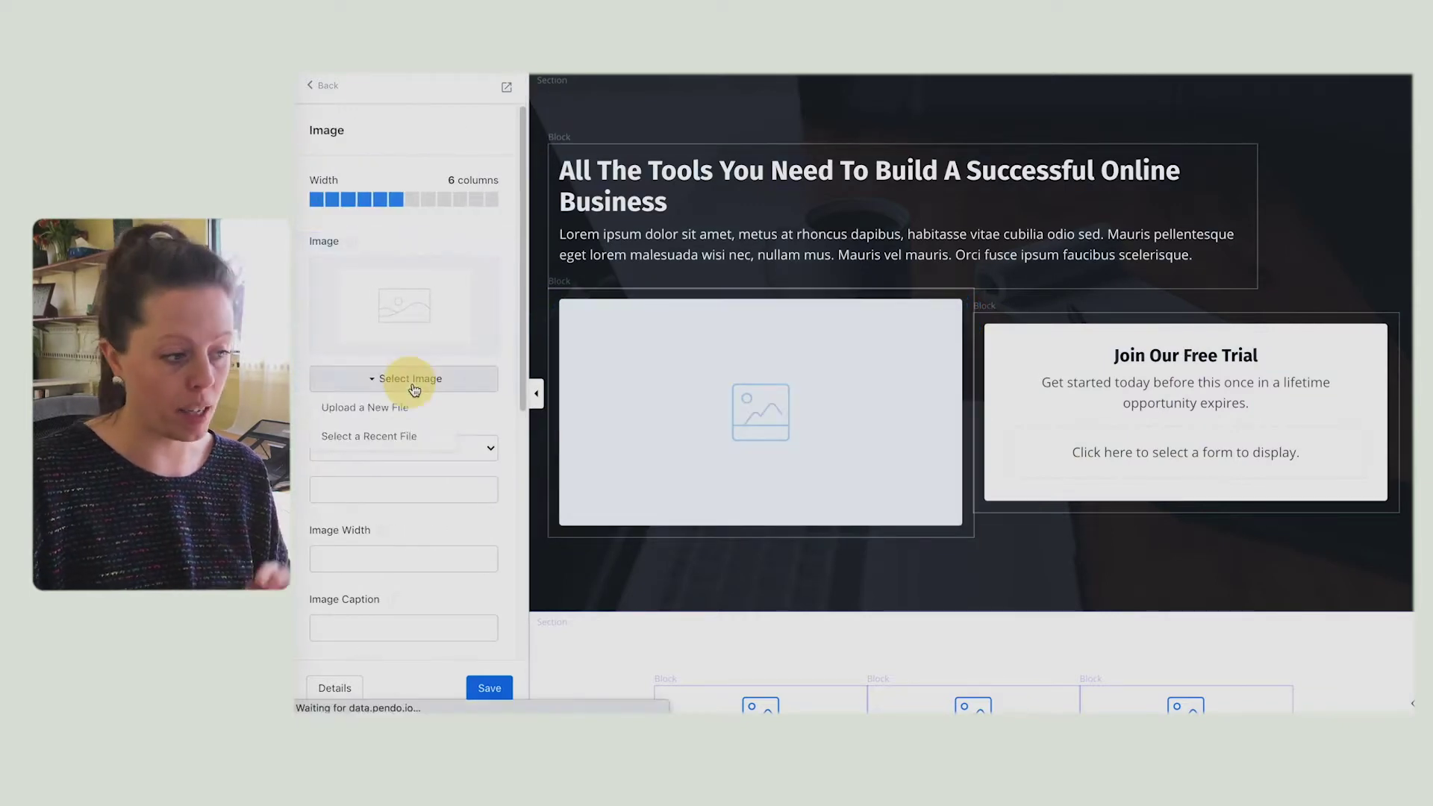
pyautogui.click(382, 439)
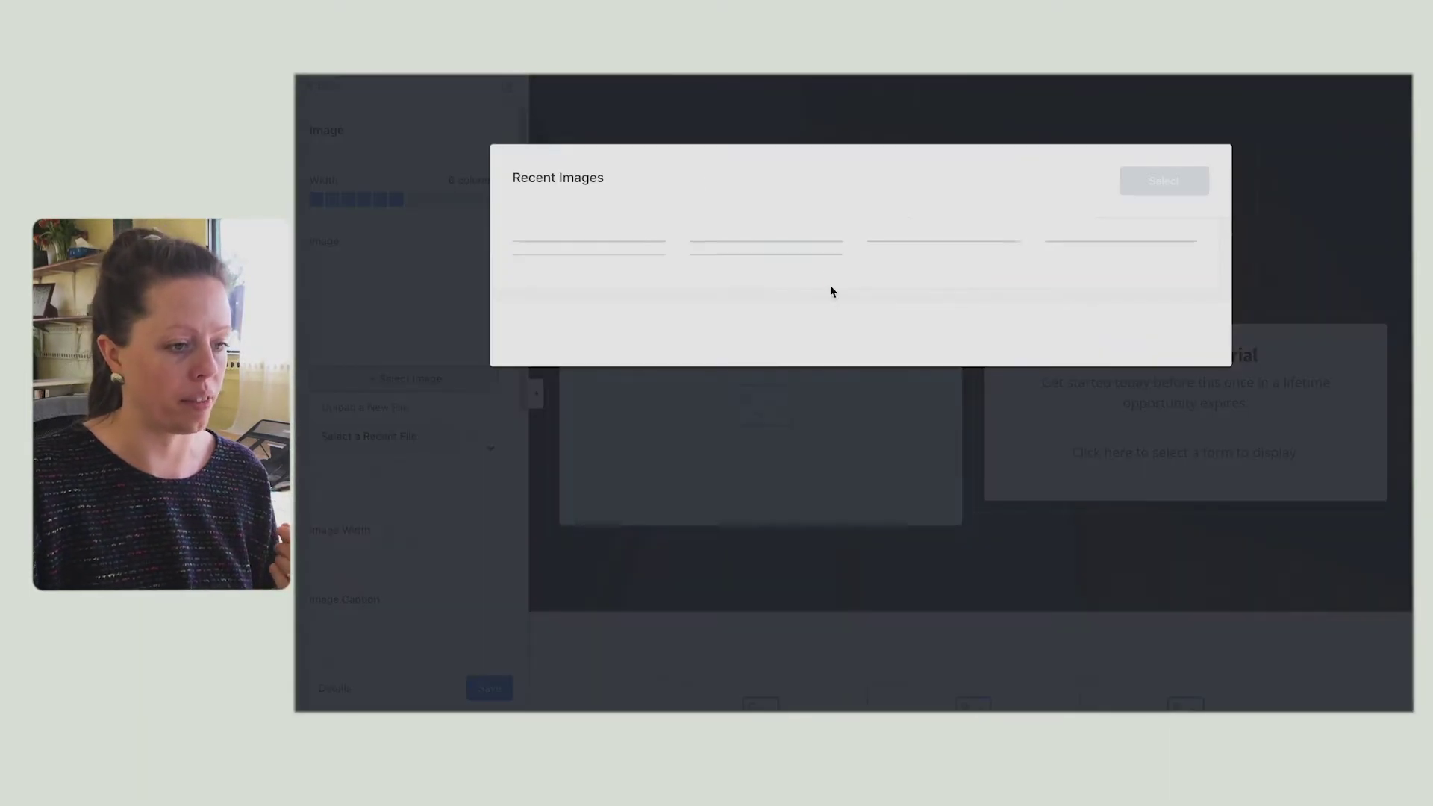
pyautogui.click(1129, 142)
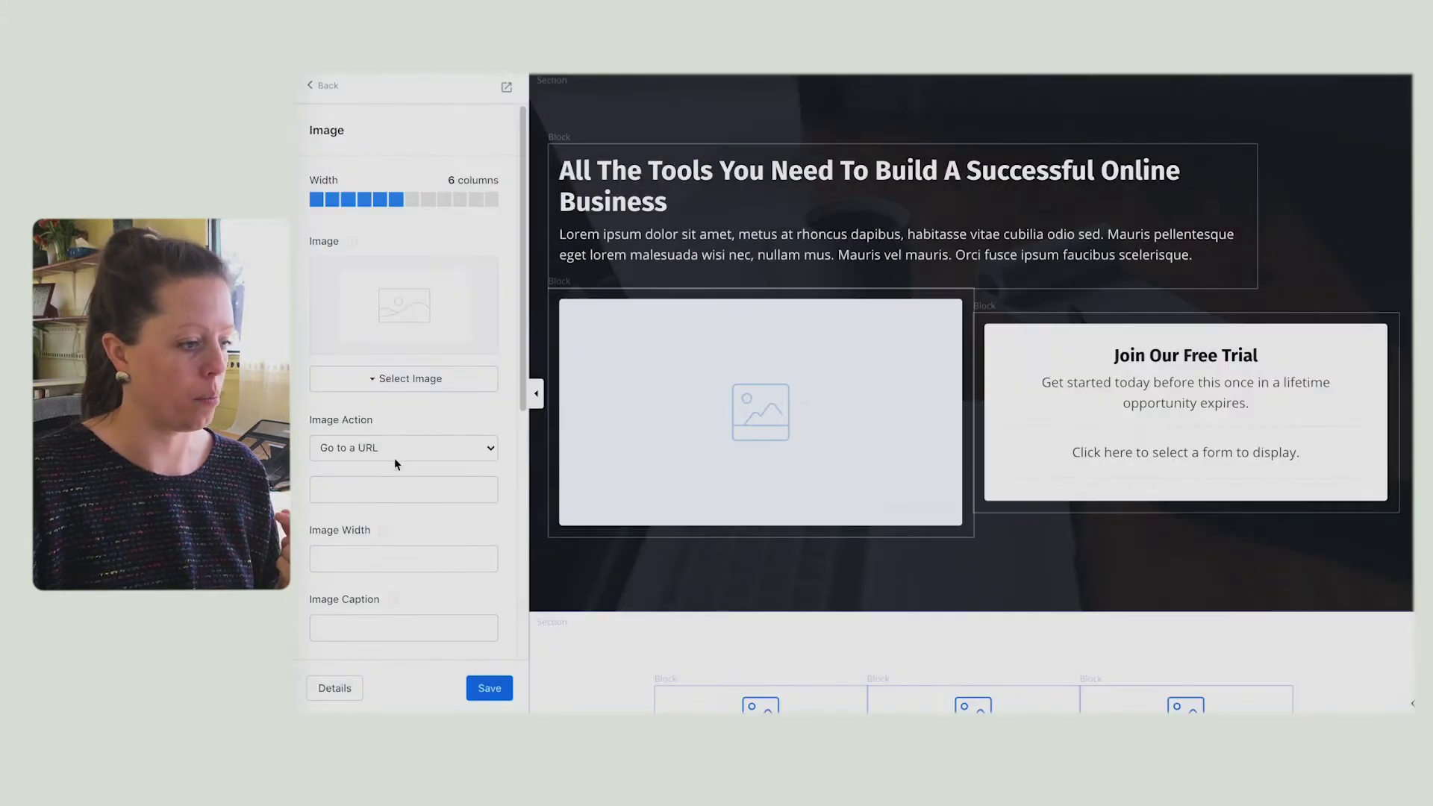
# Step: Upload the file How to find your niche.png from the Downloads folder as the image block's picture
pyautogui.click(409, 381)
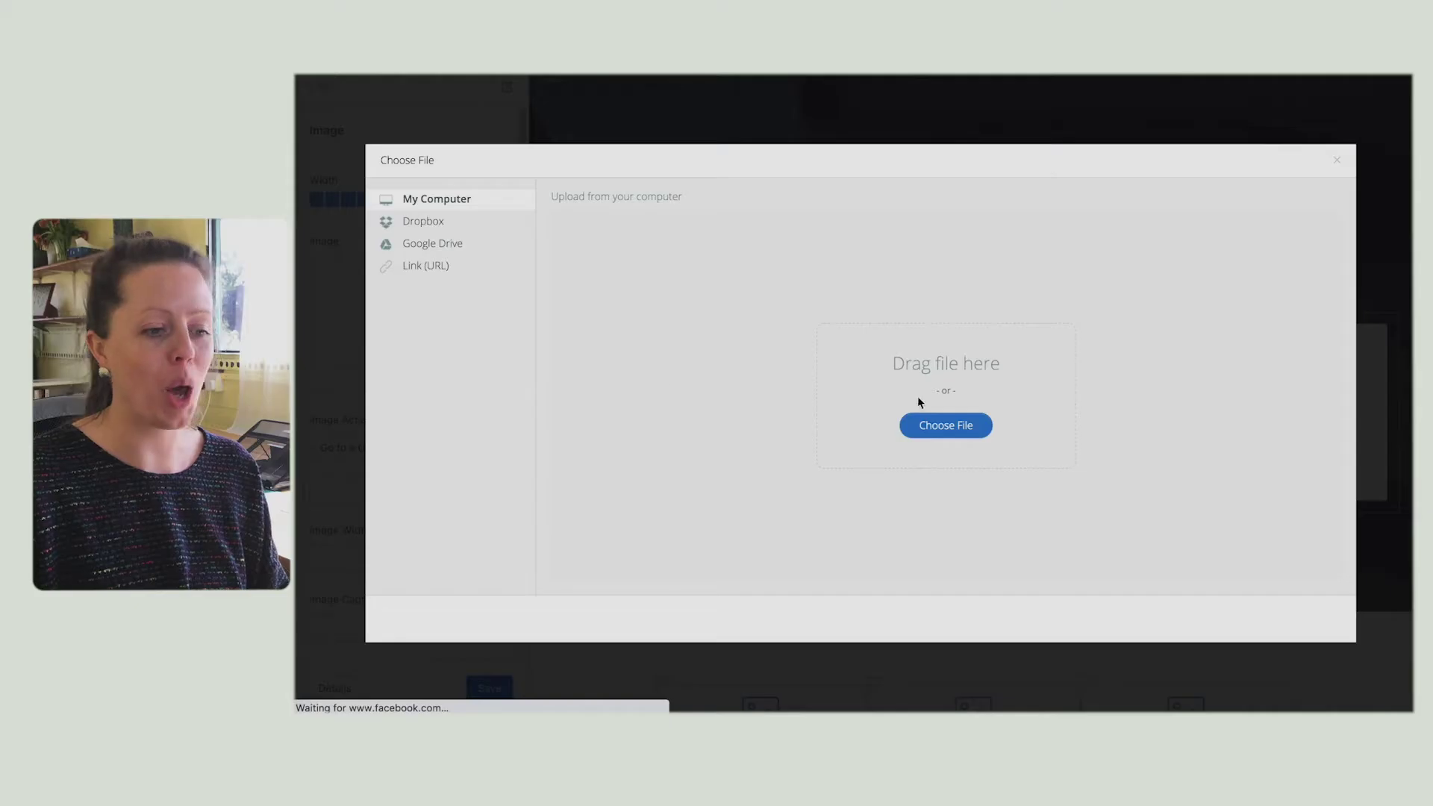
pyautogui.click(963, 430)
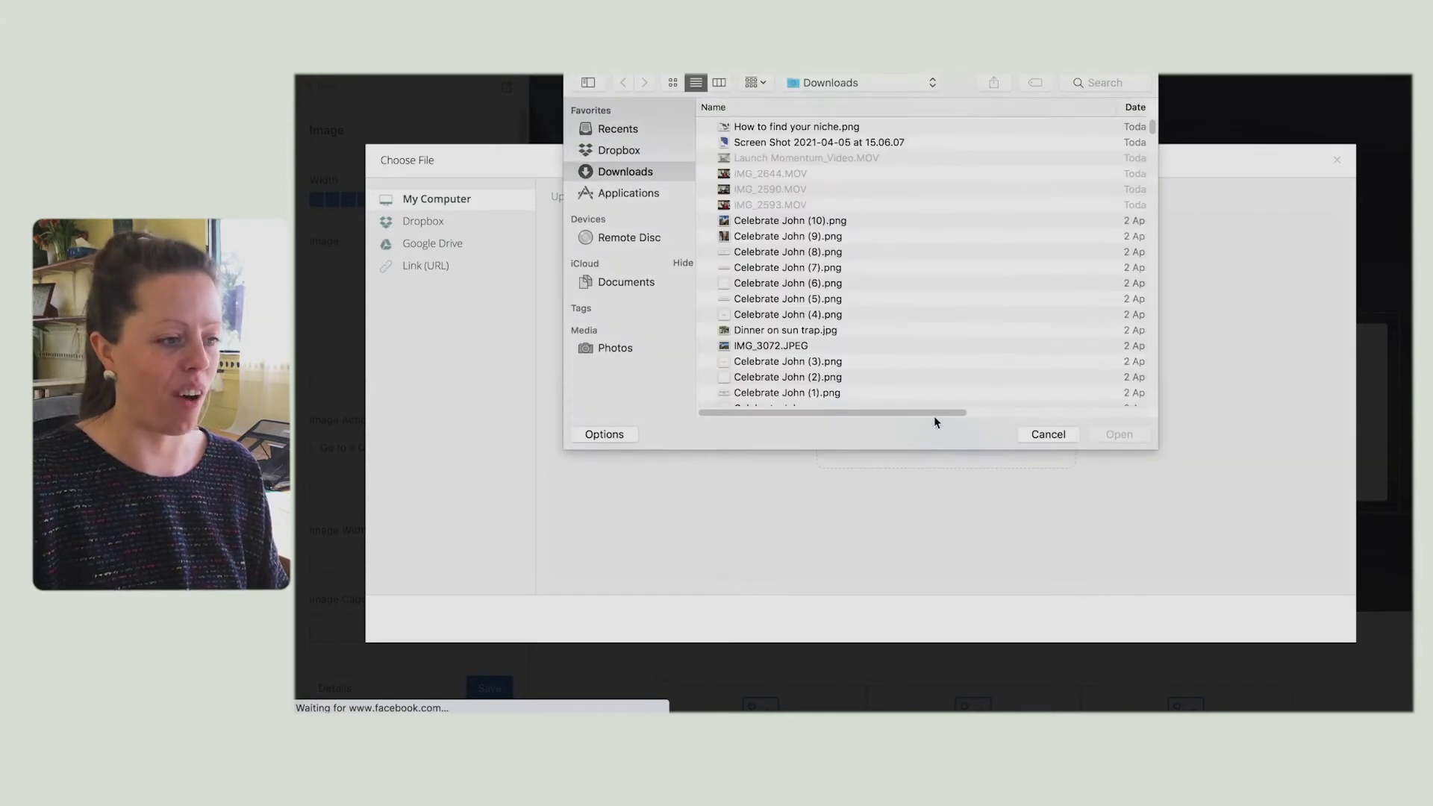
pyautogui.click(778, 129)
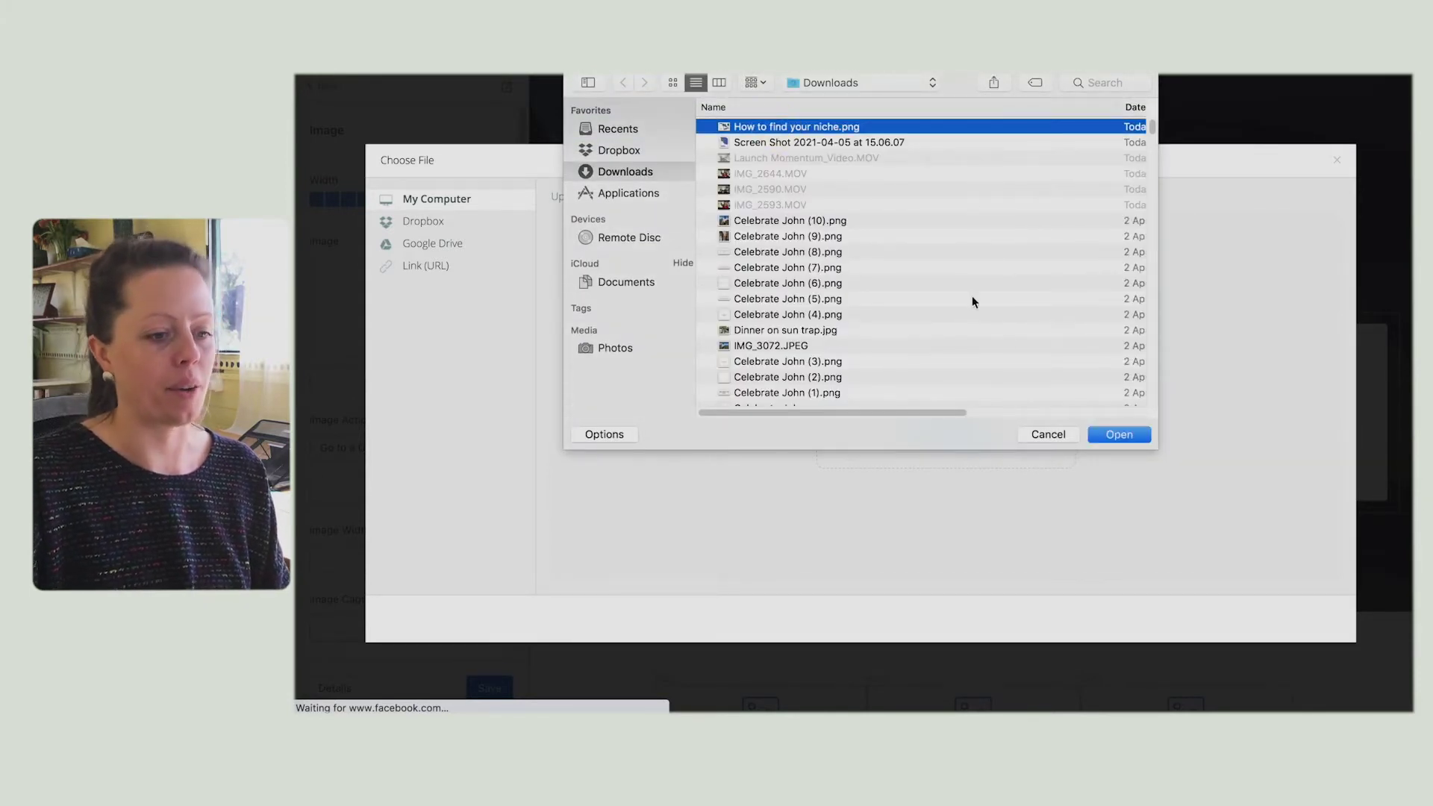
pyautogui.click(1116, 436)
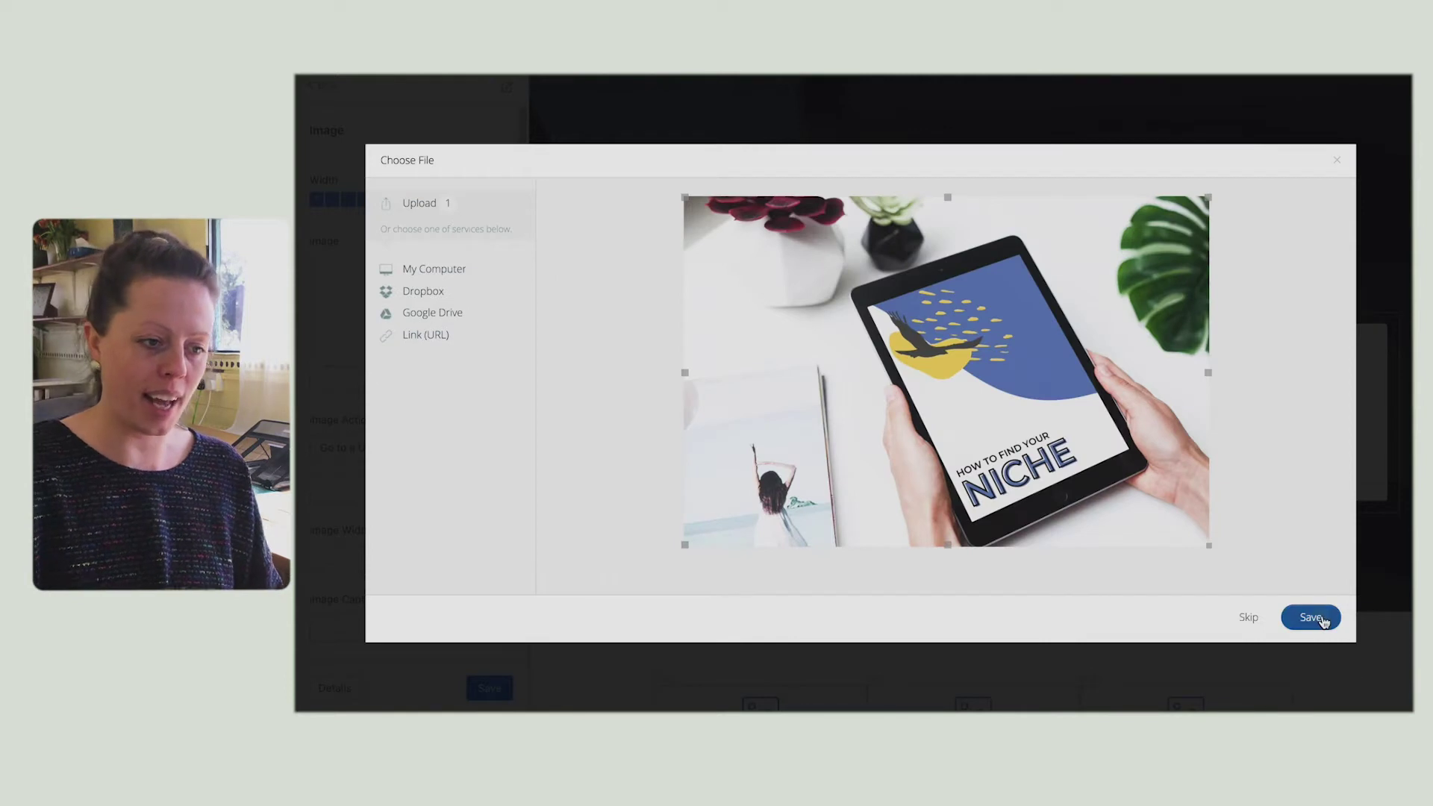
pyautogui.click(1336, 617)
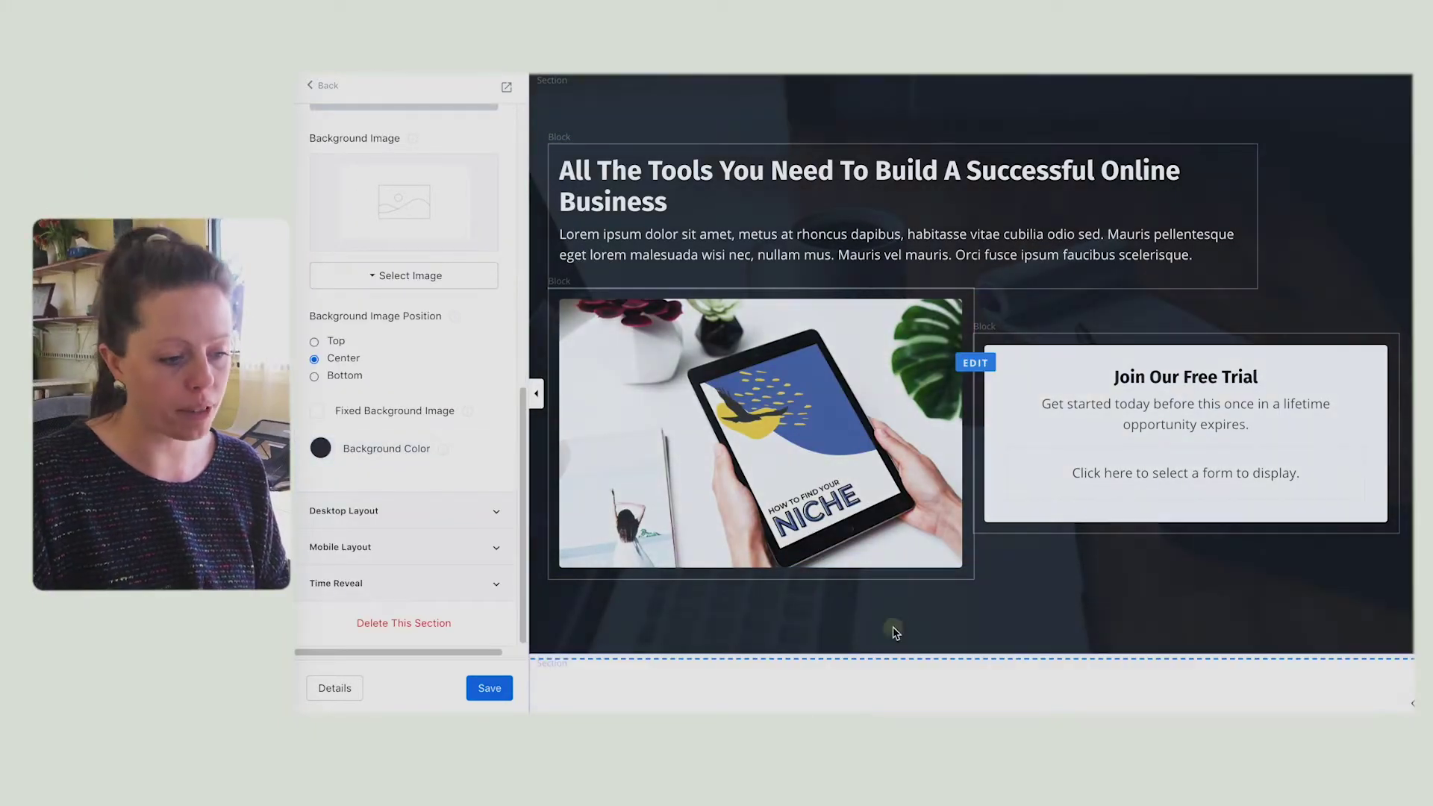
# Step: Set the hero section's background colour to white and its background media type to None
pyautogui.scroll(6, 472, 606)
pyautogui.scroll(-6, 440, 534)
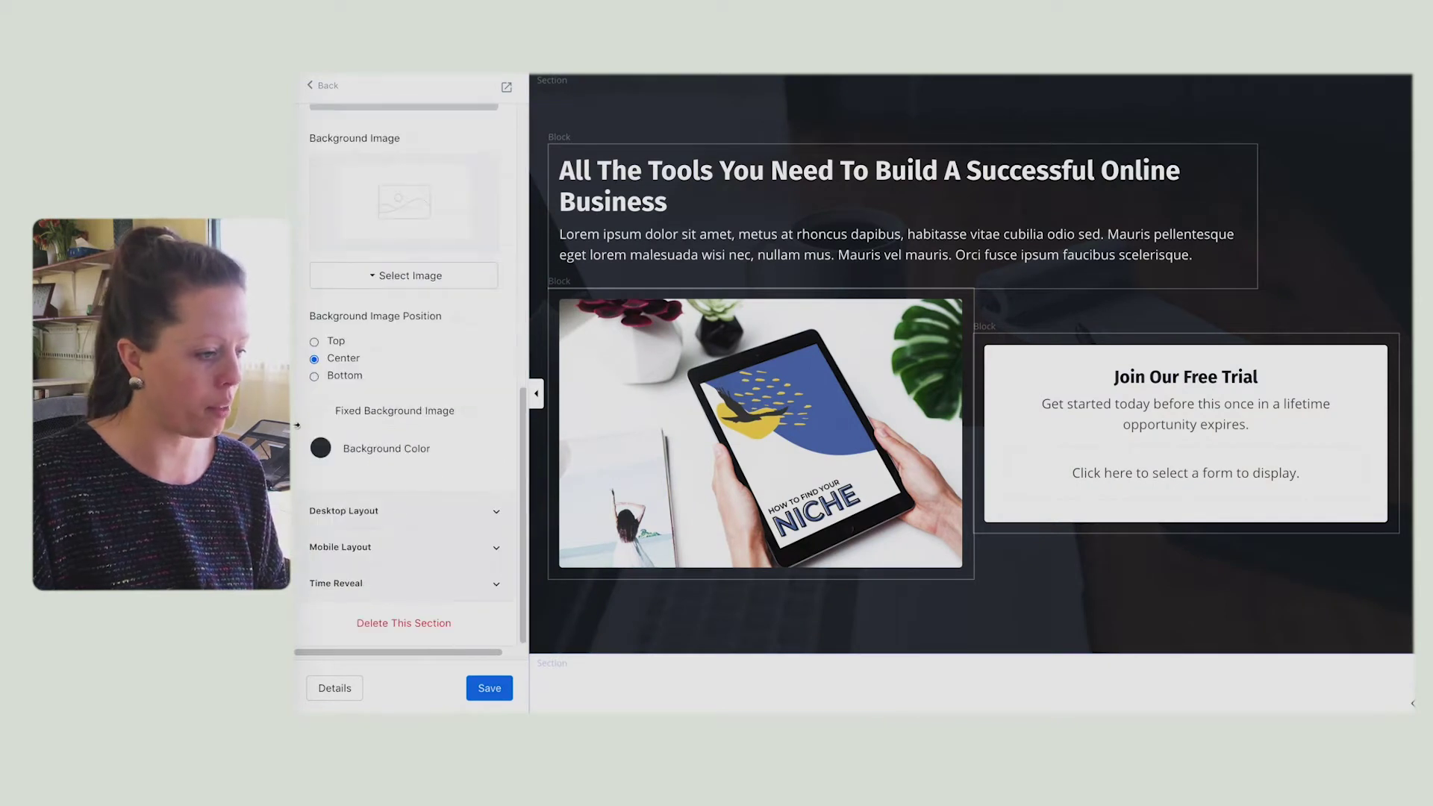
pyautogui.click(321, 448)
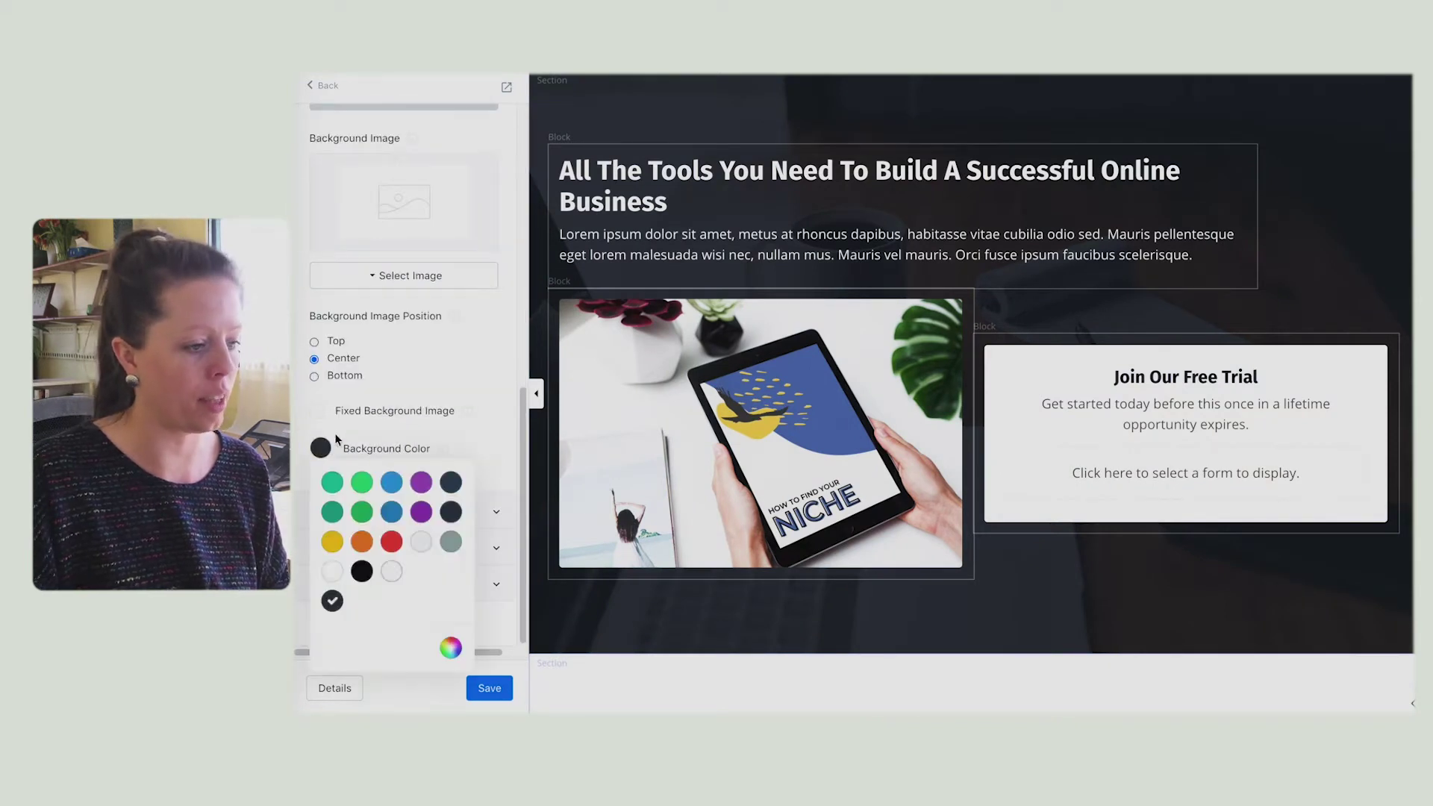
pyautogui.click(393, 571)
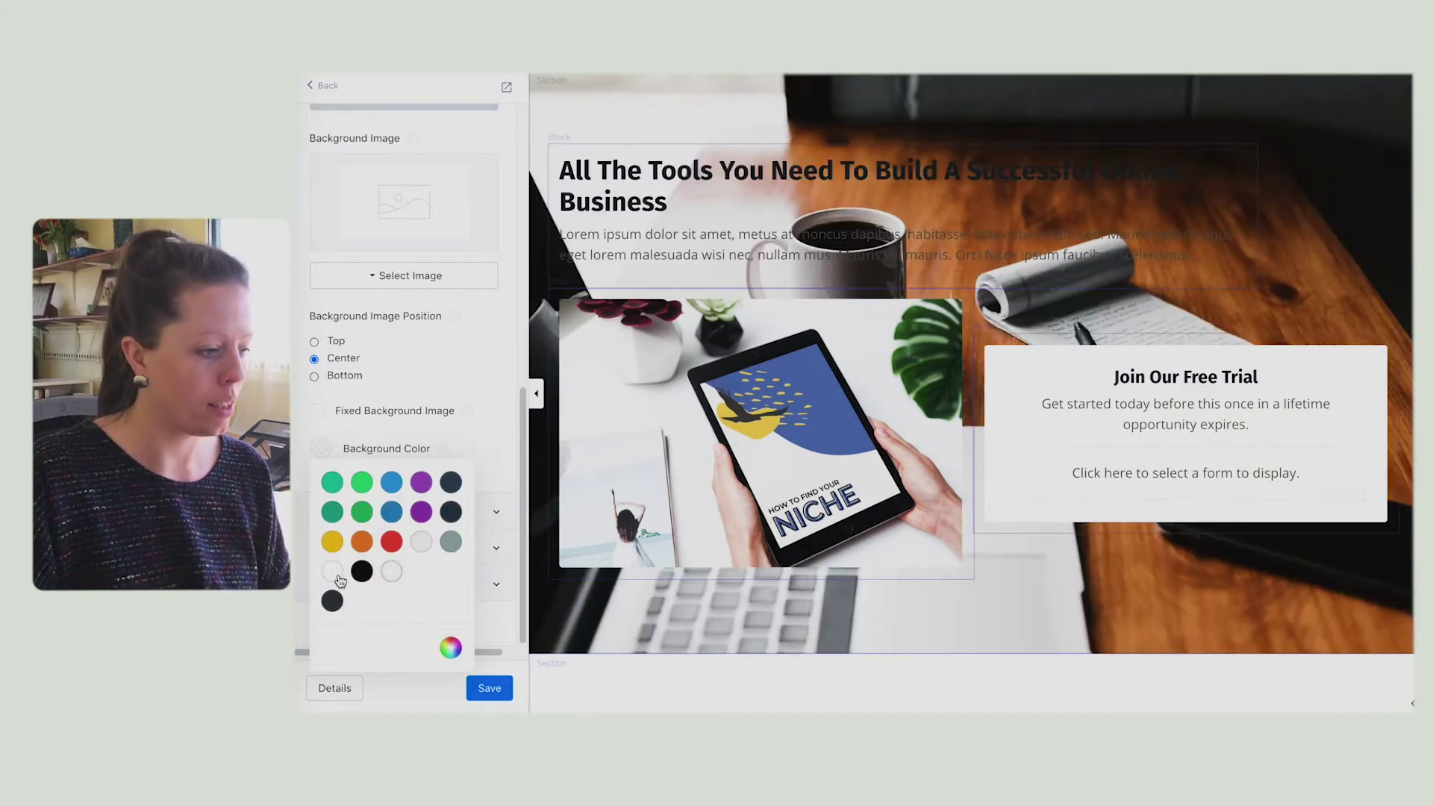
pyautogui.click(334, 572)
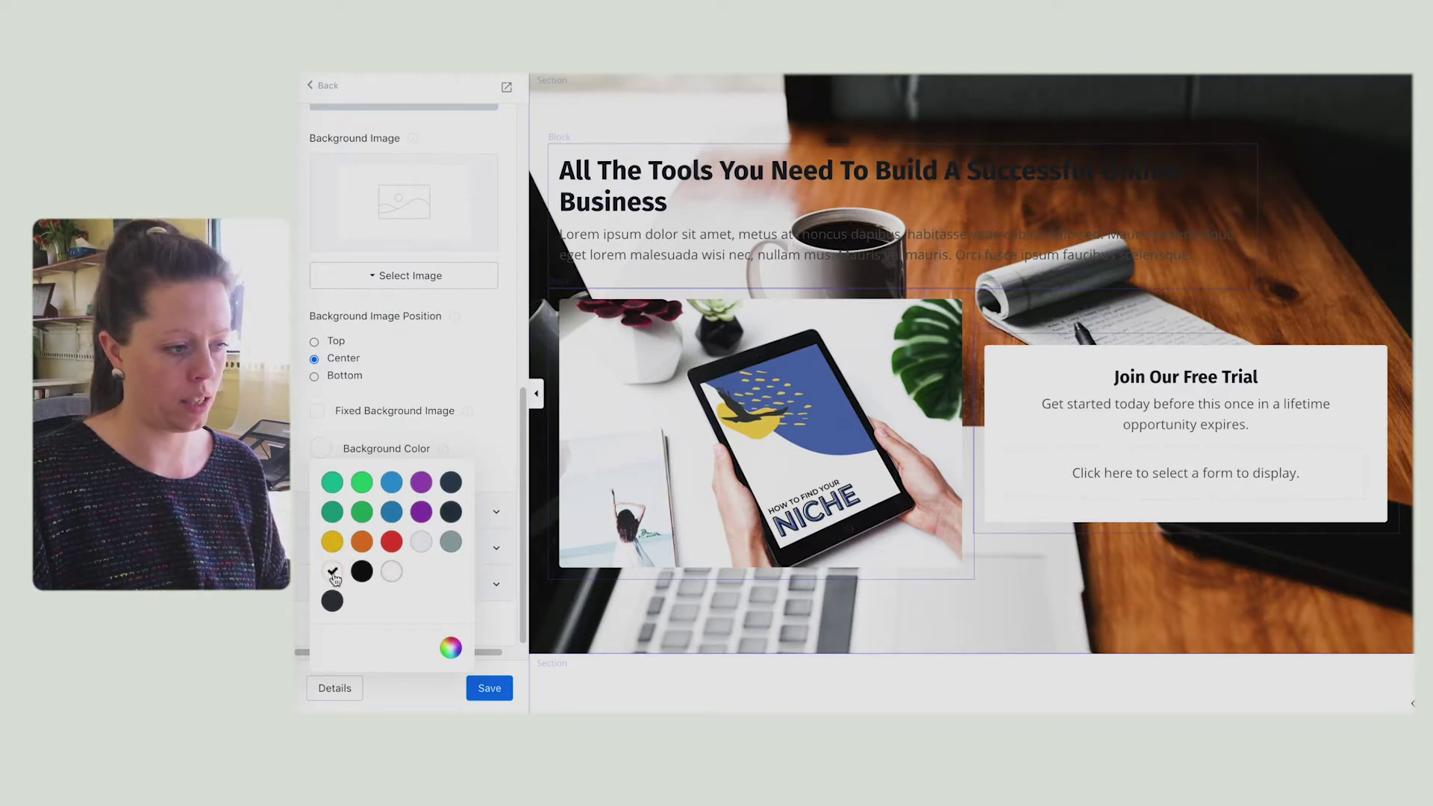
pyautogui.scroll(5, 418, 334)
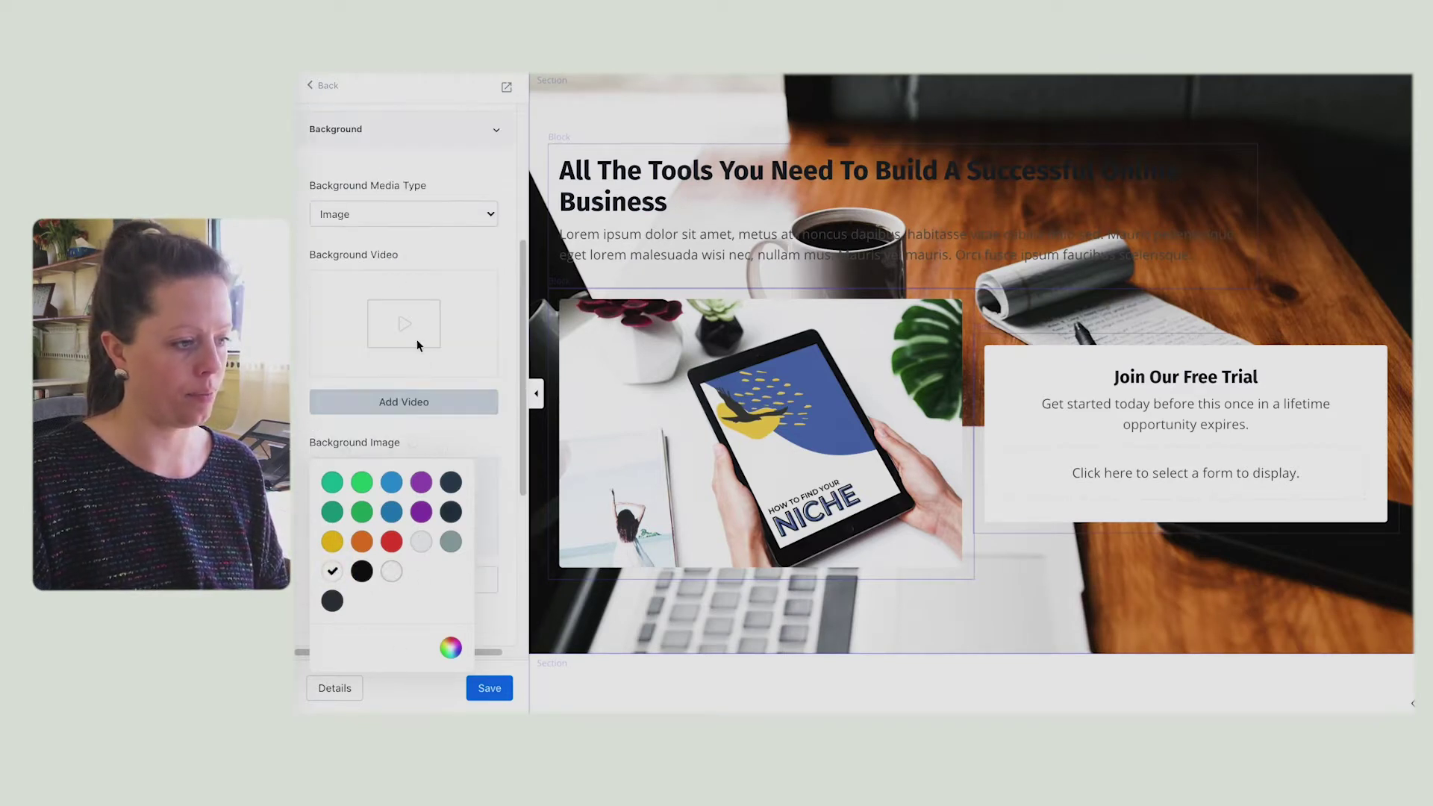
pyautogui.click(370, 211)
pyautogui.click(370, 197)
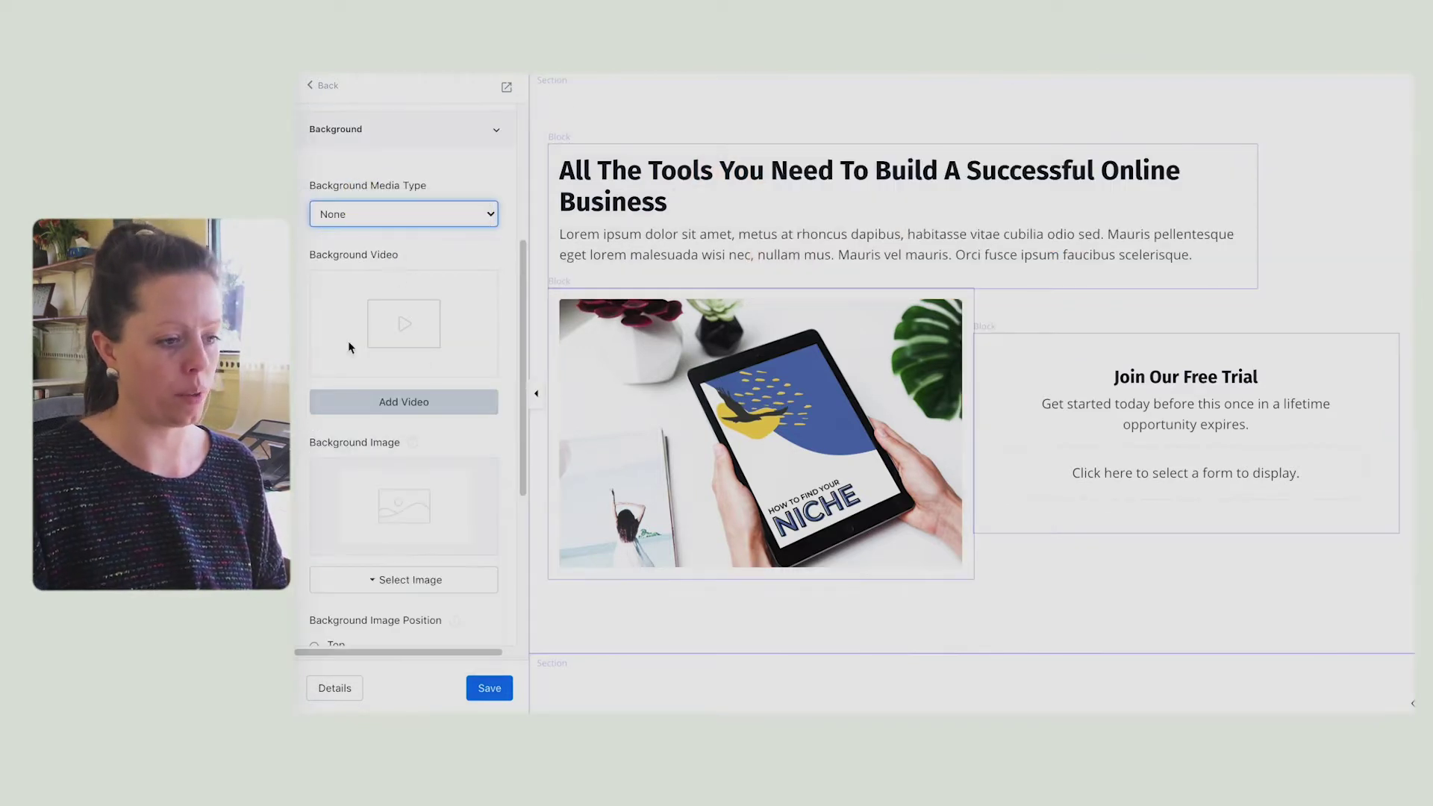
# Step: Widen the hero text block to 12 columns and replace its heading with "Creating lots of training but no one is engaging? …" copied from Notes
pyautogui.click(761, 195)
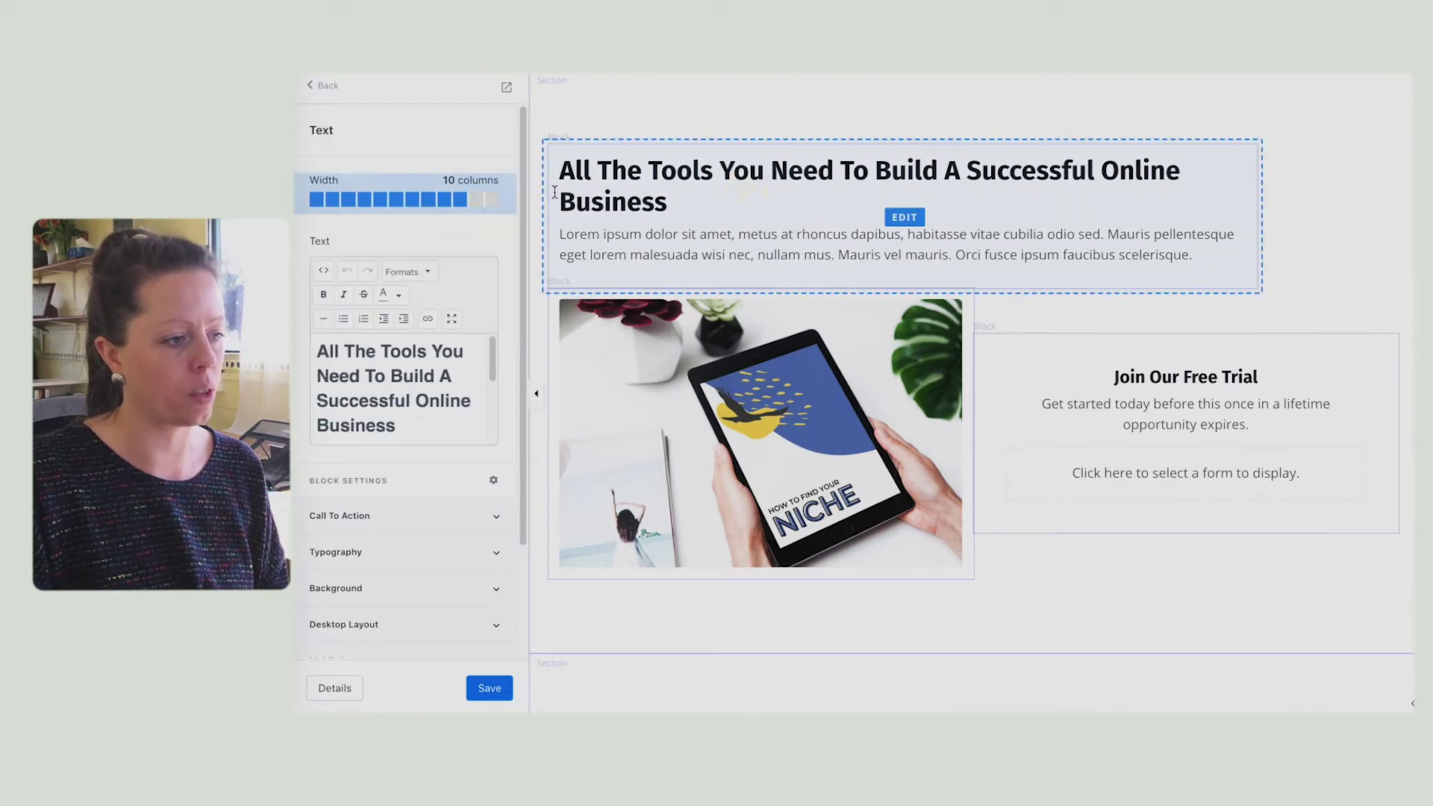
pyautogui.click(493, 200)
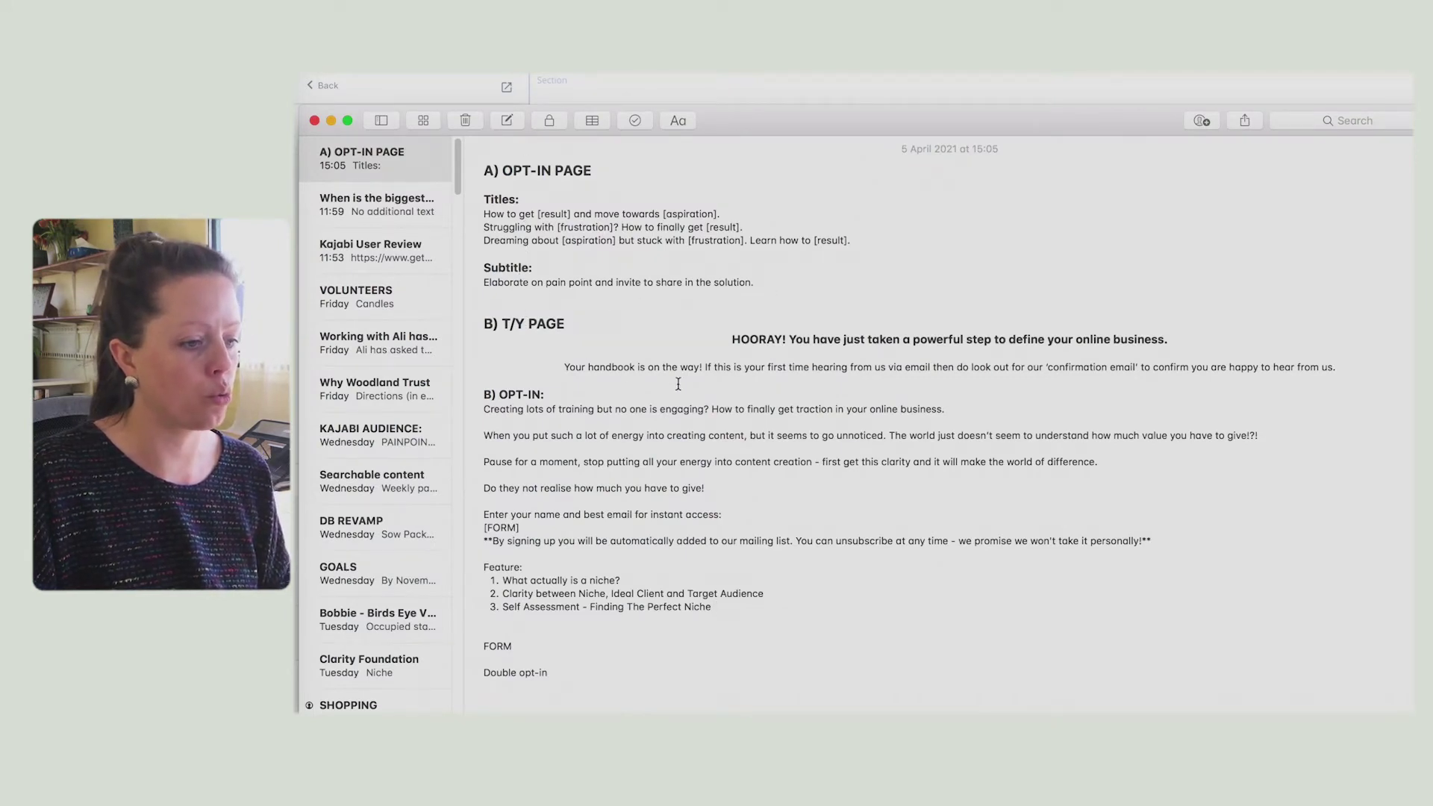
pyautogui.tripleClick(638, 409)
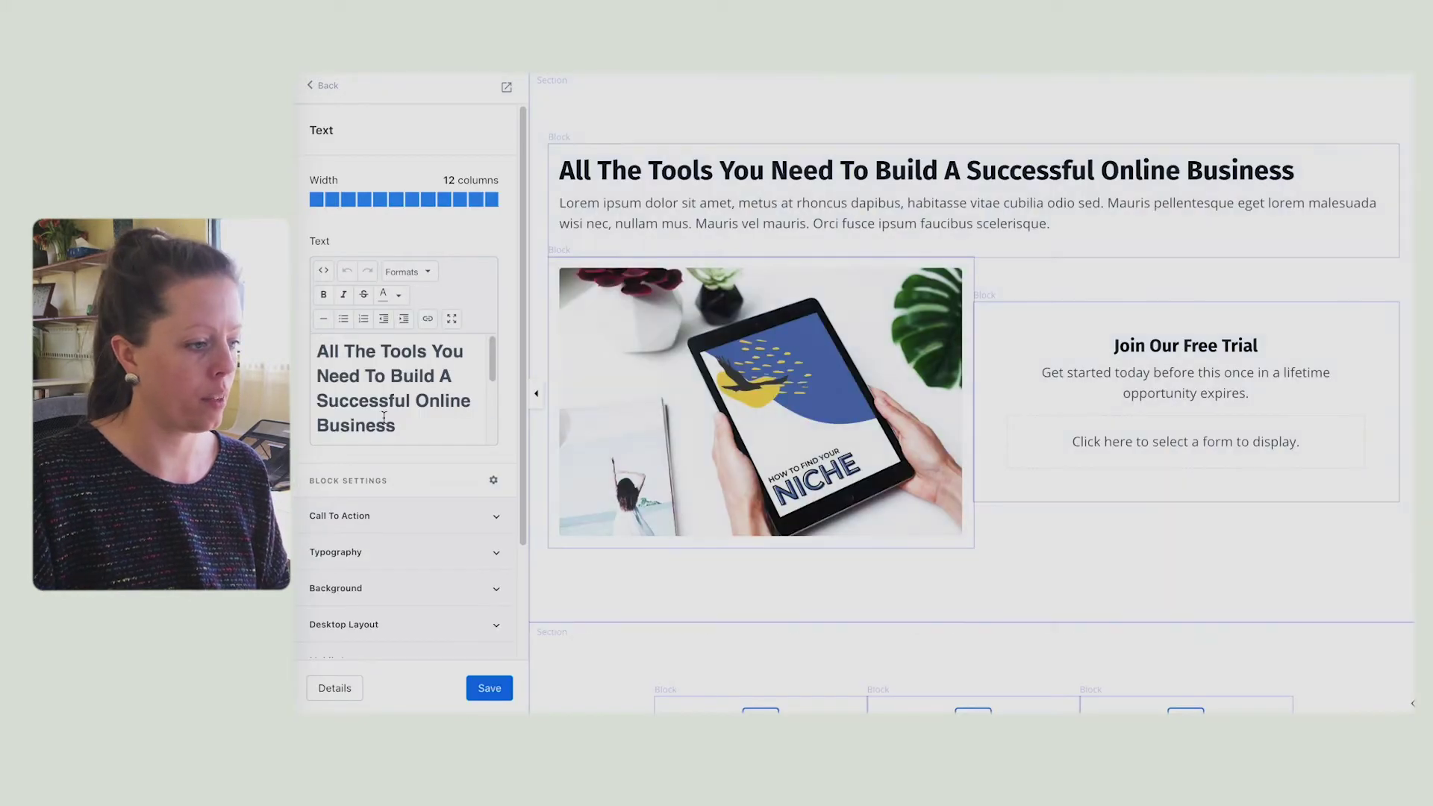
pyautogui.hotkey('ctrl', 'a')
pyautogui.hotkey('ctrl', 'v')
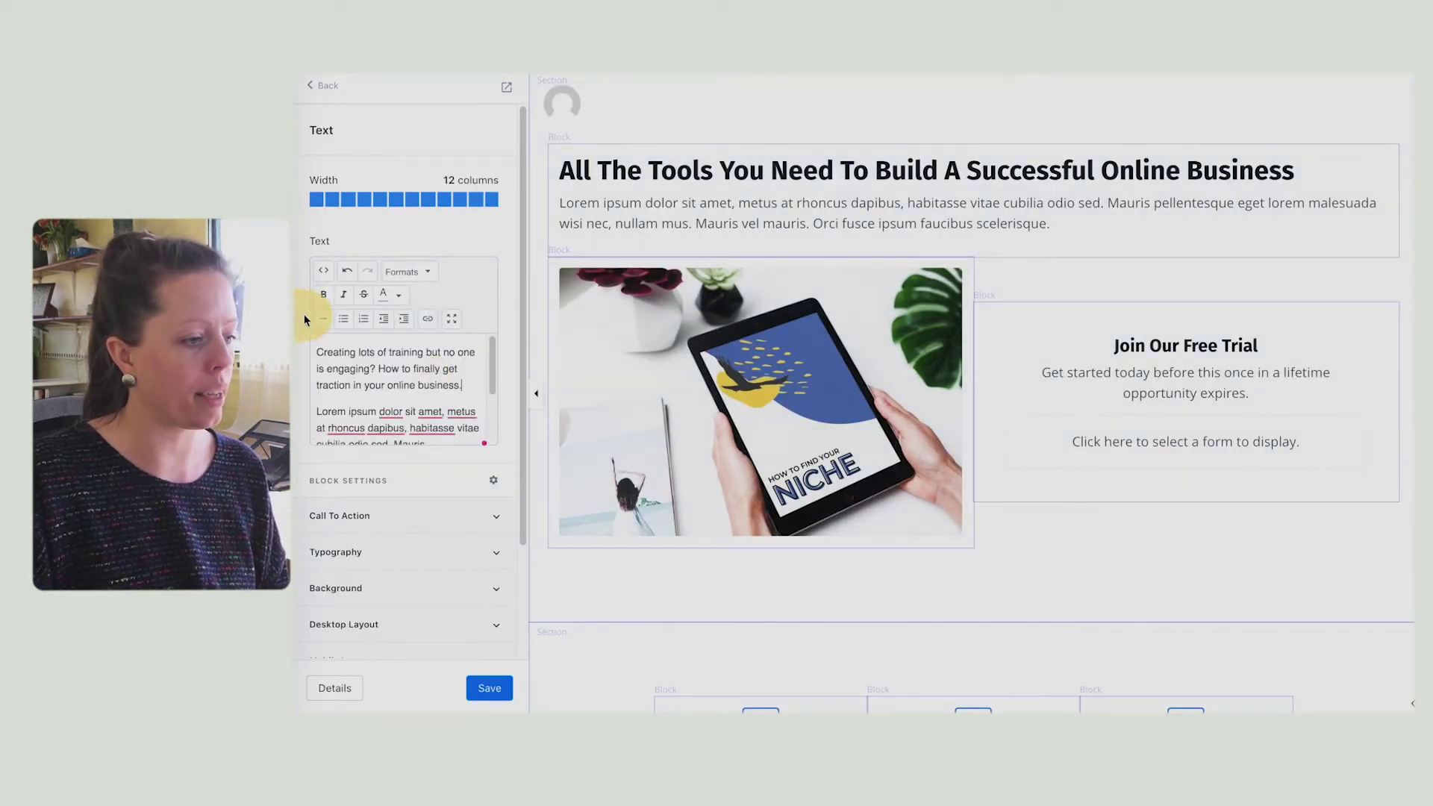
# Step: Format the new hero headline as Heading 3 after trying Heading 1
pyautogui.moveTo(317, 352); pyautogui.dragTo(463, 385)
pyautogui.click(406, 272)
pyautogui.moveTo(439, 301)
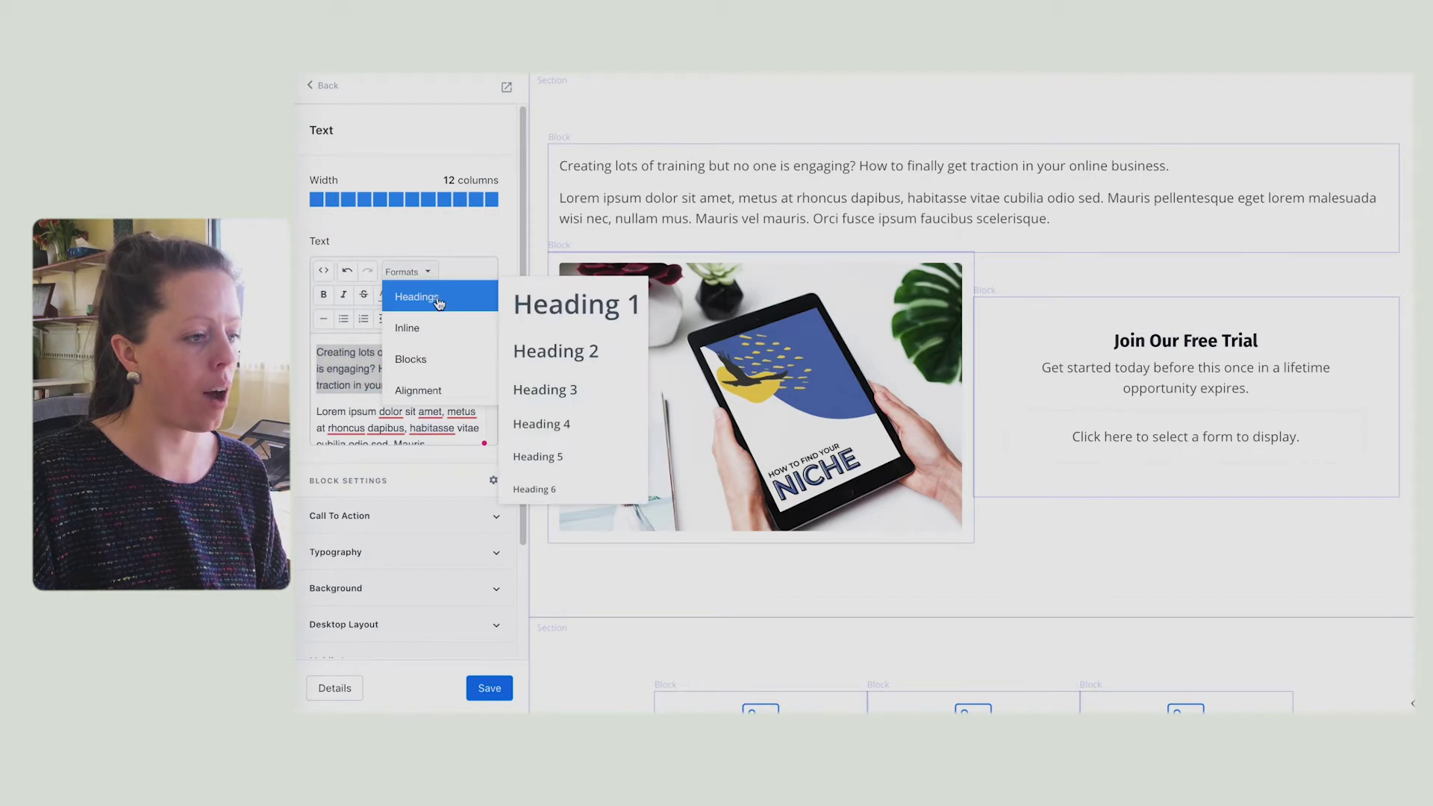
pyautogui.click(562, 306)
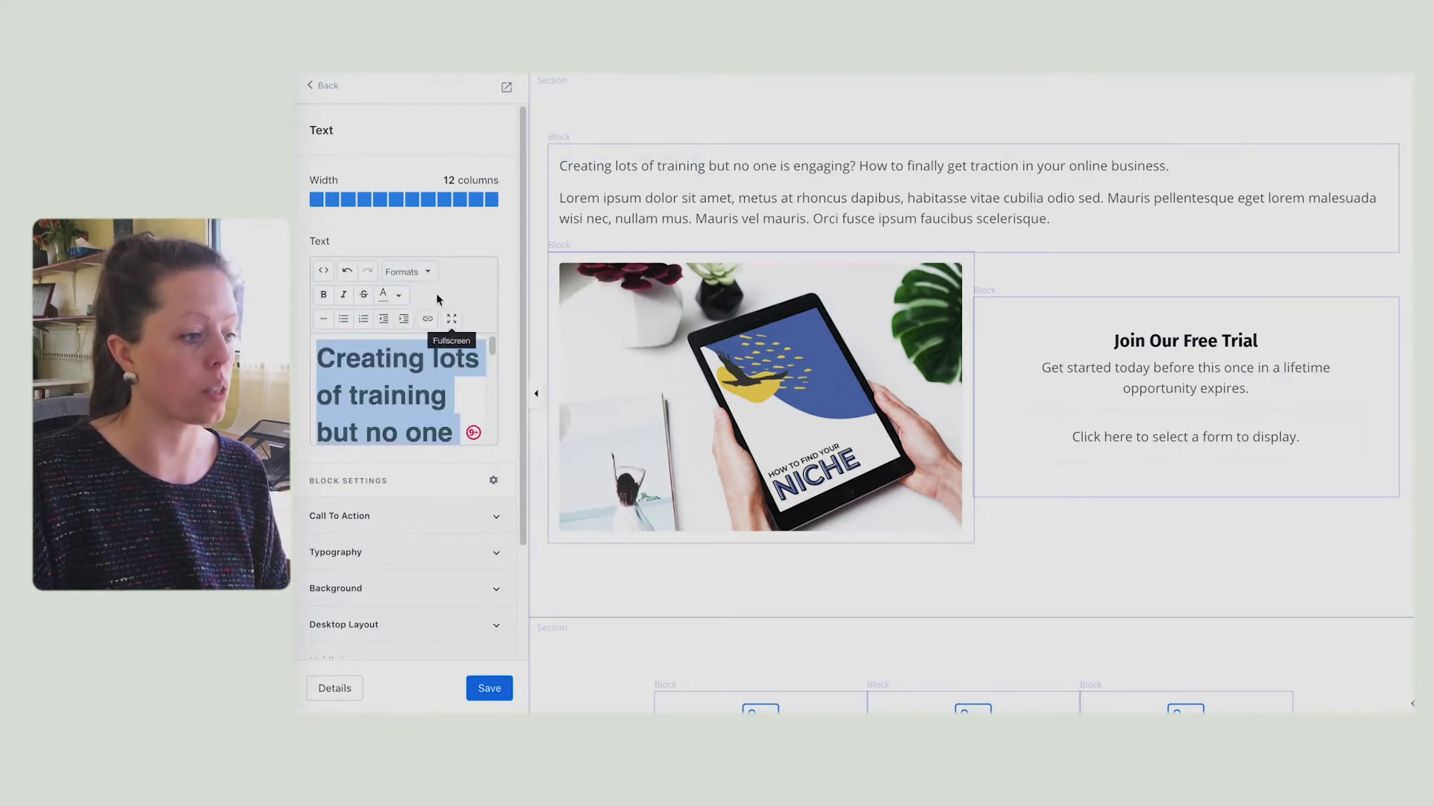
pyautogui.click(407, 272)
pyautogui.moveTo(439, 329)
pyautogui.moveTo(439, 296)
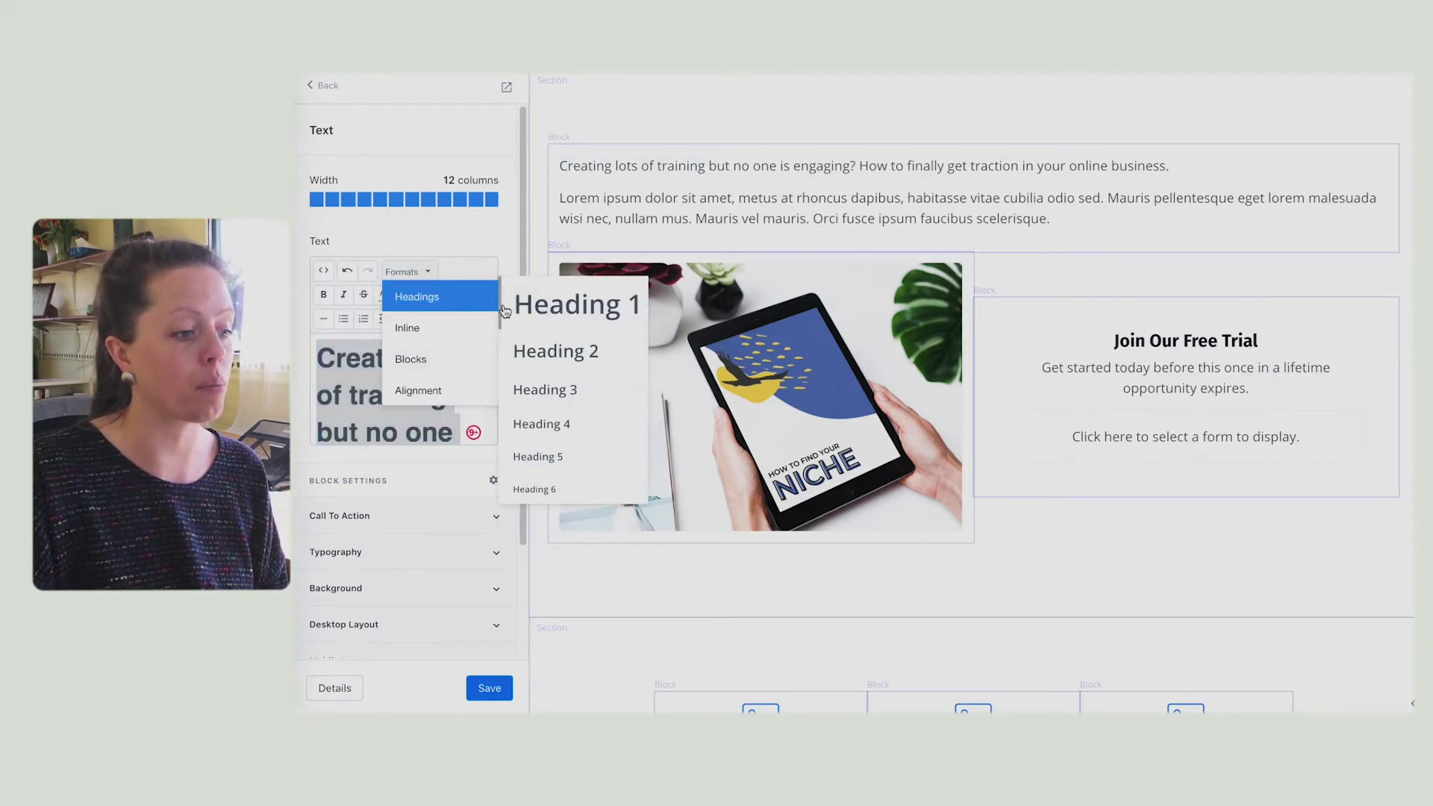
pyautogui.click(531, 387)
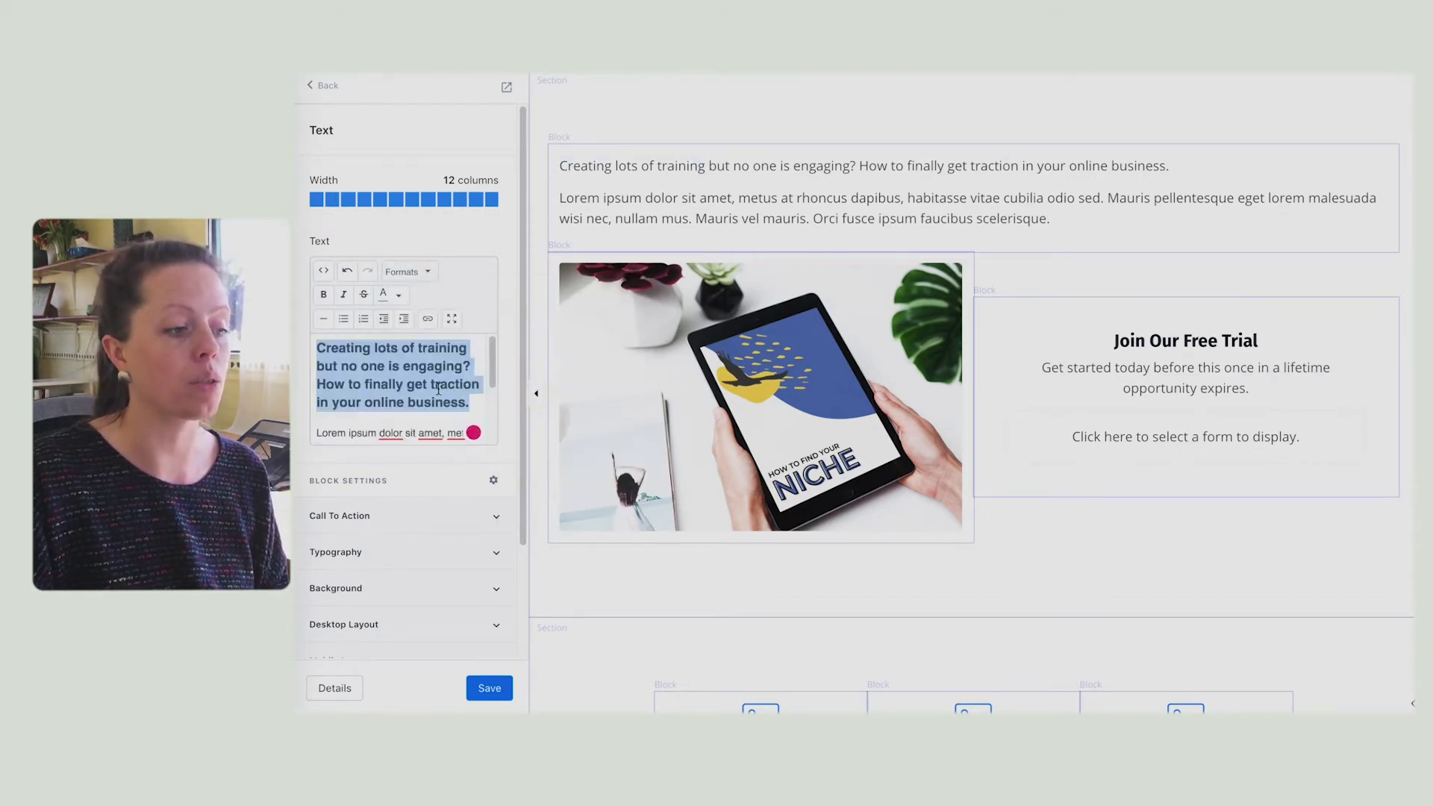
# Step: Replace the hero's lorem ipsum text with the three Notes paragraphs from "When you put such a lot of energy" to "how much you have to give!"
pyautogui.tripleClick(390, 435)
pyautogui.press('BackSpace')
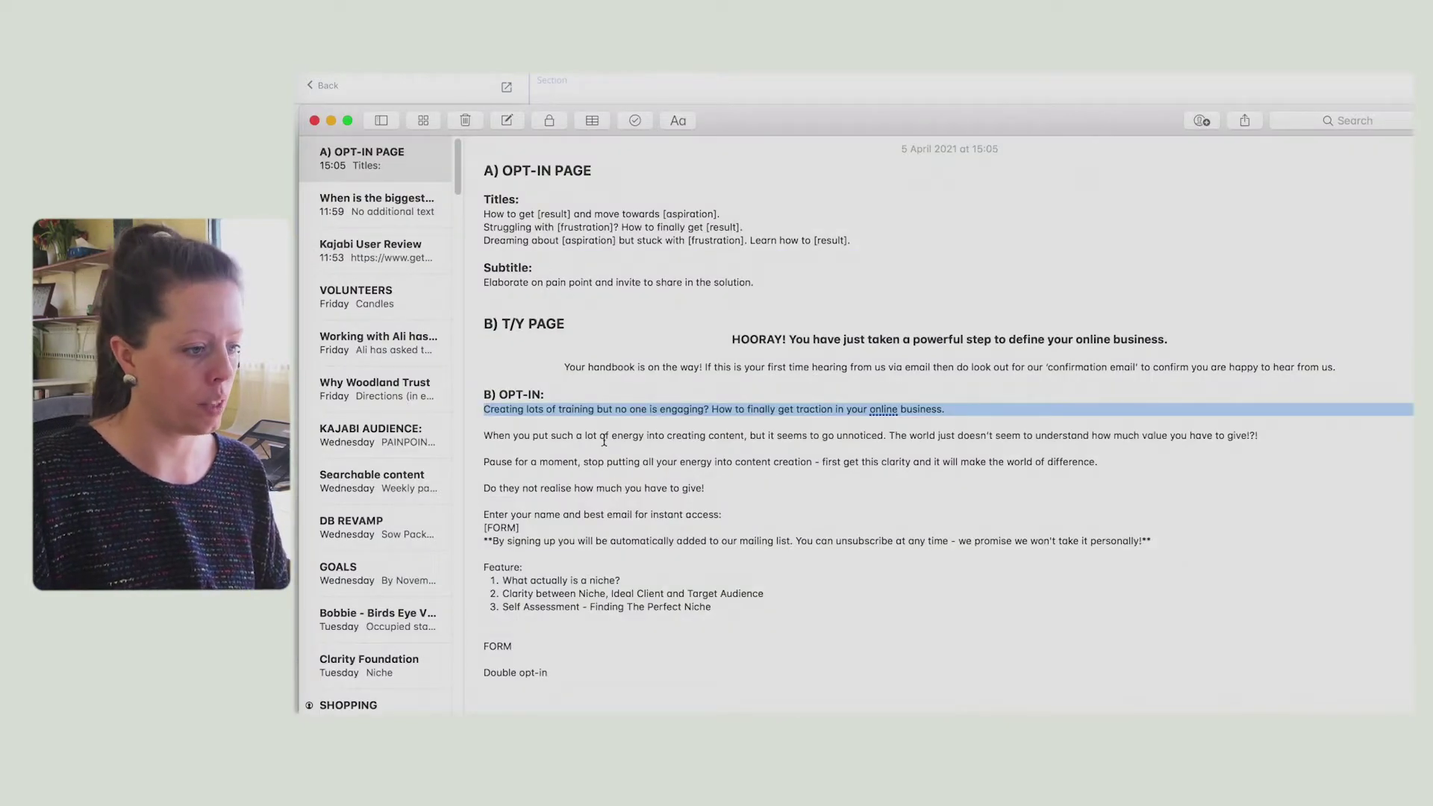
pyautogui.moveTo(603, 441); pyautogui.dragTo(657, 489)
pyautogui.click(649, 440)
pyautogui.moveTo(1259, 436); pyautogui.dragTo(774, 442)
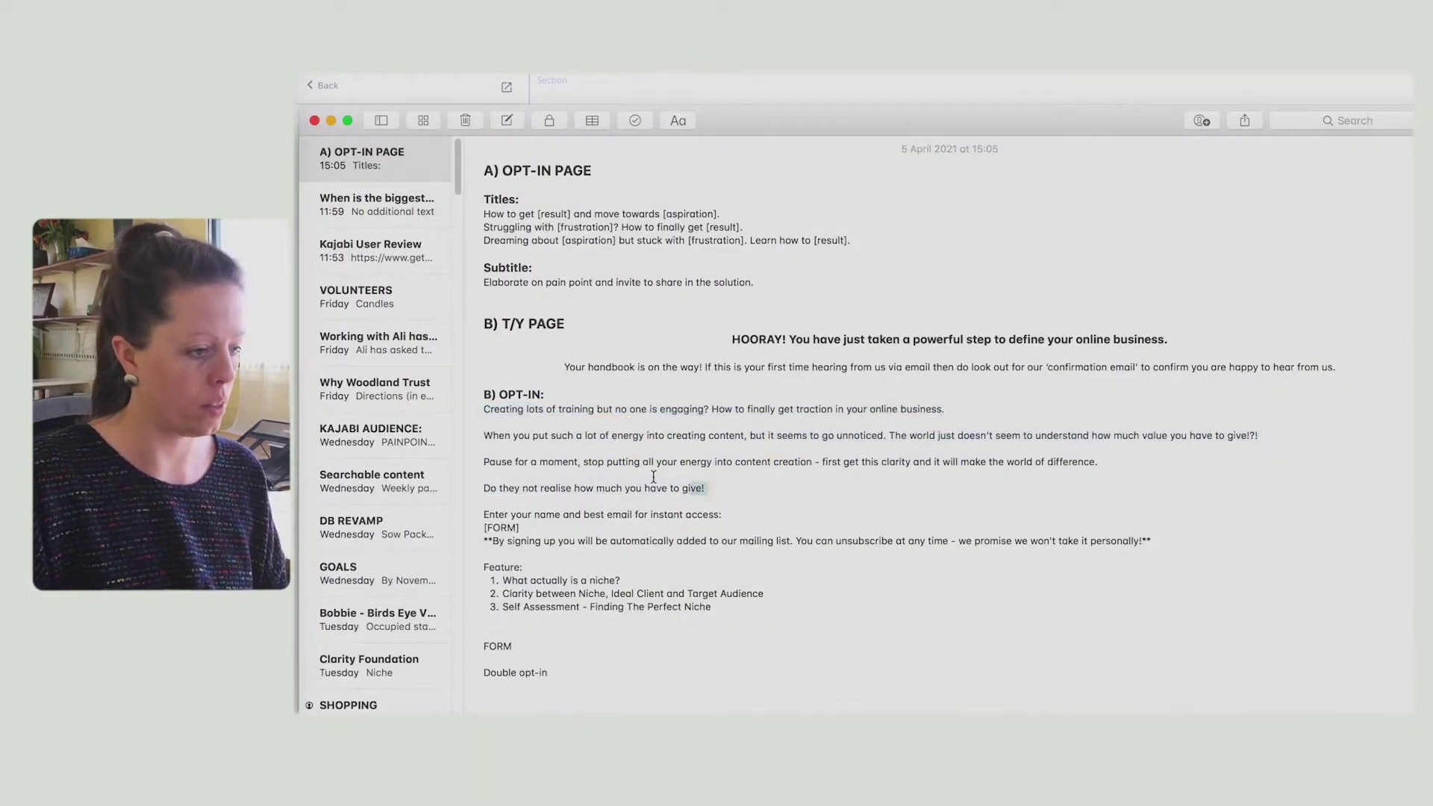
pyautogui.moveTo(705, 489); pyautogui.dragTo(485, 437)
pyautogui.hotkey('ctrl', 'c')
pyautogui.press('super+Tab')
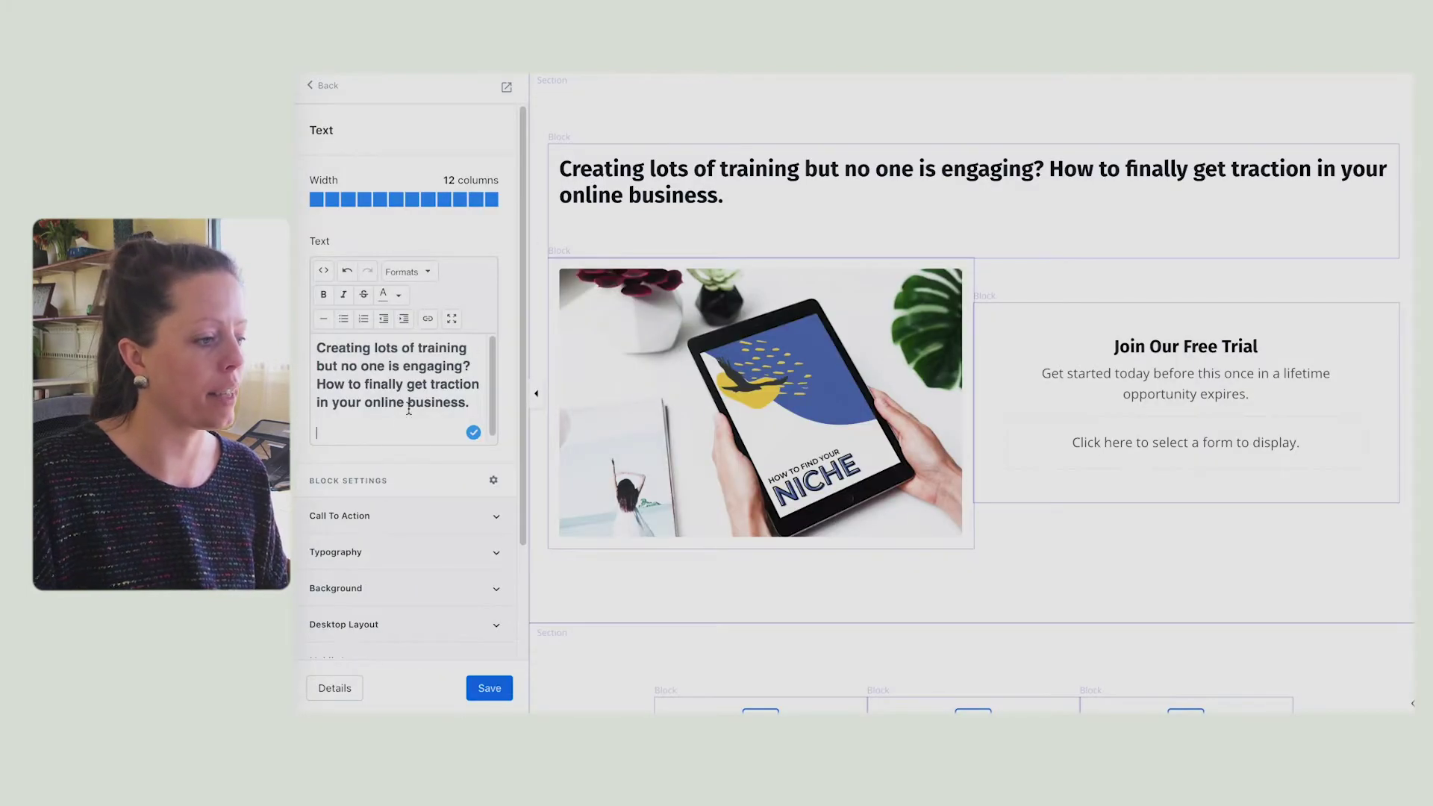
pyautogui.press('super+v')
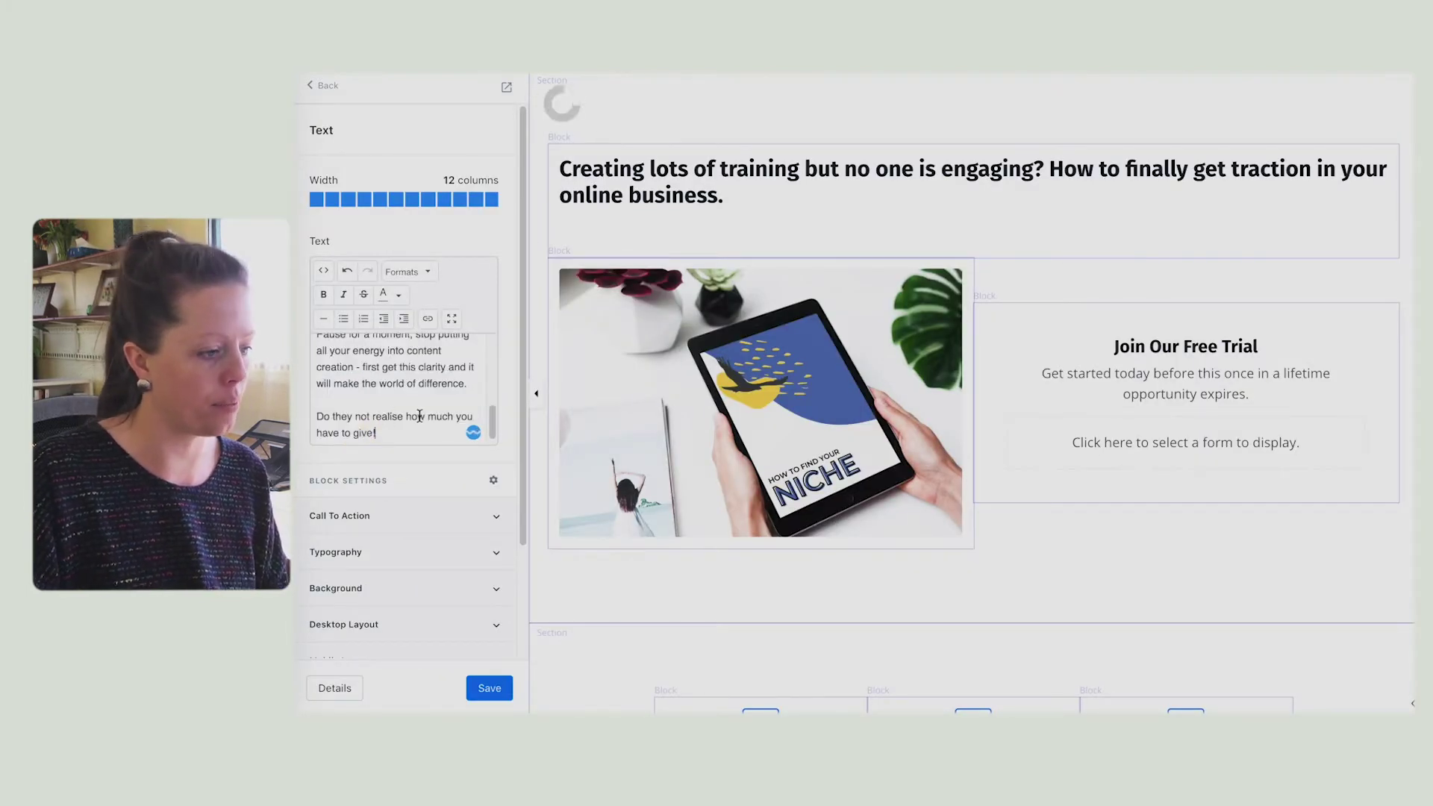
# Step: Move the three paragraphs out of the hero text block into the Form block, replacing its "Join Our Free Trial" text
pyautogui.moveTo(353, 409); pyautogui.dragTo(323, 423)
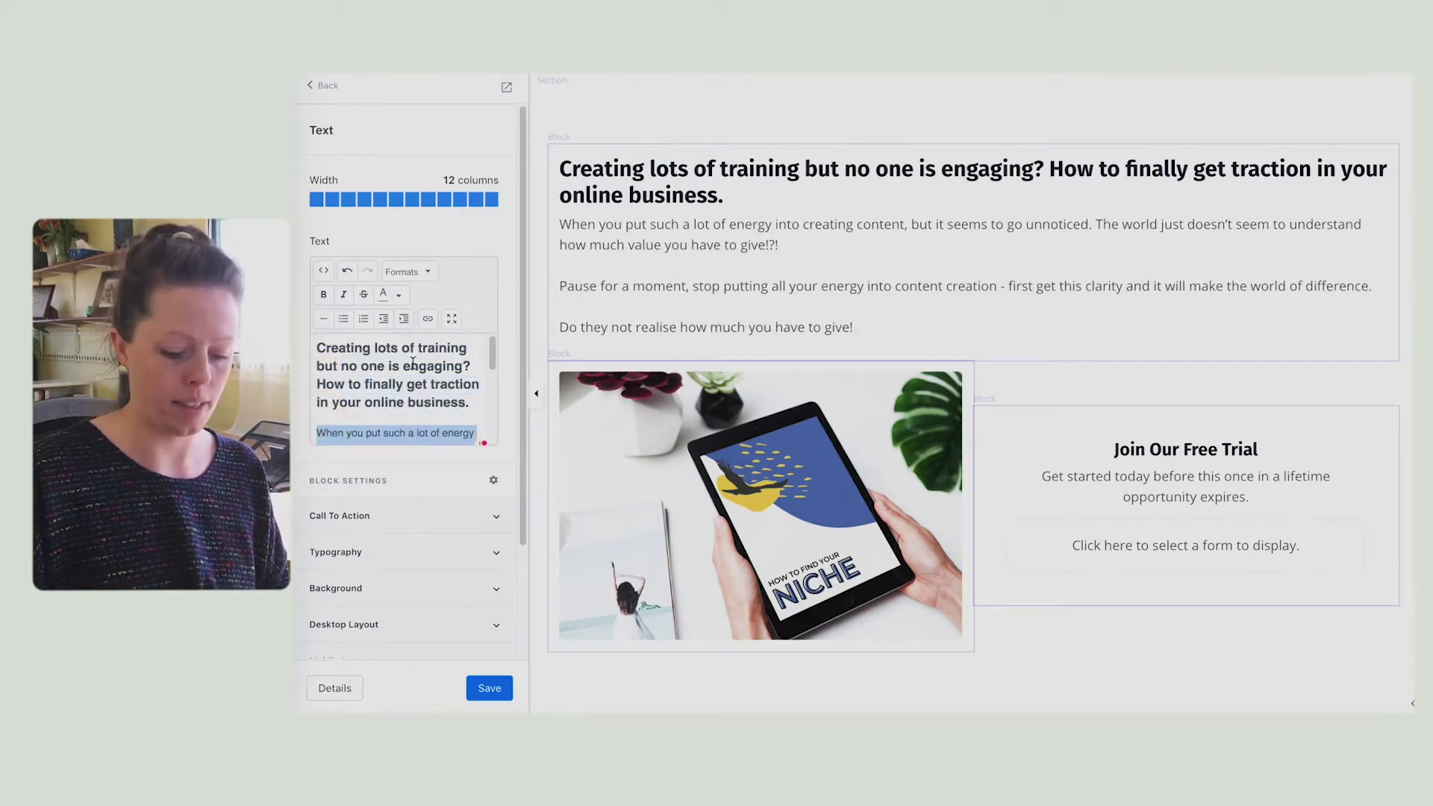
pyautogui.press('BackSpace')
pyautogui.click(1145, 479)
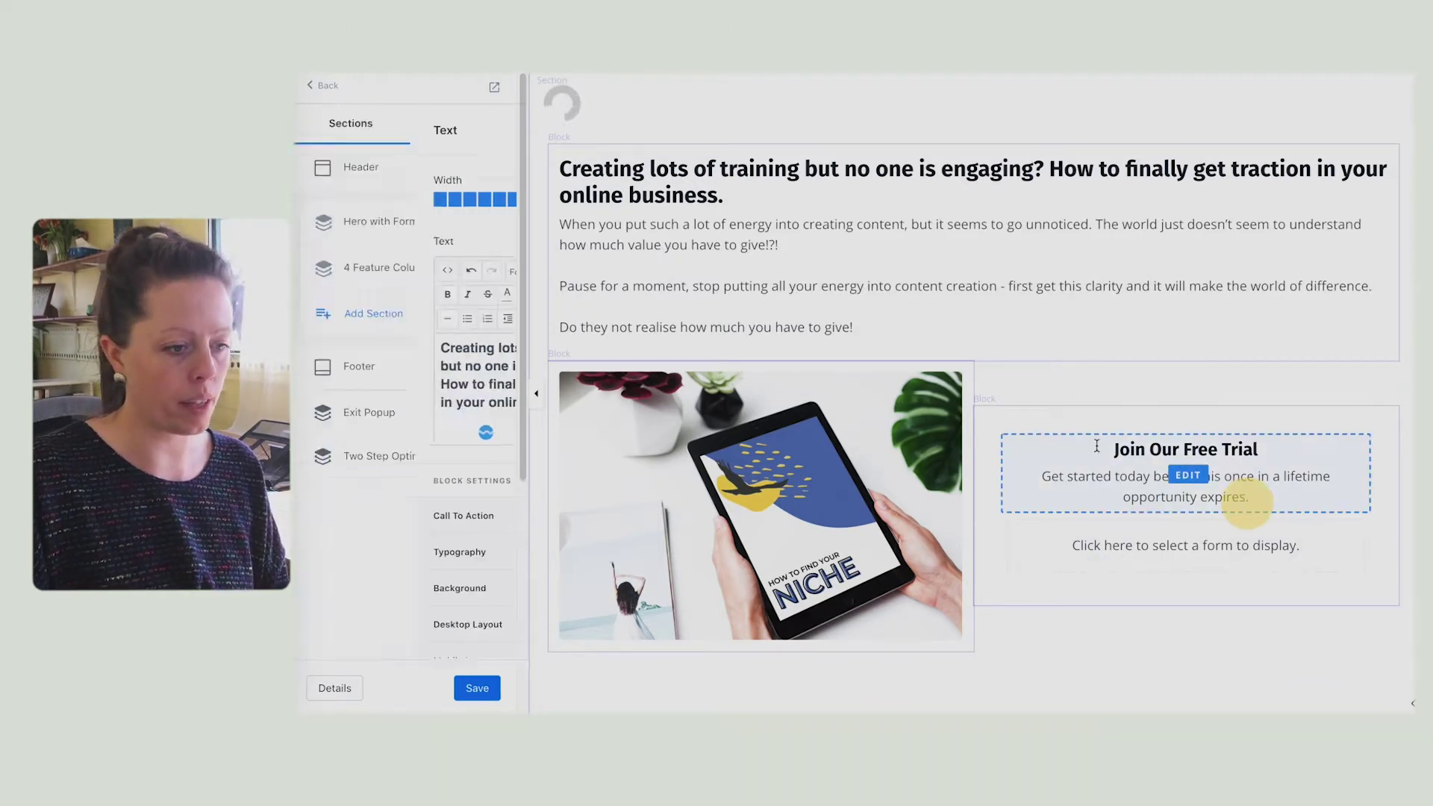
pyautogui.moveTo(318, 551); pyautogui.dragTo(450, 599)
pyautogui.hotkey('ctrl', 'v')
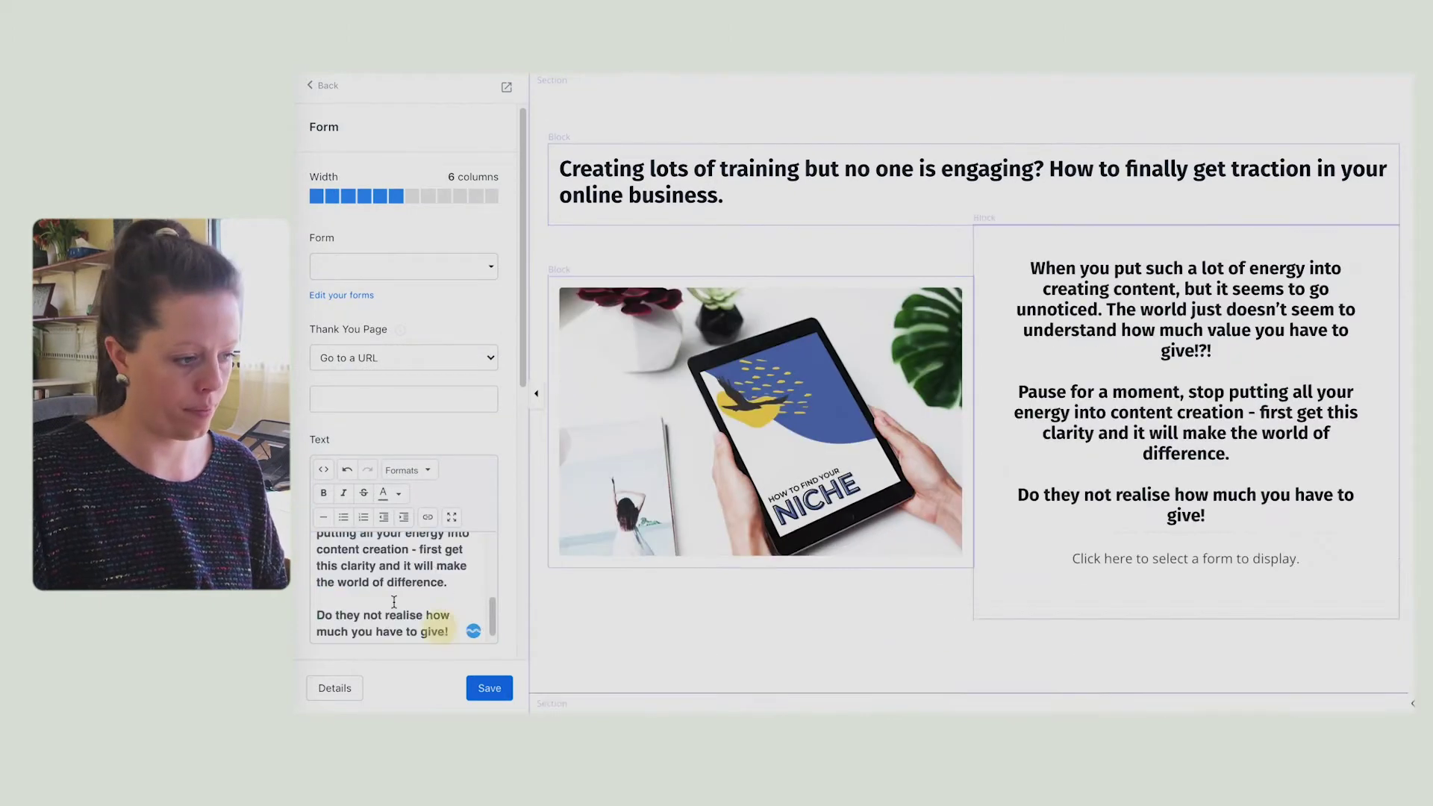
# Step: Format all of the Form block's text as regular paragraph text
pyautogui.hotkey('ctrl', 'a')
pyautogui.click(407, 470)
pyautogui.moveTo(426, 551)
pyautogui.click(537, 550)
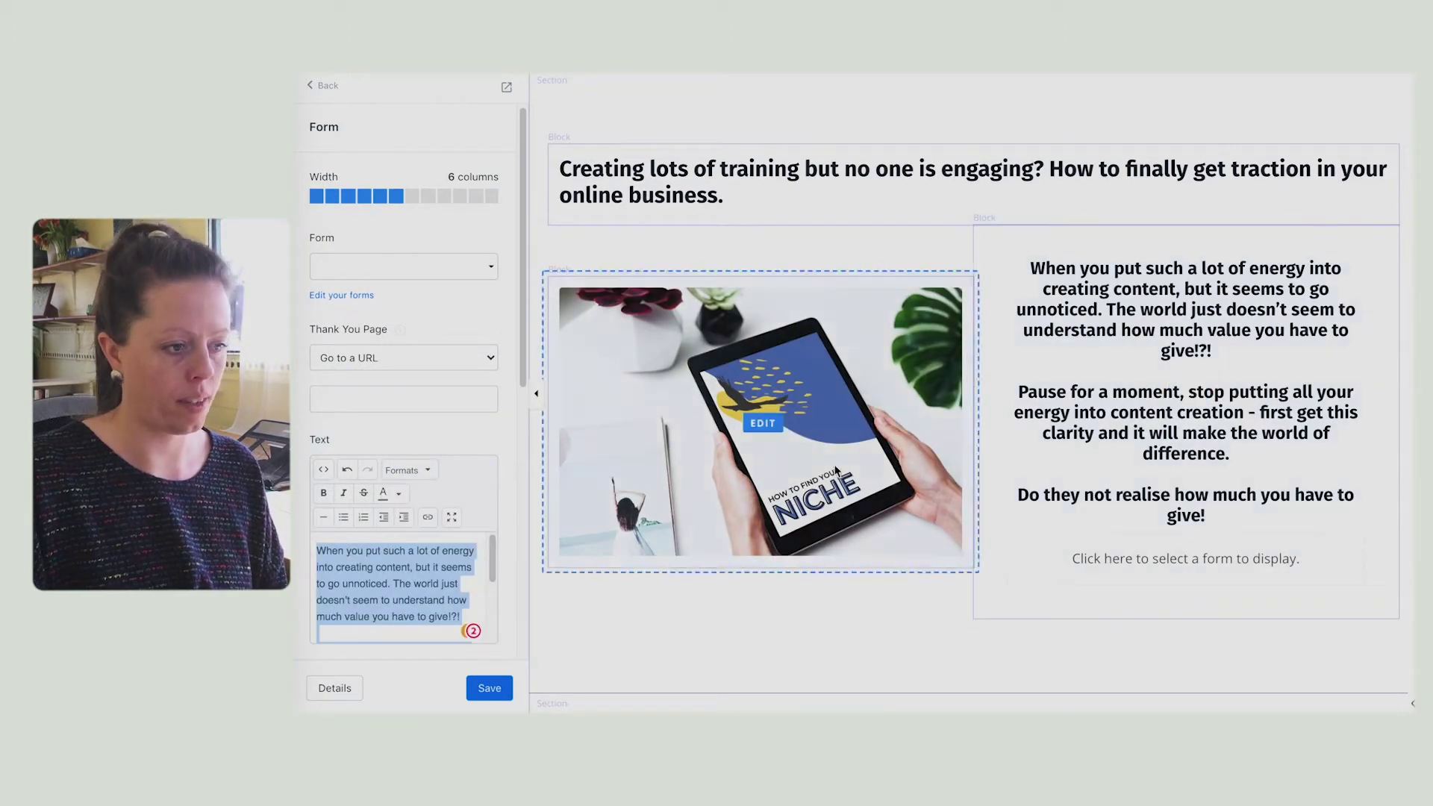
# Step: Copy "What actually is a niche?" from Notes and paste it over the first feature block's placeholder description
pyautogui.scroll(-5, 737, 483)
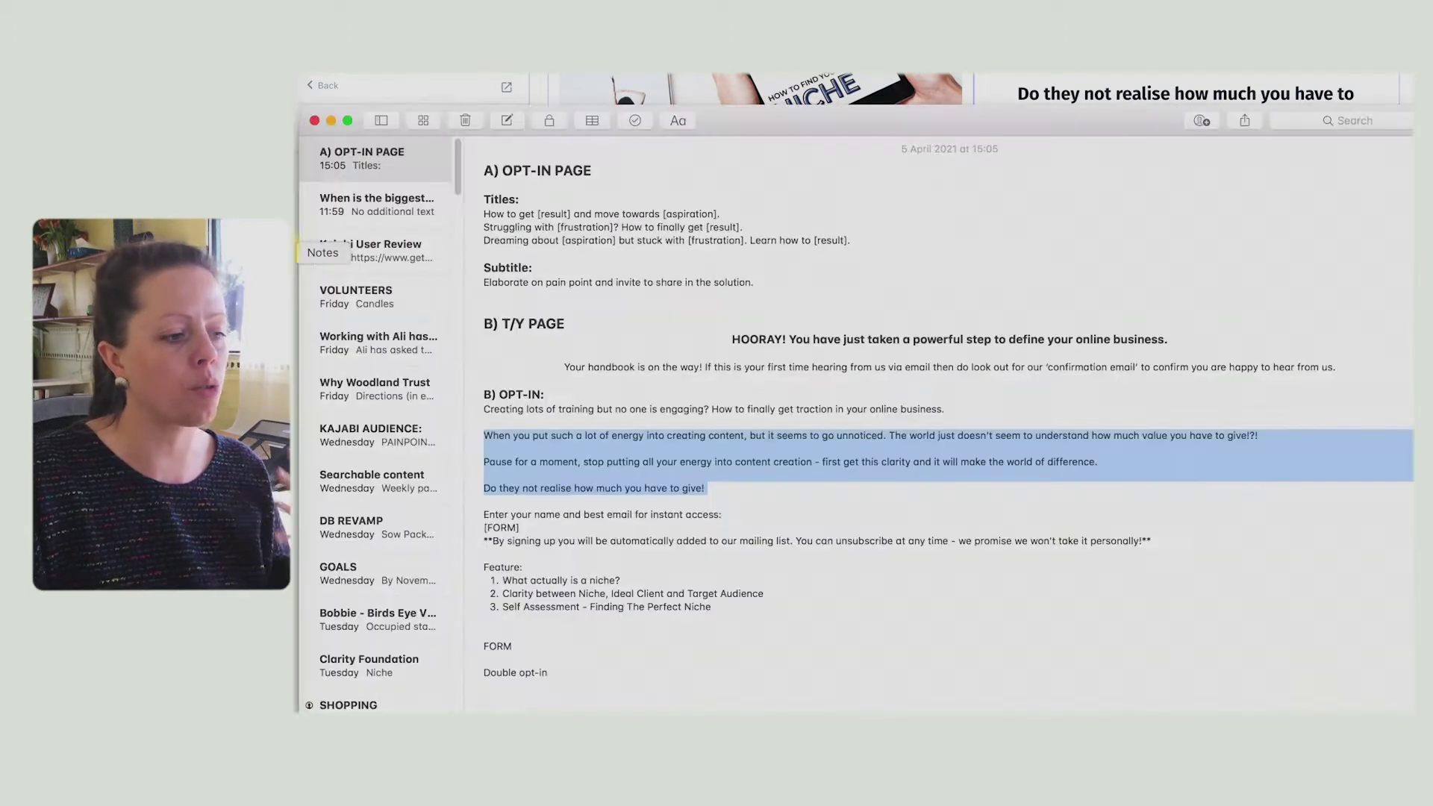
pyautogui.press('super+Tab')
pyautogui.moveTo(502, 580); pyautogui.dragTo(621, 580)
pyautogui.hotkey('ctrl', 'c')
pyautogui.press('super+Tab')
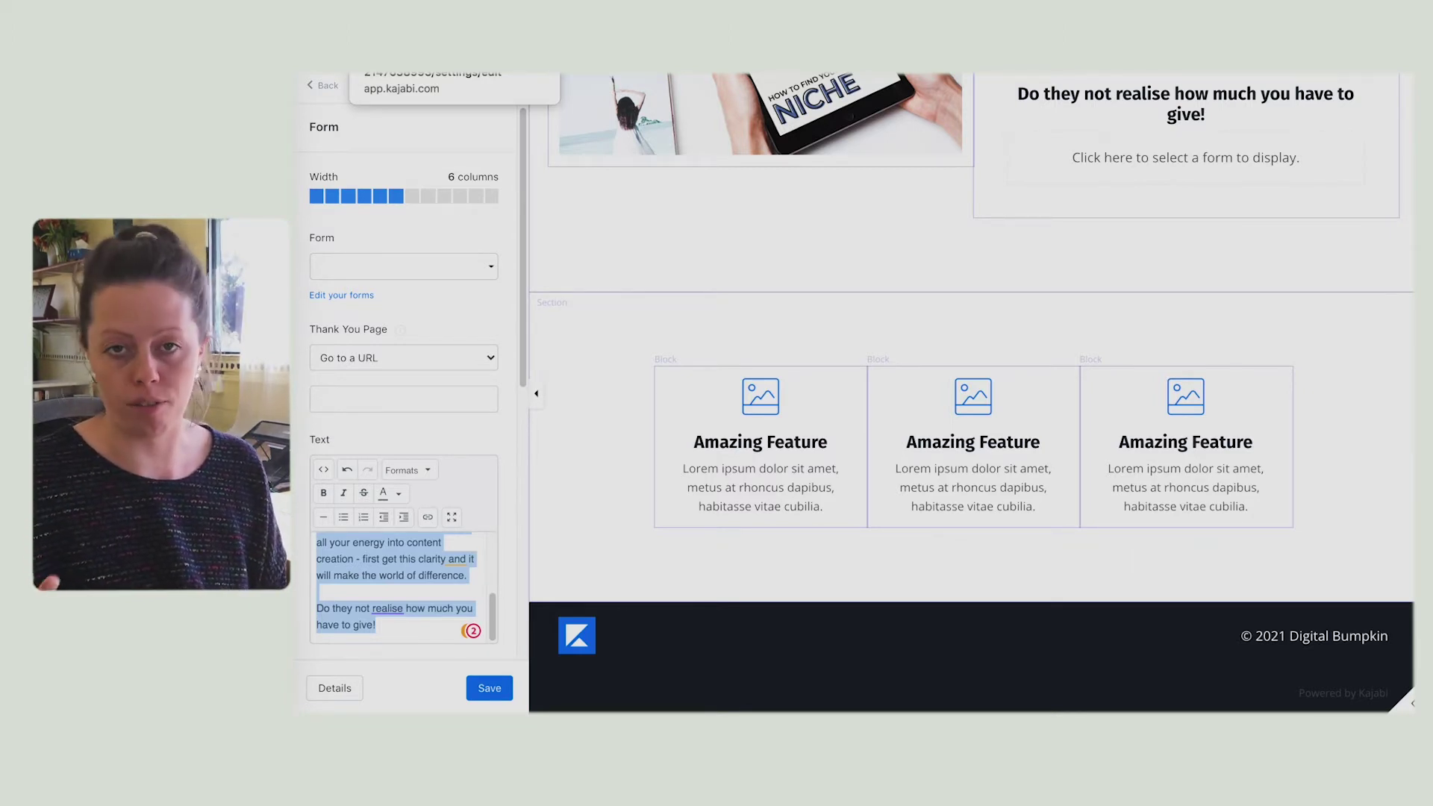
pyautogui.click(768, 448)
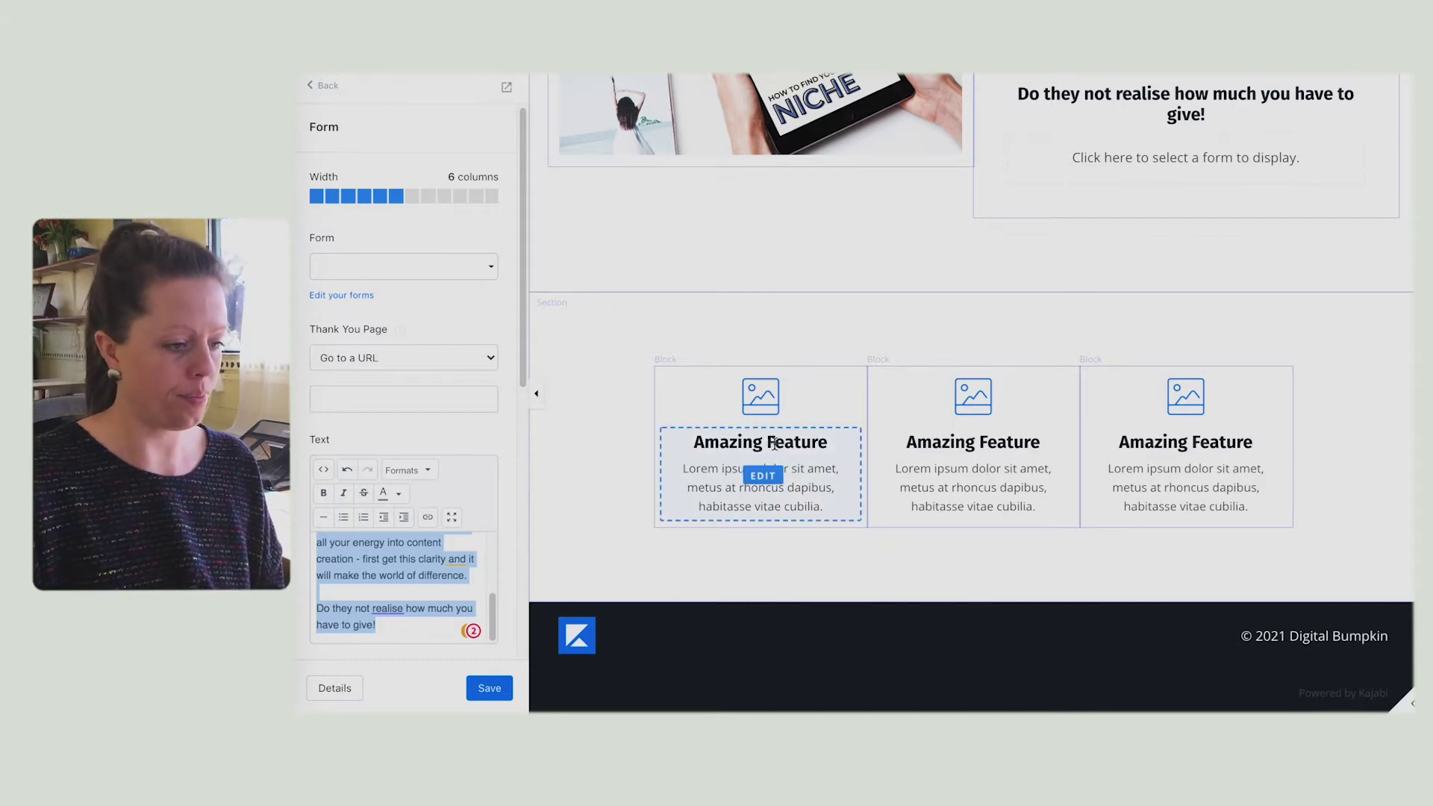
pyautogui.scroll(-5, 397, 512)
pyautogui.tripleClick(374, 240)
pyautogui.hotkey('ctrl', 'v')
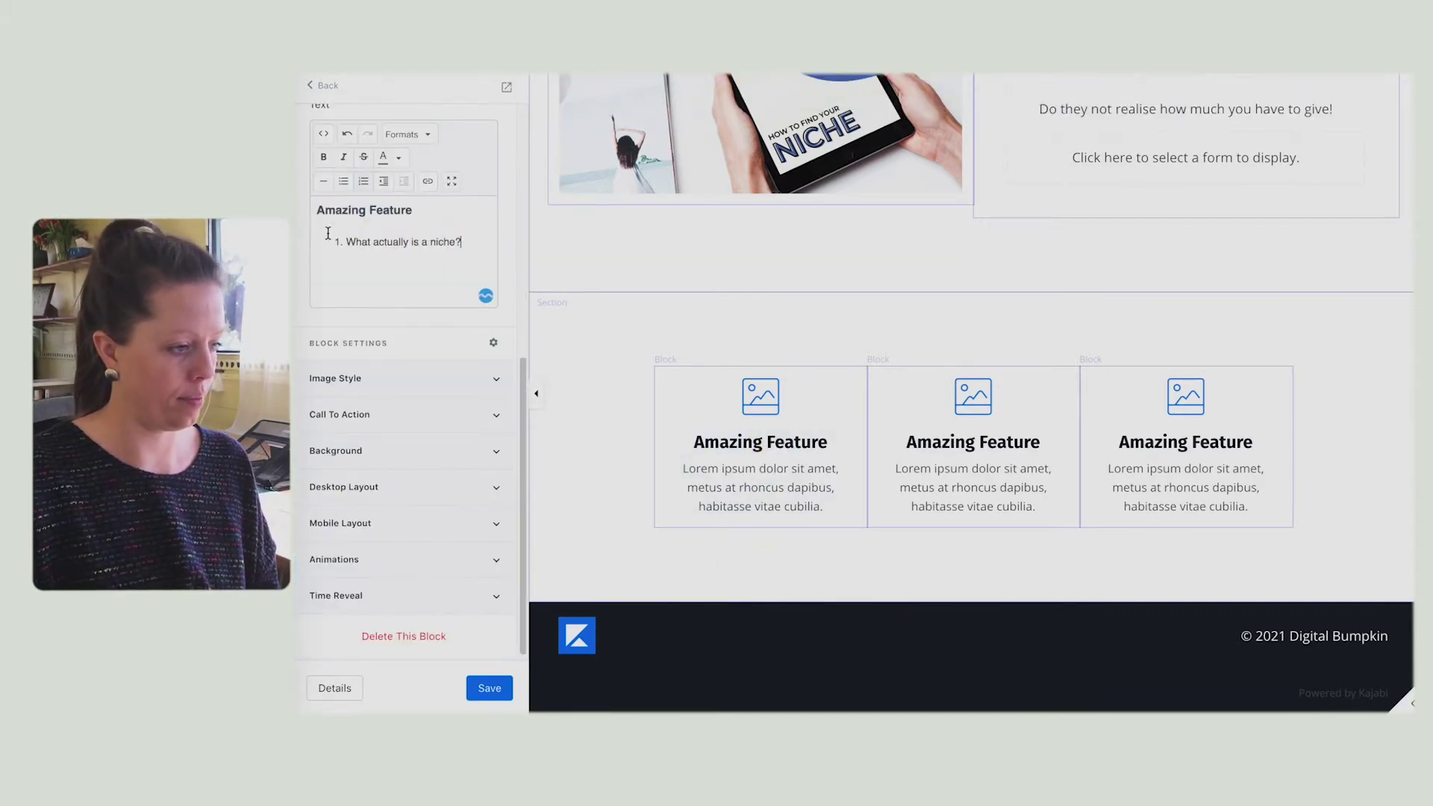
# Step: Remove the first block's "Amazing Feature" wording so "What actually is a niche?" becomes its heading, and centre that heading
pyautogui.click(325, 226)
pyautogui.press('BackSpace')
pyautogui.press('BackSpace')
pyautogui.press('BackSpace')
pyautogui.press('BackSpace')
pyautogui.press('BackSpace')
pyautogui.press('BackSpace')
pyautogui.press('BackSpace')
pyautogui.press('BackSpace')
pyautogui.press('BackSpace')
pyautogui.press('BackSpace')
pyautogui.press('BackSpace')
pyautogui.press('BackSpace')
pyautogui.press('BackSpace')
pyautogui.press('BackSpace')
pyautogui.press('BackSpace')
pyautogui.press('BackSpace')
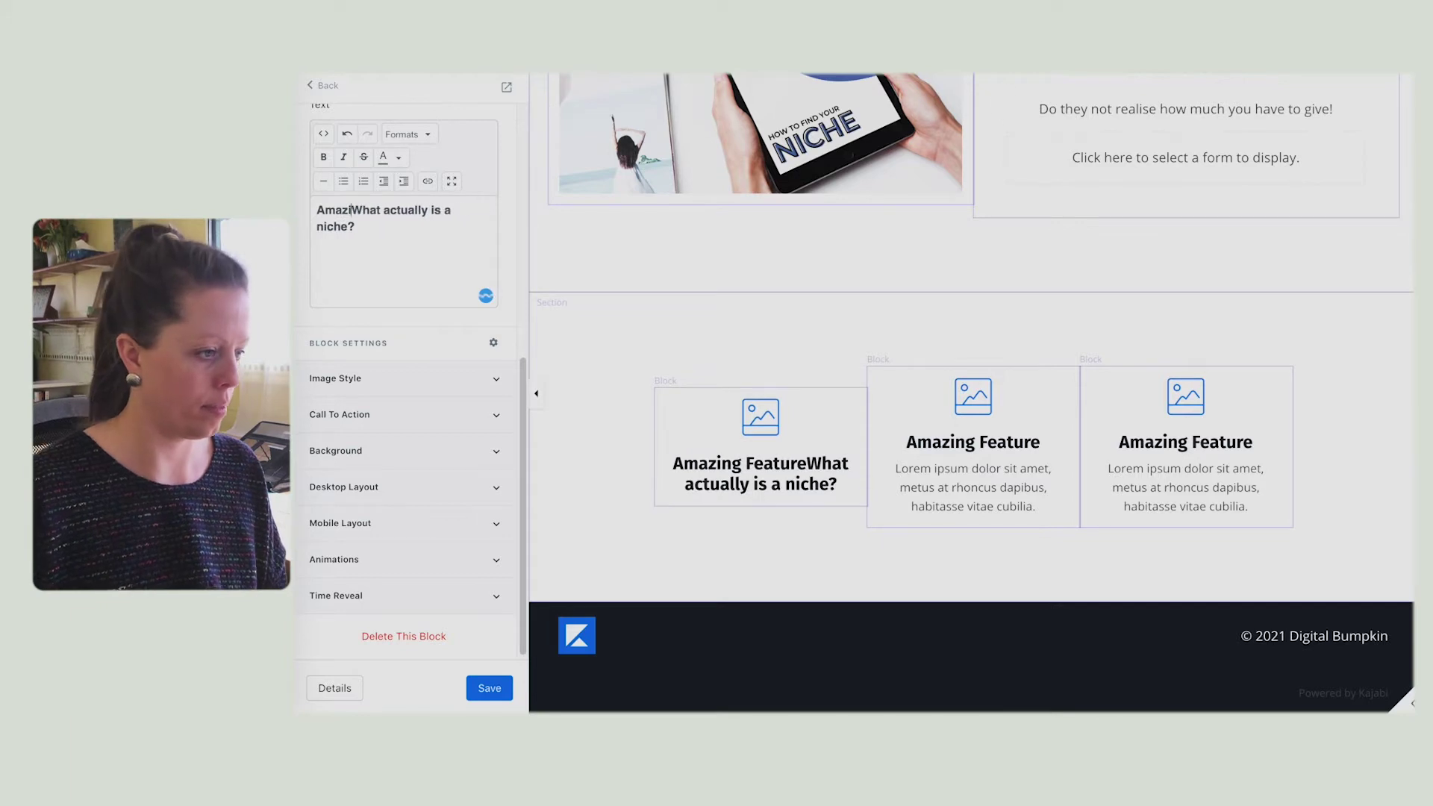
pyautogui.click(402, 135)
pyautogui.moveTo(433, 250)
pyautogui.click(543, 279)
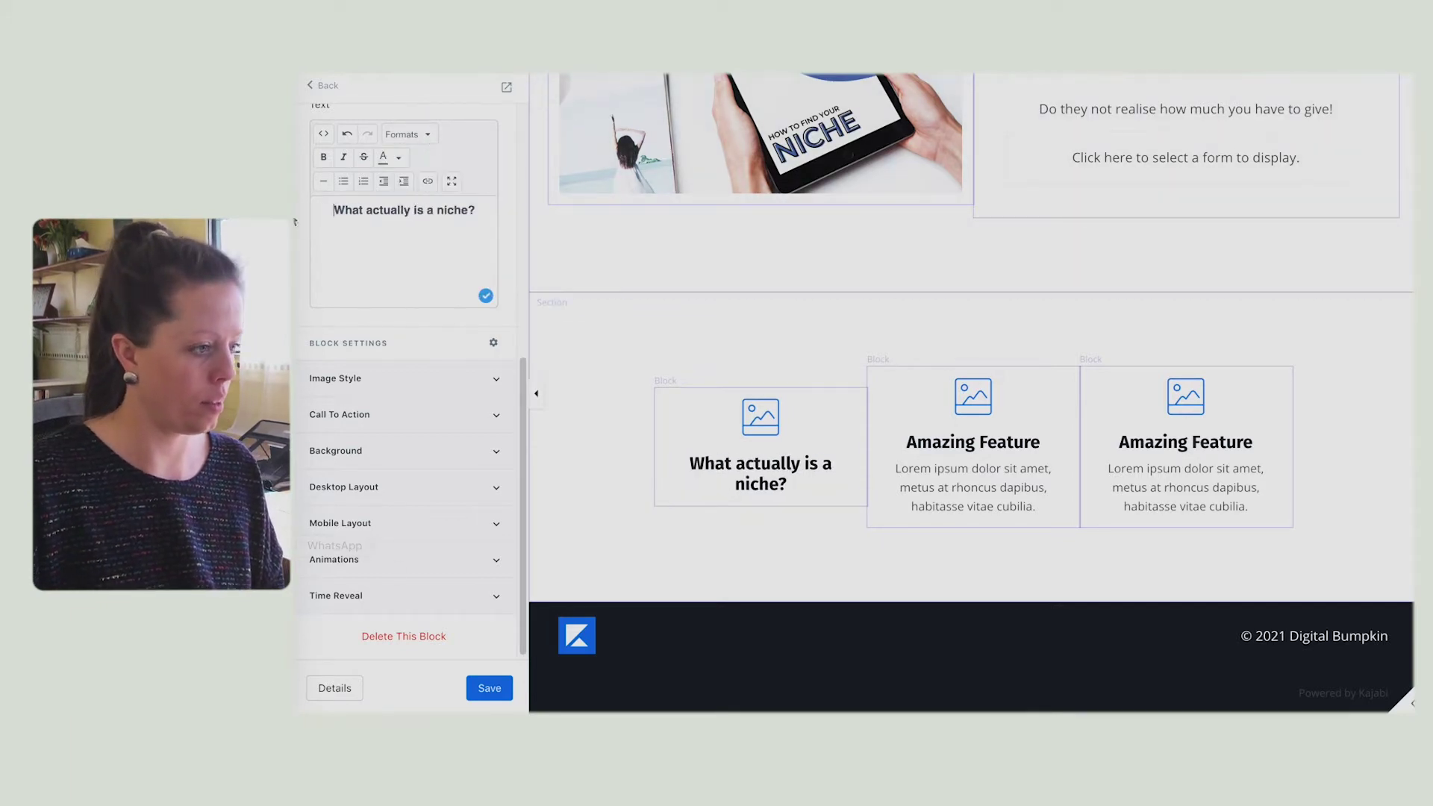
# Step: Copy "Clarity between Niche, Ideal Client and Target Audience" from Notes and paste it over the second feature block's placeholder description
pyautogui.press('super+Tab')
pyautogui.tripleClick(571, 594)
pyautogui.press('super+c')
pyautogui.press('super+Tab')
pyautogui.click(972, 442)
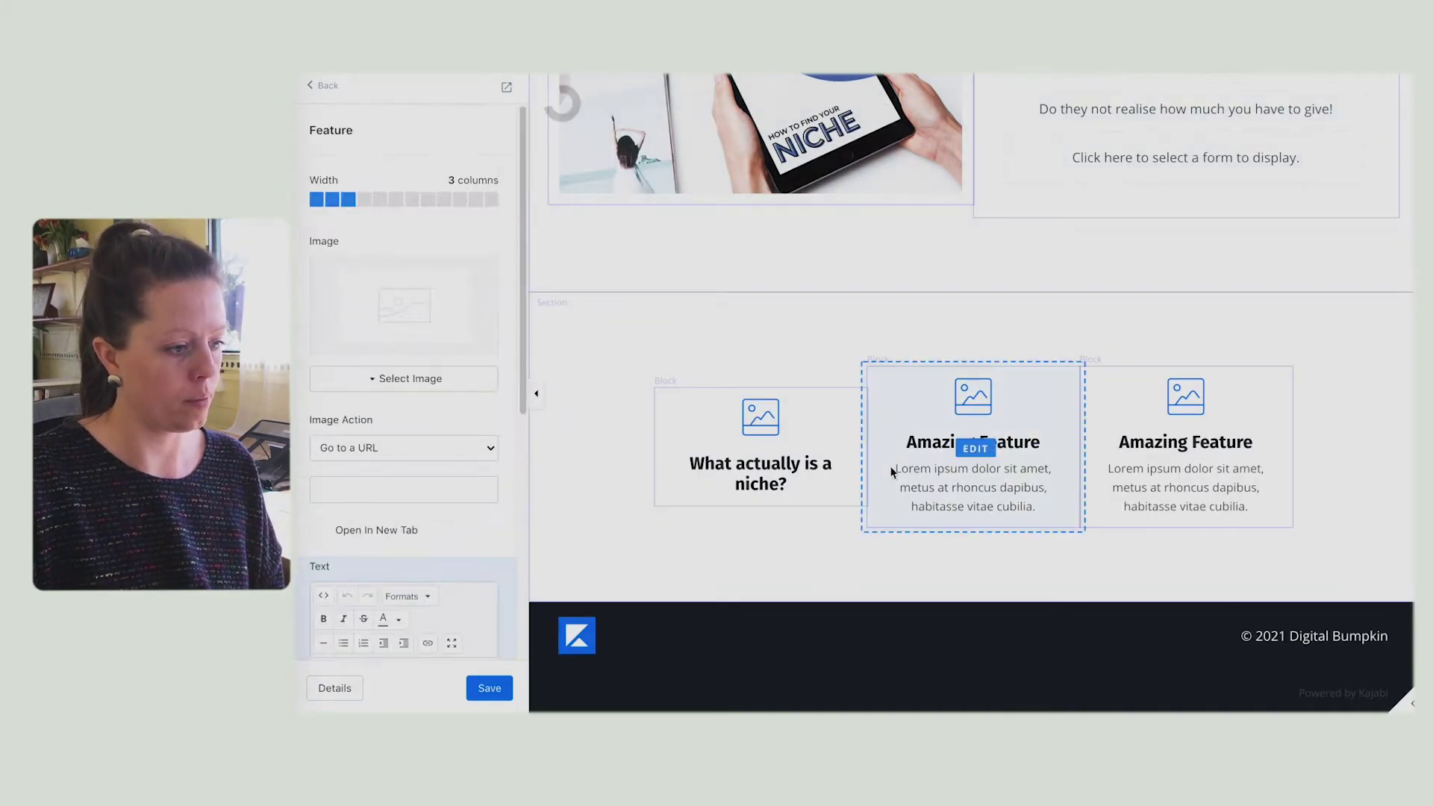
pyautogui.scroll(-5, 397, 448)
pyautogui.tripleClick(356, 396)
pyautogui.press('super+v')
# Step: Remove the second block's "Amazing Feature" wording so "Clarity between Niche, Ideal Client and Target Audience" becomes its heading
pyautogui.click(452, 344)
pyautogui.press('Delete')
pyautogui.press('BackSpace')
pyautogui.press('BackSpace')
pyautogui.press('BackSpace')
pyautogui.press('BackSpace')
pyautogui.press('BackSpace')
pyautogui.press('BackSpace')
pyautogui.press('BackSpace')
pyautogui.press('BackSpace')
pyautogui.press('BackSpace')
pyautogui.press('BackSpace')
pyautogui.press('BackSpace')
pyautogui.press('BackSpace')
pyautogui.press('BackSpace')
pyautogui.press('BackSpace')
pyautogui.press('BackSpace')
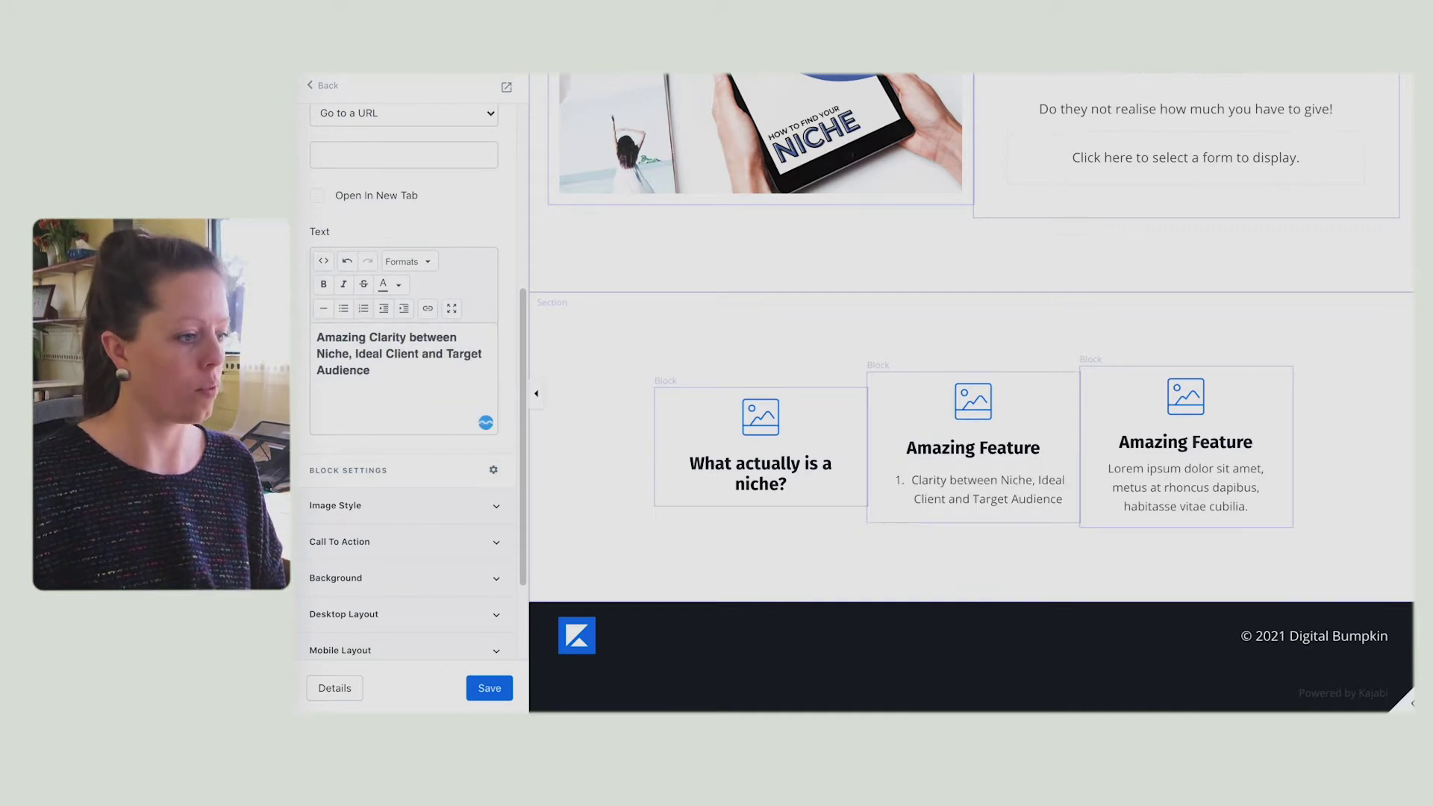
# Step: Copy "Self Assessment - Finding The Perfect Niche" from Notes and paste it over the third feature block's placeholder description
pyautogui.click(295, 269)
pyautogui.tripleClick(523, 607)
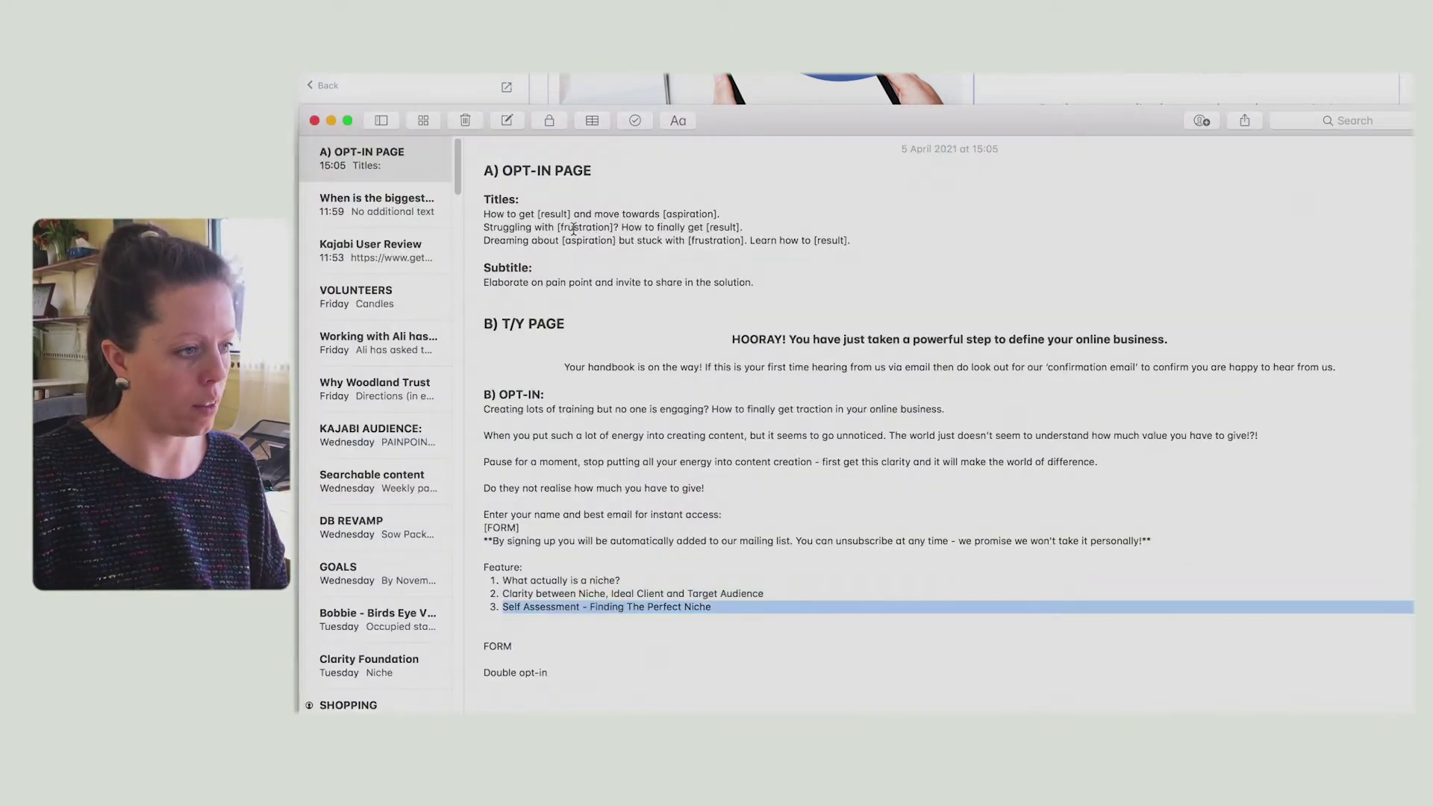
pyautogui.press('super+c')
pyautogui.press('super+Tab')
pyautogui.scroll(5, 376, 496)
pyautogui.scroll(-5, 376, 496)
pyautogui.tripleClick(378, 373)
pyautogui.press('super+v')
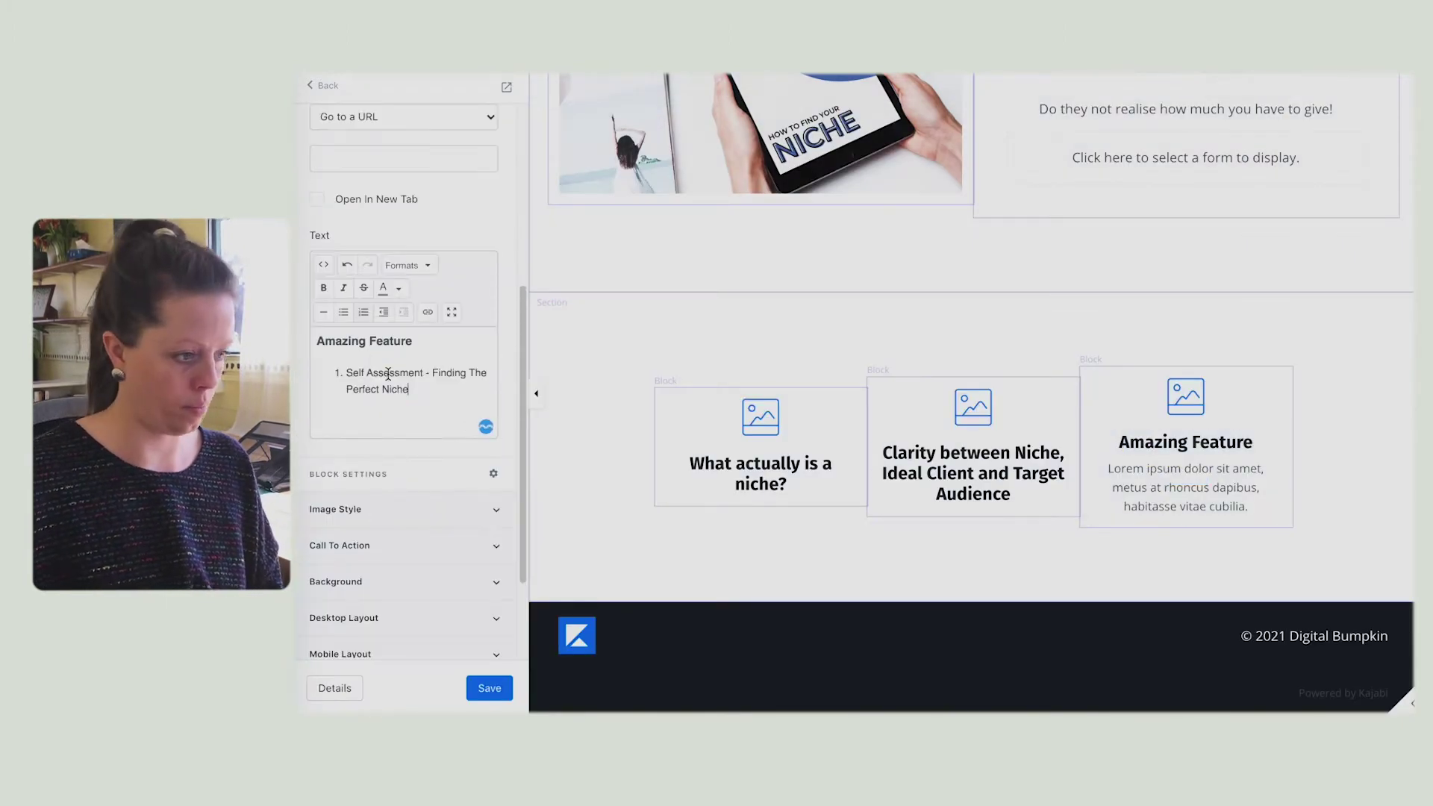
# Step: Remove the third block's "Amazing Feature" wording so "Self Assessment - Finding The Perfect Niche" becomes its heading
pyautogui.press('BackSpace')
pyautogui.press('BackSpace')
pyautogui.press('BackSpace')
pyautogui.press('BackSpace')
pyautogui.press('BackSpace')
pyautogui.press('BackSpace')
pyautogui.press('BackSpace')
pyautogui.press('BackSpace')
pyautogui.press('BackSpace')
pyautogui.press('BackSpace')
pyautogui.press('BackSpace')
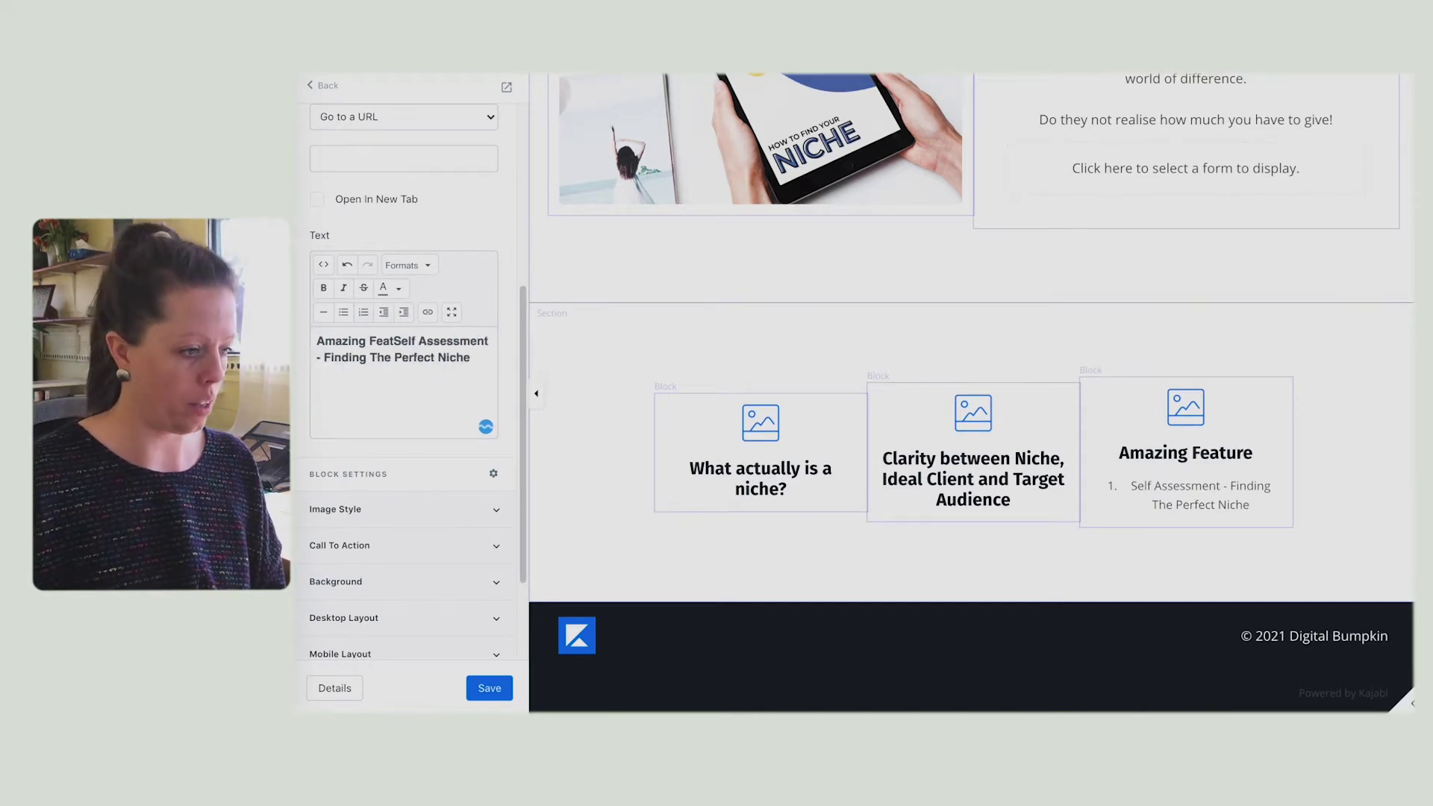
pyautogui.press('BackSpace')
pyautogui.press('BackSpace')
pyautogui.press('BackSpace')
pyautogui.press('BackSpace')
pyautogui.press('BackSpace')
pyautogui.press('BackSpace')
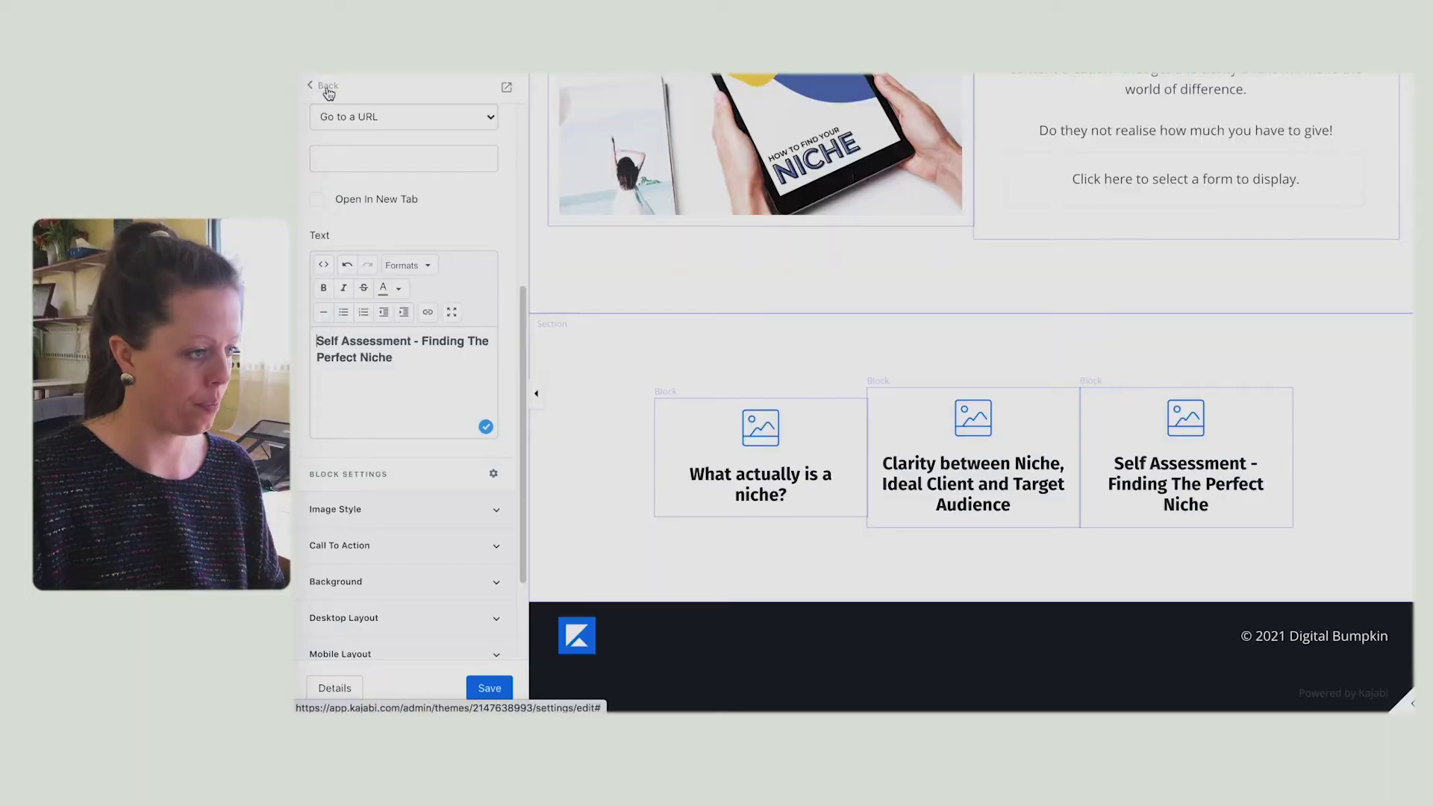
# Step: Save the landing page and leave its editor for the list of pages
pyautogui.scroll(4, 813, 448)
pyautogui.click(1232, 466)
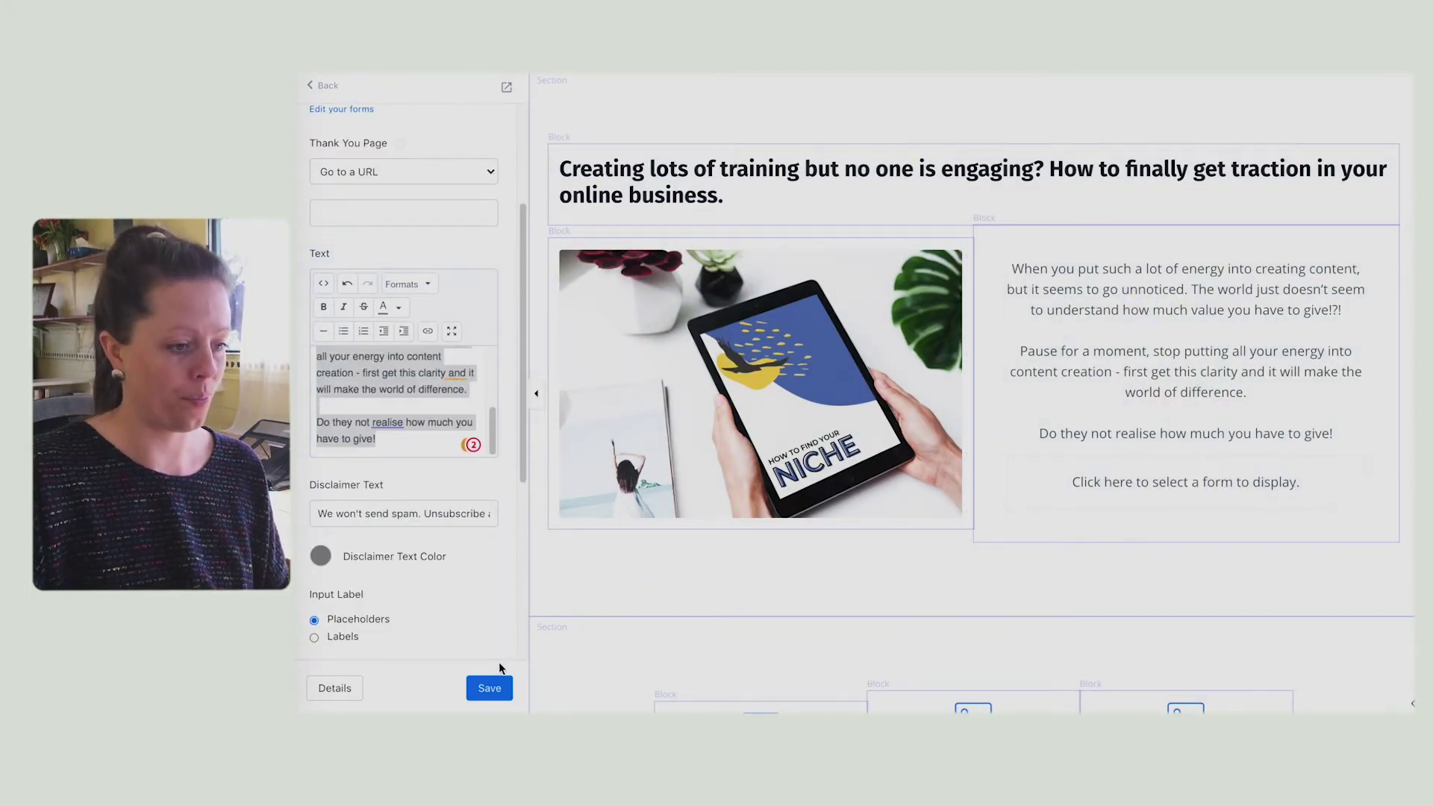
pyautogui.click(487, 687)
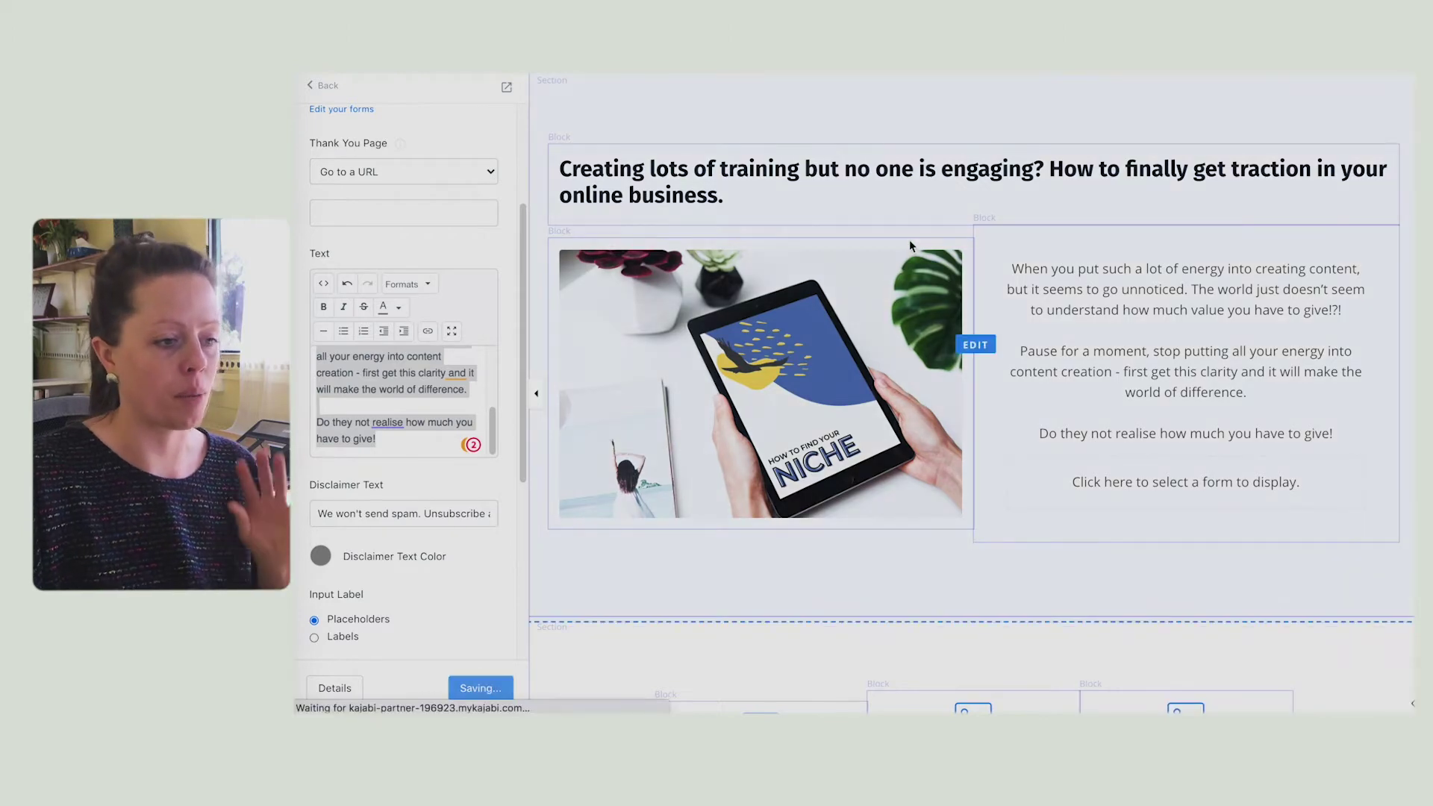
pyautogui.rightClick(331, 88)
pyautogui.press('Escape')
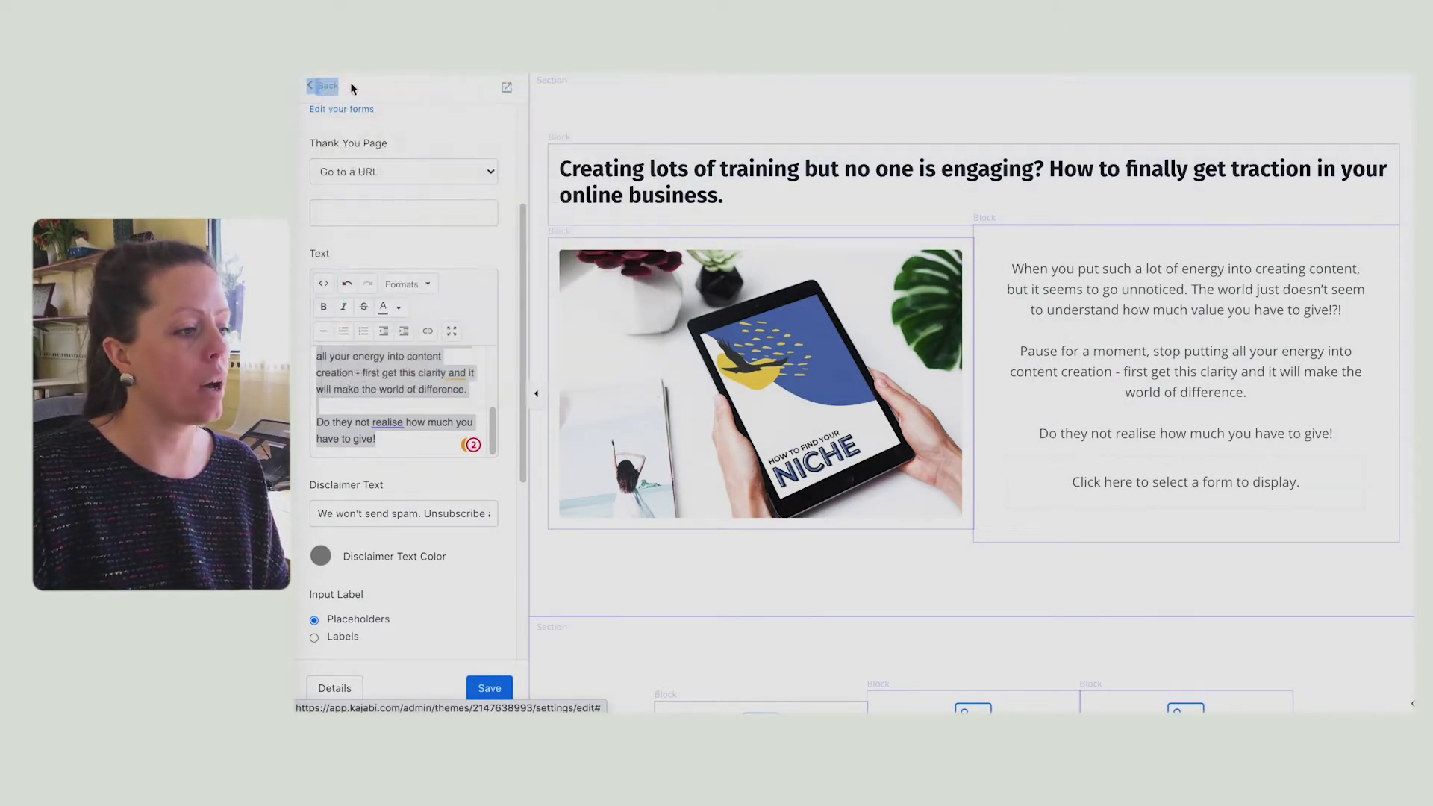
pyautogui.click(327, 86)
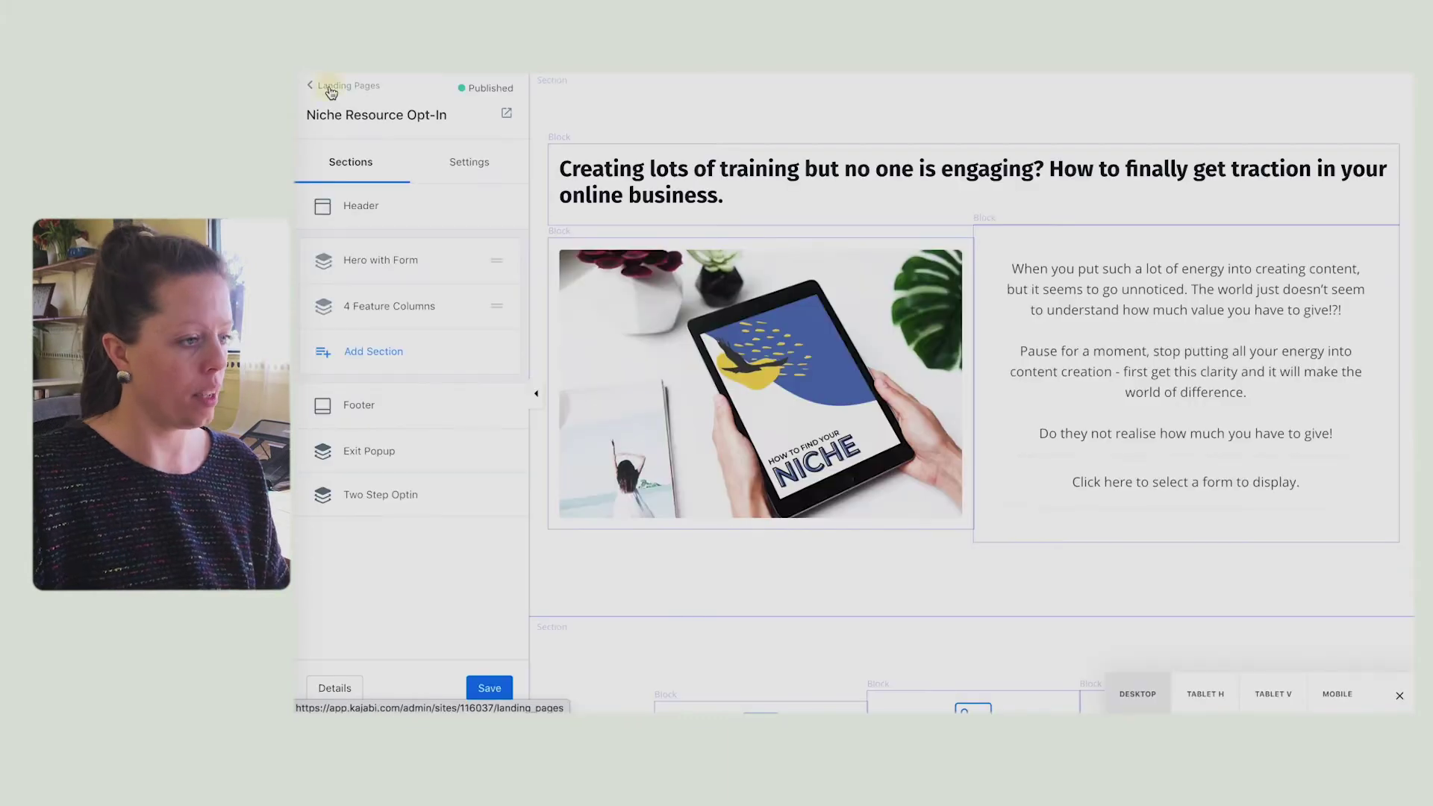
pyautogui.click(343, 85)
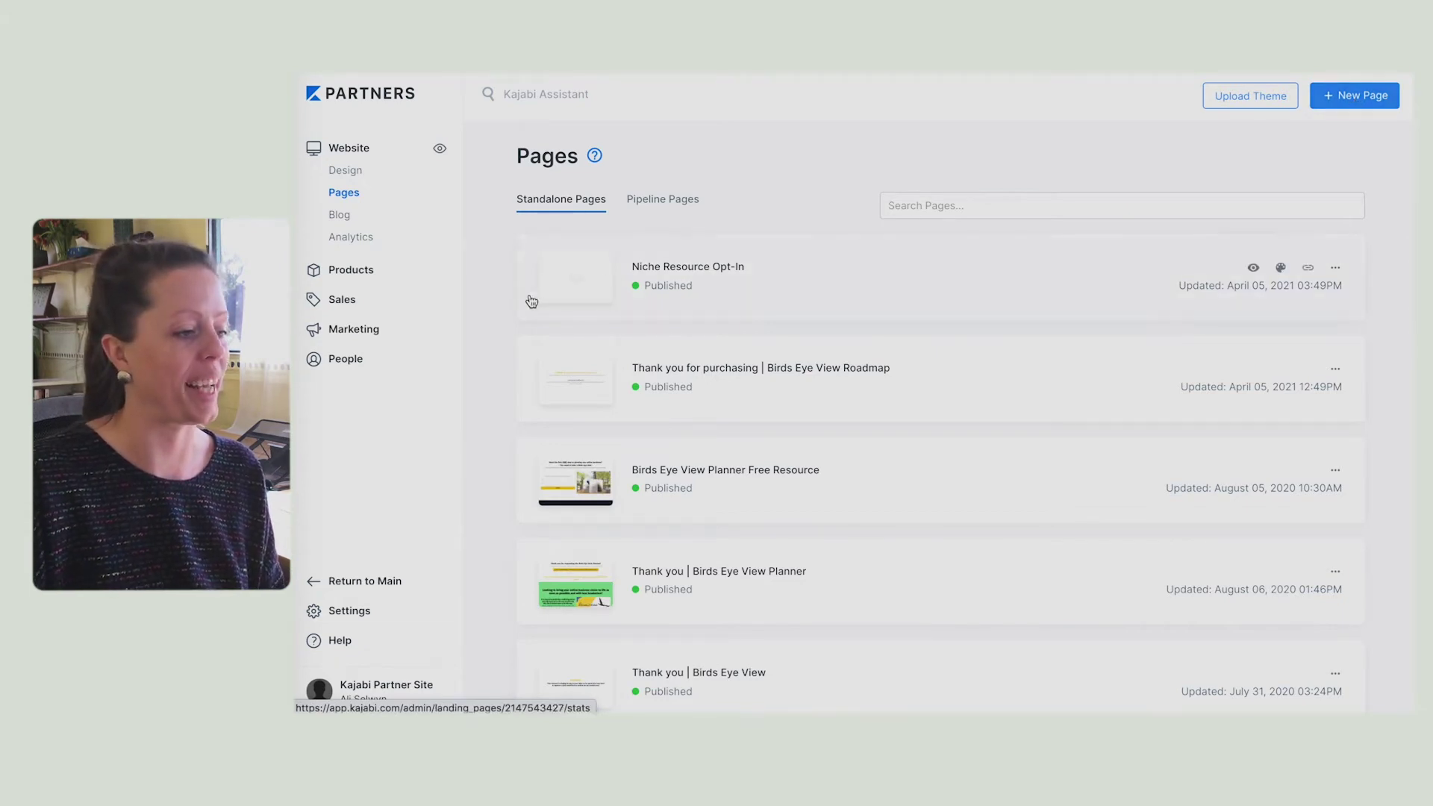
# Step: Create a new marketing form titled "Nich Resource_Opt In" and save it
pyautogui.click(341, 340)
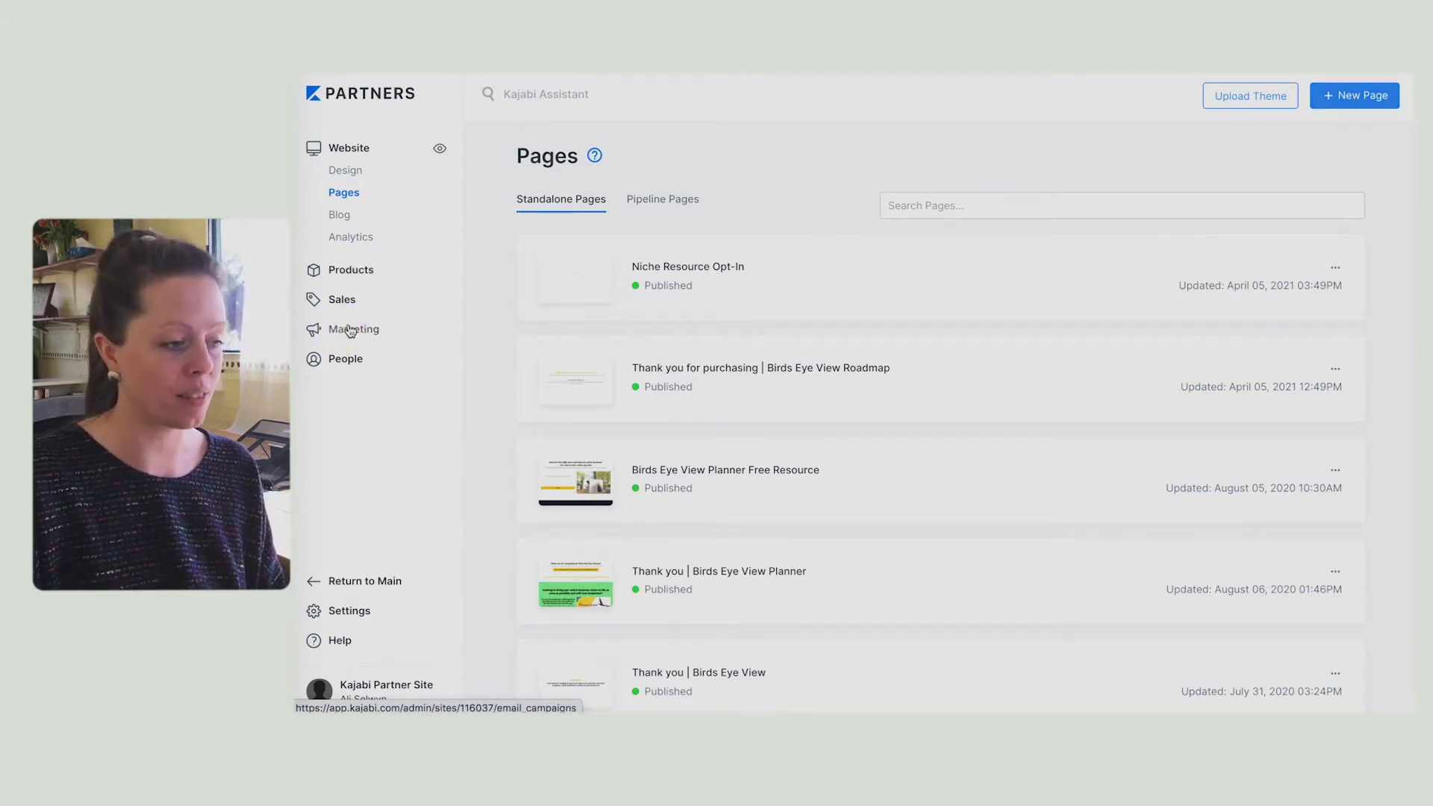
pyautogui.click(345, 351)
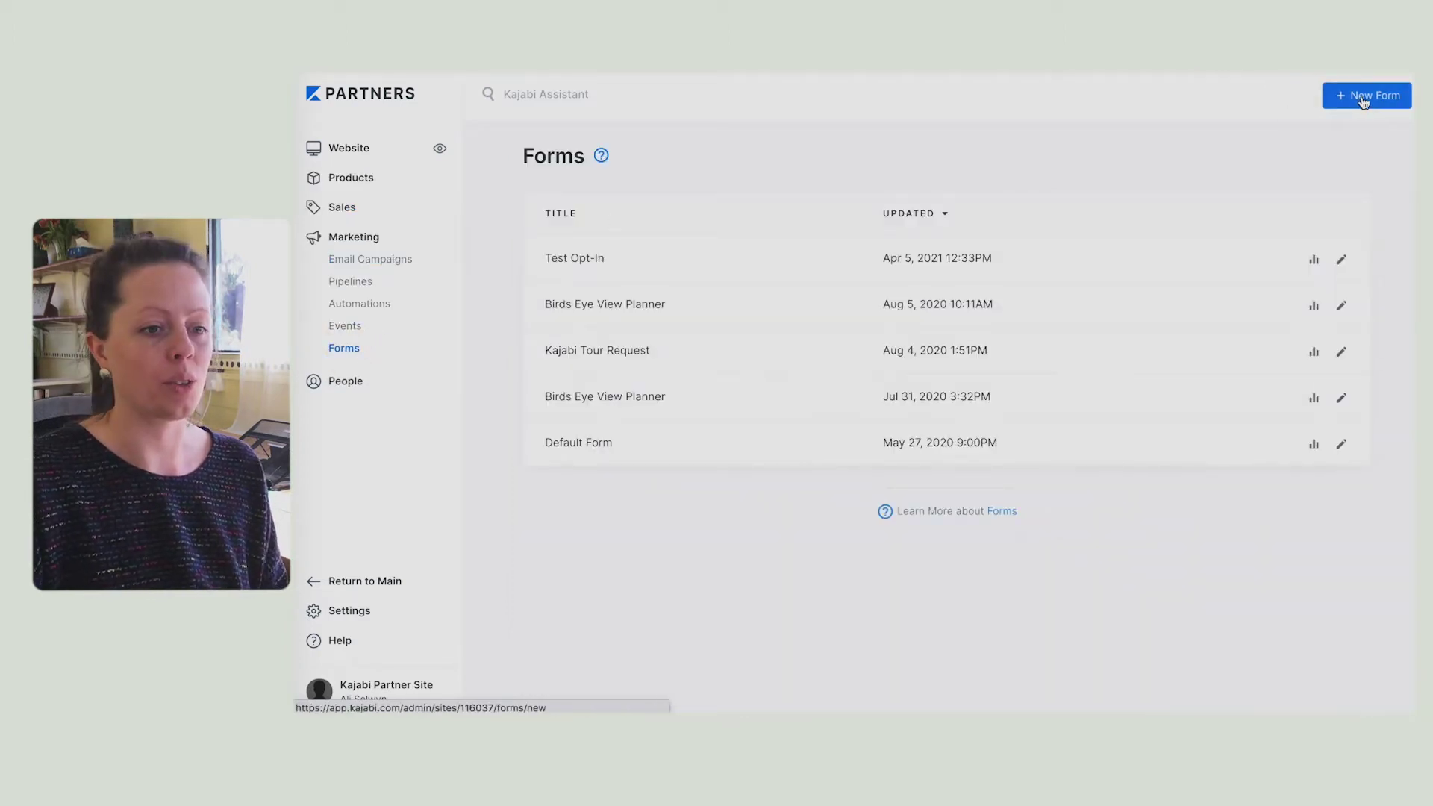
pyautogui.click(1367, 96)
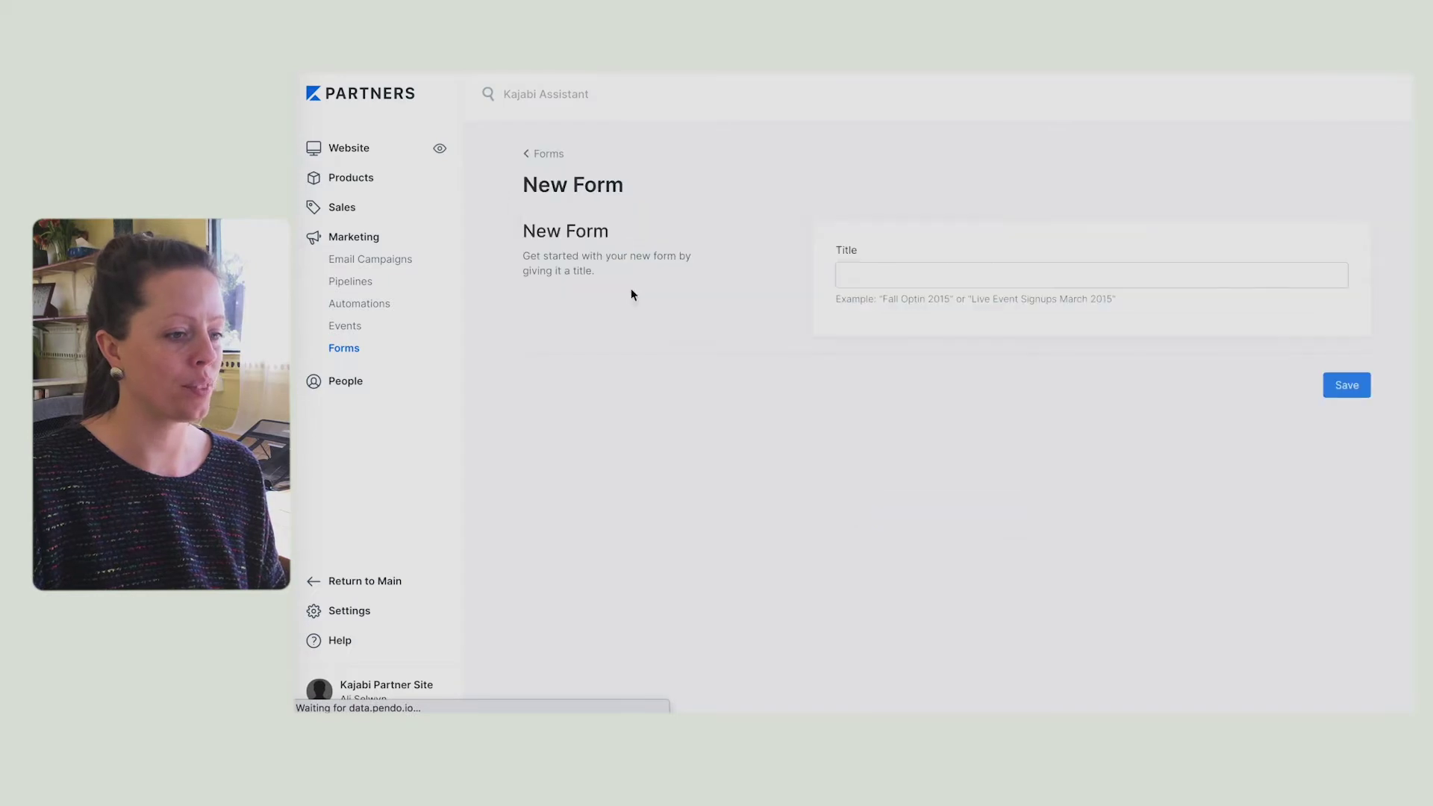
pyautogui.click(882, 276)
pyautogui.write('N')
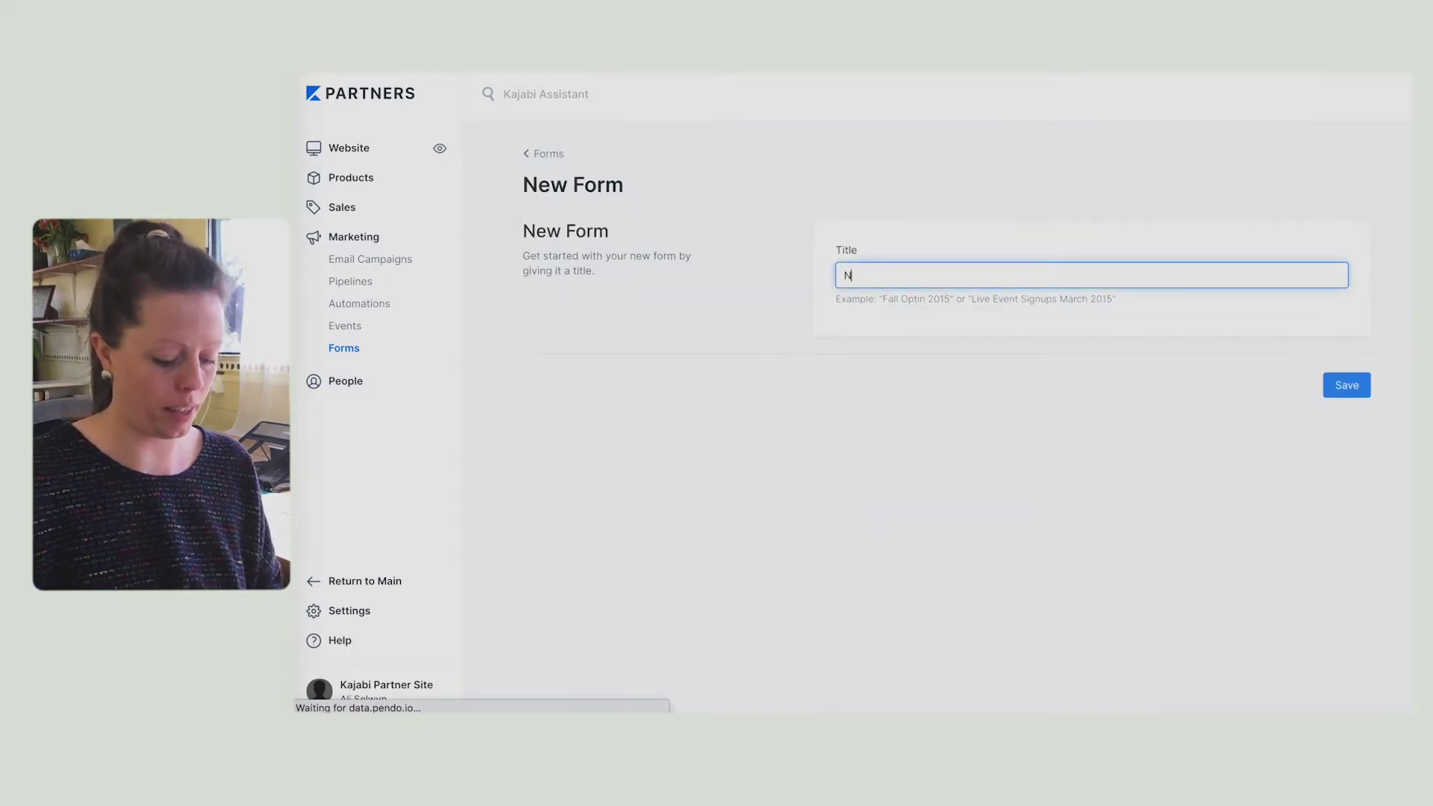
pyautogui.write('ich Resource_Opt In')
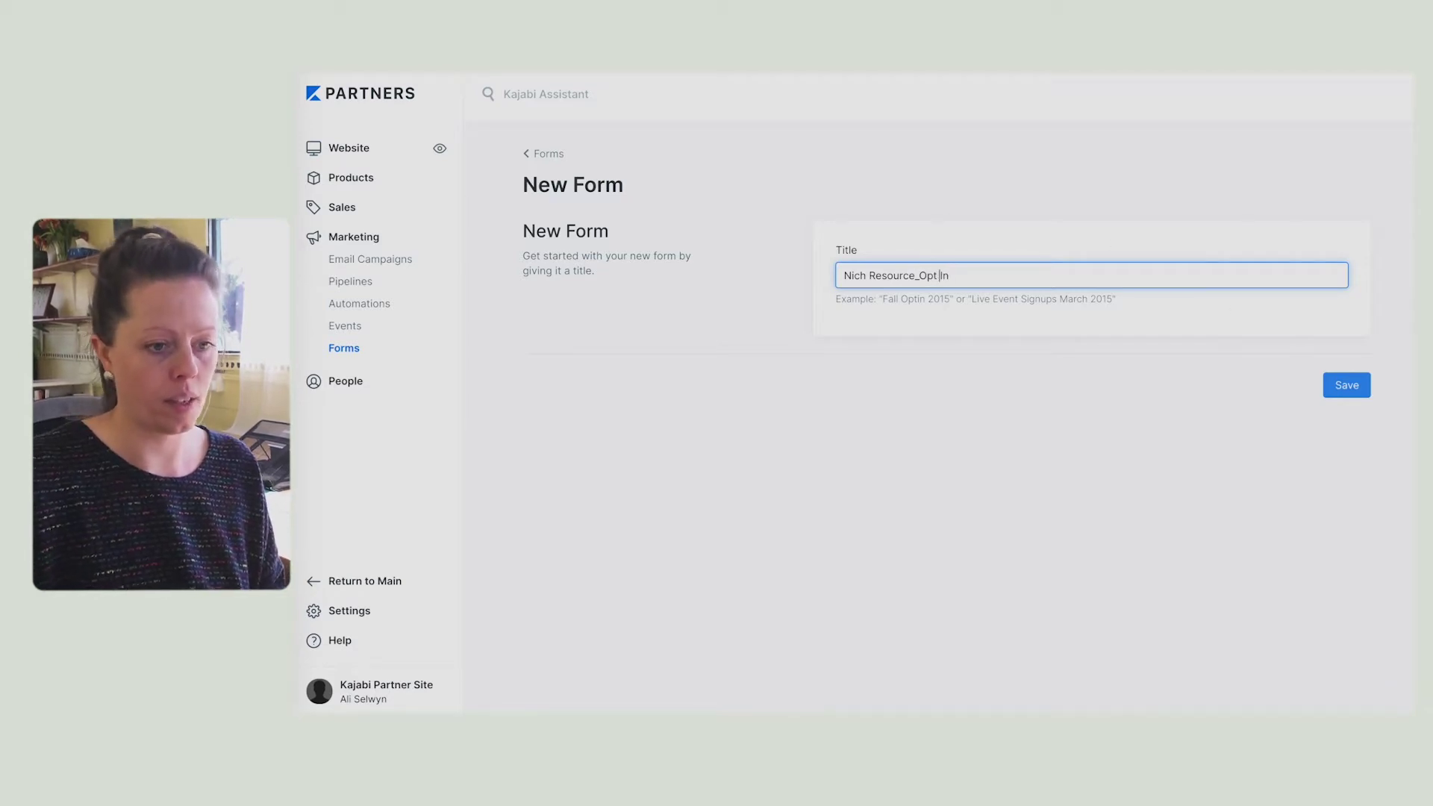
pyautogui.click(1352, 384)
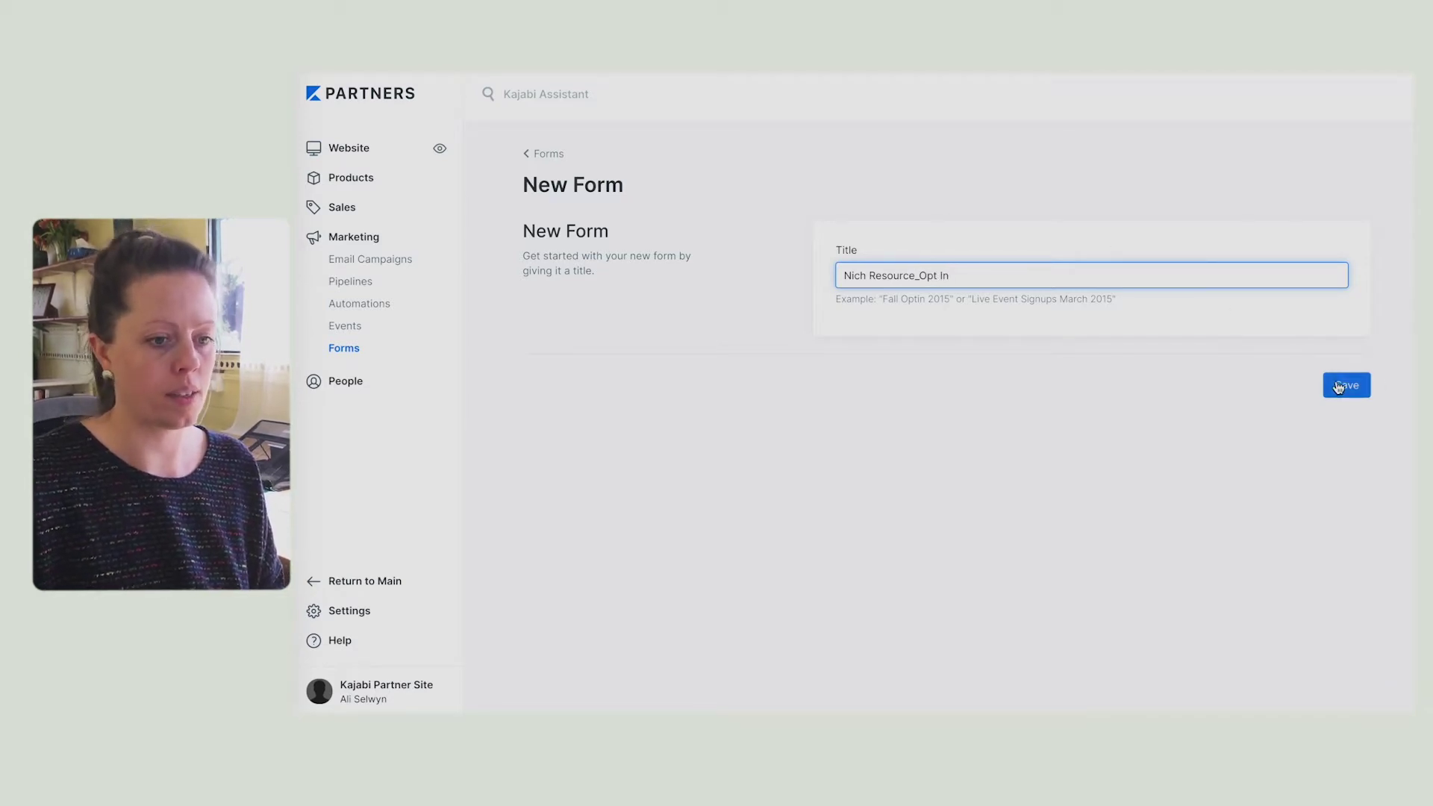
# Step: Correct the form's internal title to "Niche Resource_Opt In"
pyautogui.click(866, 277)
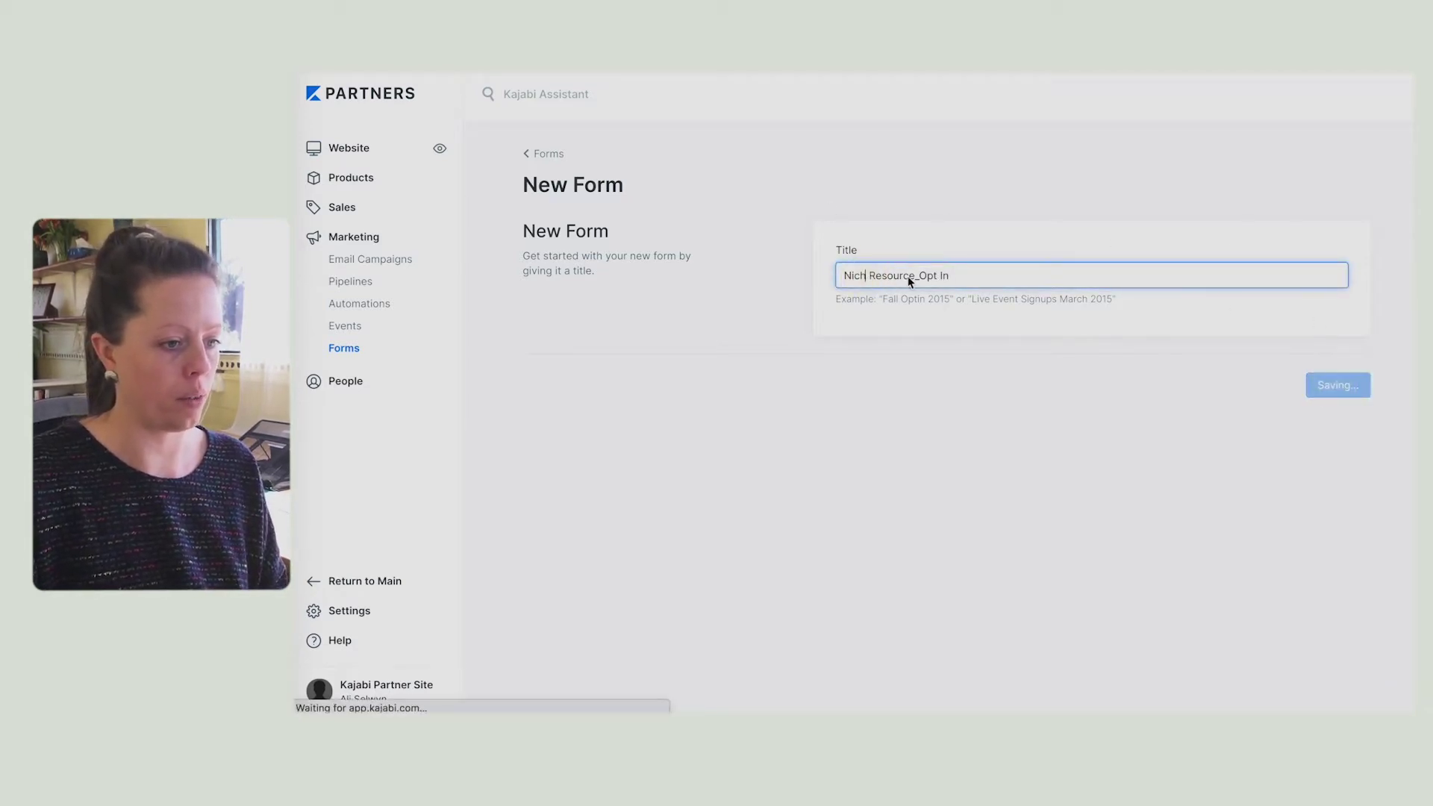
pyautogui.click(566, 294)
pyautogui.write('e')
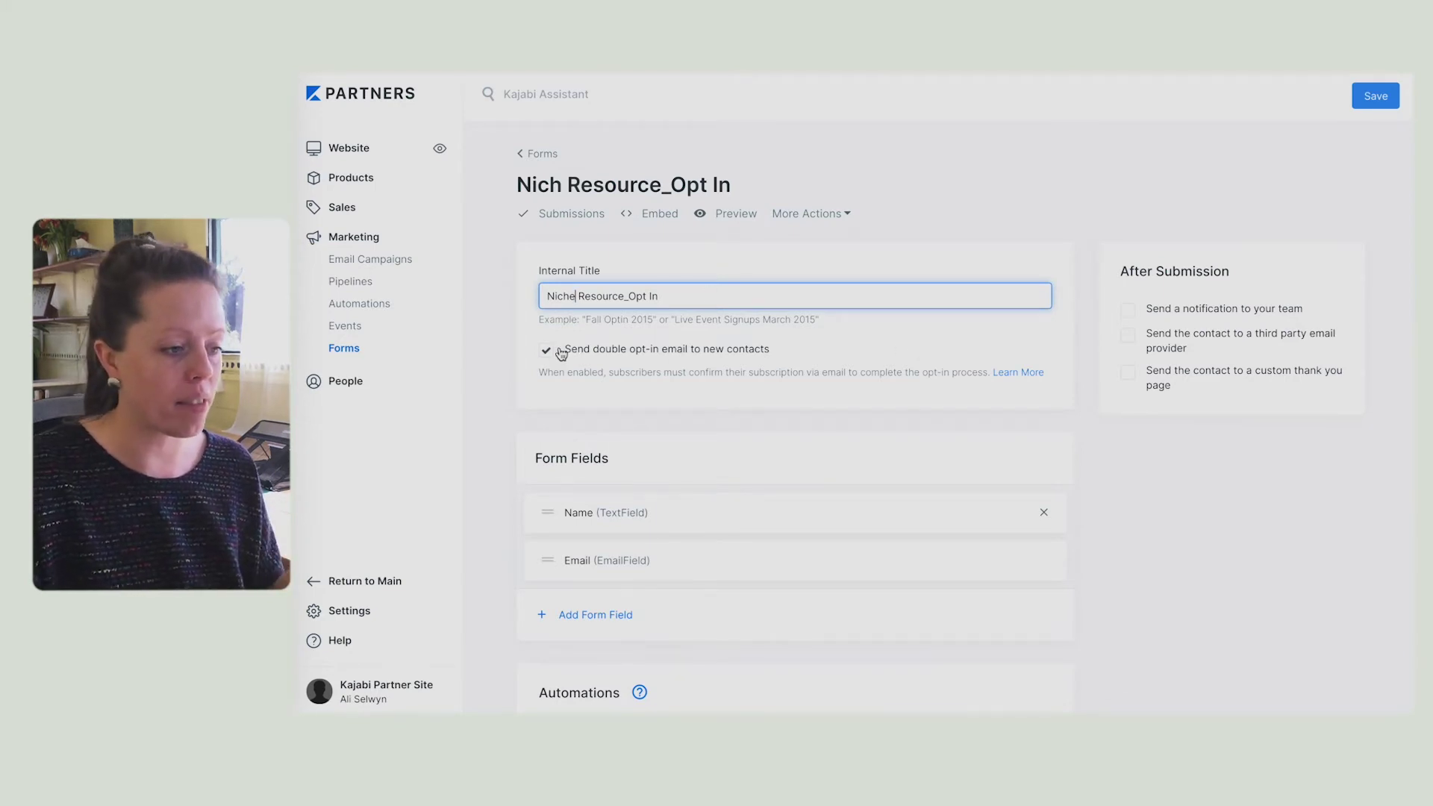
# Step: Start a new automation for the form that sends an email to the person when the form is submitted
pyautogui.scroll(-2, 668, 516)
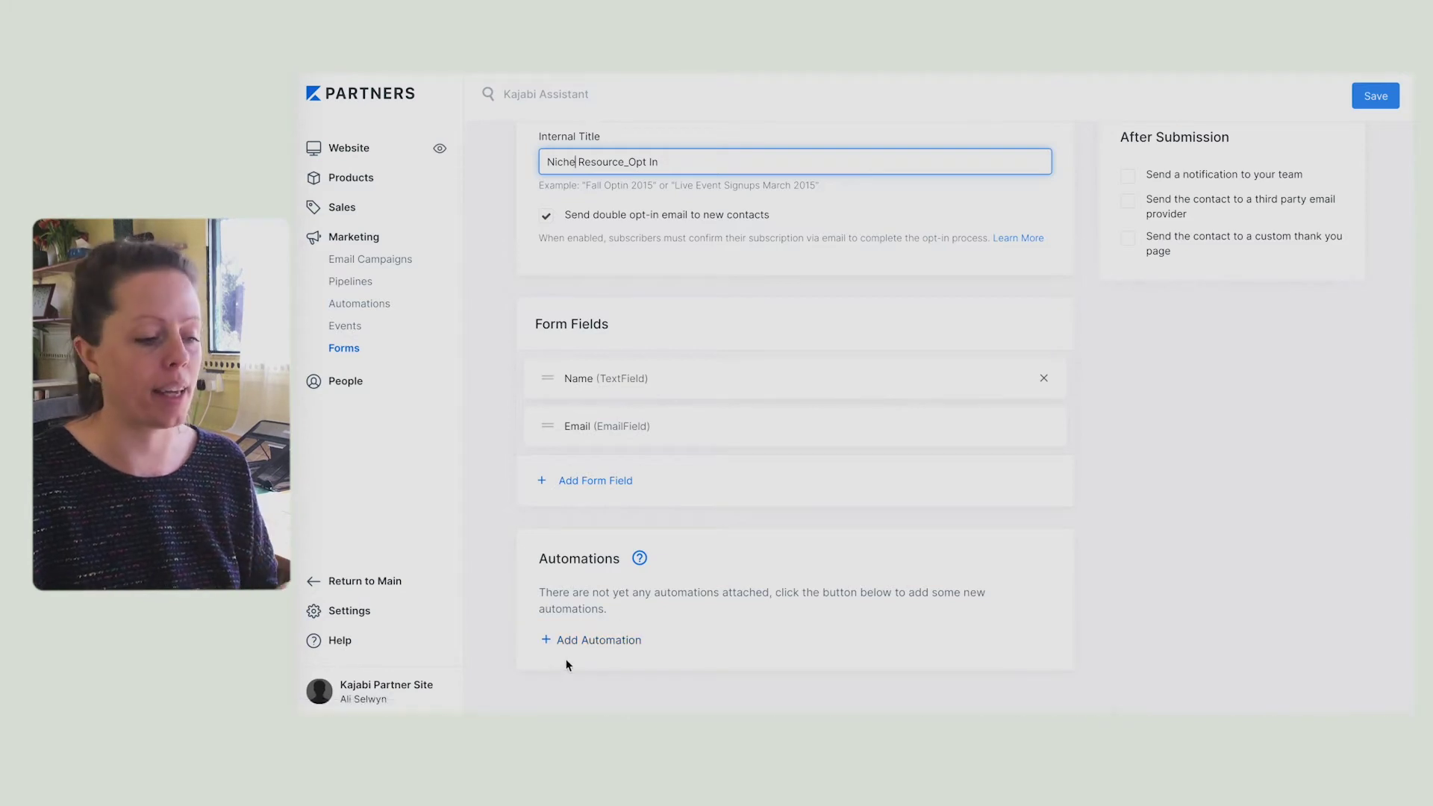
pyautogui.click(587, 640)
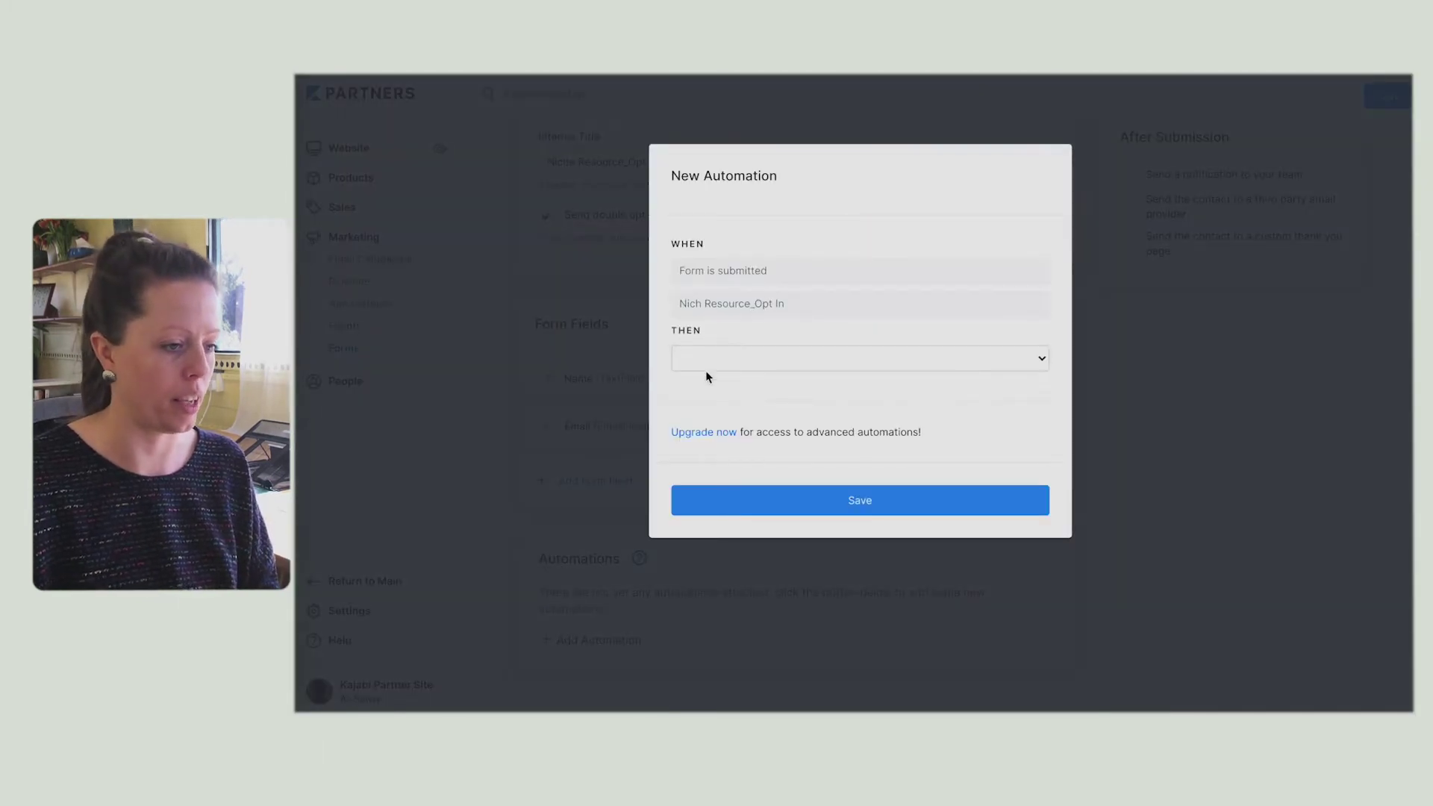
pyautogui.click(729, 360)
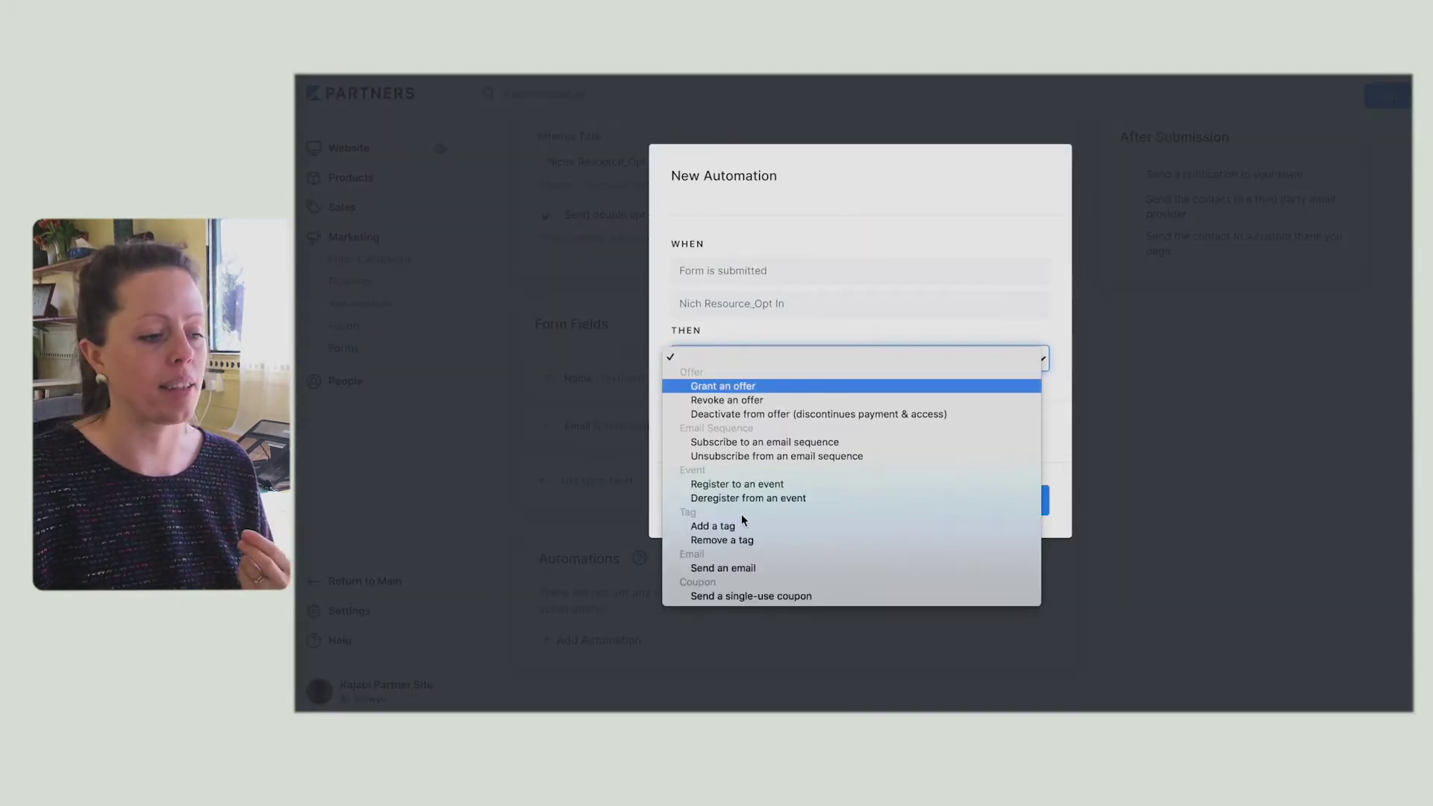
pyautogui.click(739, 568)
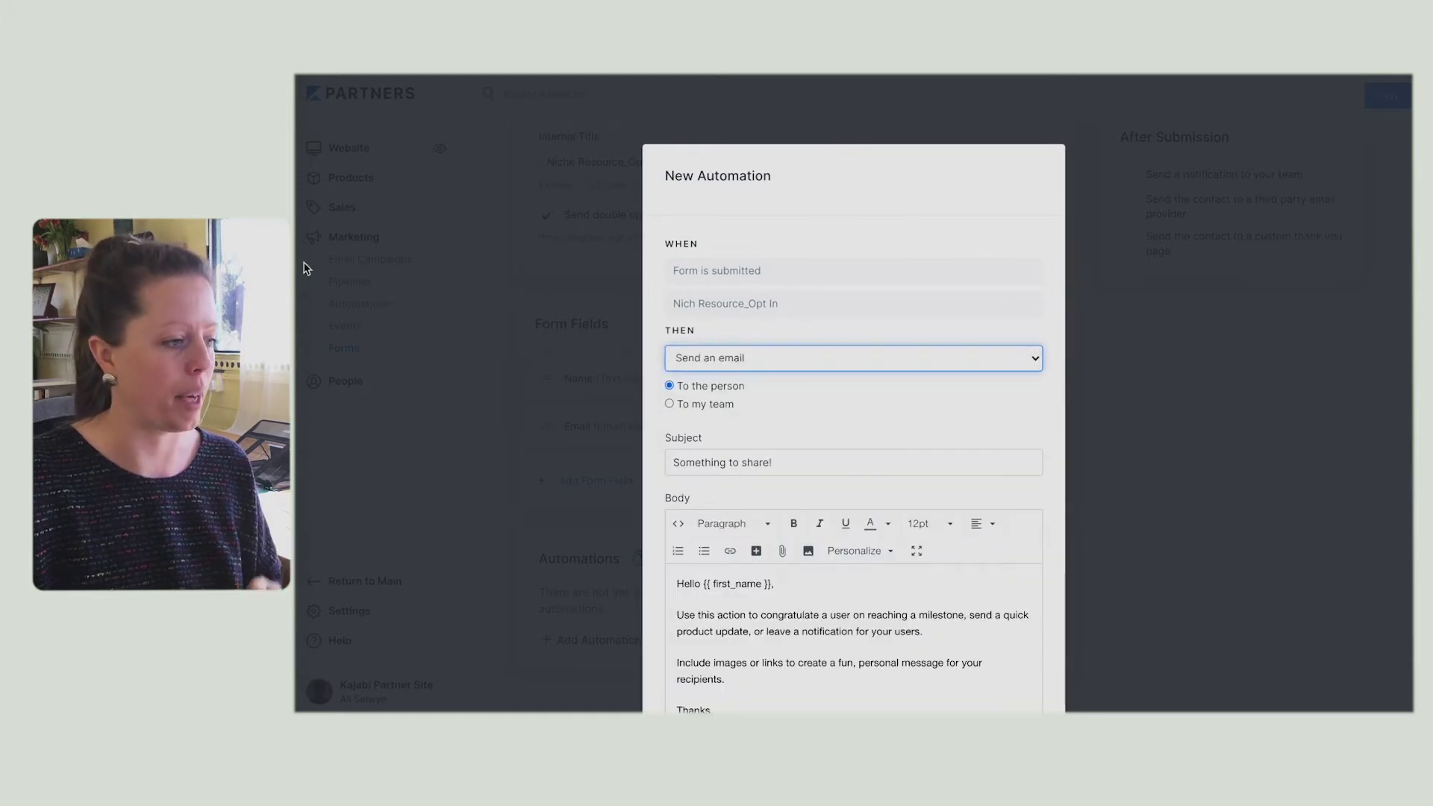
# Step: Set the email subject to "Et voila your How To Niche Handbook has arrived!", adapting the subject line from Notes
pyautogui.click(306, 254)
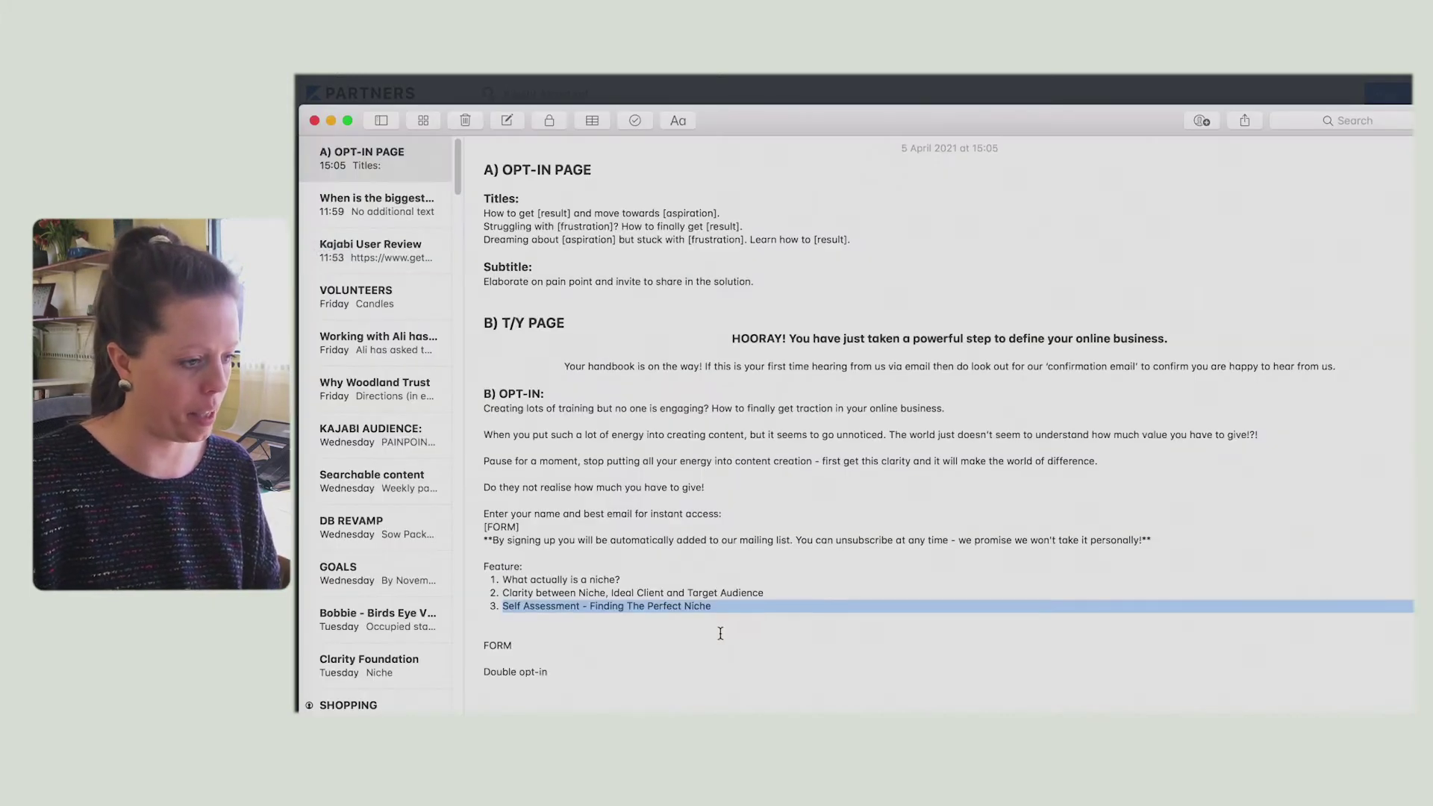
pyautogui.scroll(-2, 563, 409)
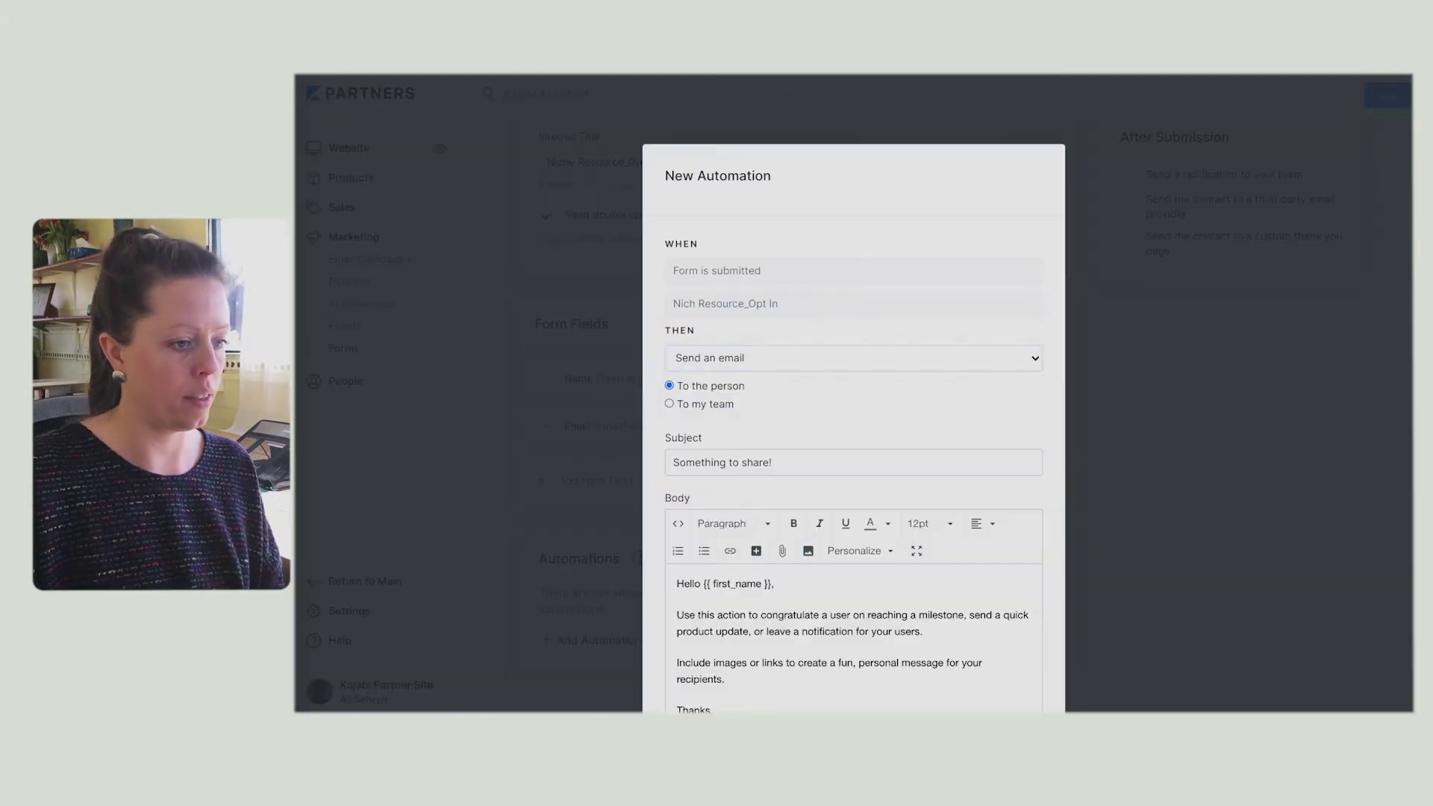
pyautogui.write('Et voila your birds eye view has arrived!')
pyautogui.moveTo(736, 462); pyautogui.dragTo(827, 463)
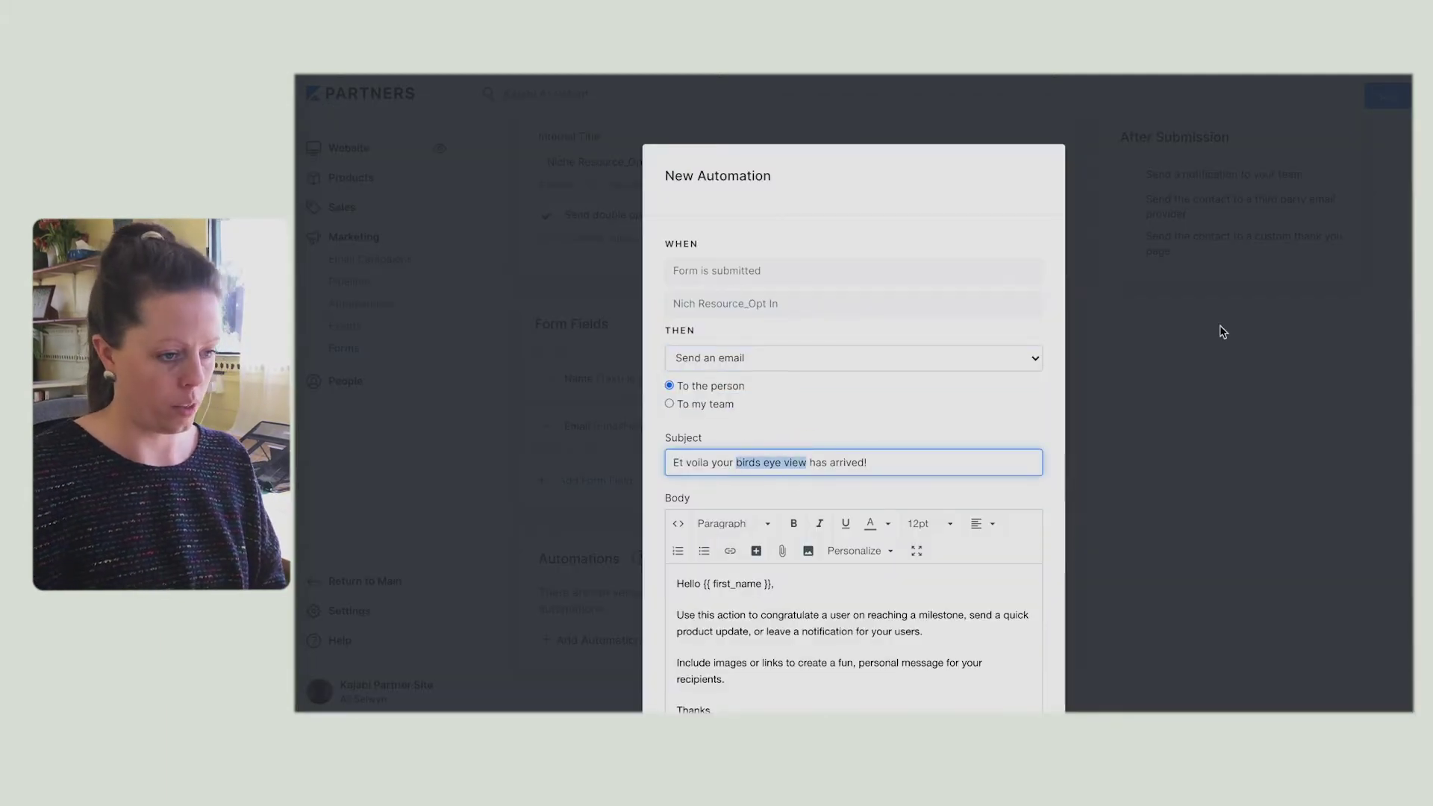
pyautogui.write('How To Niche Handbook')
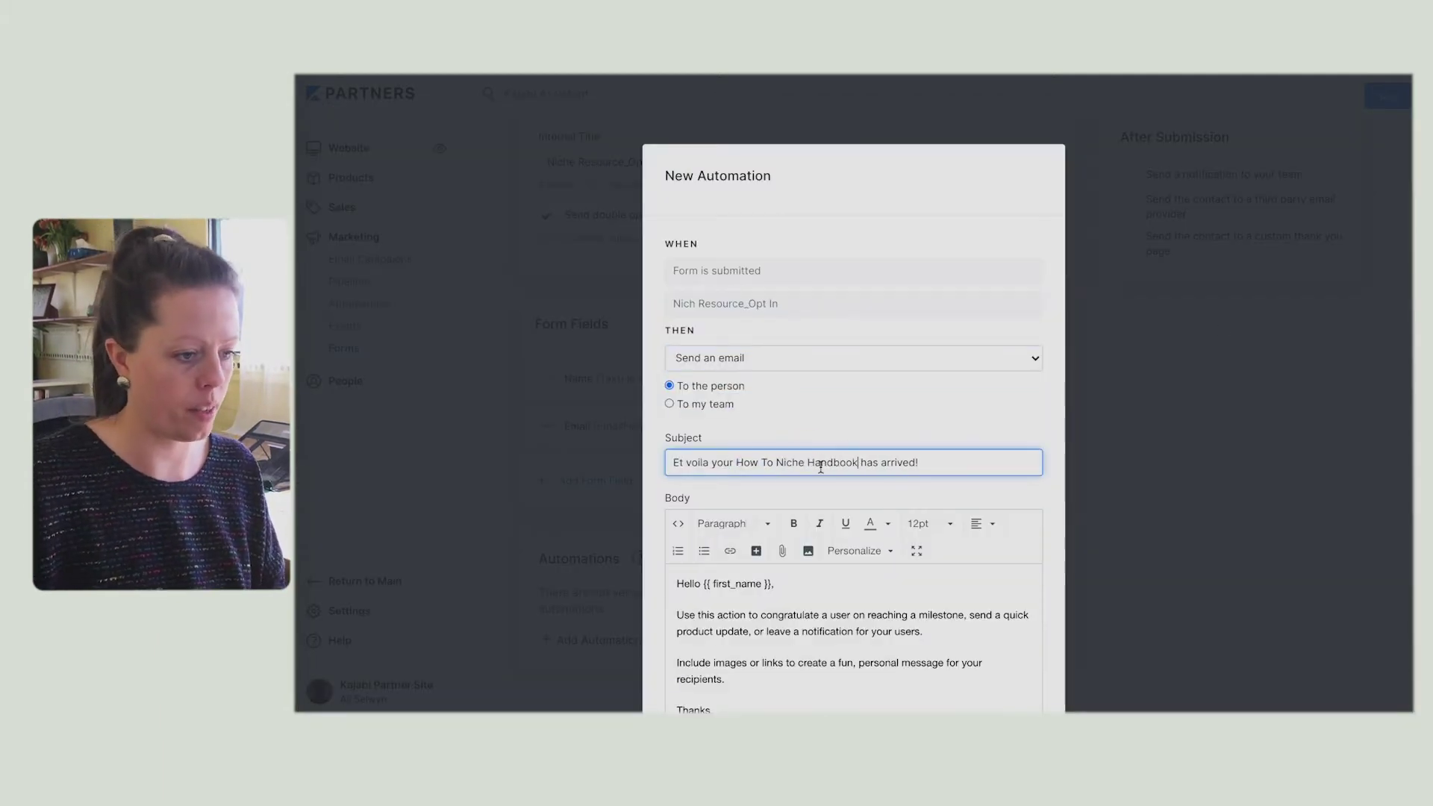
# Step: Copy the prepared email text starting "Well hello there!" from Notes, replace the email's placeholder body with it and tidy its spacing
pyautogui.press('super+Tab')
pyautogui.click(788, 567)
pyautogui.scroll(-1, 785, 672)
pyautogui.click(784, 708)
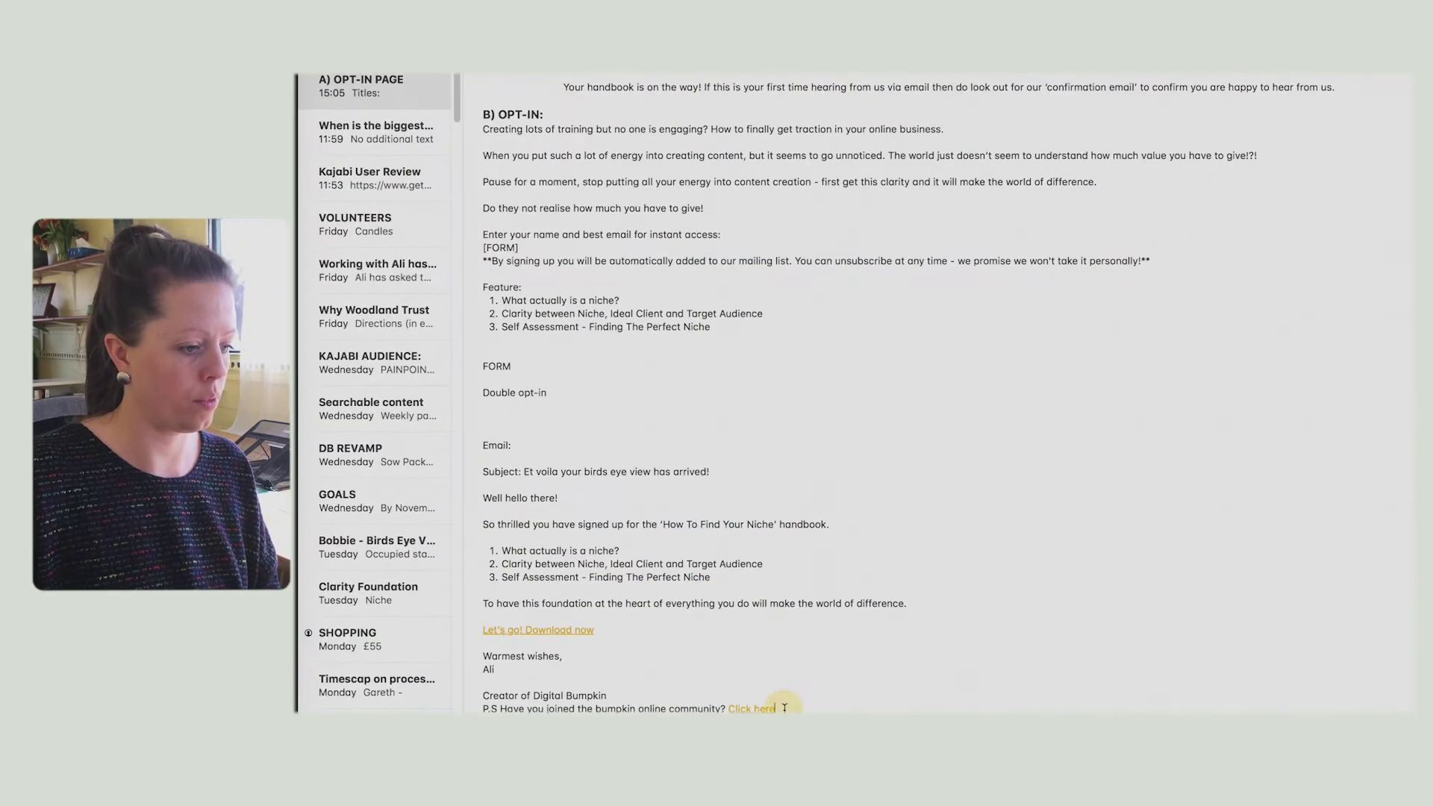
pyautogui.moveTo(784, 708); pyautogui.dragTo(483, 496)
pyautogui.press('super+c')
pyautogui.press('super+Tab')
pyautogui.press('super+v')
pyautogui.click(688, 476)
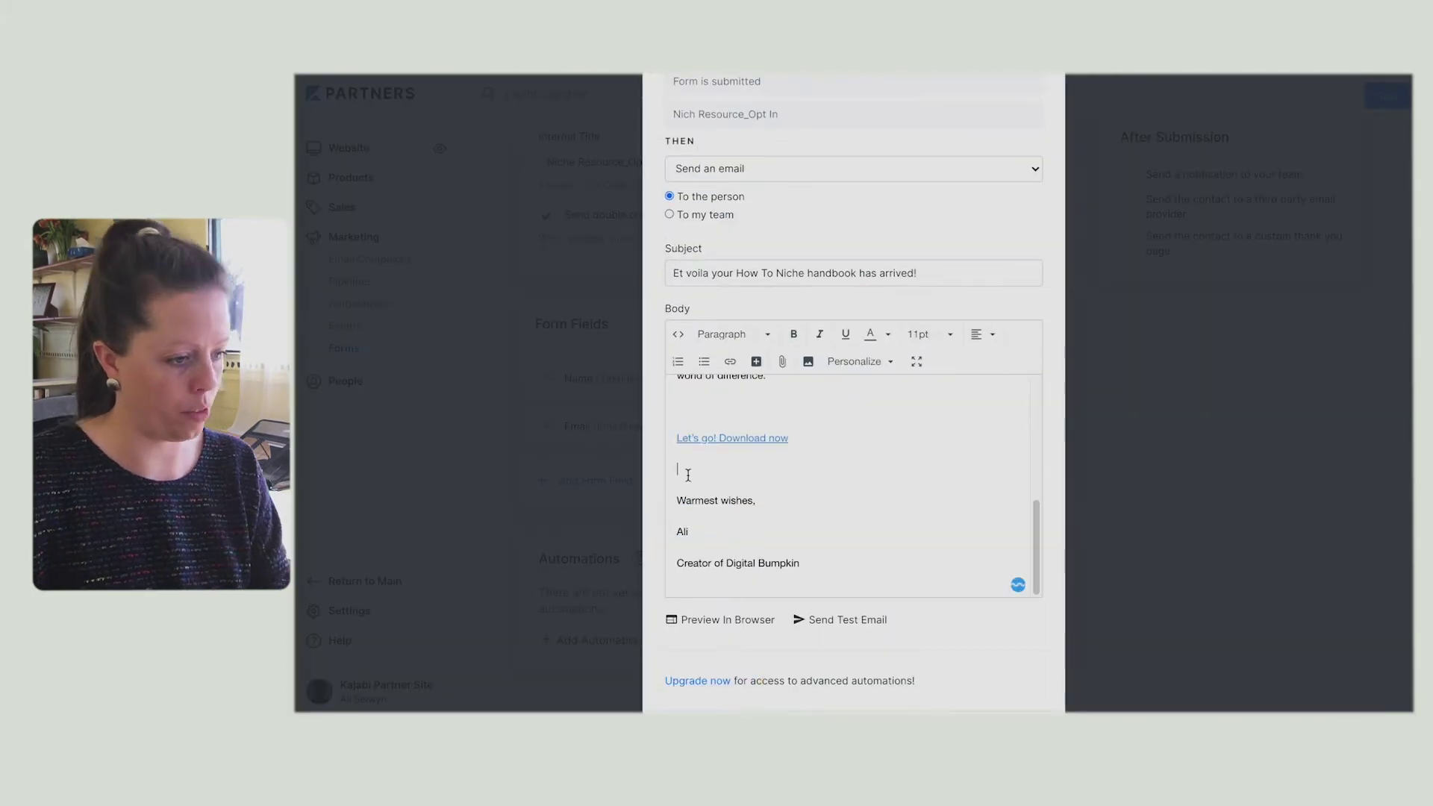
pyautogui.scroll(5, 745, 419)
pyautogui.scroll(-2, 811, 502)
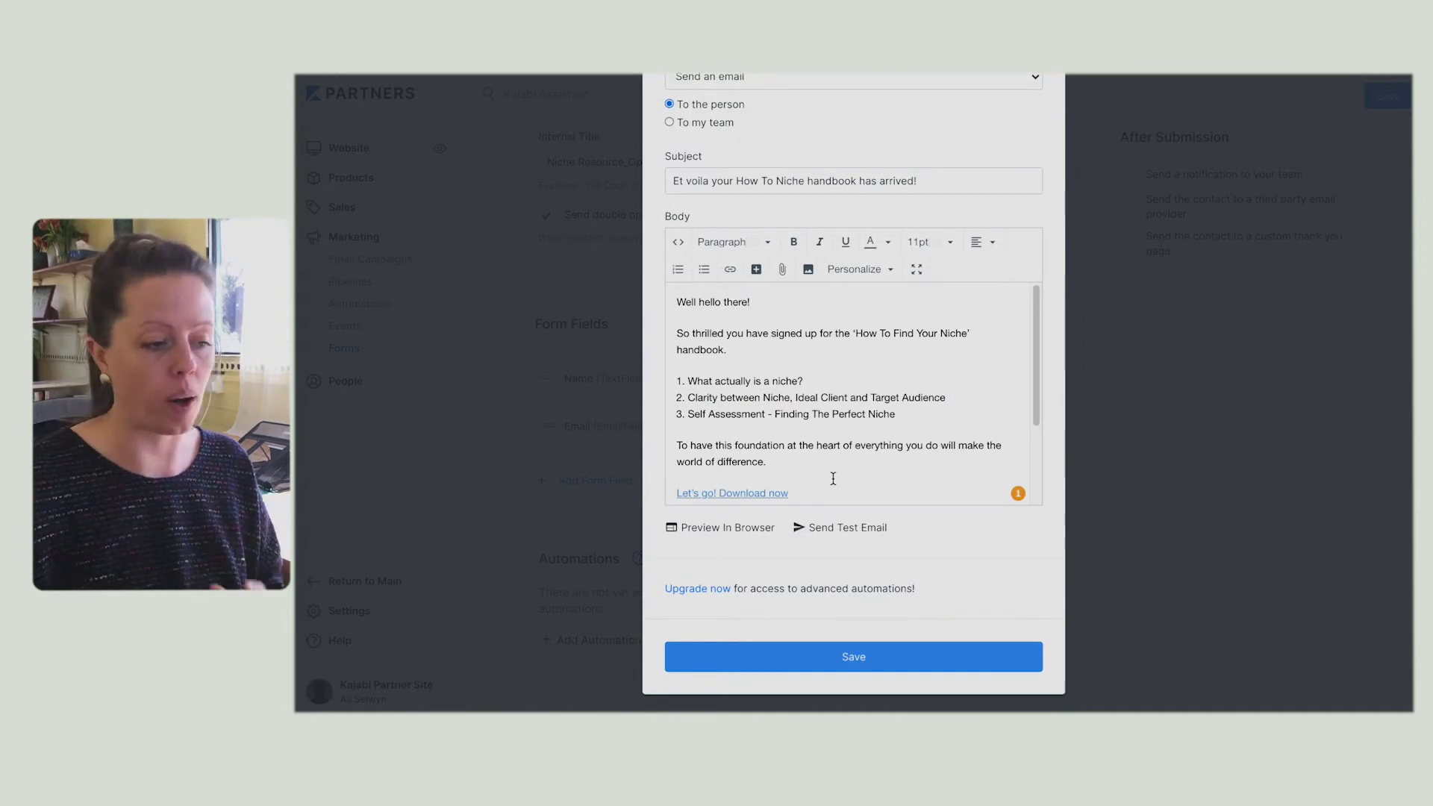
# Step: Attach How To Find Your Niche_Handbook.pdf from the computer to the "Let's go! Download now" text, searching for "niche" to find the file
pyautogui.moveTo(790, 494); pyautogui.dragTo(678, 379)
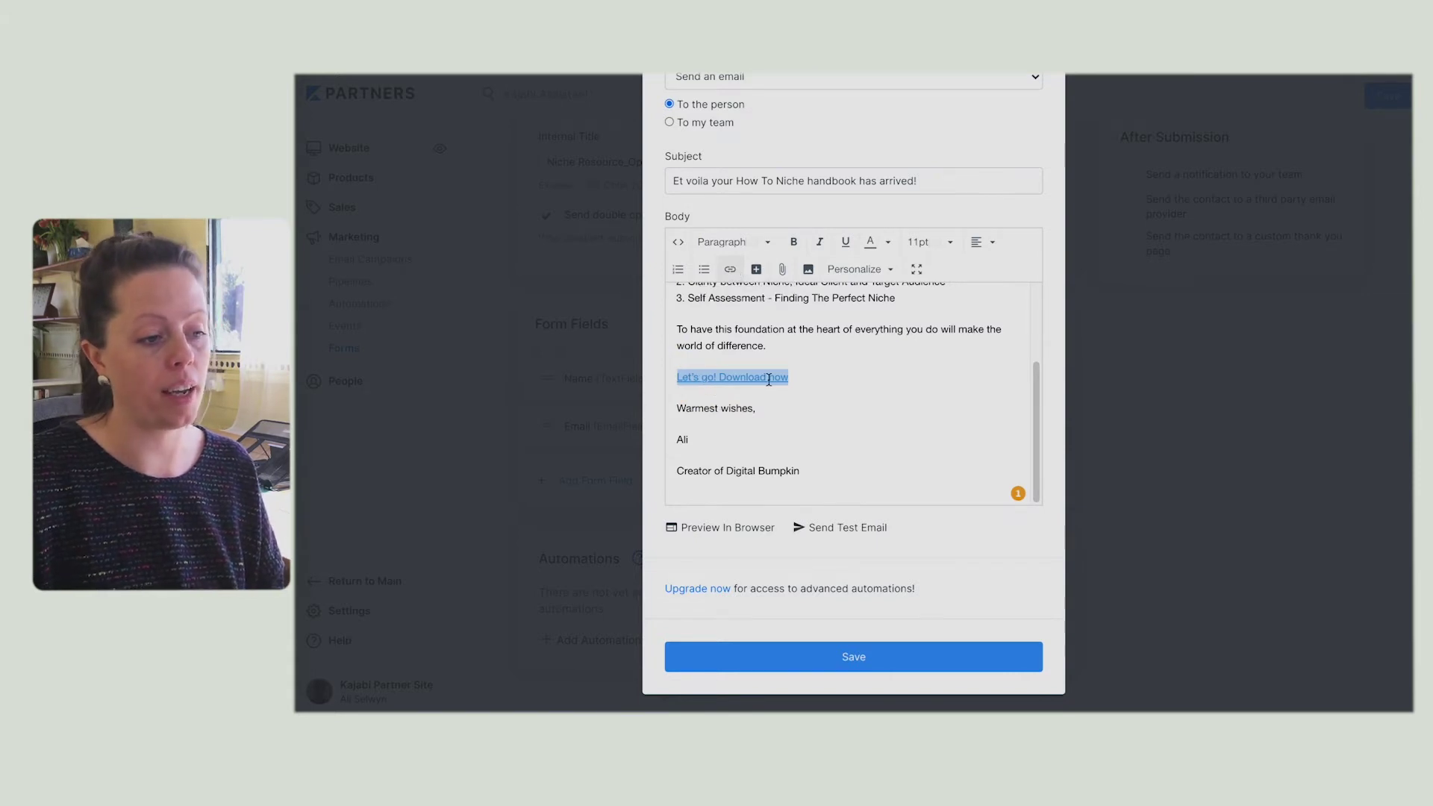
pyautogui.click(782, 270)
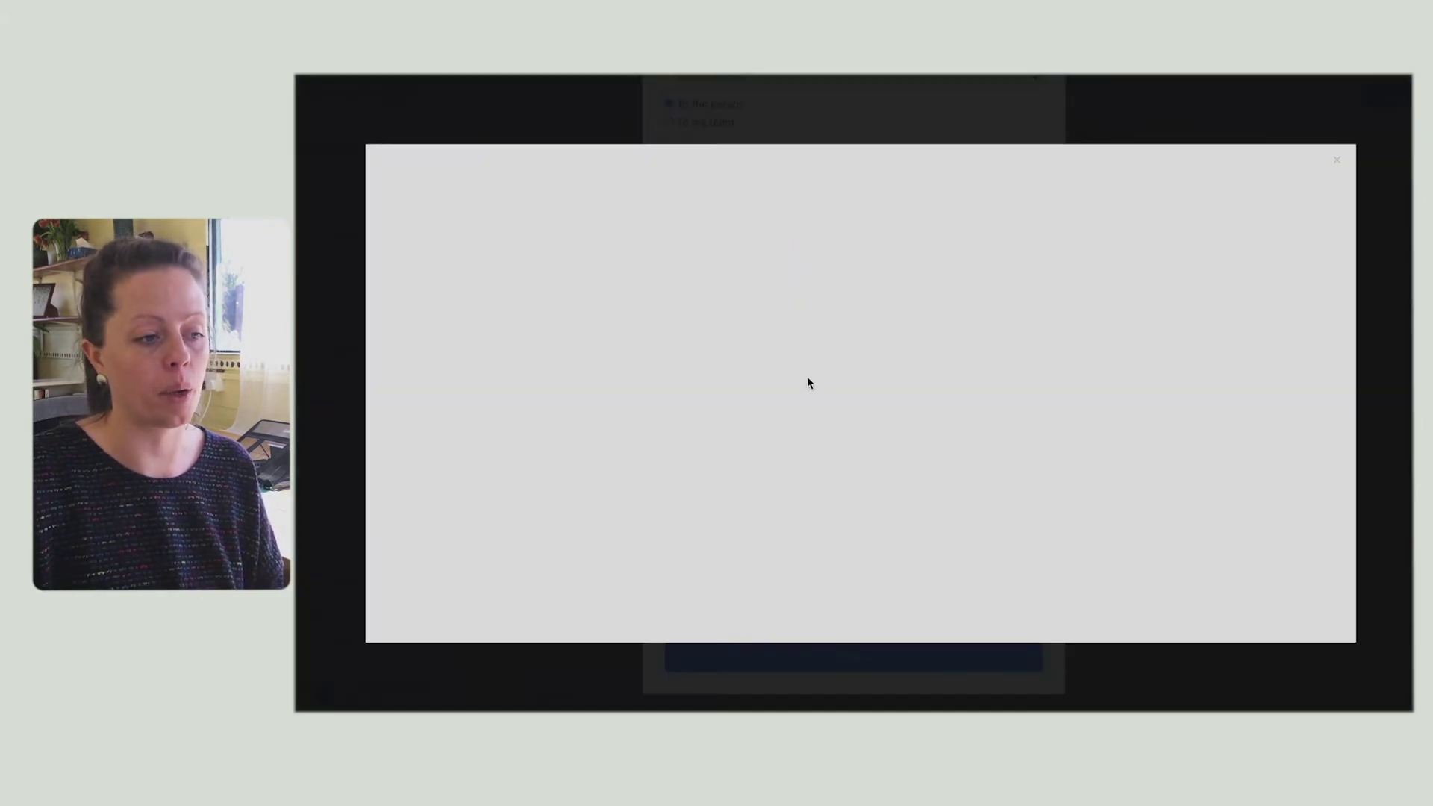
pyautogui.click(946, 426)
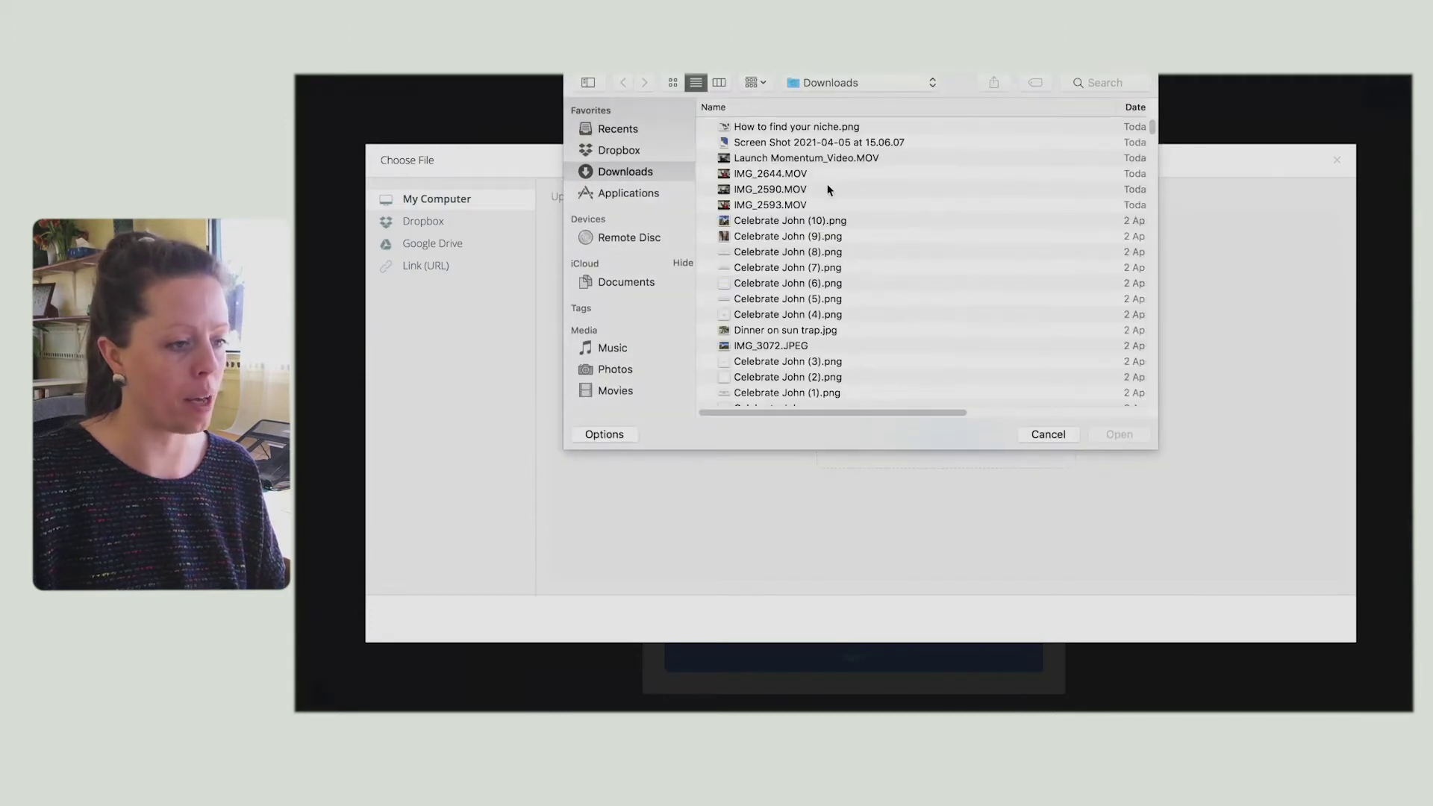
pyautogui.click(1099, 82)
pyautogui.write('niche')
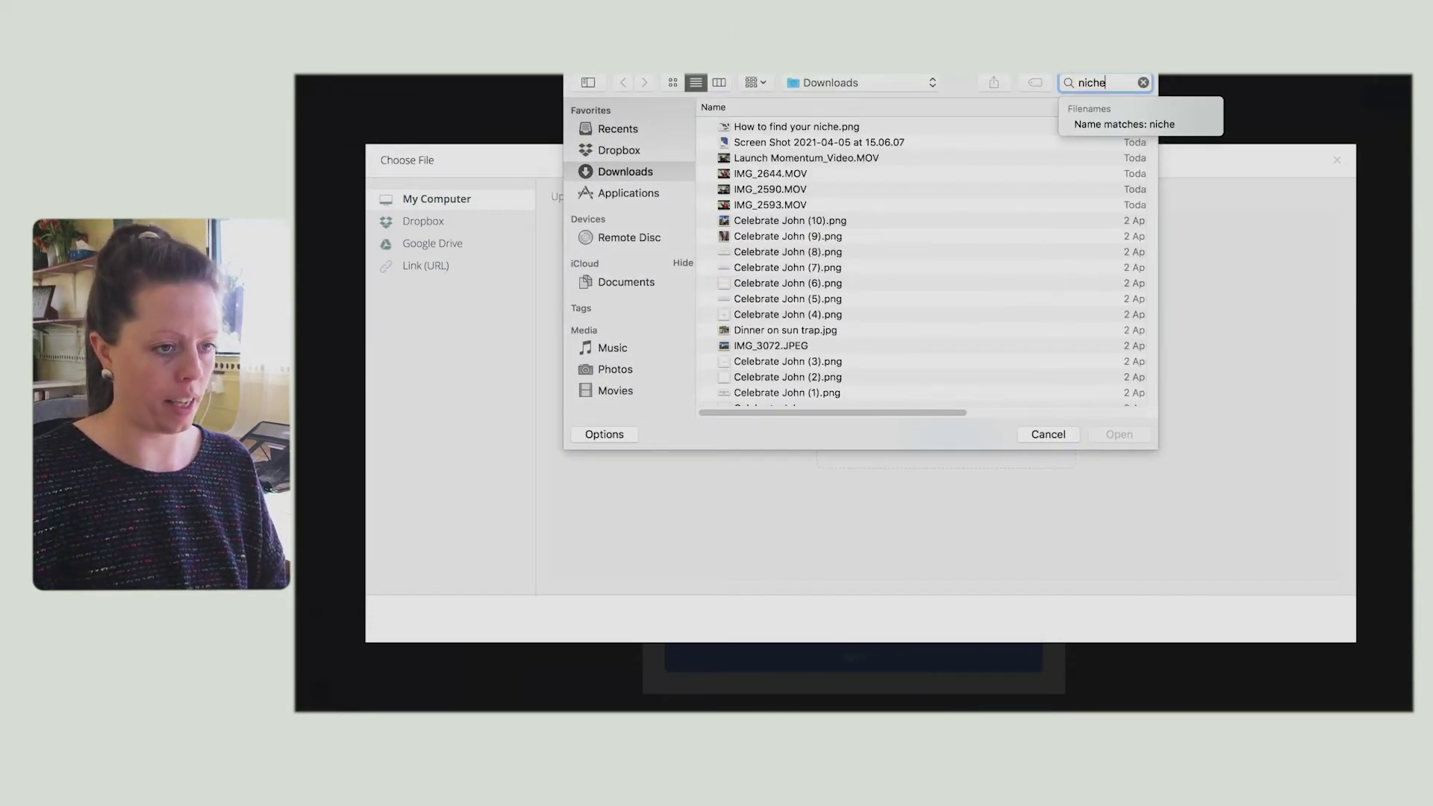
pyautogui.press('Return')
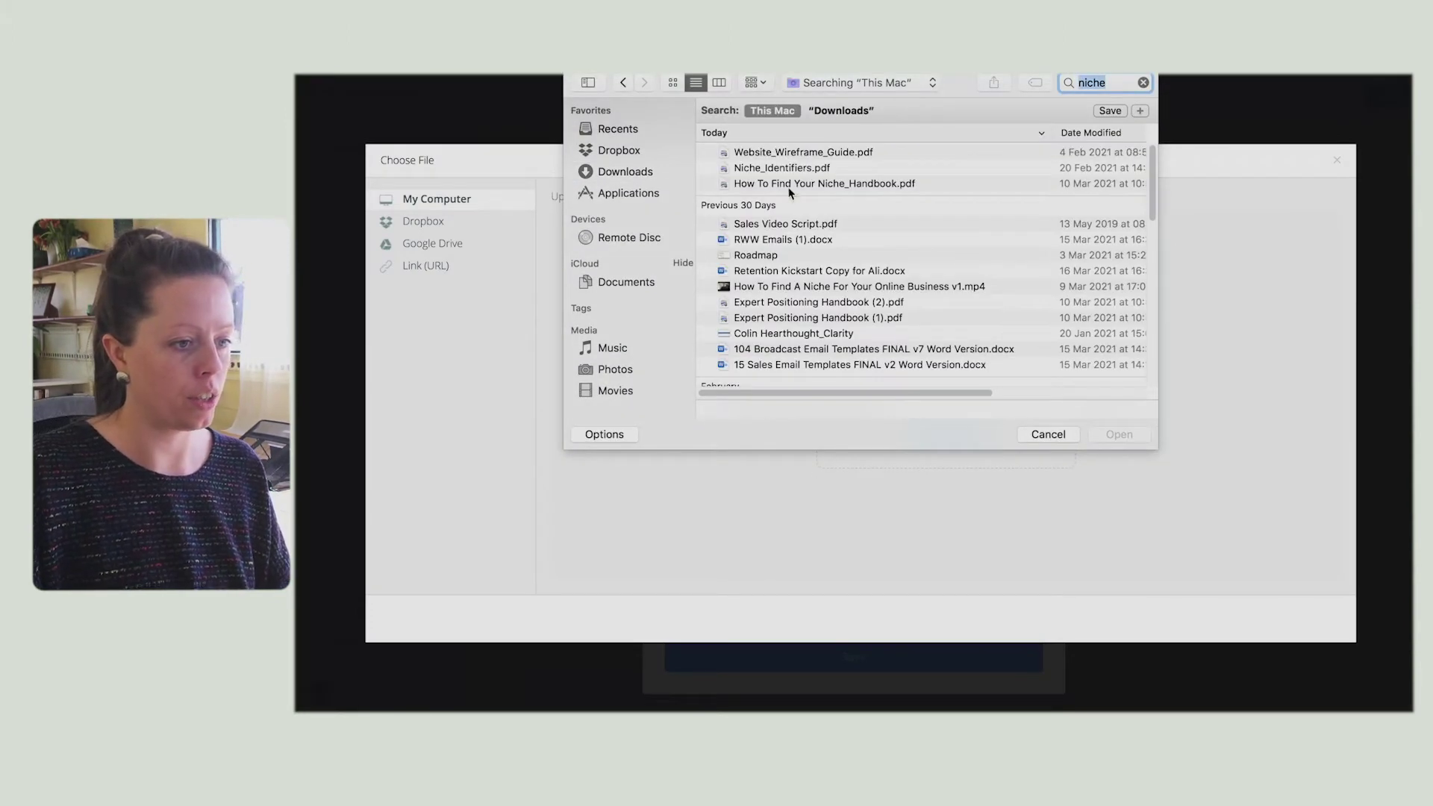
pyautogui.doubleClick(788, 184)
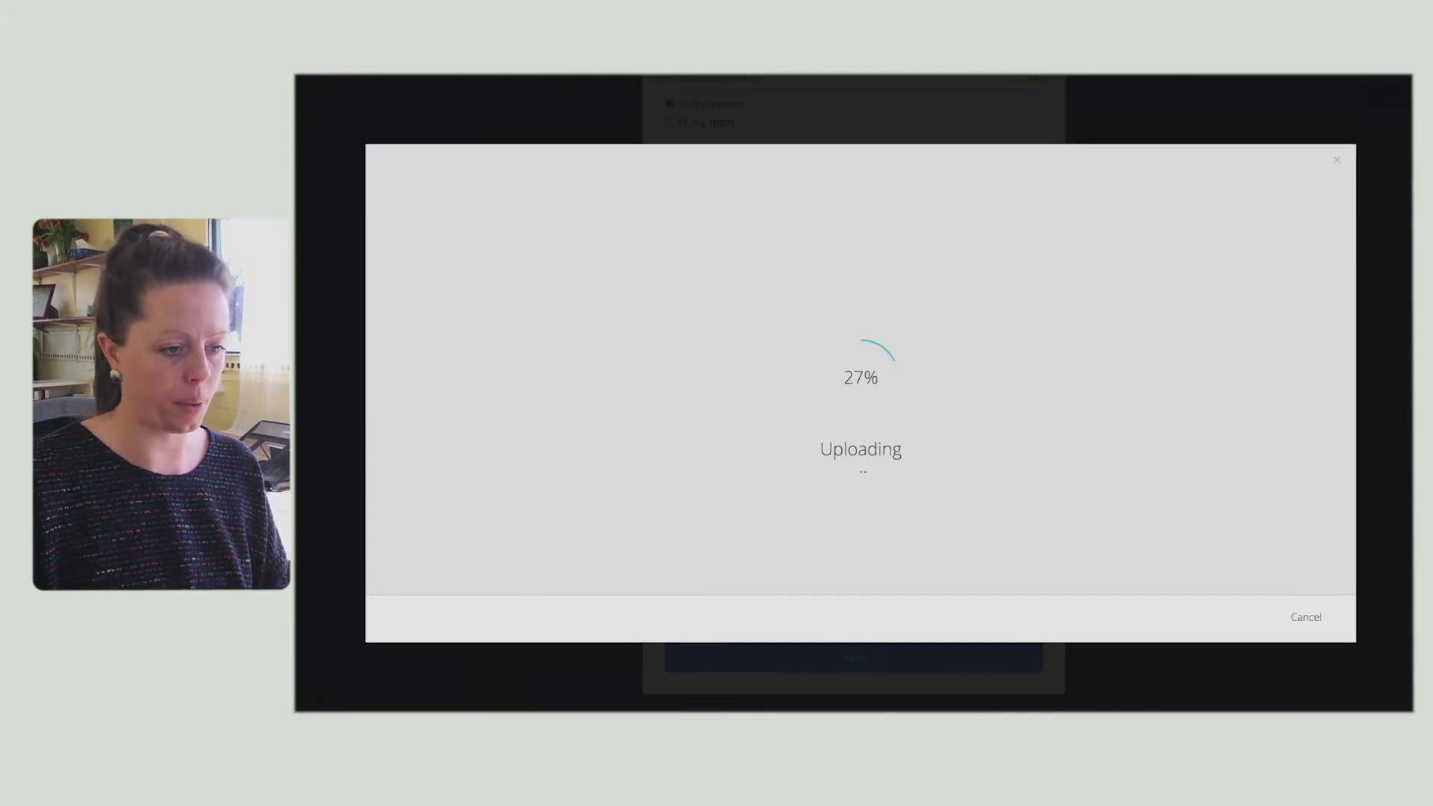
pyautogui.click(718, 448)
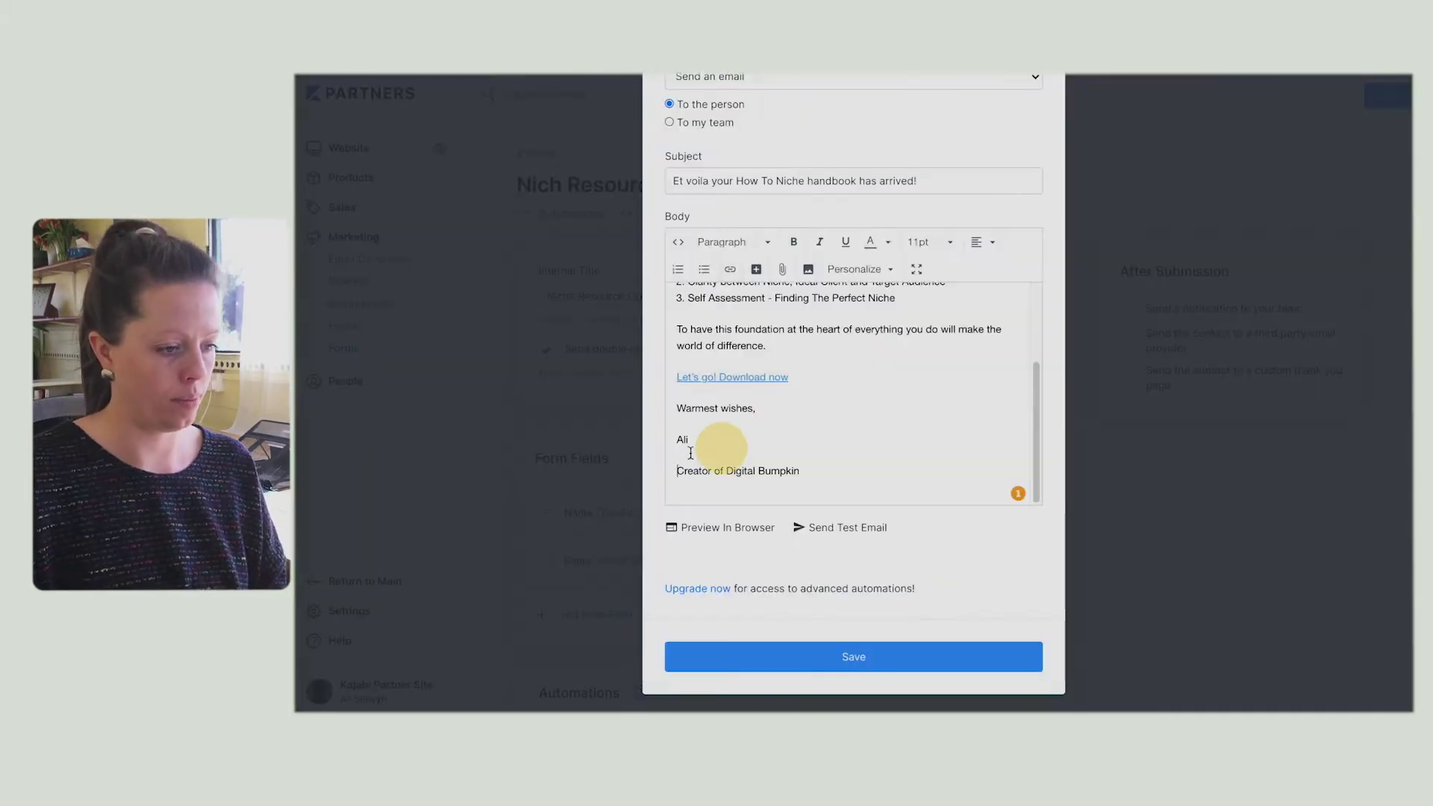
pyautogui.tripleClick(881, 374)
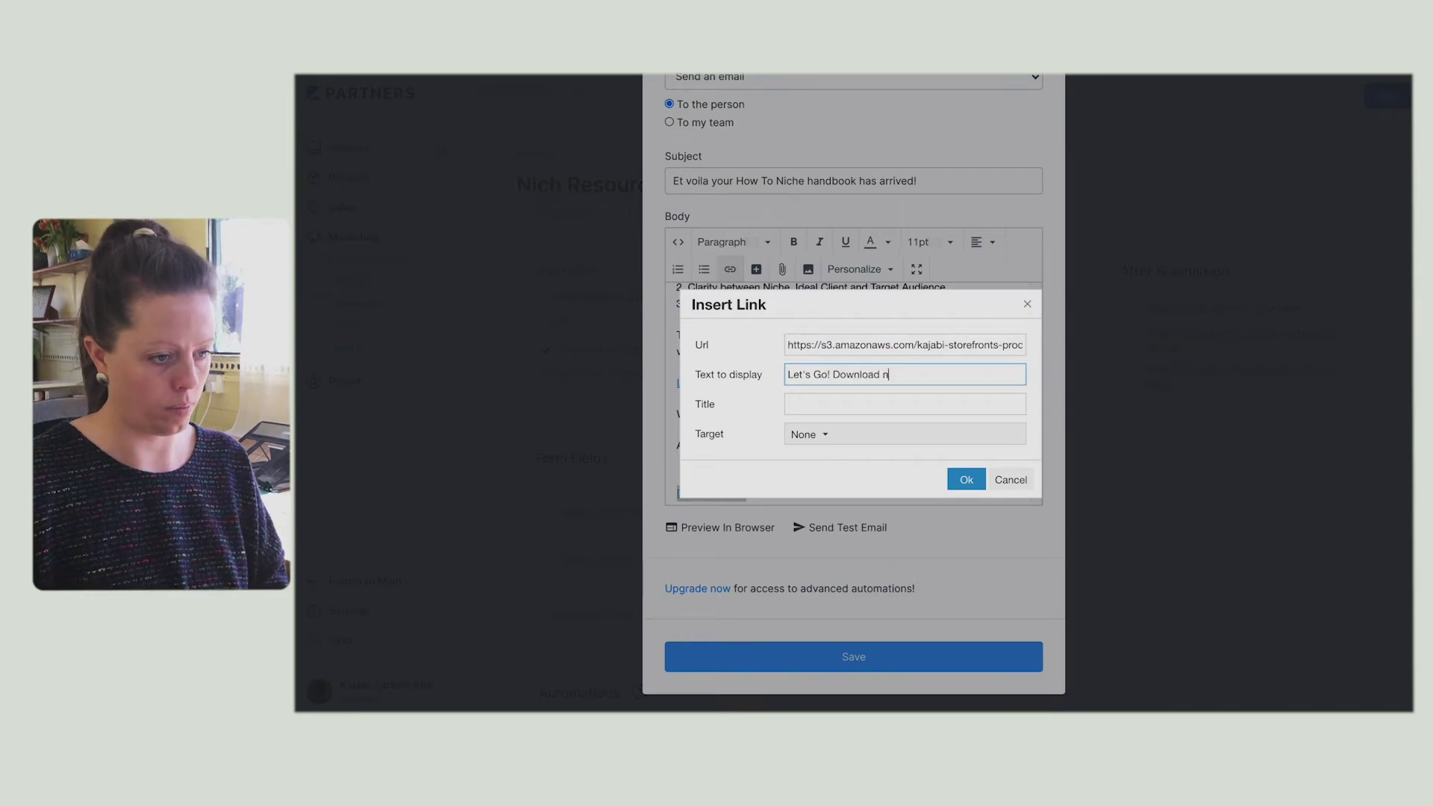
pyautogui.click(963, 480)
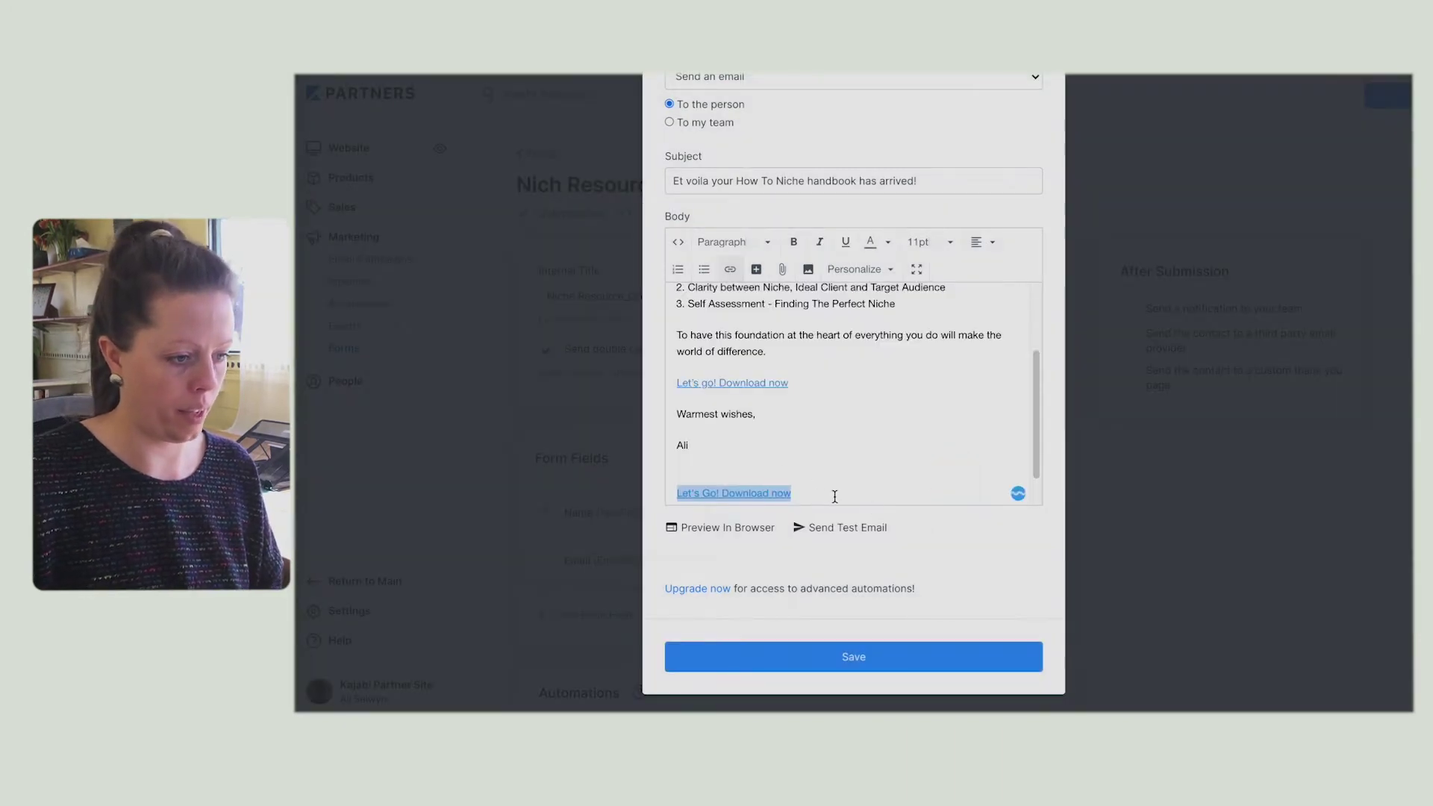
pyautogui.moveTo(852, 493); pyautogui.dragTo(704, 486)
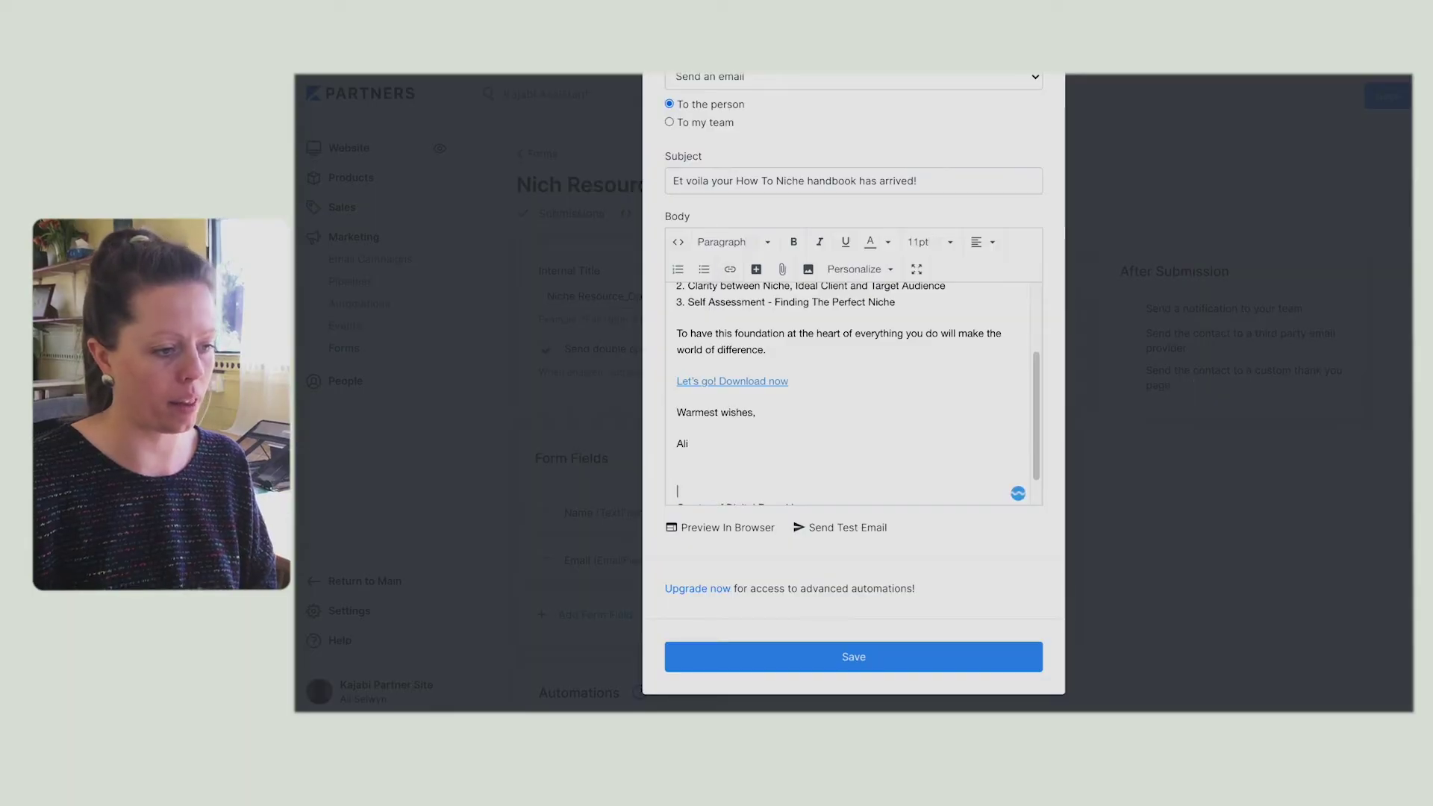
pyautogui.press('Delete')
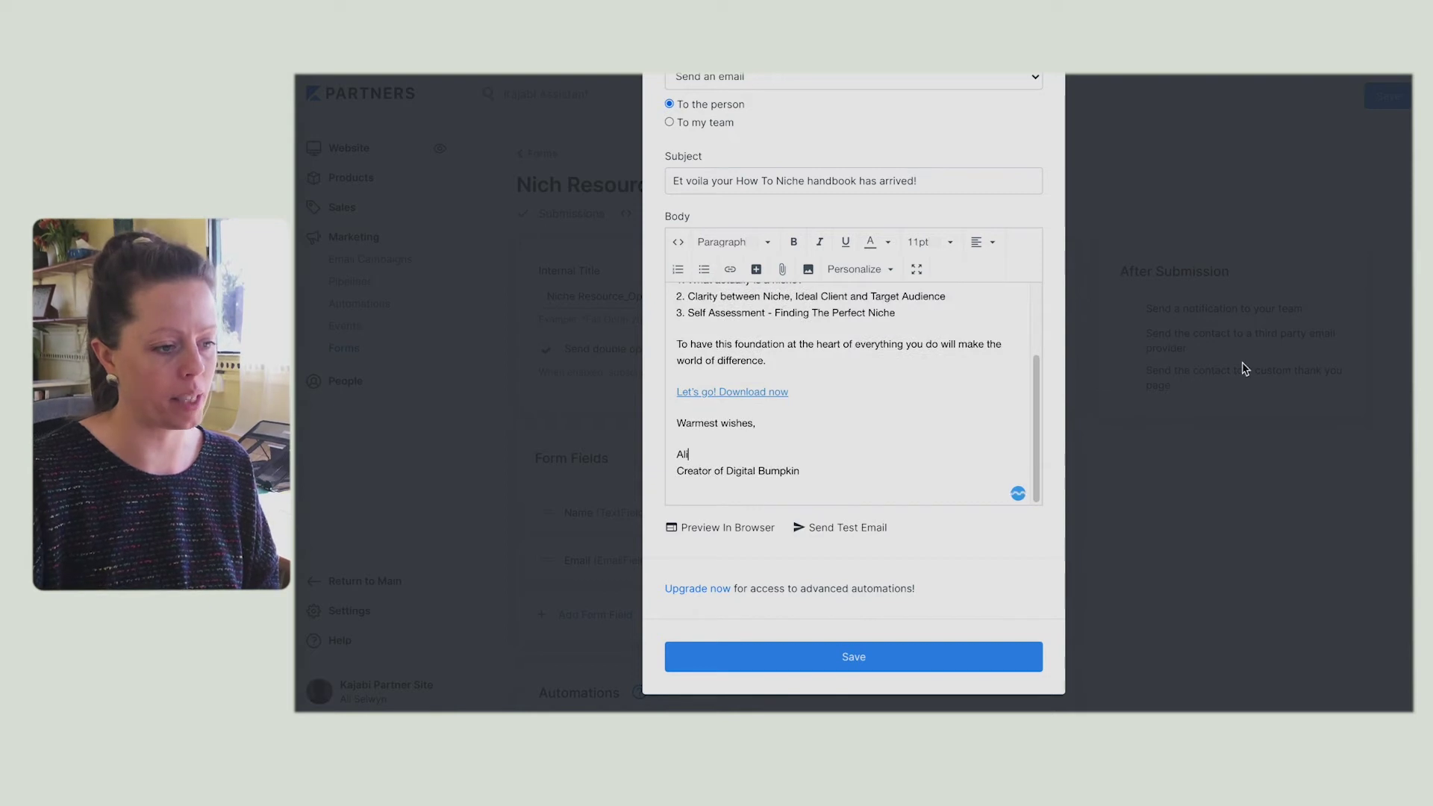
# Step: Save the email automation with its "Let's go! Download now" link, and save the Niche Resource_Opt In form
pyautogui.moveTo(795, 392); pyautogui.dragTo(668, 396)
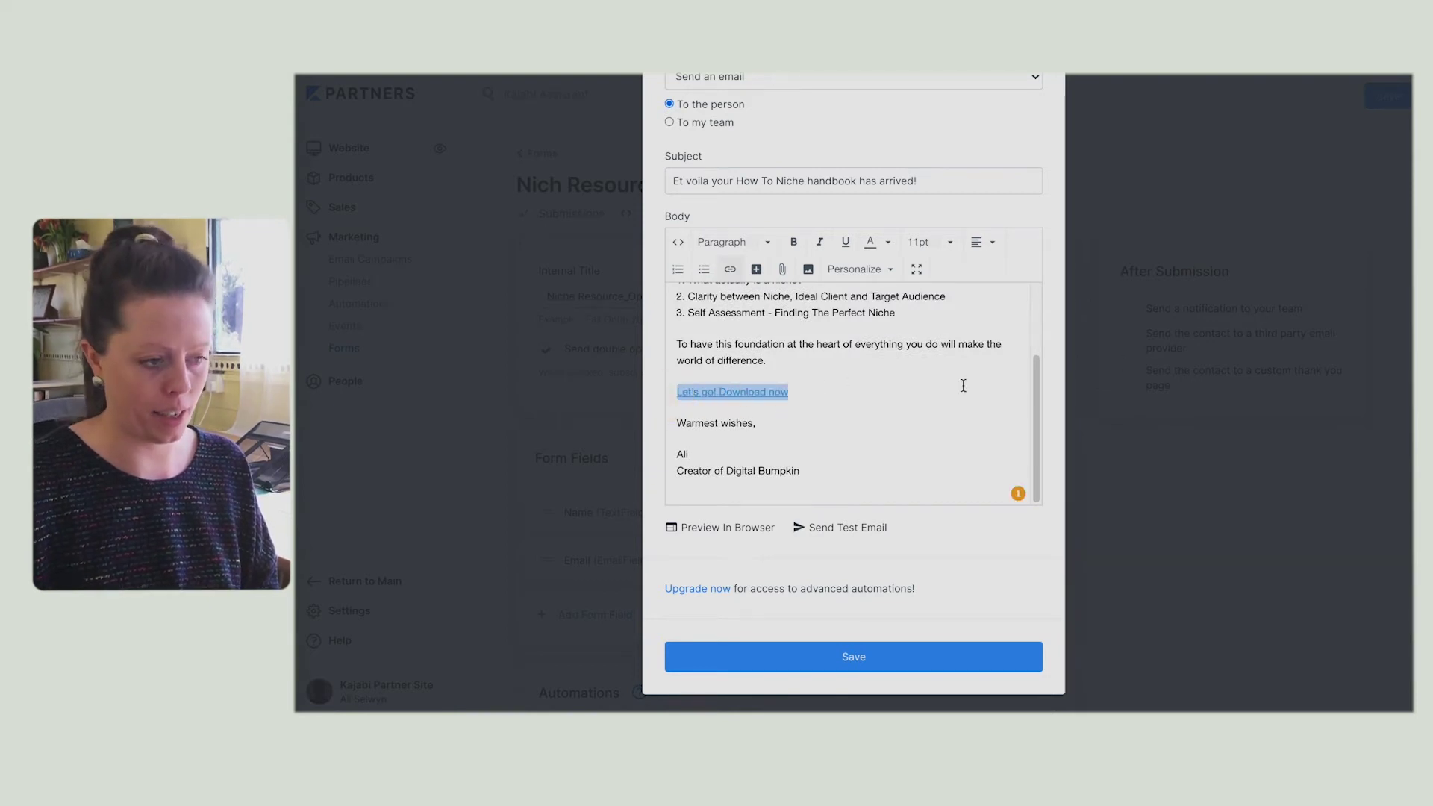
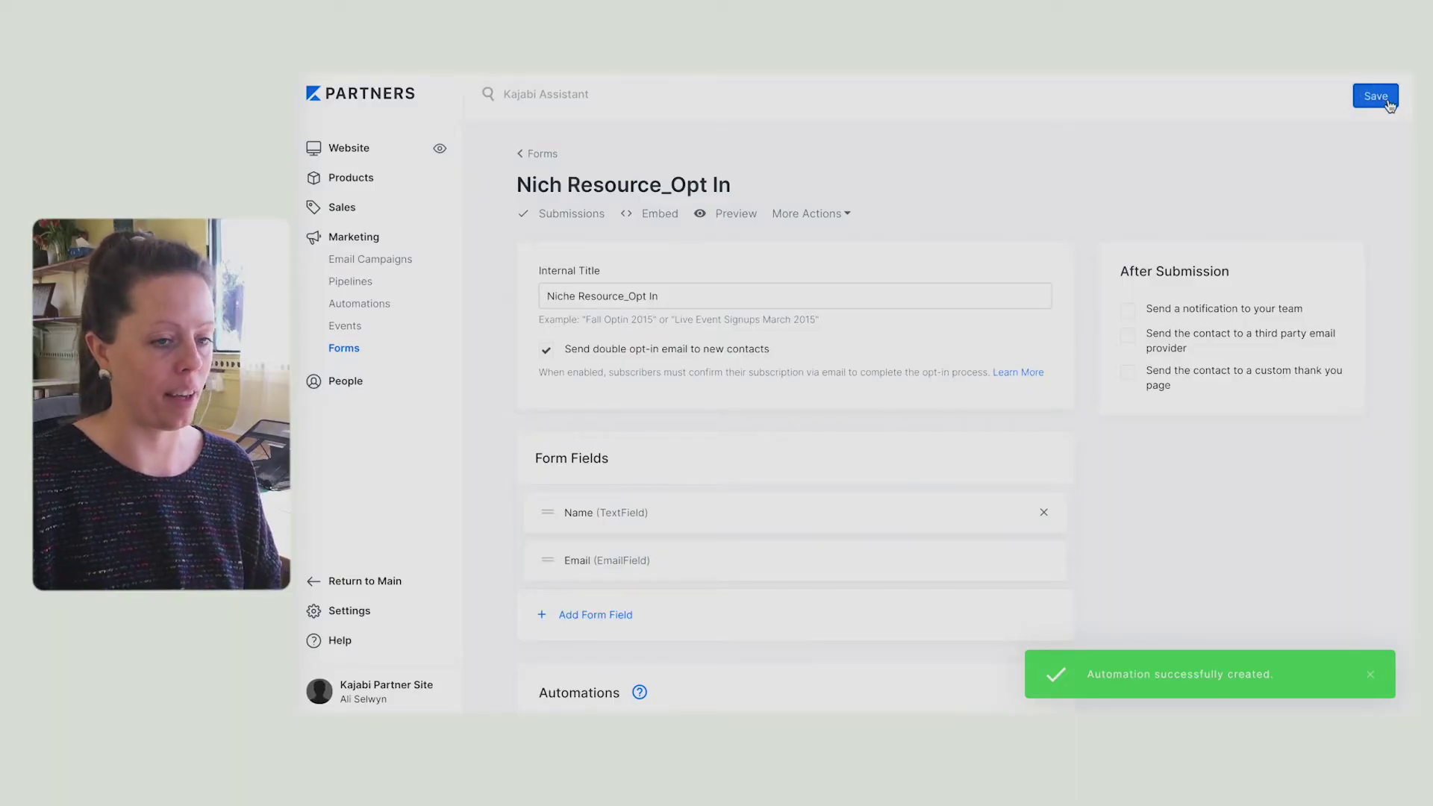
pyautogui.click(1386, 102)
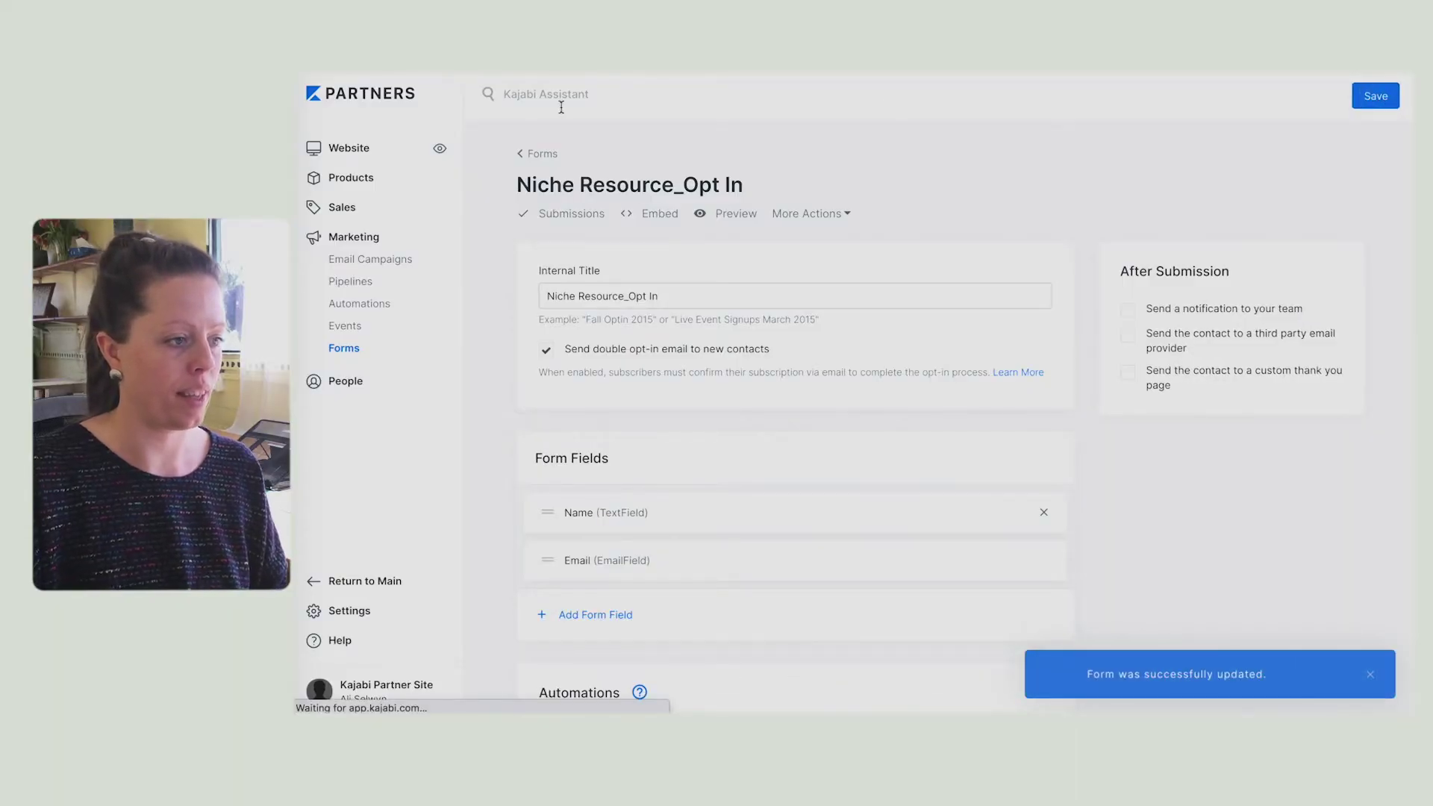
# Step: Open the website area in a separate tab and go to its list of pages
pyautogui.rightClick(356, 150)
pyautogui.click(388, 148)
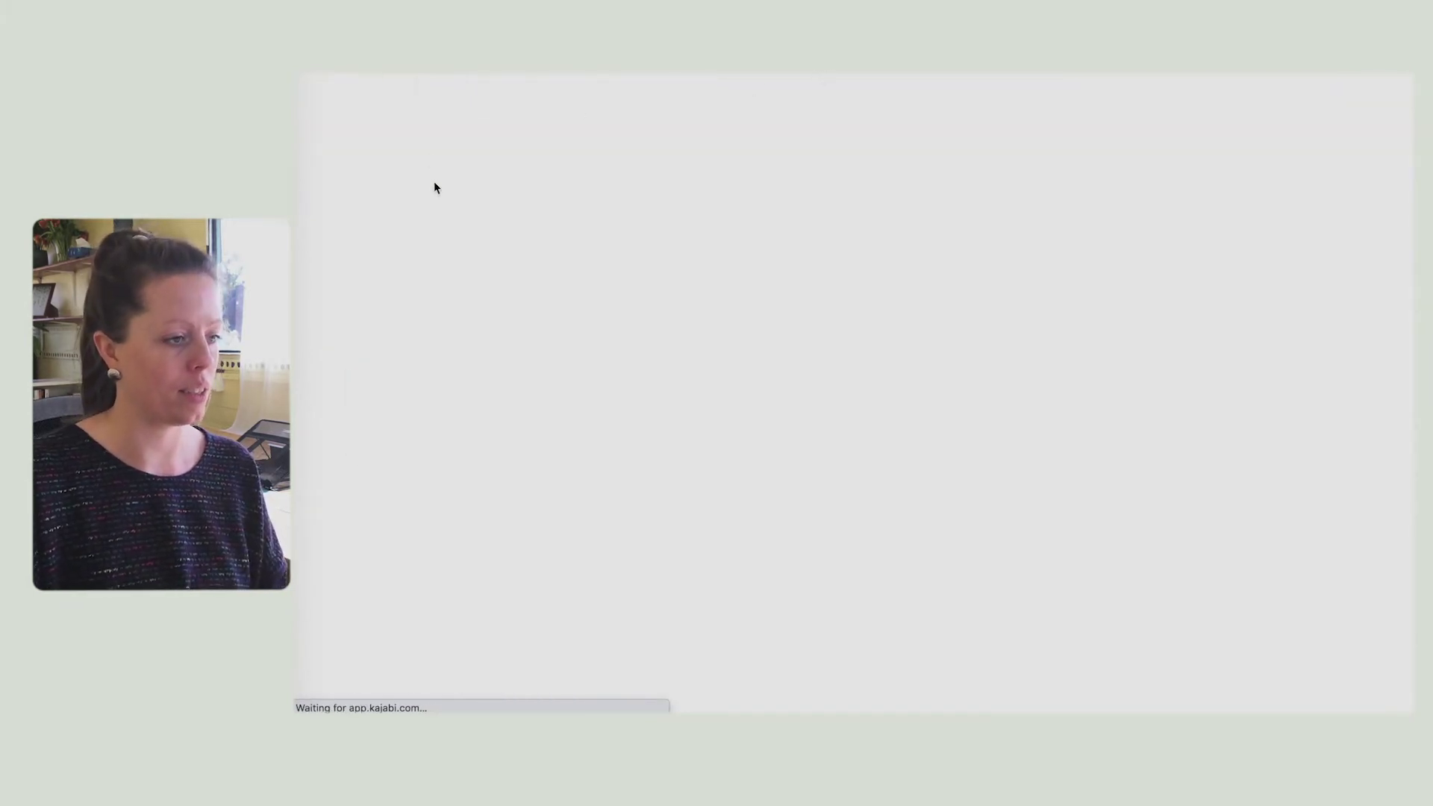
pyautogui.click(345, 194)
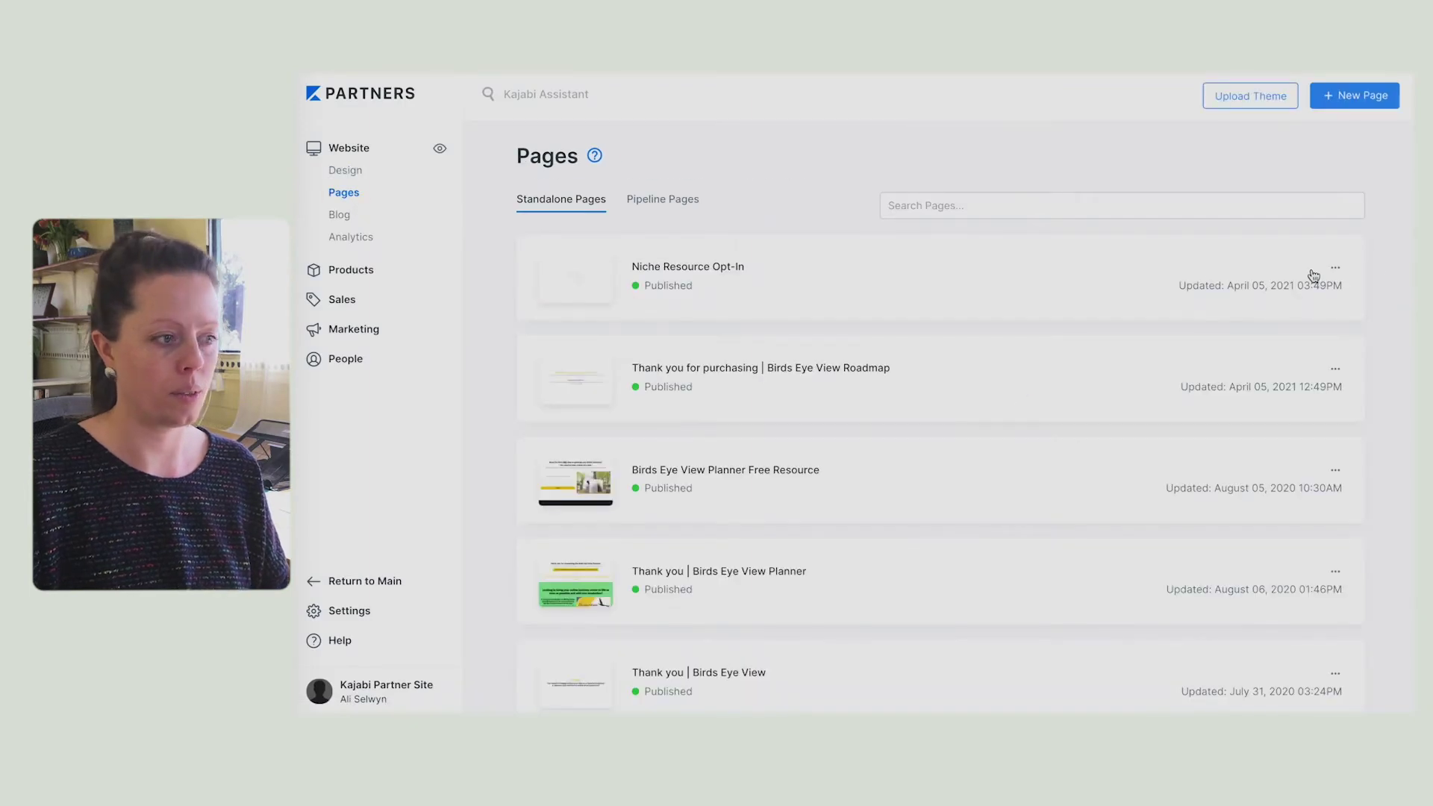
# Step: Create a new landing page from the Streamlined Opt In theme, titled "Niche Resource_Thank You"
pyautogui.click(1353, 97)
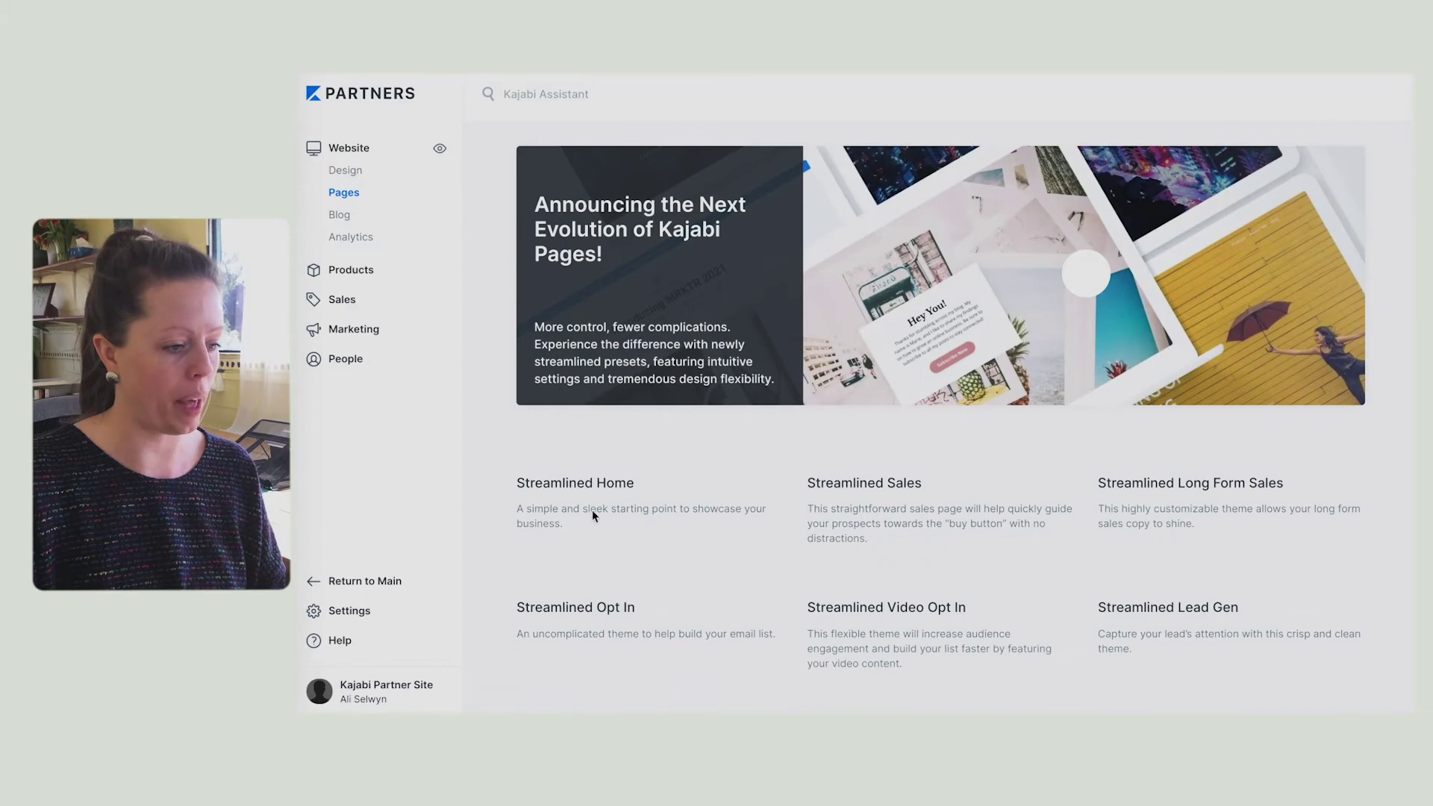
pyautogui.scroll(-4, 654, 531)
pyautogui.scroll(-5, 660, 379)
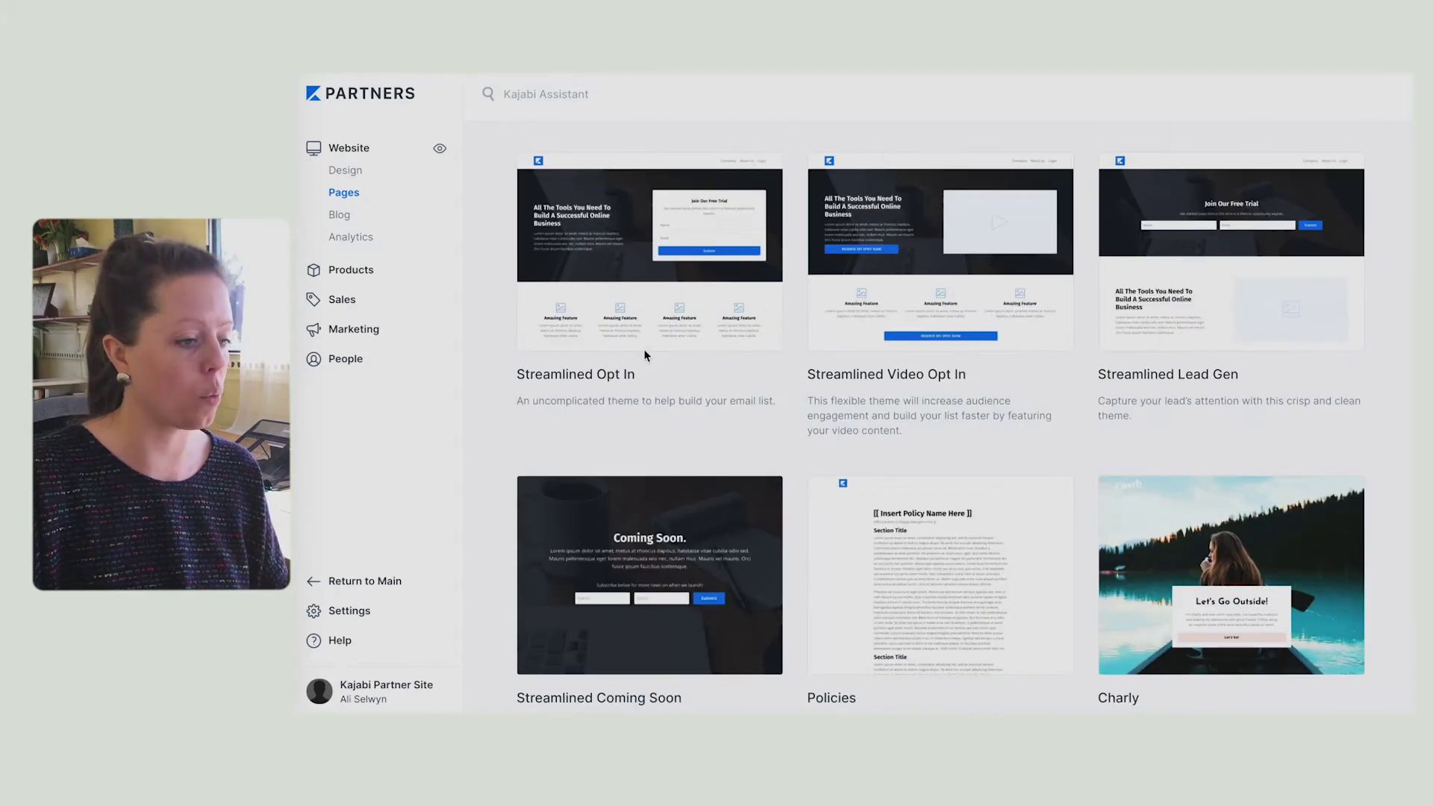
pyautogui.click(610, 305)
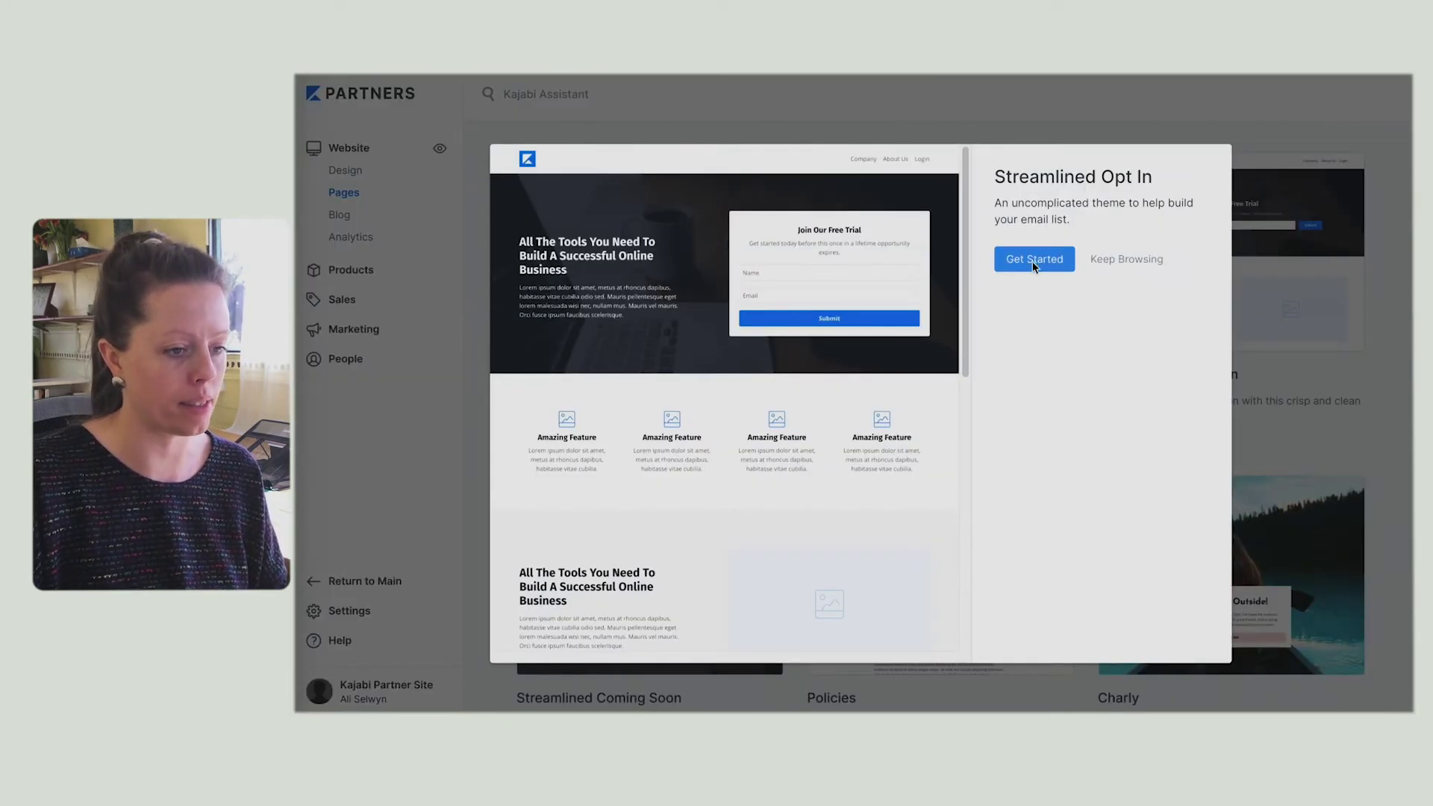
pyautogui.click(1034, 262)
pyautogui.click(1032, 262)
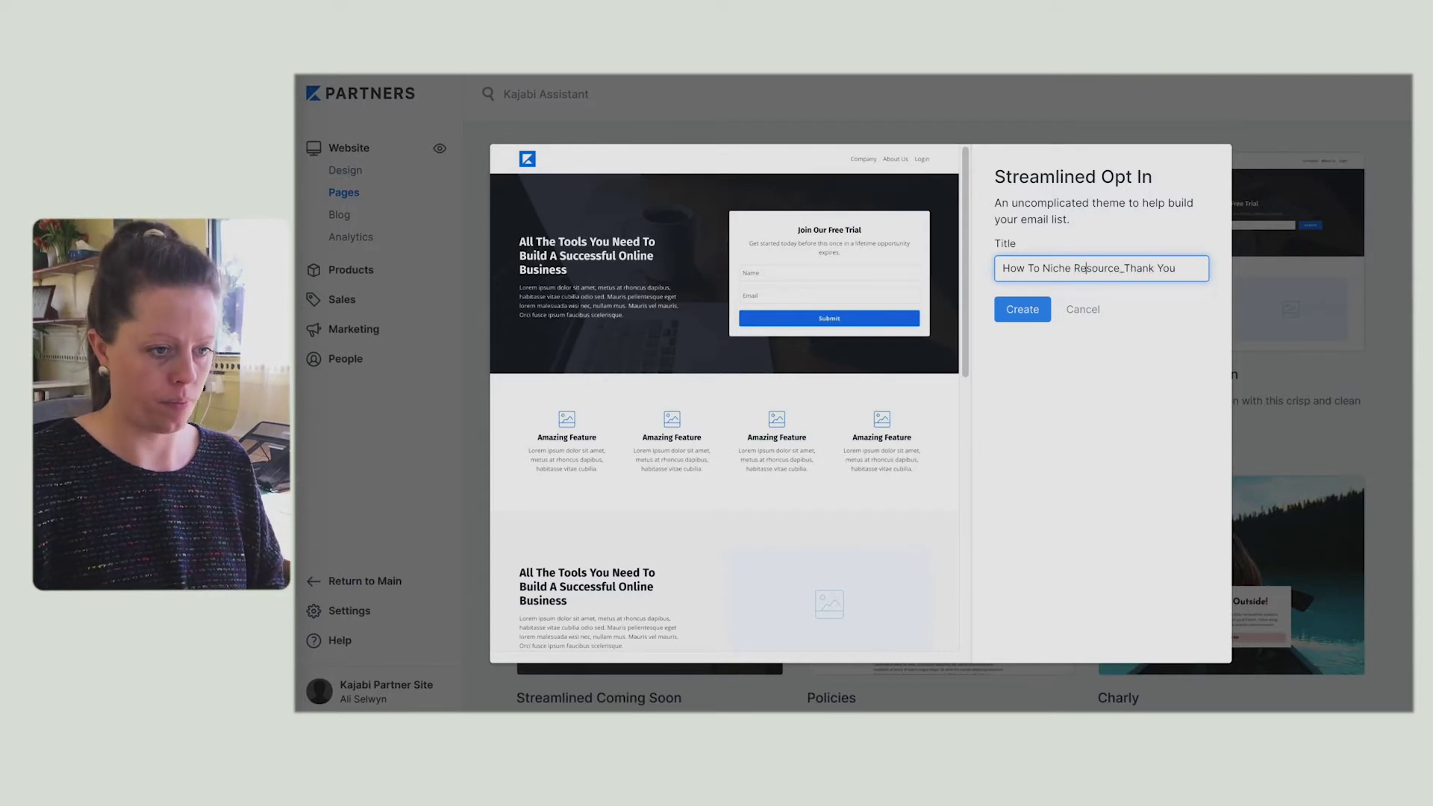
pyautogui.click(1023, 309)
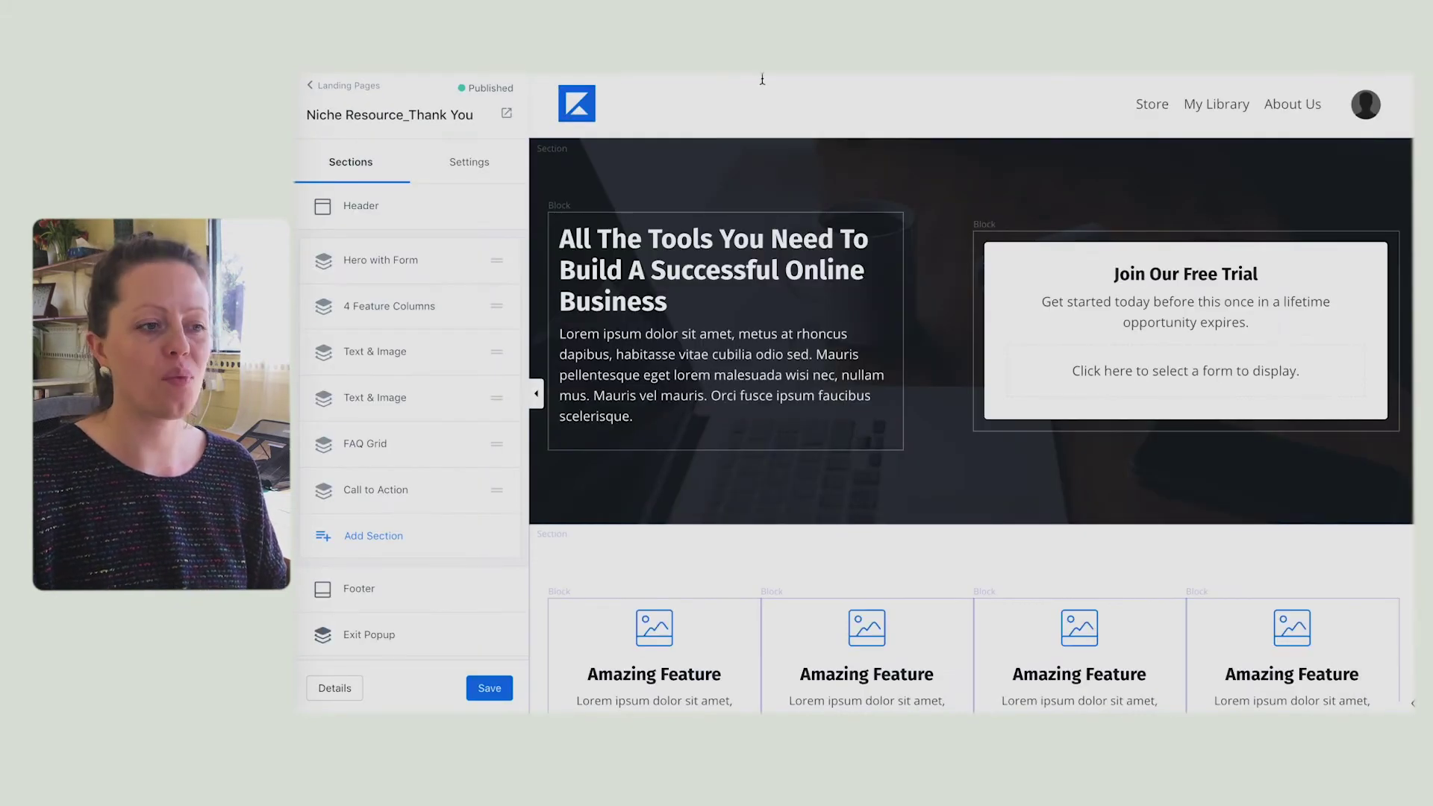
# Step: Hide the page header in both the desktop layout and the mobile layout
pyautogui.click(799, 122)
pyautogui.scroll(-5, 426, 355)
pyautogui.click(398, 562)
pyautogui.click(319, 461)
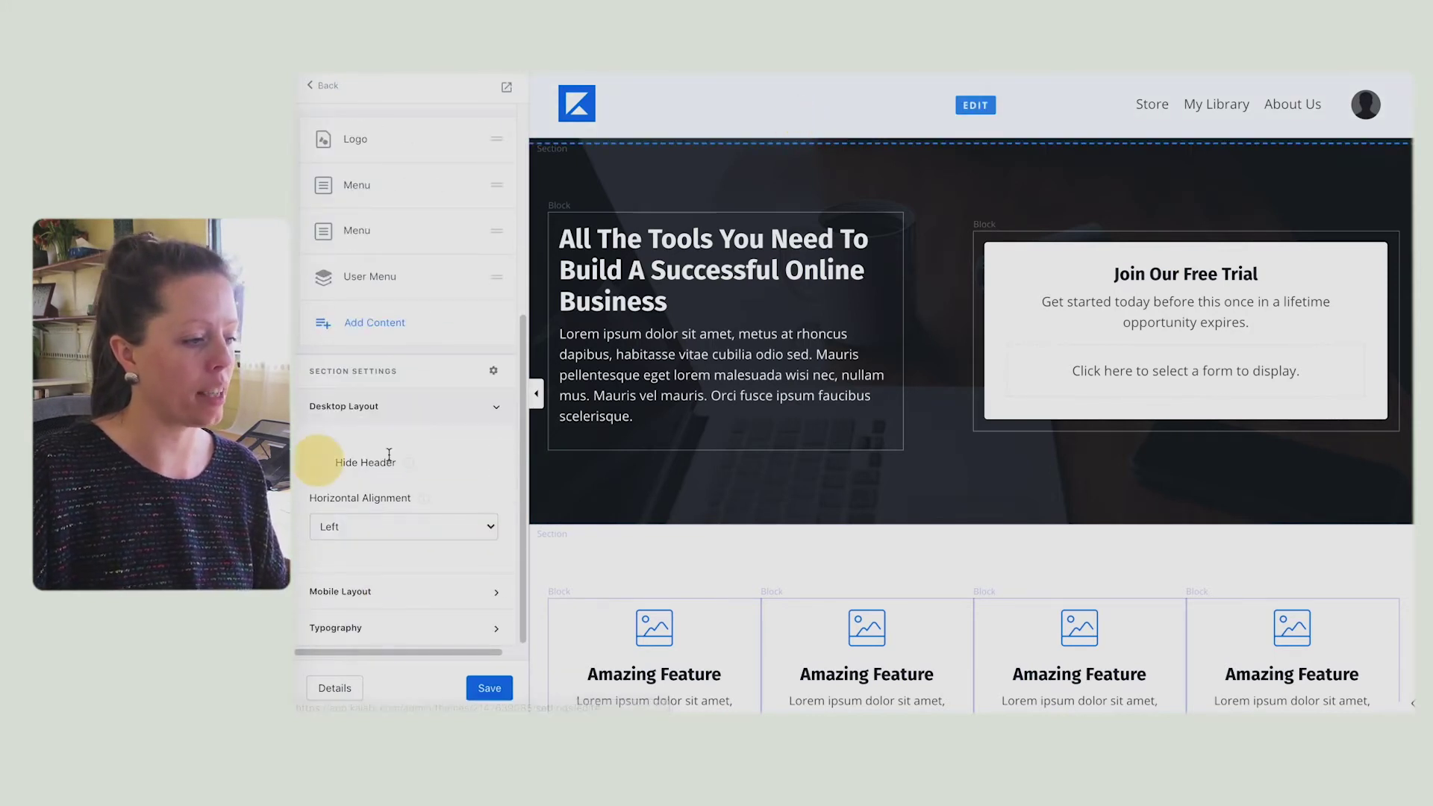
pyautogui.click(478, 407)
pyautogui.click(463, 588)
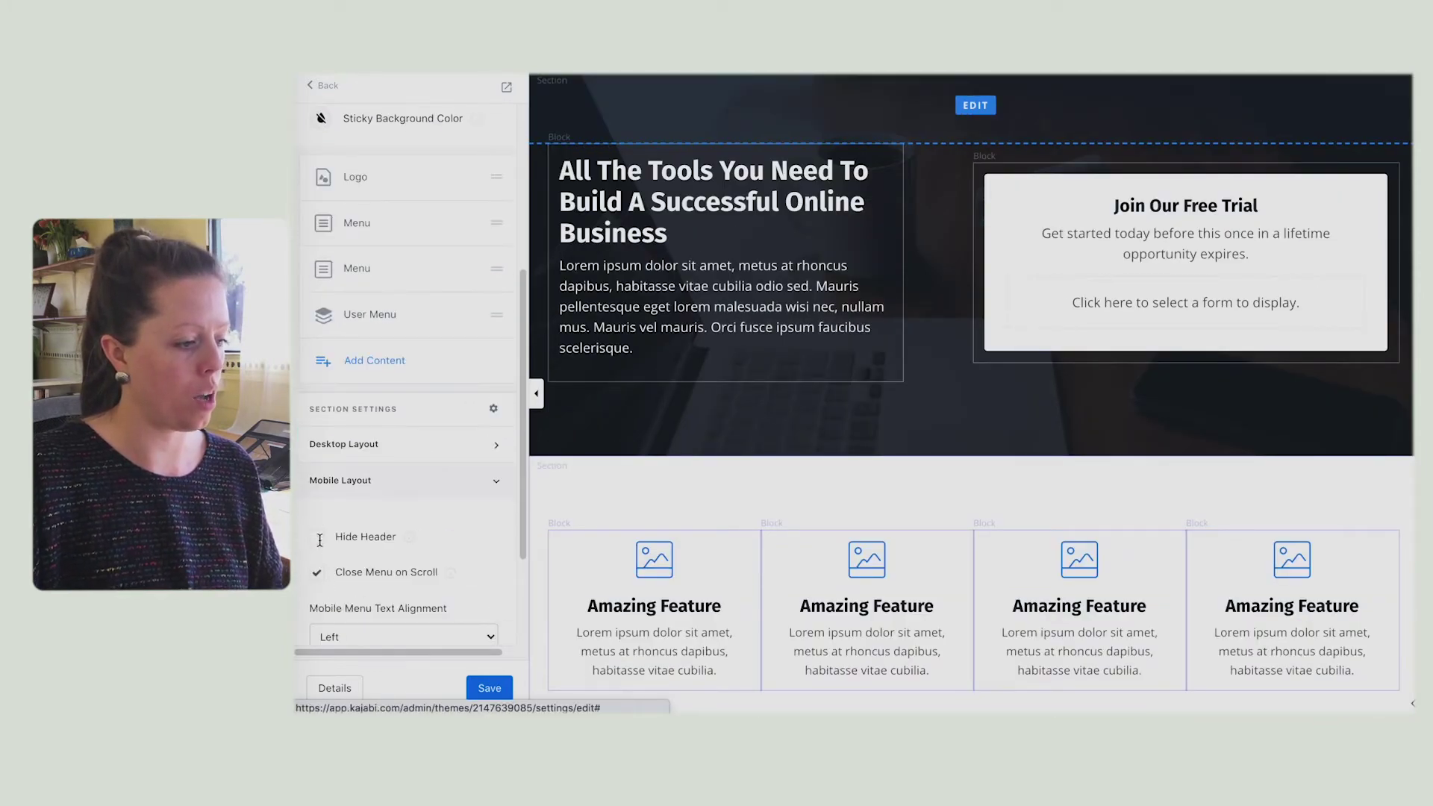
pyautogui.click(318, 538)
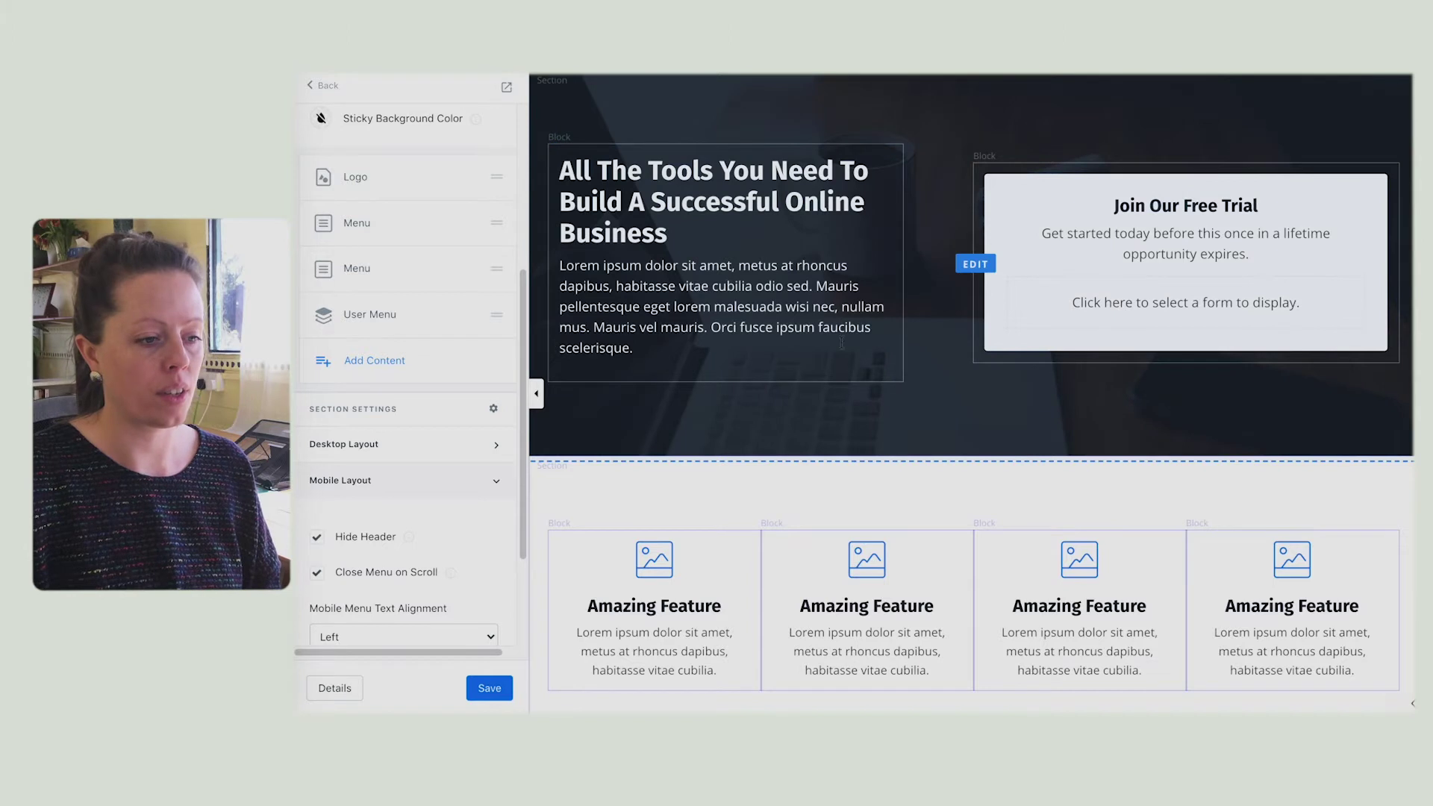
# Step: Delete the 4 Feature Columns section and the first Text & Image section from the page
pyautogui.click(913, 517)
pyautogui.scroll(-10, 403, 495)
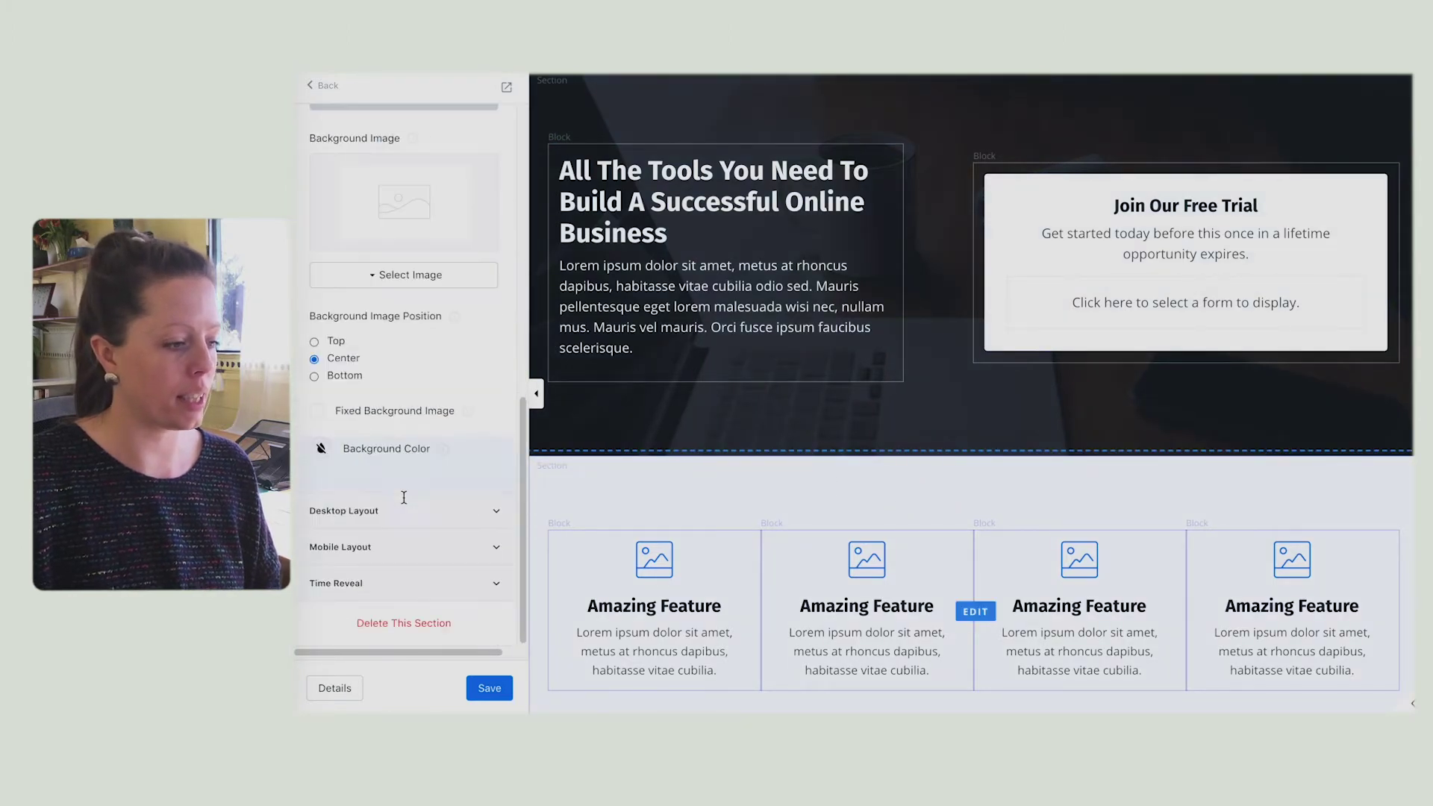
pyautogui.click(409, 622)
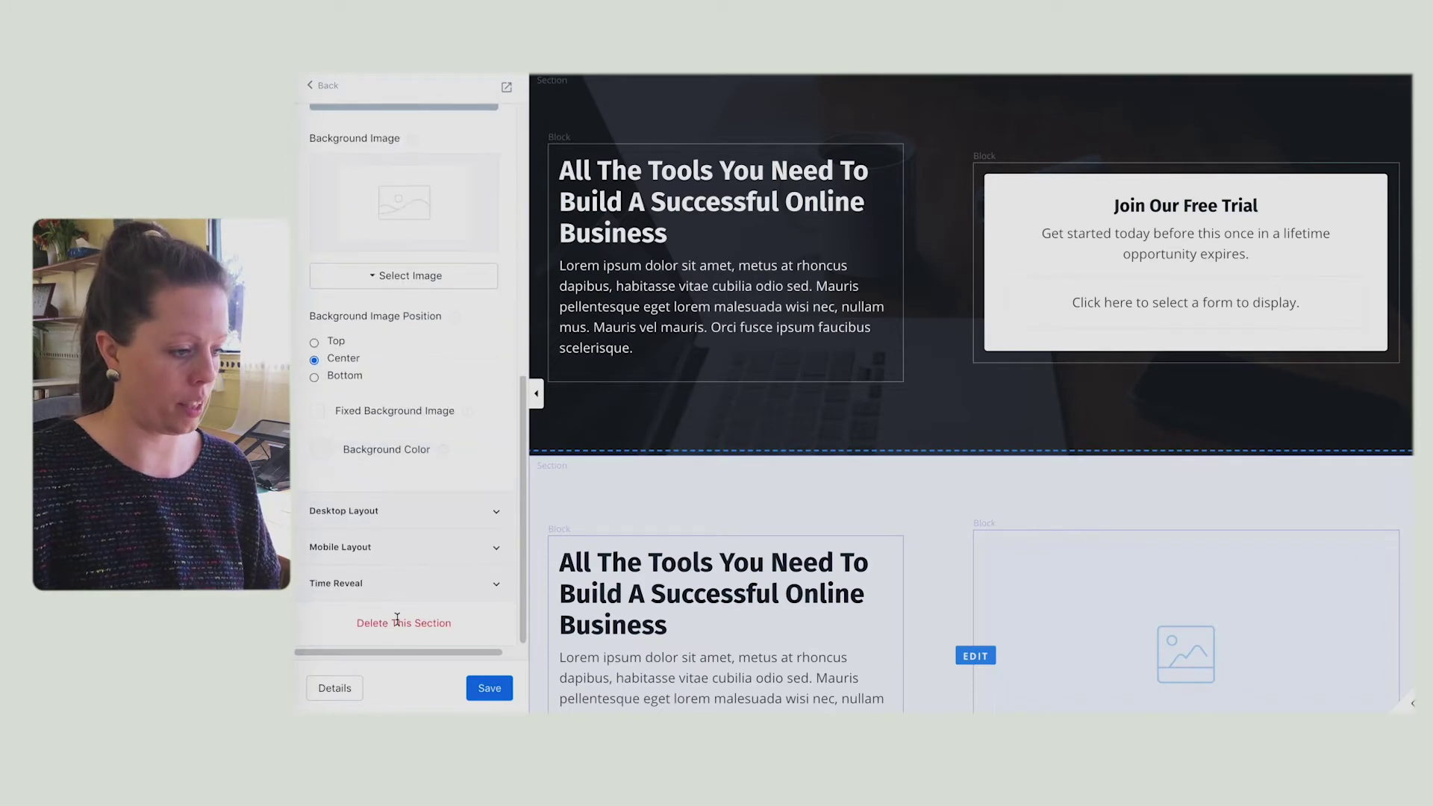
pyautogui.click(397, 623)
# Step: Delete the remaining Text & Image section below the hero
pyautogui.scroll(-1, 872, 508)
pyautogui.click(872, 508)
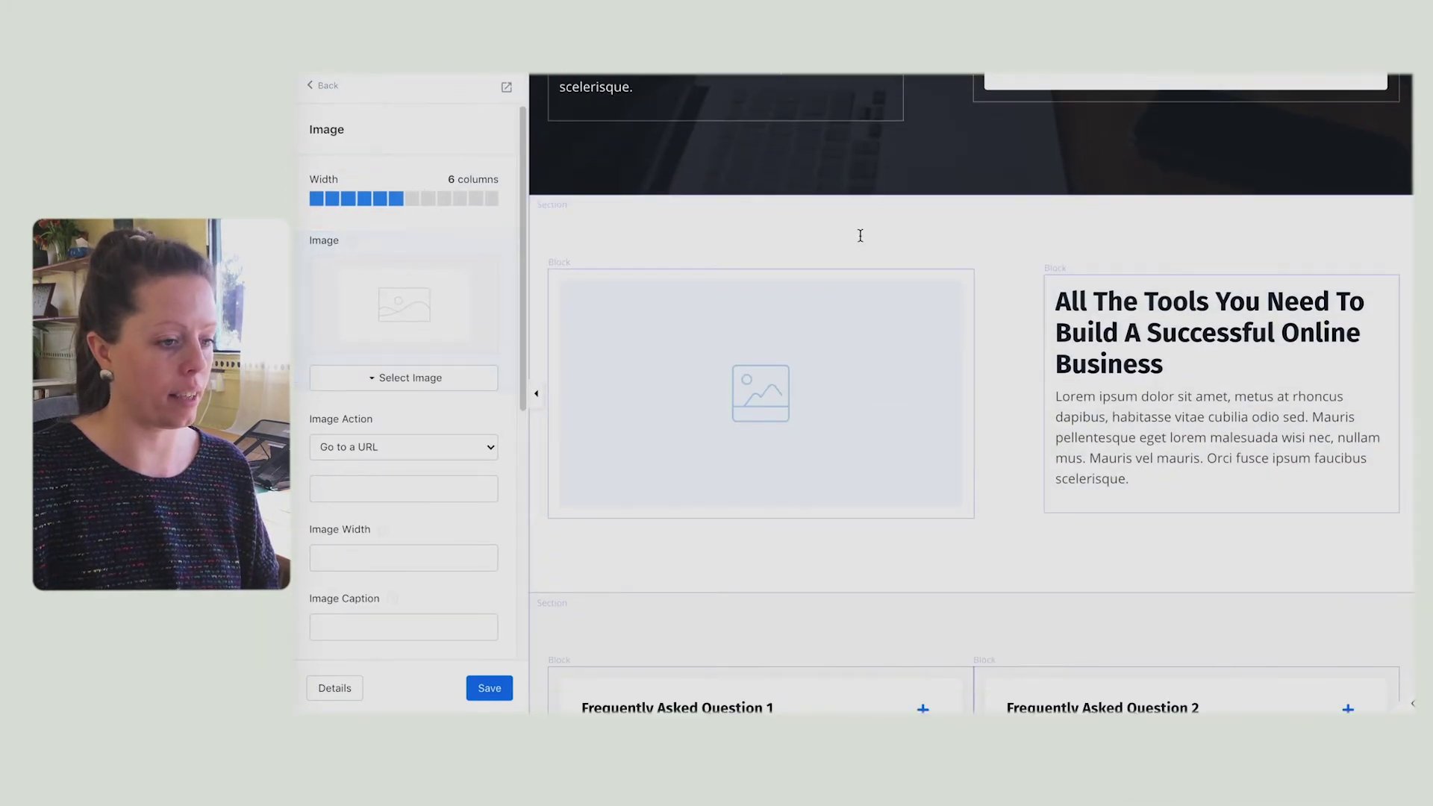
pyautogui.click(857, 233)
pyautogui.scroll(-5, 449, 613)
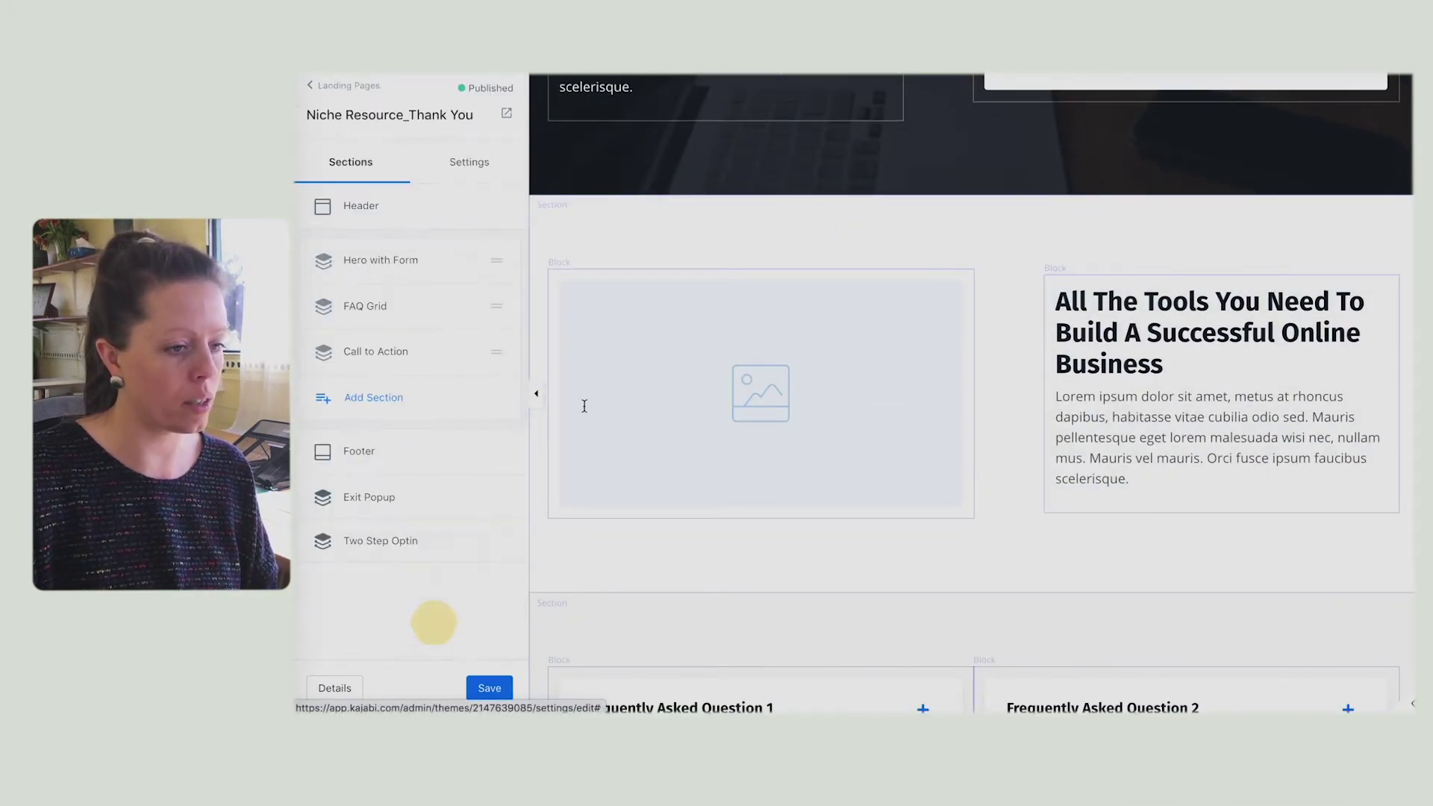
pyautogui.click(433, 622)
# Step: Delete the FAQ Grid section and the Call to Action section
pyautogui.click(837, 230)
pyautogui.scroll(-5, 399, 590)
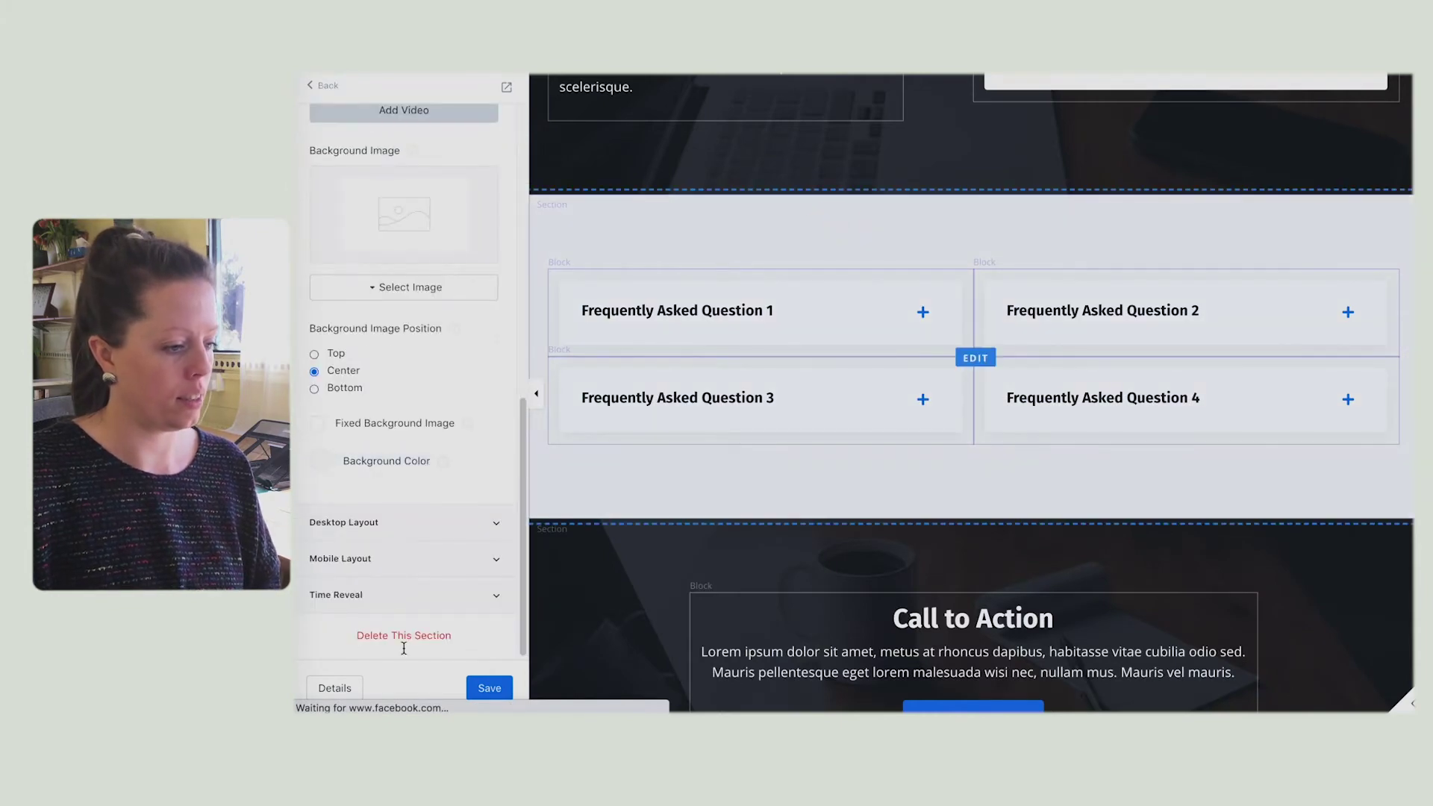
pyautogui.click(435, 623)
pyautogui.click(841, 344)
pyautogui.scroll(-5, 388, 560)
pyautogui.click(409, 623)
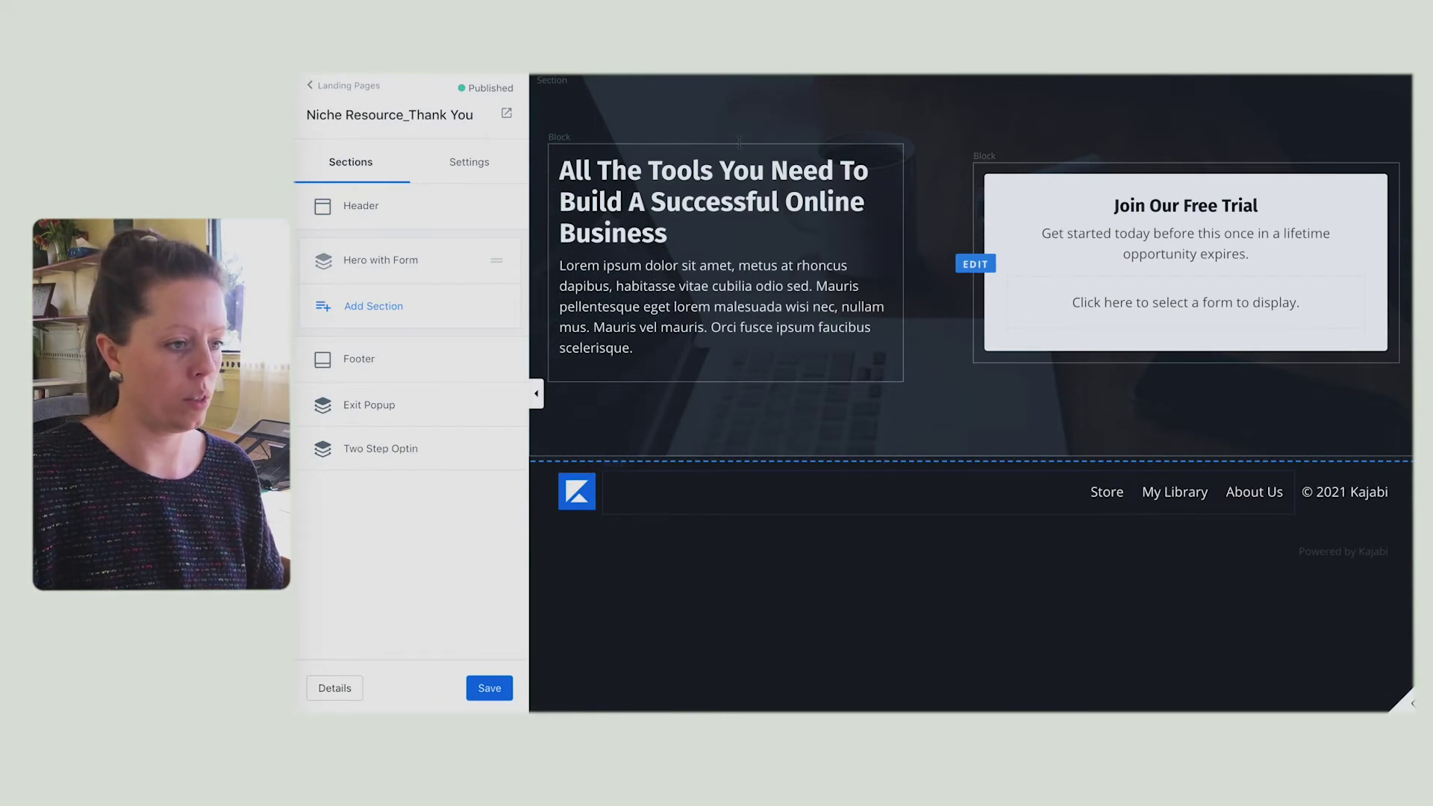
# Step: Delete the Hero with Form section so that only the footer is left on the page
pyautogui.click(761, 109)
pyautogui.scroll(-5, 433, 560)
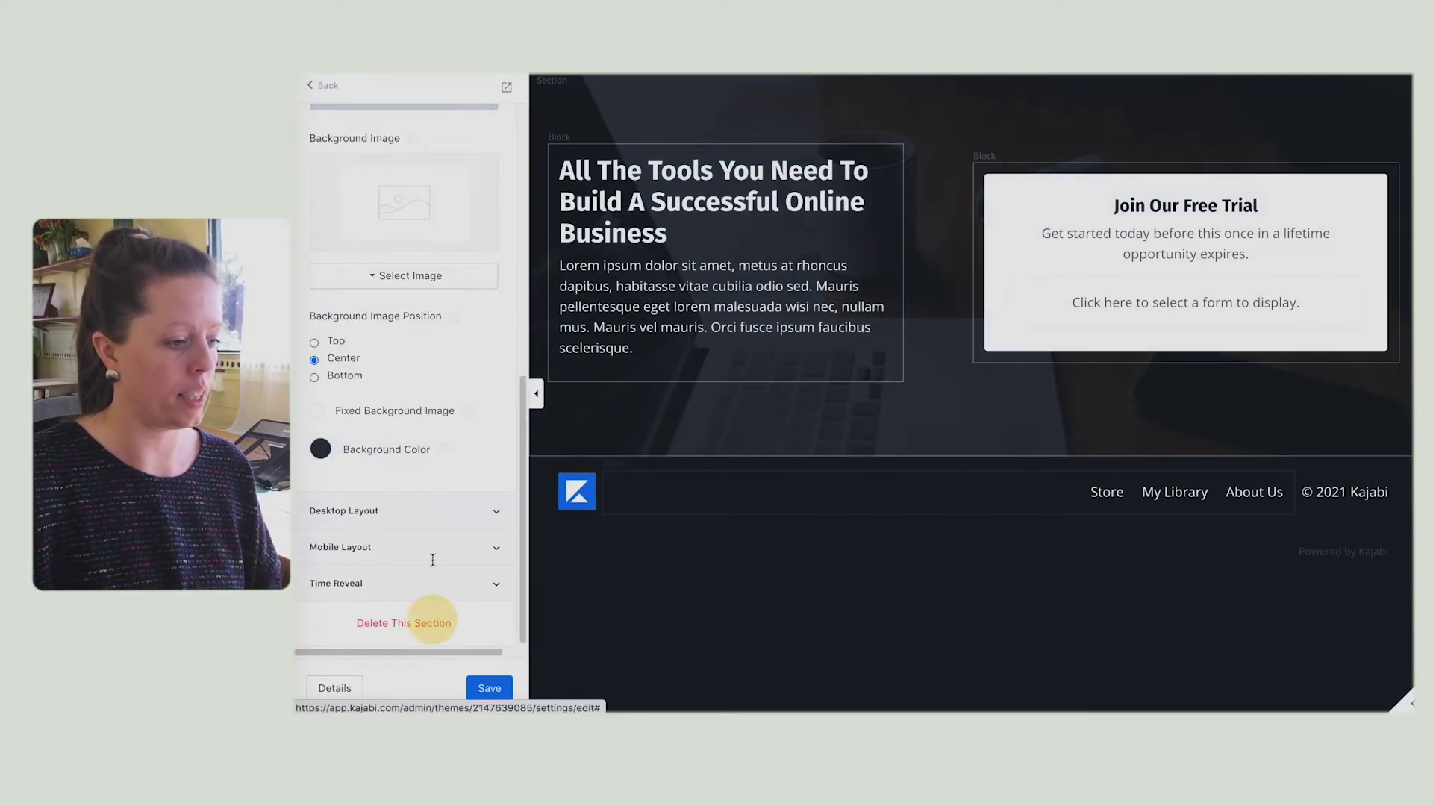
pyautogui.click(432, 618)
# Step: Add a custom section containing a text block and set the block's width to 10 columns
pyautogui.click(377, 258)
pyautogui.scroll(-10, 423, 452)
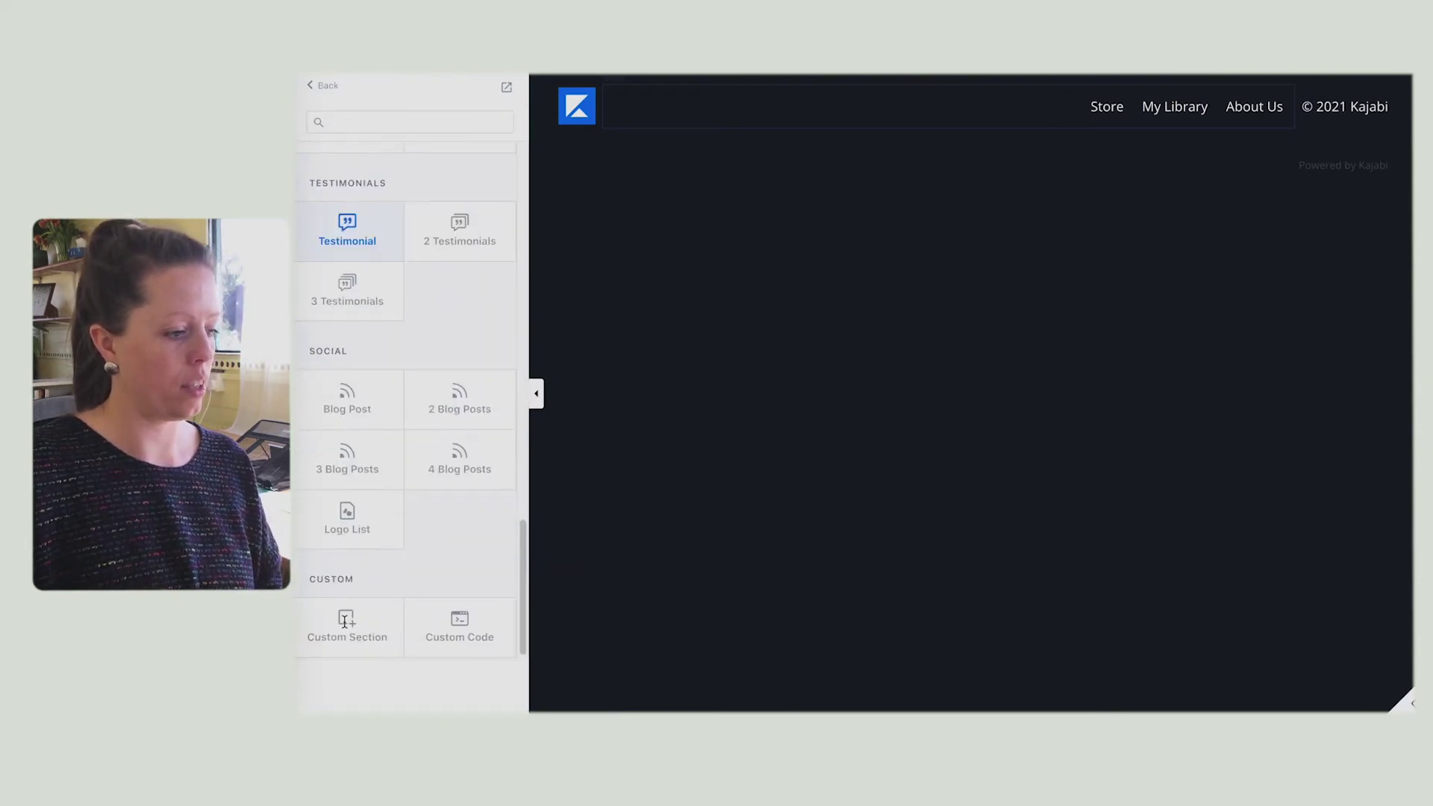
pyautogui.click(362, 617)
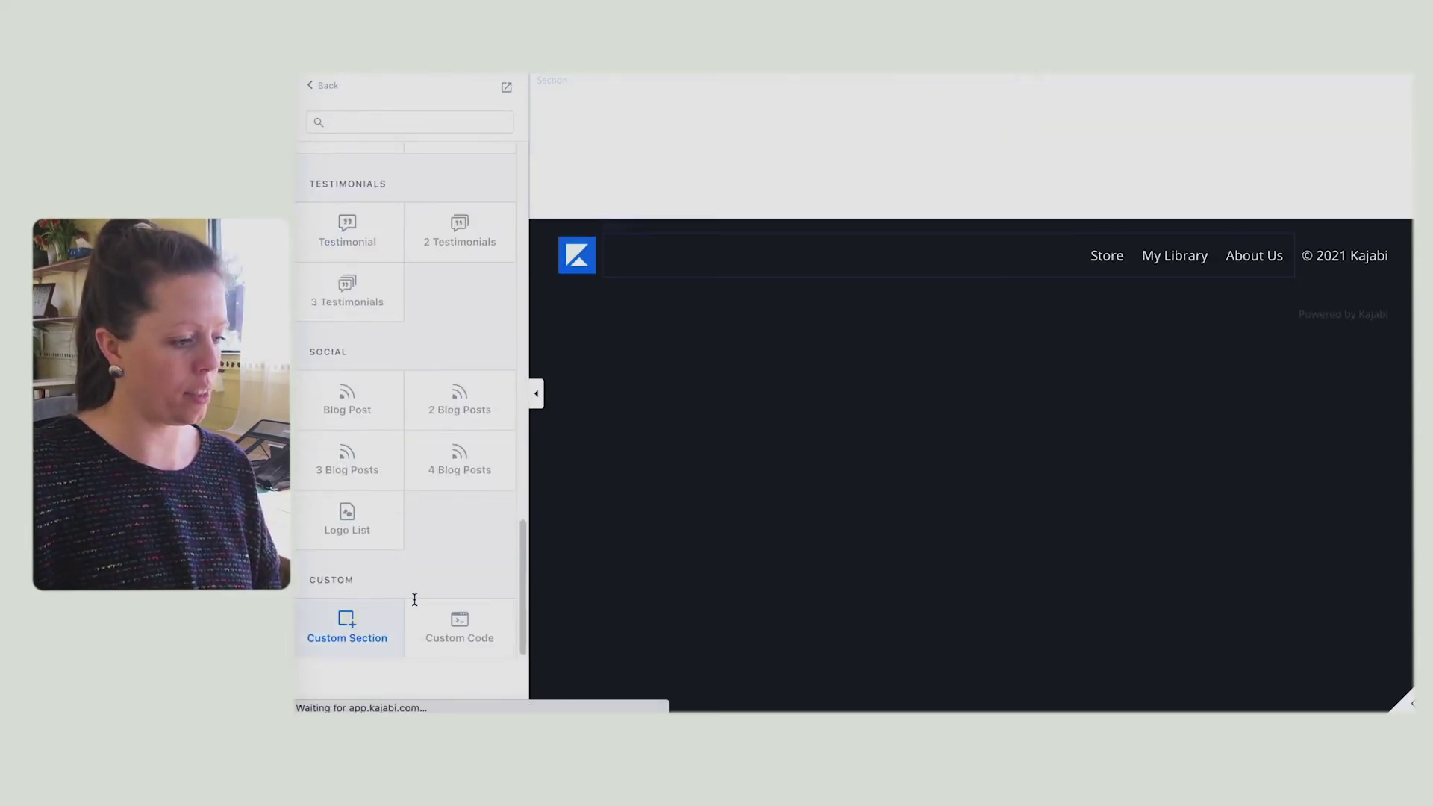
pyautogui.click(380, 187)
pyautogui.scroll(-1, 385, 634)
pyautogui.click(347, 601)
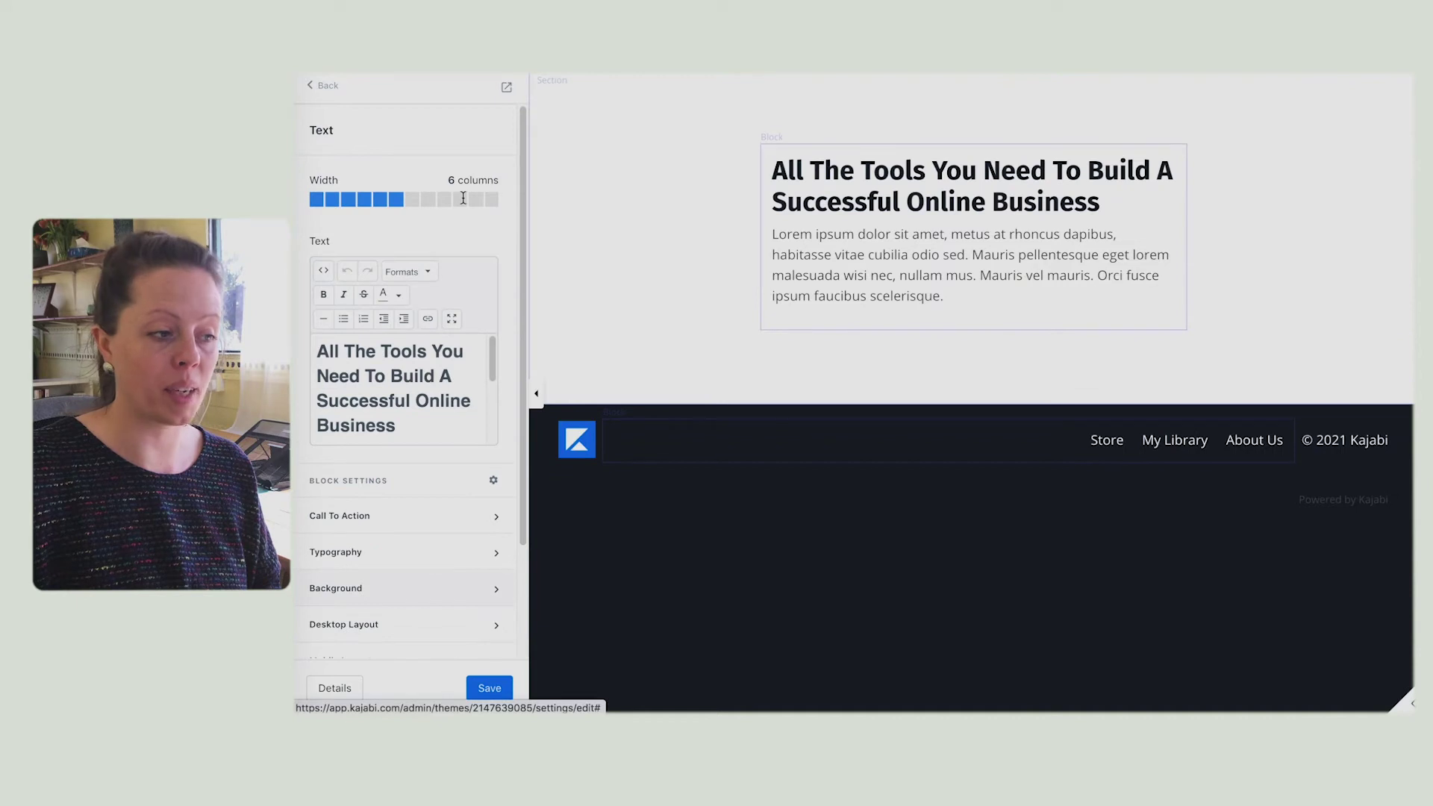
pyautogui.click(461, 198)
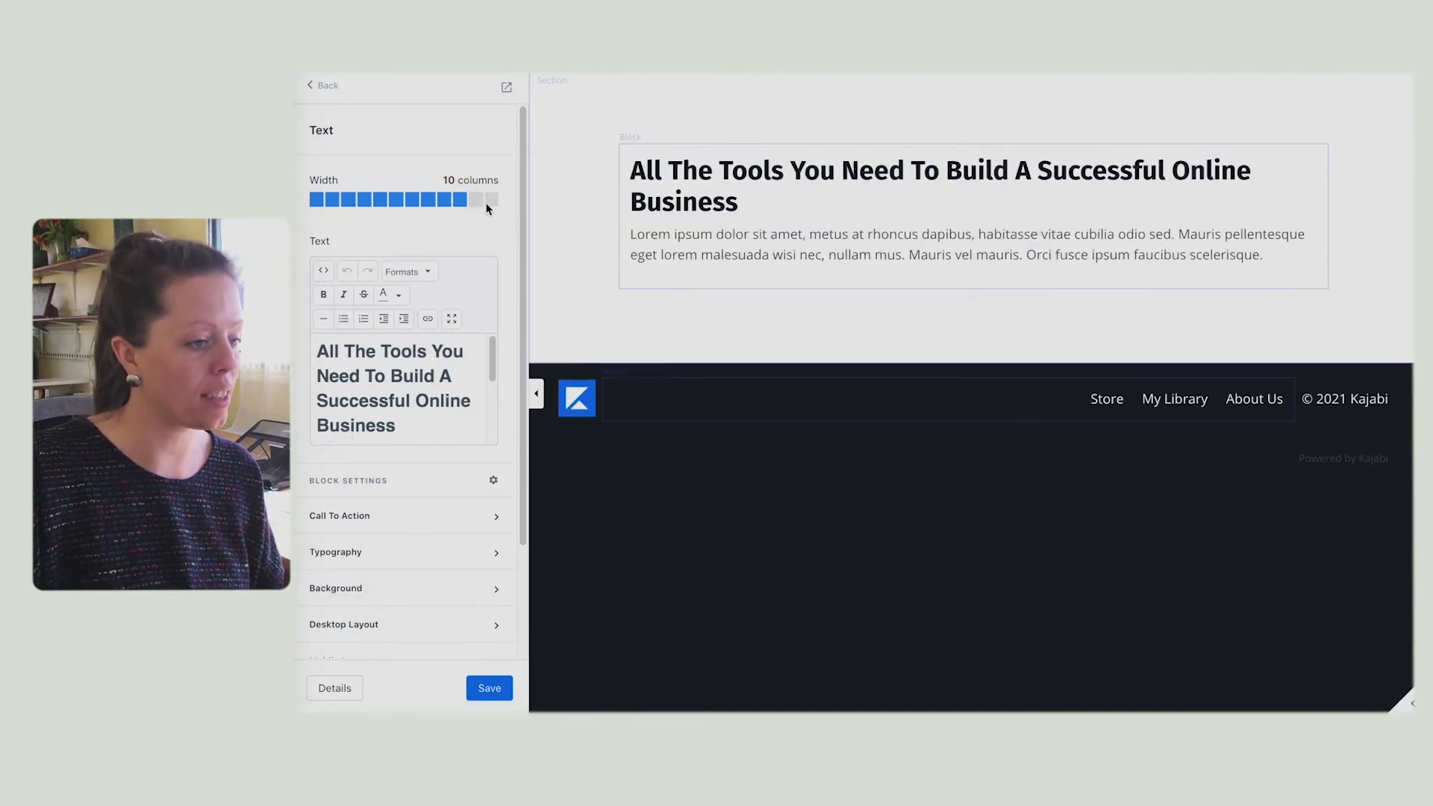
# Step: Copy the thank-you text starting "HOORAY! You have just taken a powerful step" from Notes and replace the text block's placeholder with it
pyautogui.click(277, 253)
pyautogui.click(542, 394)
pyautogui.scroll(5, 539, 280)
pyautogui.moveTo(539, 252); pyautogui.dragTo(1336, 276)
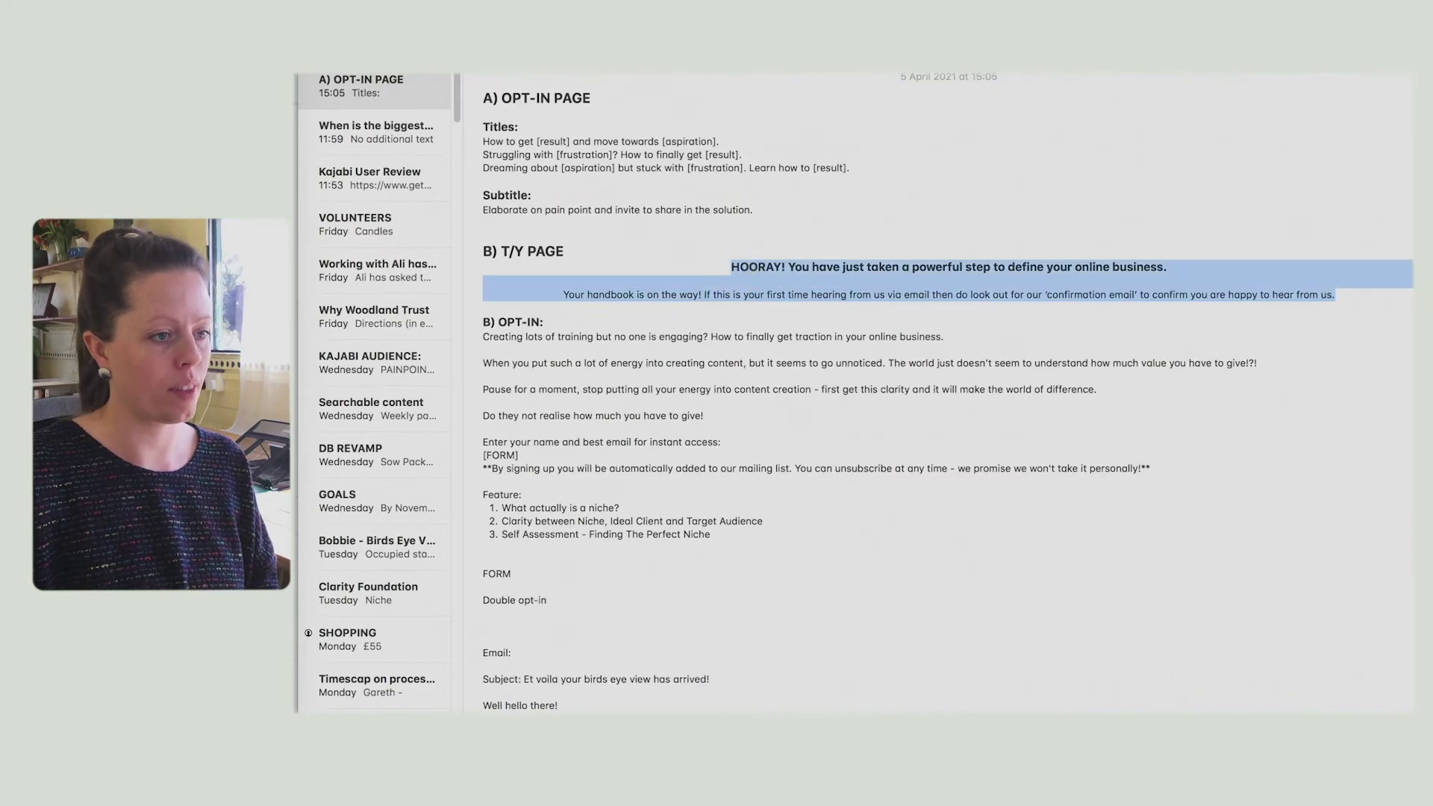
pyautogui.press('super+Tab')
pyautogui.moveTo(321, 352); pyautogui.dragTo(492, 529)
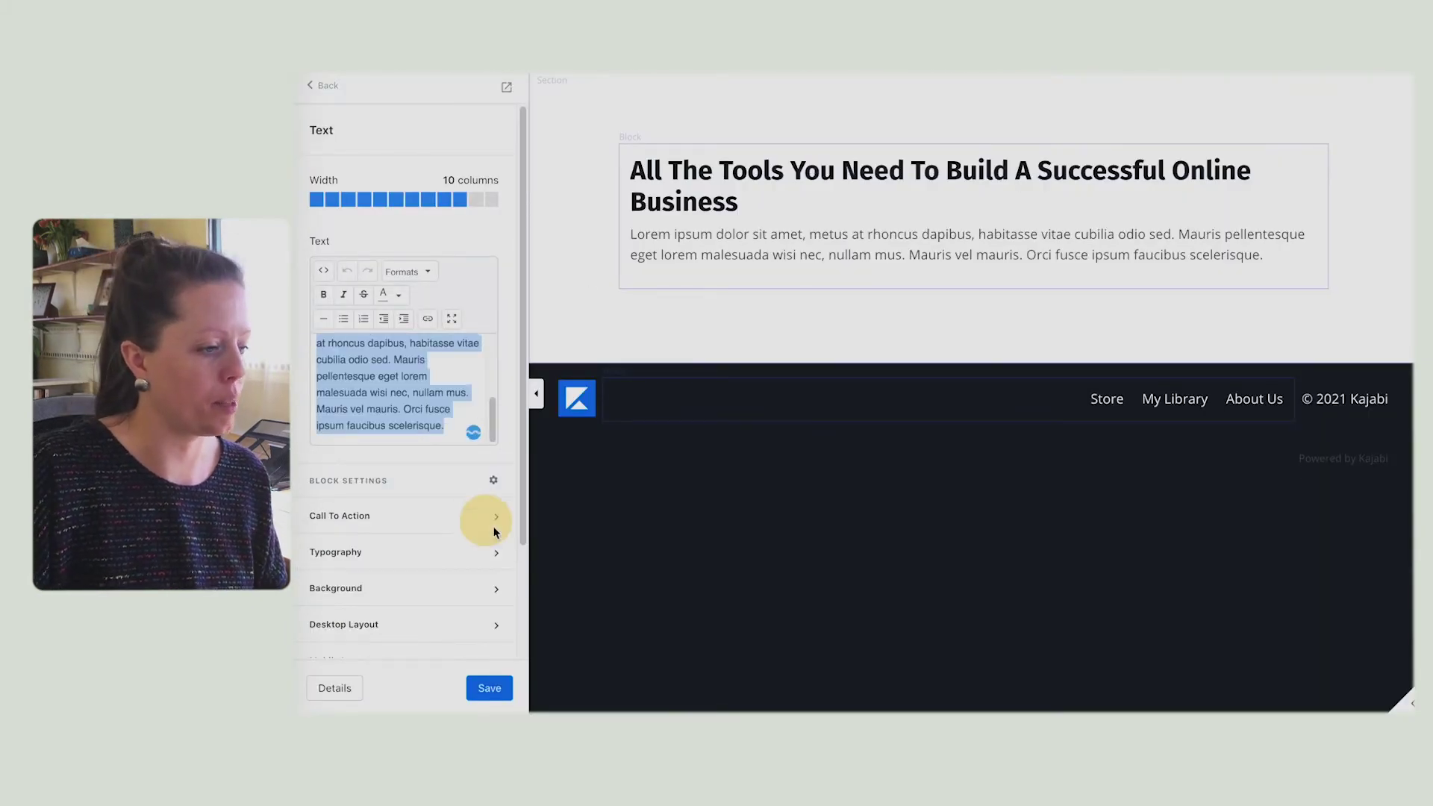
pyautogui.write("Your handbook is on the way! If this is your first time hearing from us via email then do look out for our 'confirmation email' to confirm you are happy to hear from us.")
pyautogui.scroll(2, 378, 405)
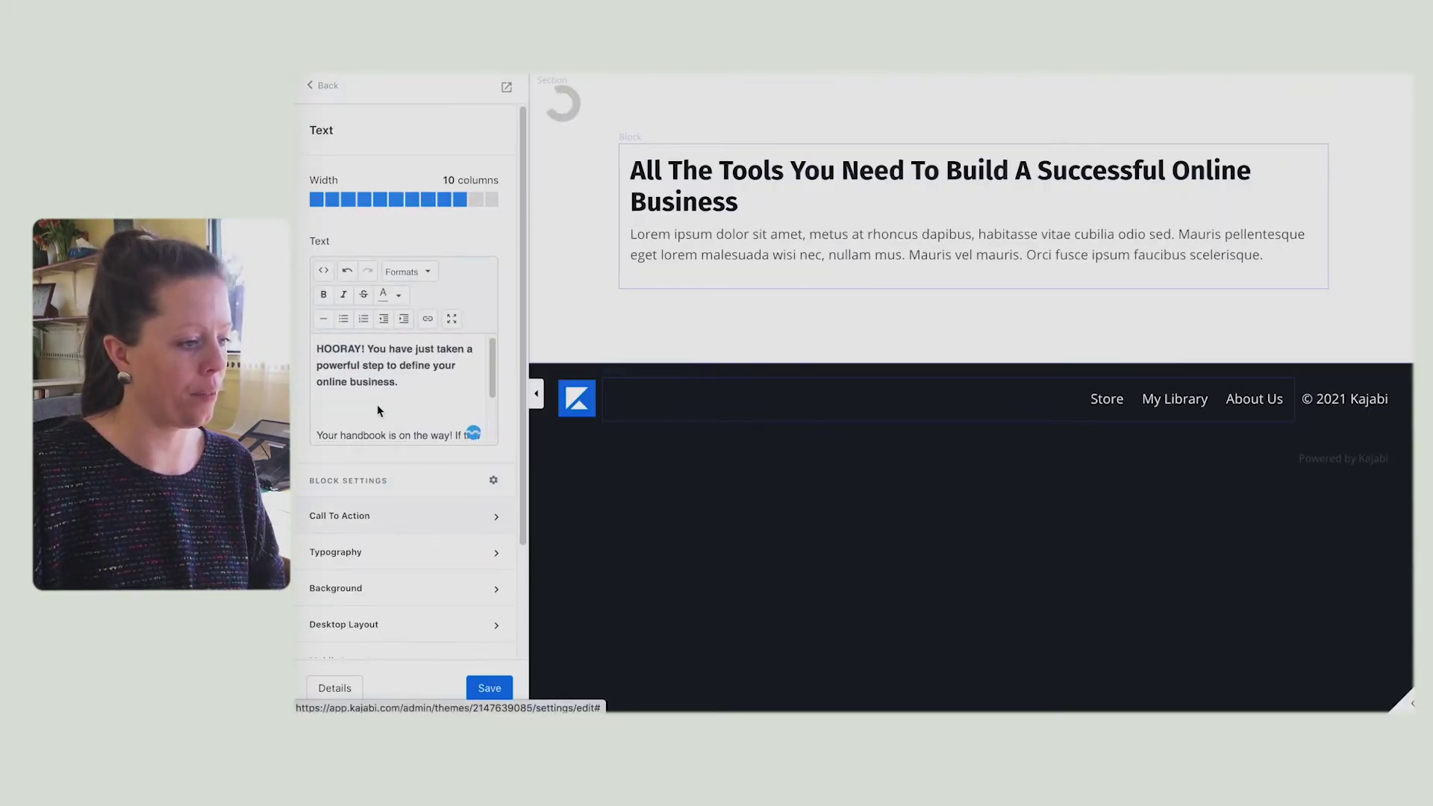
# Step: Format the "HOORAY! You have just taken a powerful step to define your online business." line as a heading and save the page
pyautogui.moveTo(380, 407); pyautogui.dragTo(317, 348)
pyautogui.click(407, 272)
pyautogui.moveTo(417, 300)
pyautogui.click(545, 297)
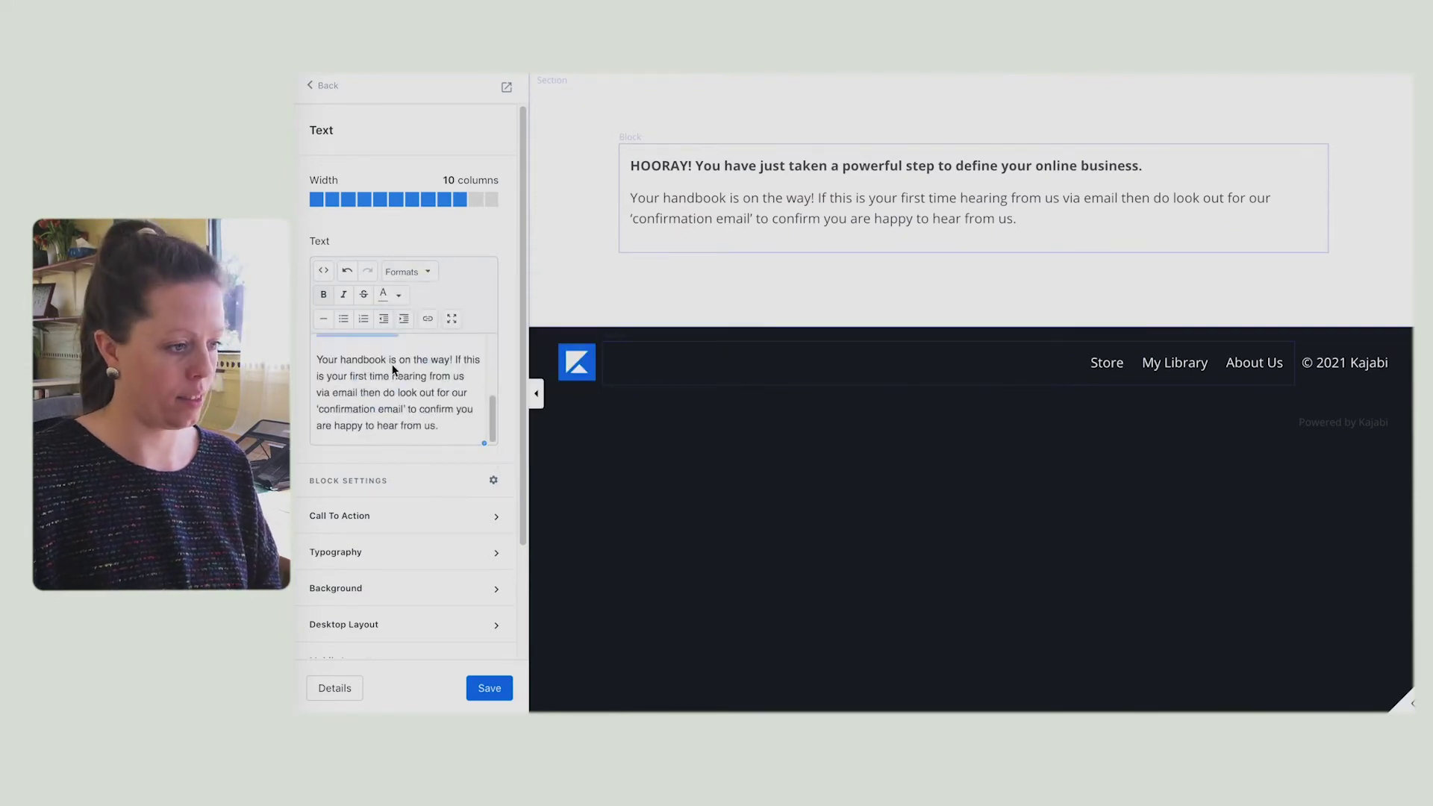
pyautogui.click(483, 687)
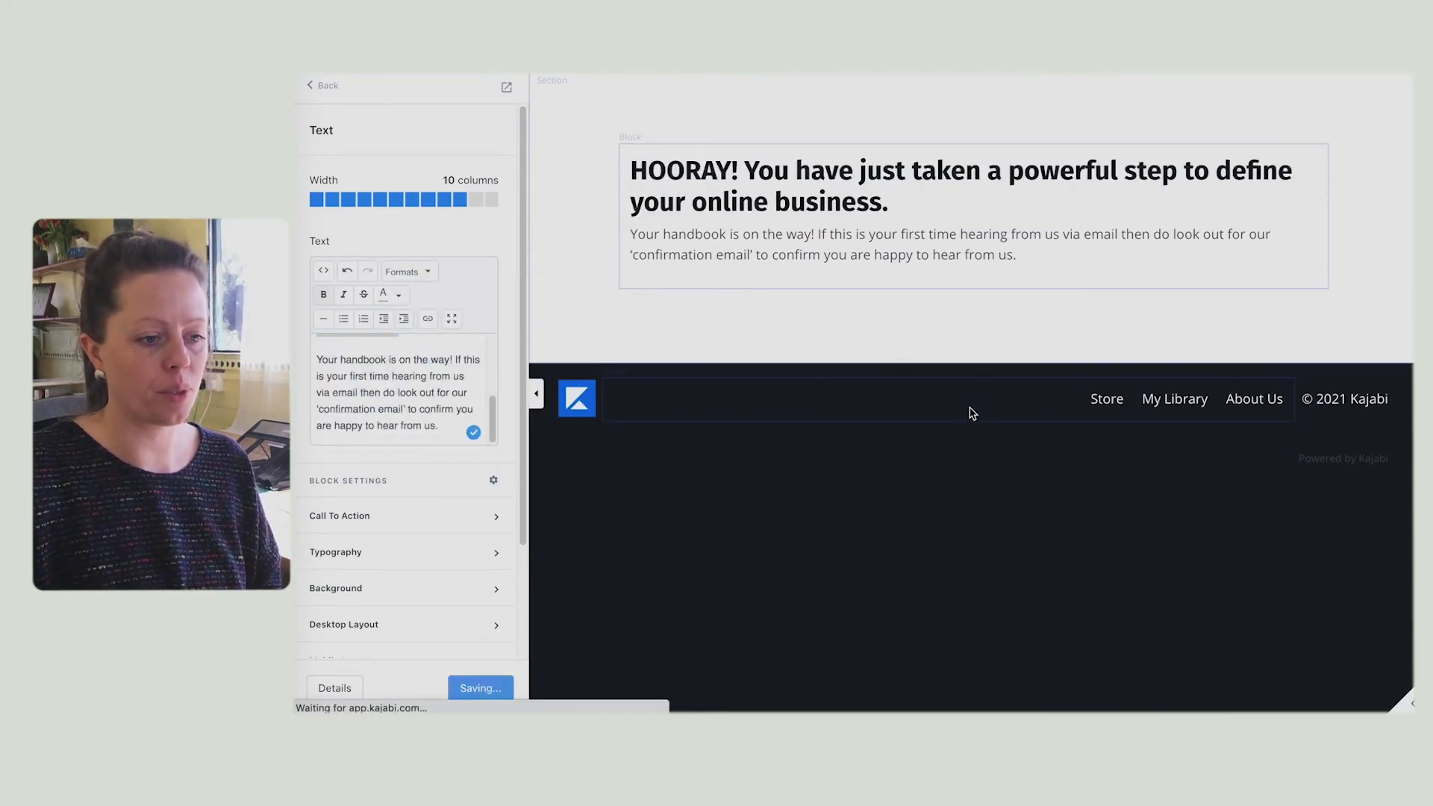
# Step: Delete the menu link list from the footer, change the copyright name to "Digital Bumpkin" and save the page
pyautogui.click(972, 411)
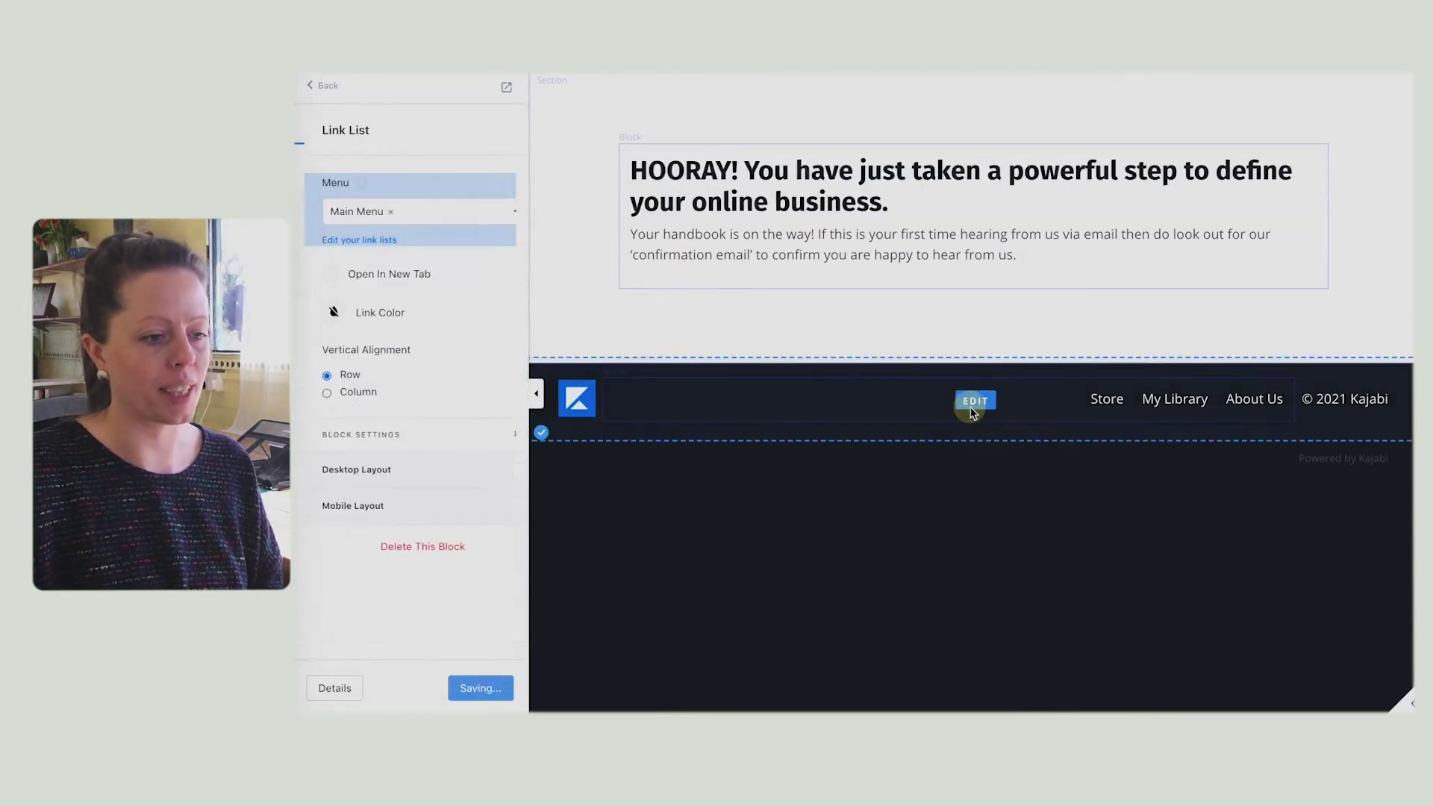
pyautogui.click(432, 545)
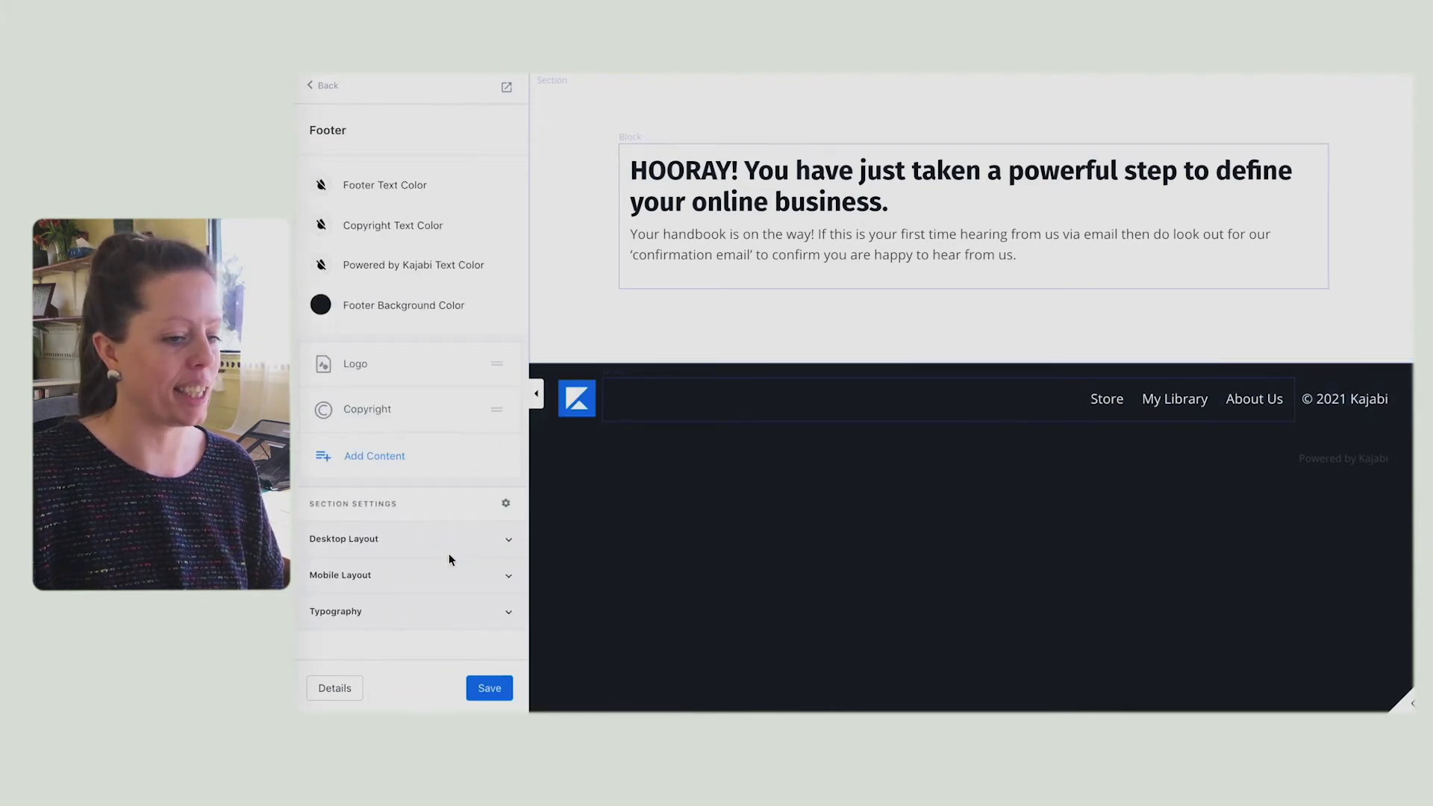
pyautogui.click(1362, 402)
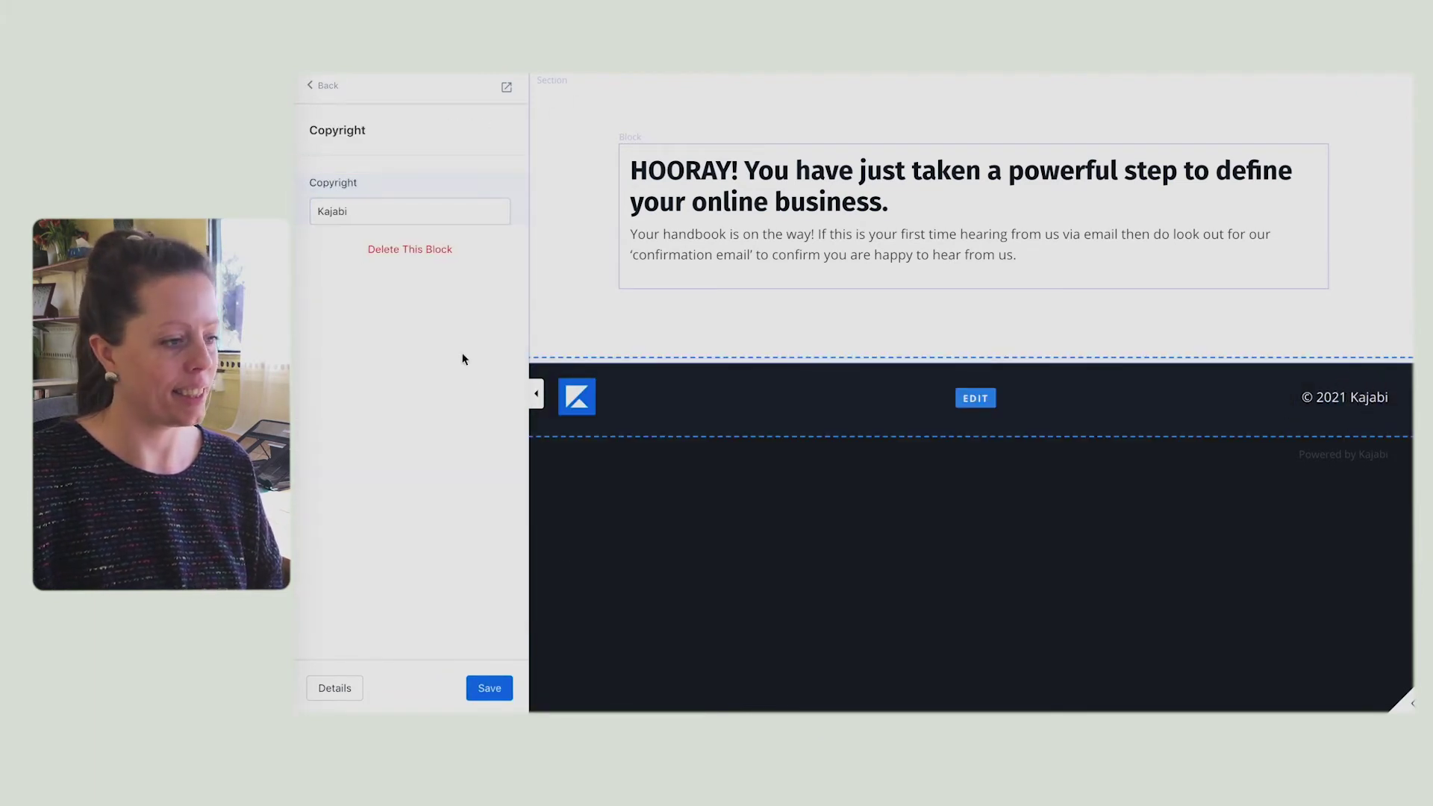
pyautogui.click(345, 209)
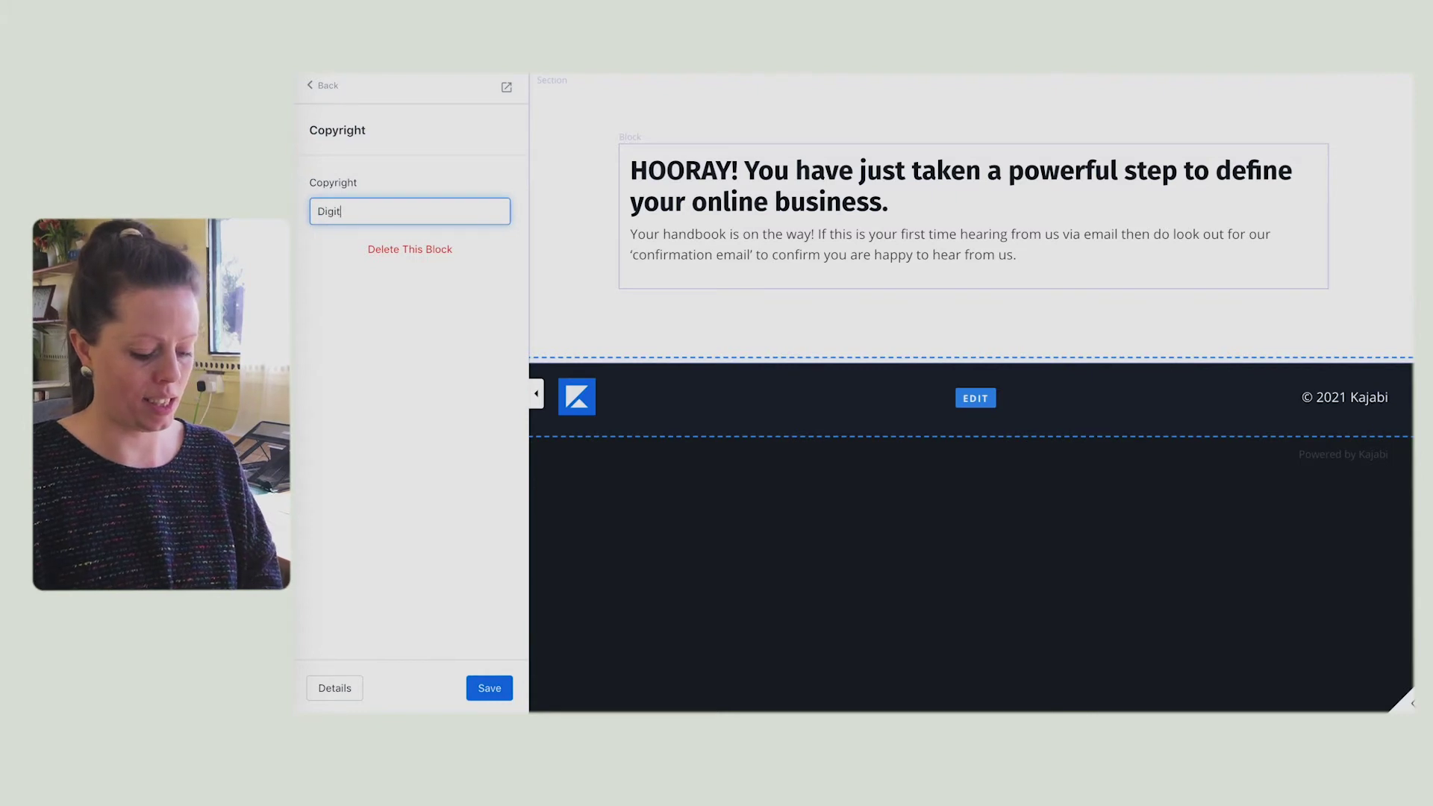
pyautogui.write('Digital Bumpkin')
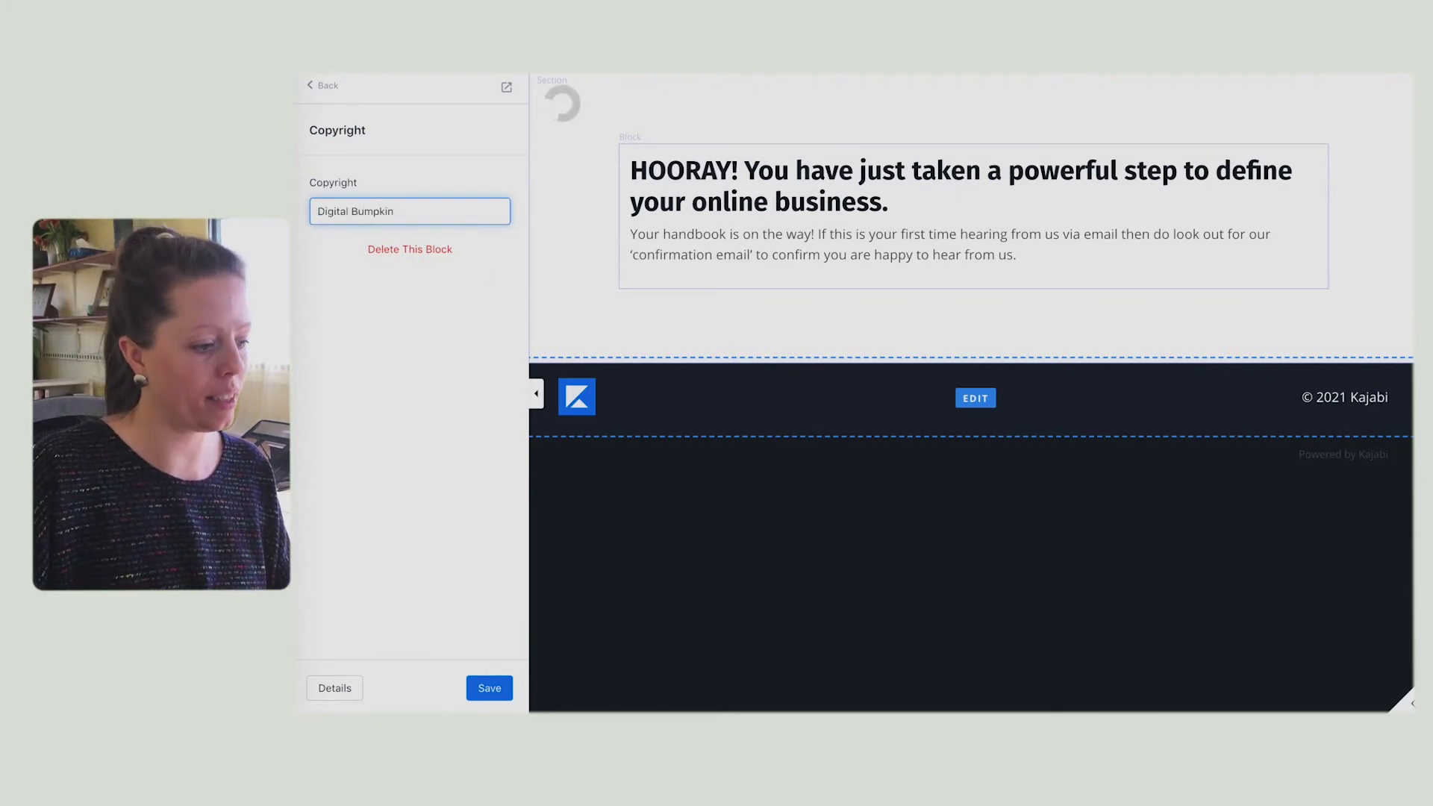
pyautogui.click(489, 688)
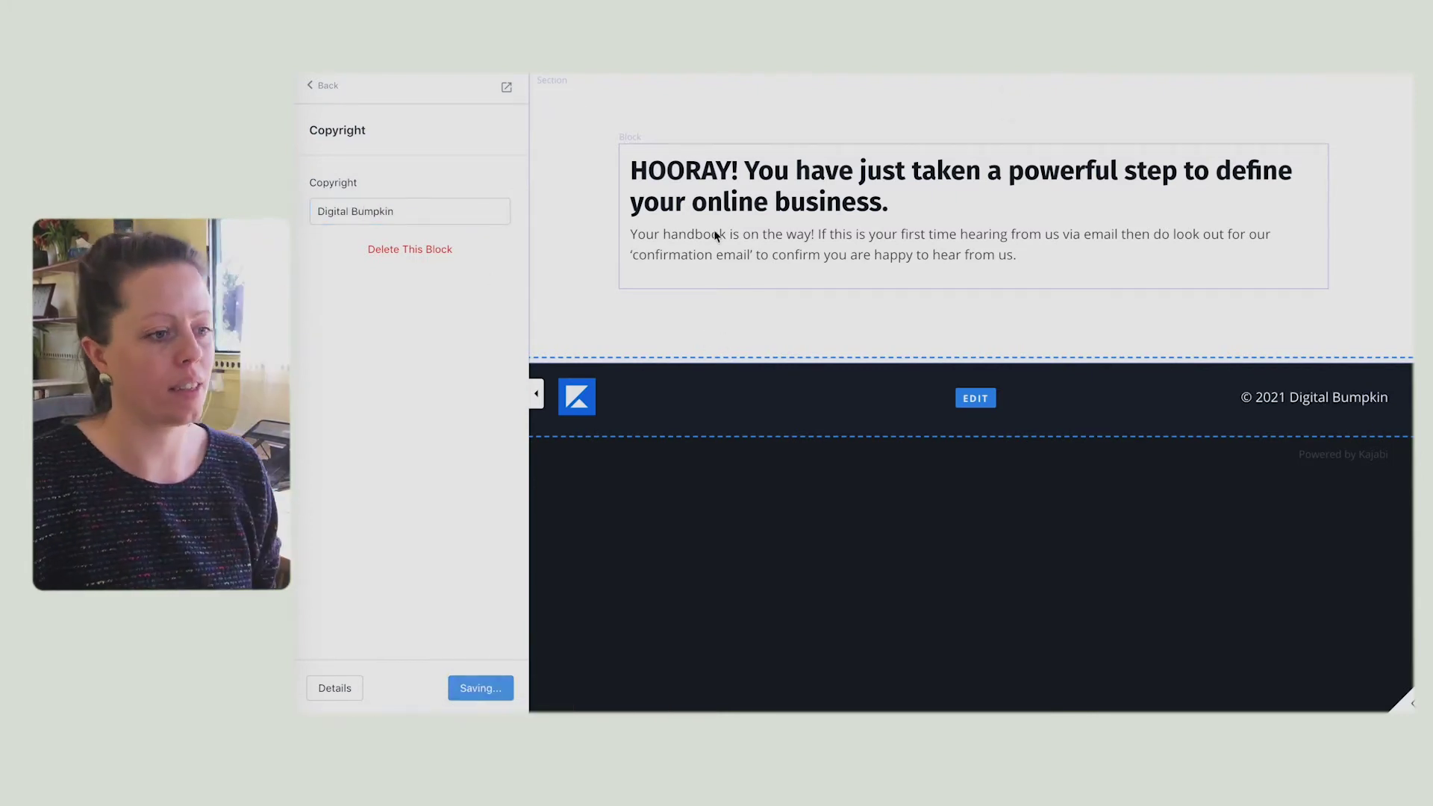
# Step: Replace the footer logo with the uploaded Digital Bumpkin logo image, searching the computer's files for "logo"
pyautogui.click(579, 407)
pyautogui.click(386, 403)
pyautogui.click(384, 426)
pyautogui.click(1098, 80)
pyautogui.write('logo')
pyautogui.click(806, 147)
pyautogui.click(1116, 428)
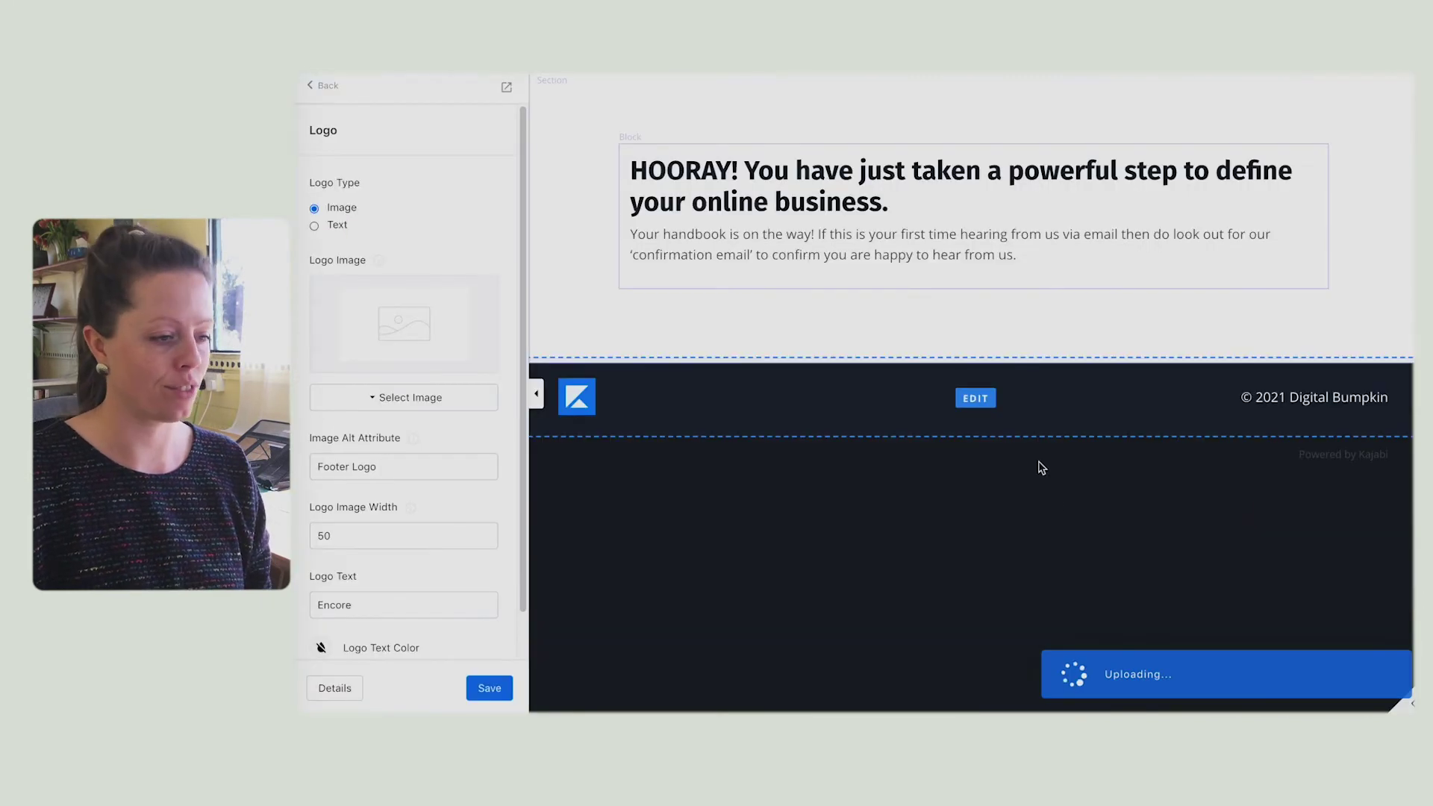
# Step: Set the footer logo's text to "Digital Bumpkin", its image width to 150 and its alt attribute to "Digital Bumpkin Logo"
pyautogui.doubleClick(335, 568)
pyautogui.write('Digital Bumpkin')
pyautogui.click(329, 499)
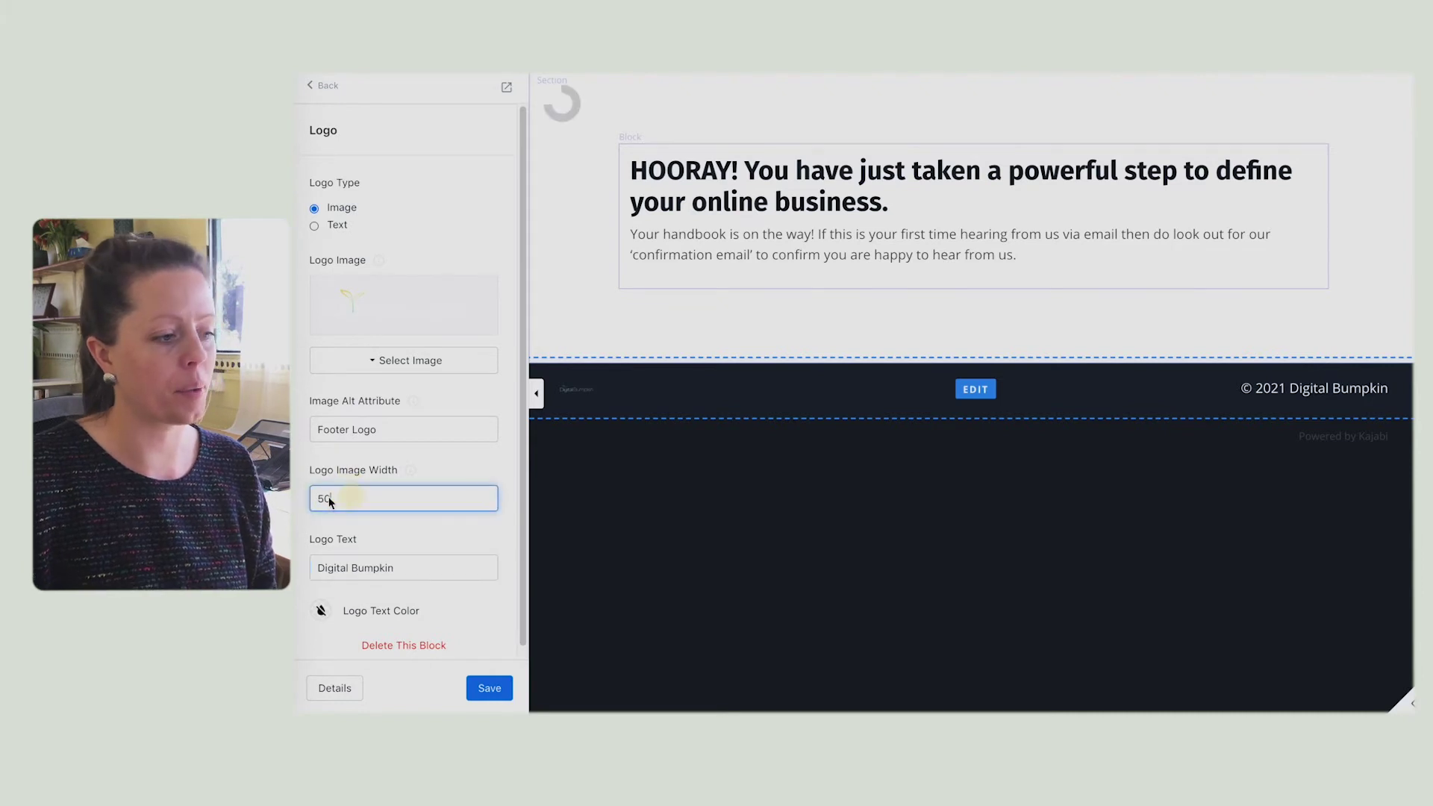
pyautogui.press('BackSpace')
pyautogui.press('BackSpace')
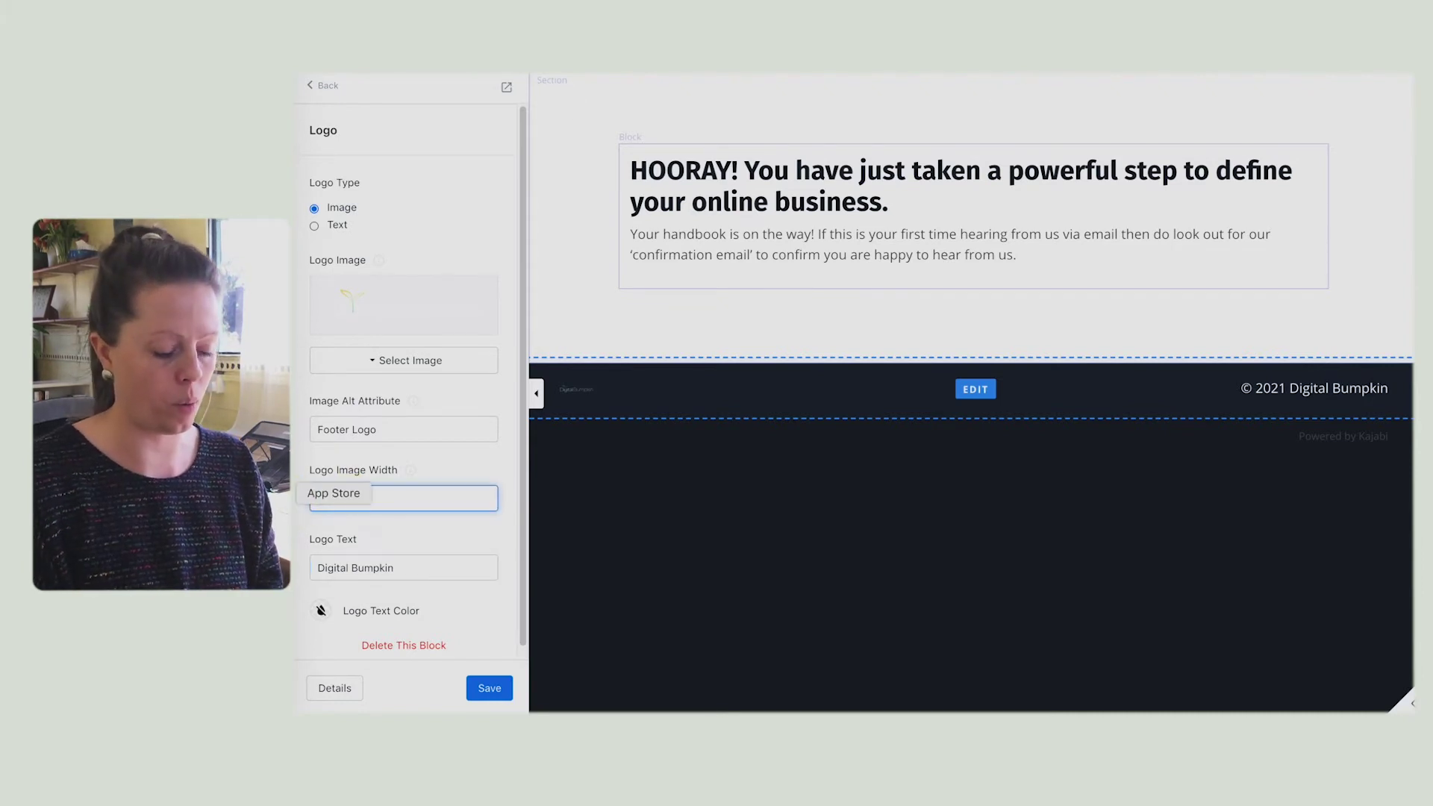
pyautogui.write('150')
pyautogui.hotkey('shift', 'Tab')
pyautogui.write('Digital Bumpkin')
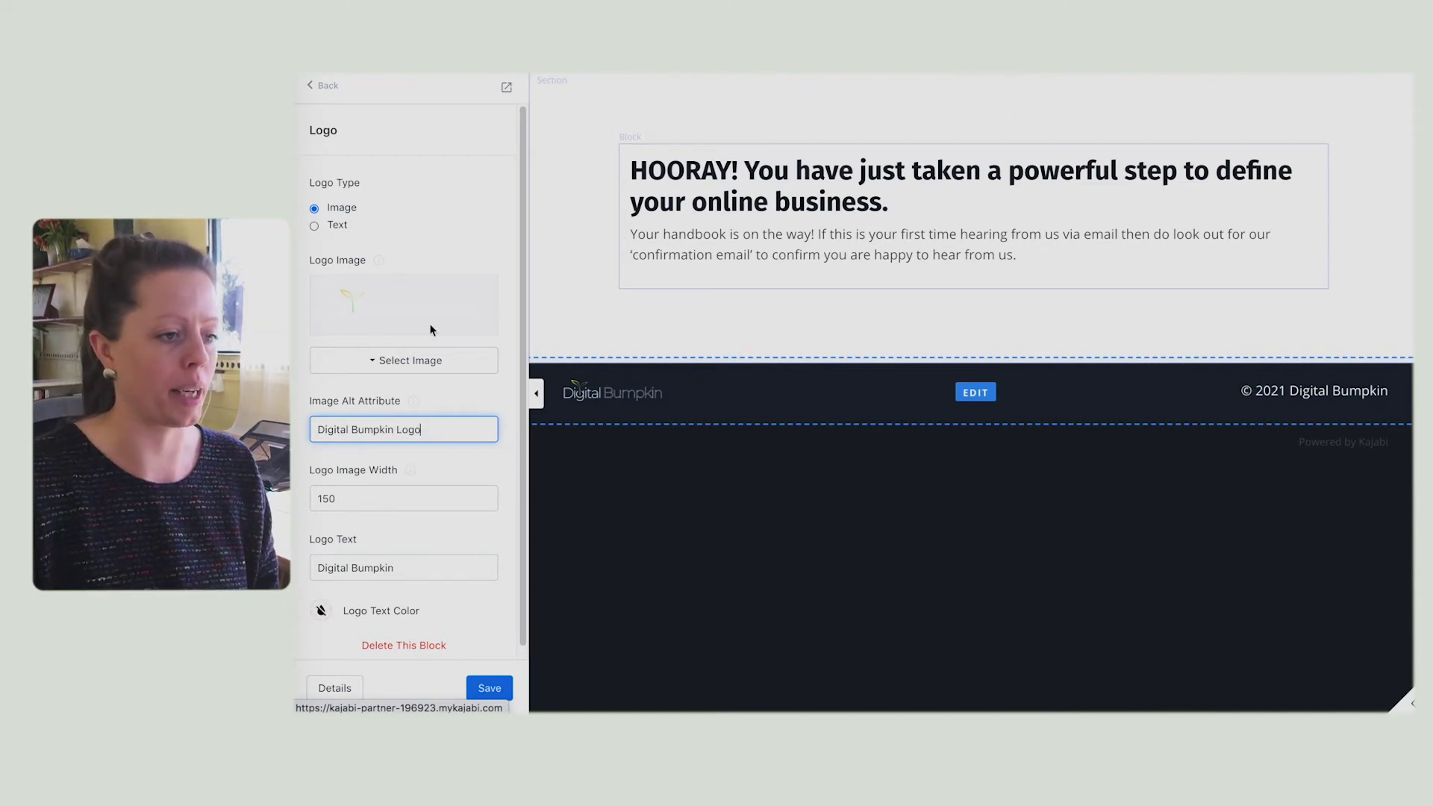
# Step: Center-align all the text in the thank-you message block
pyautogui.click(774, 202)
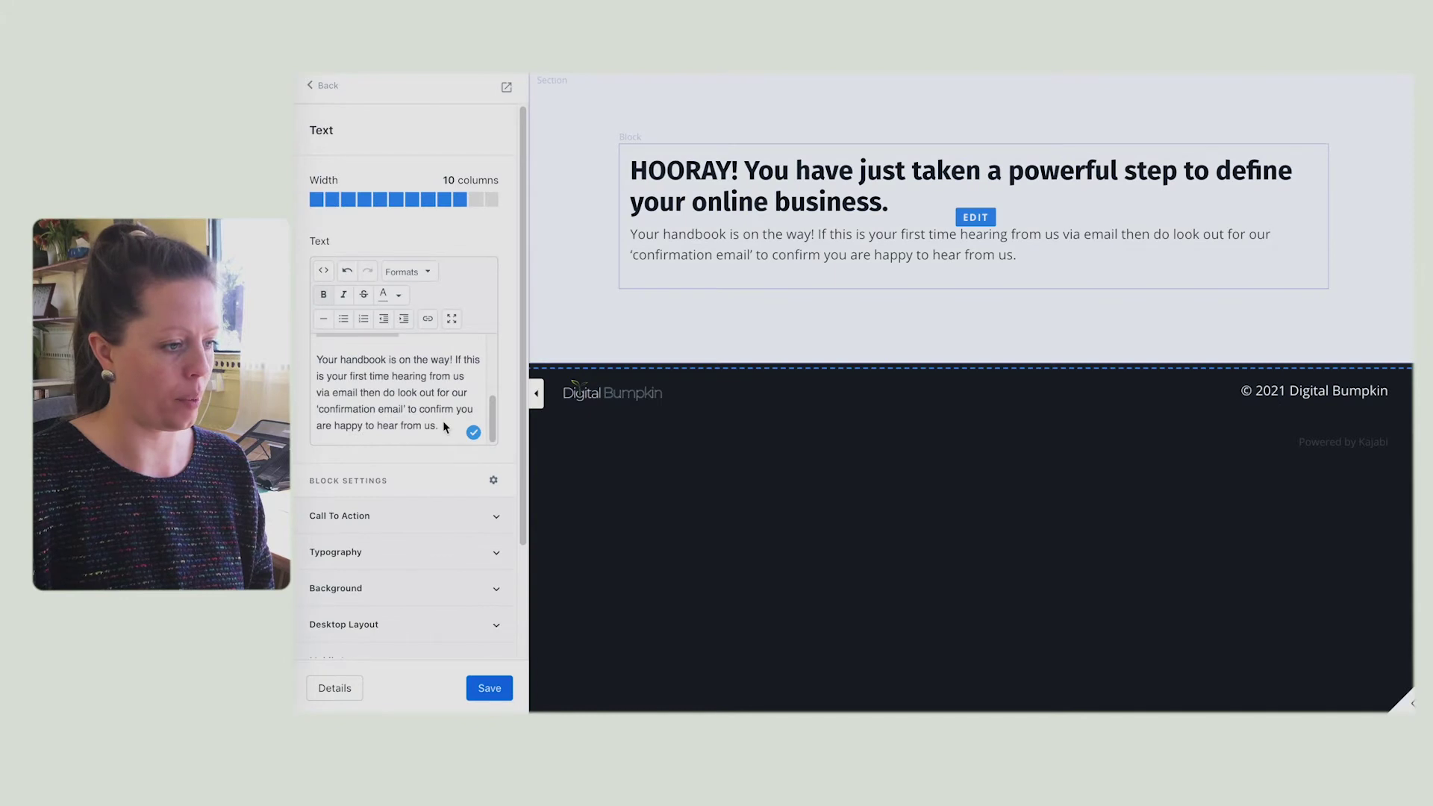
pyautogui.hotkey('ctrl', 'a')
pyautogui.click(427, 273)
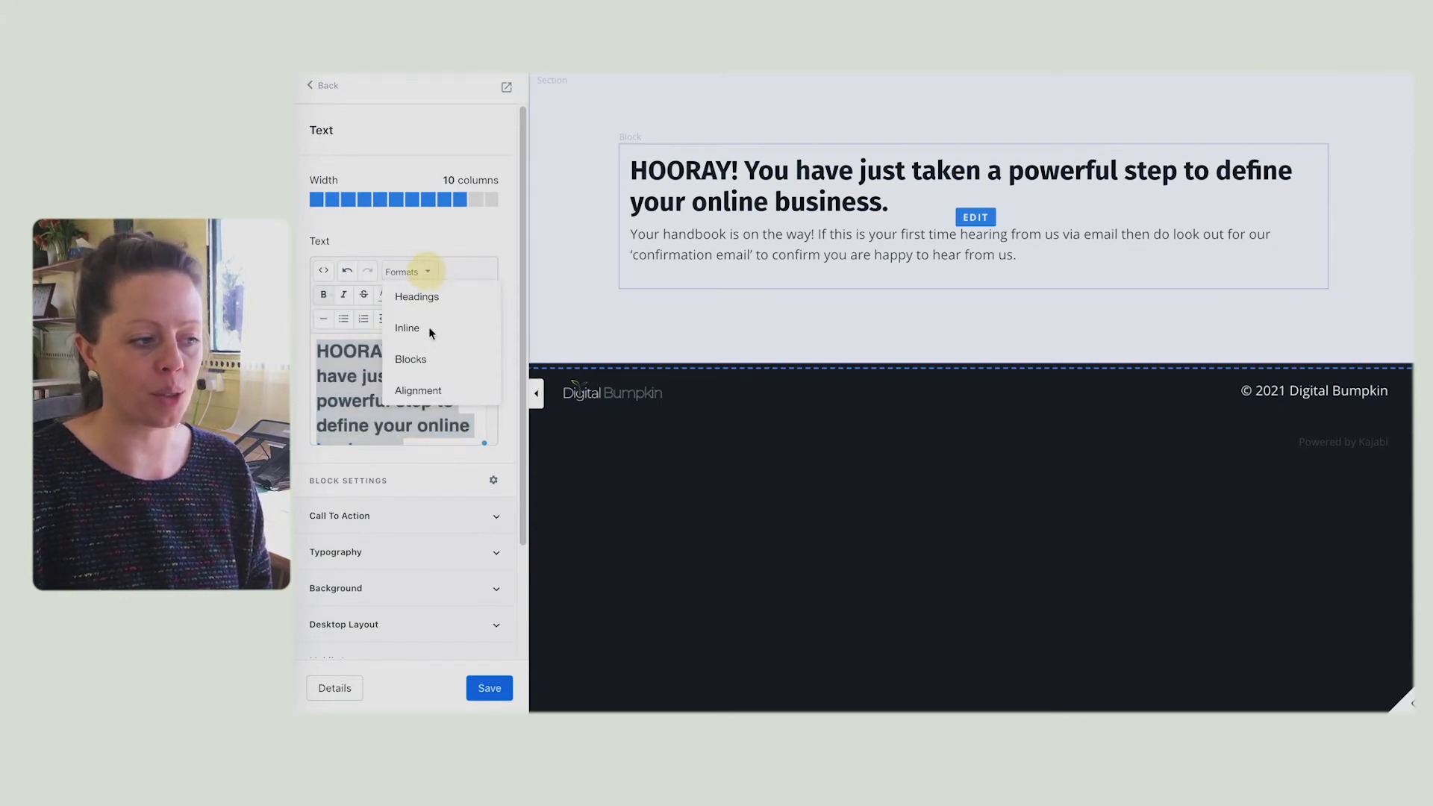
pyautogui.moveTo(435, 392)
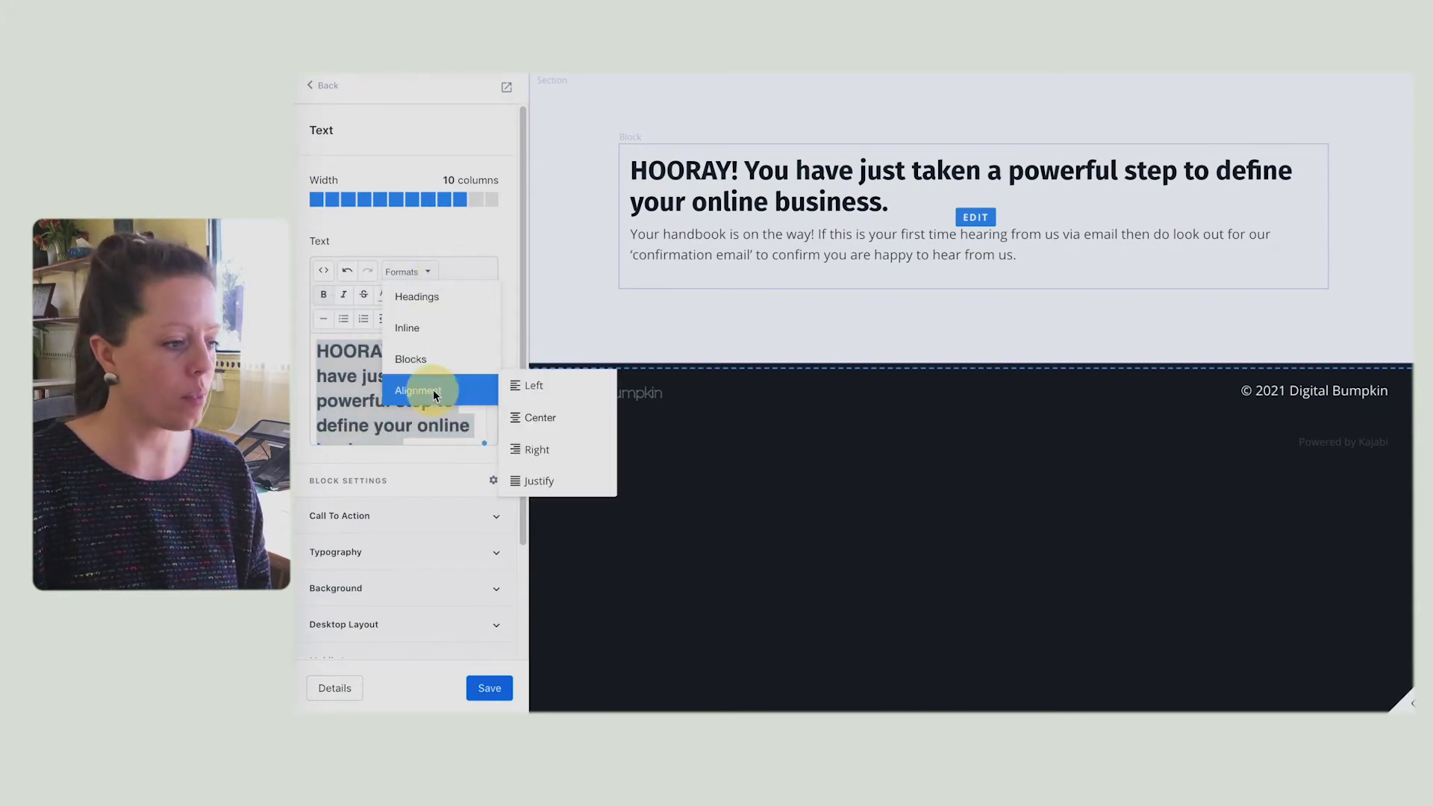
pyautogui.click(538, 417)
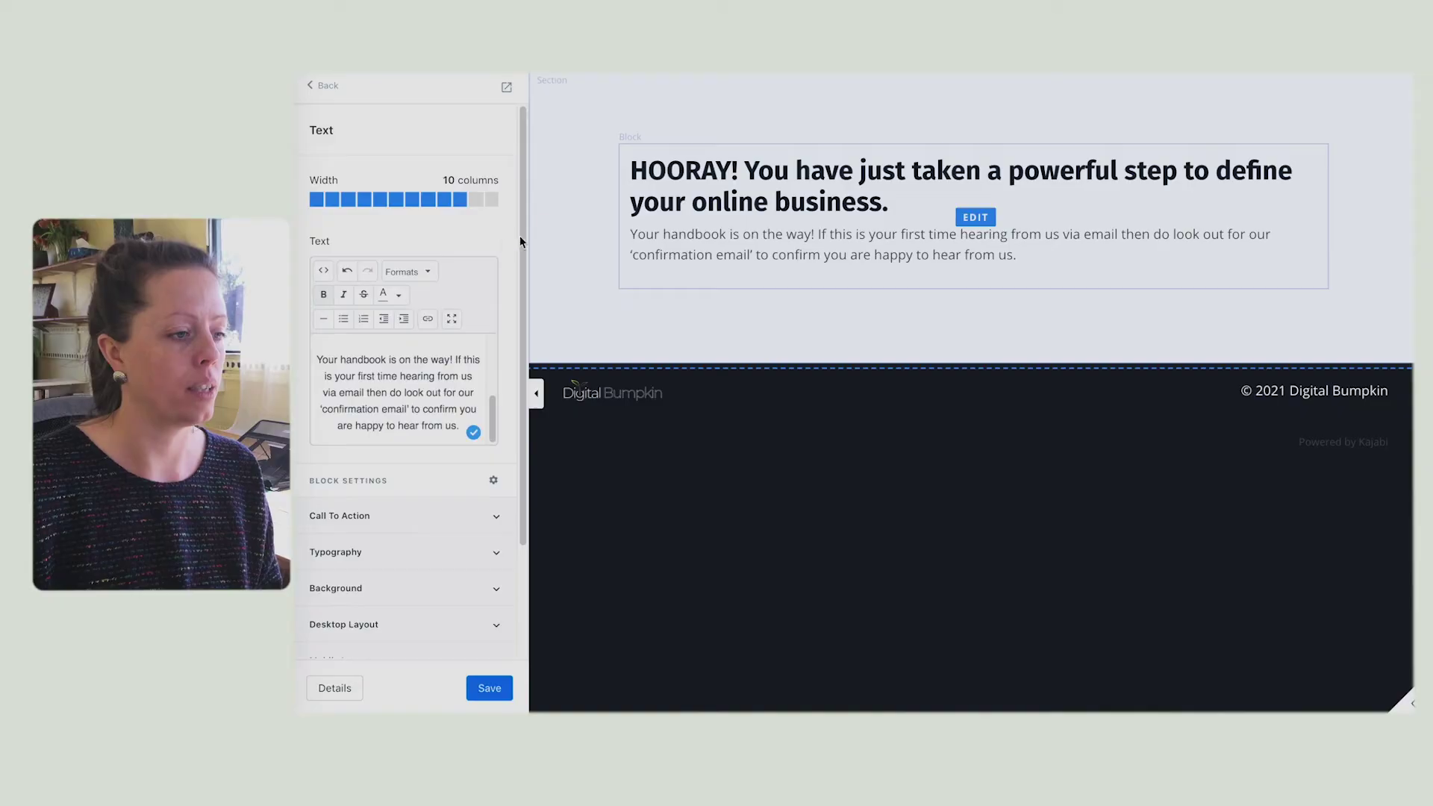
# Step: Make the section holding the thank-you message full height on desktop and save the page
pyautogui.click(563, 208)
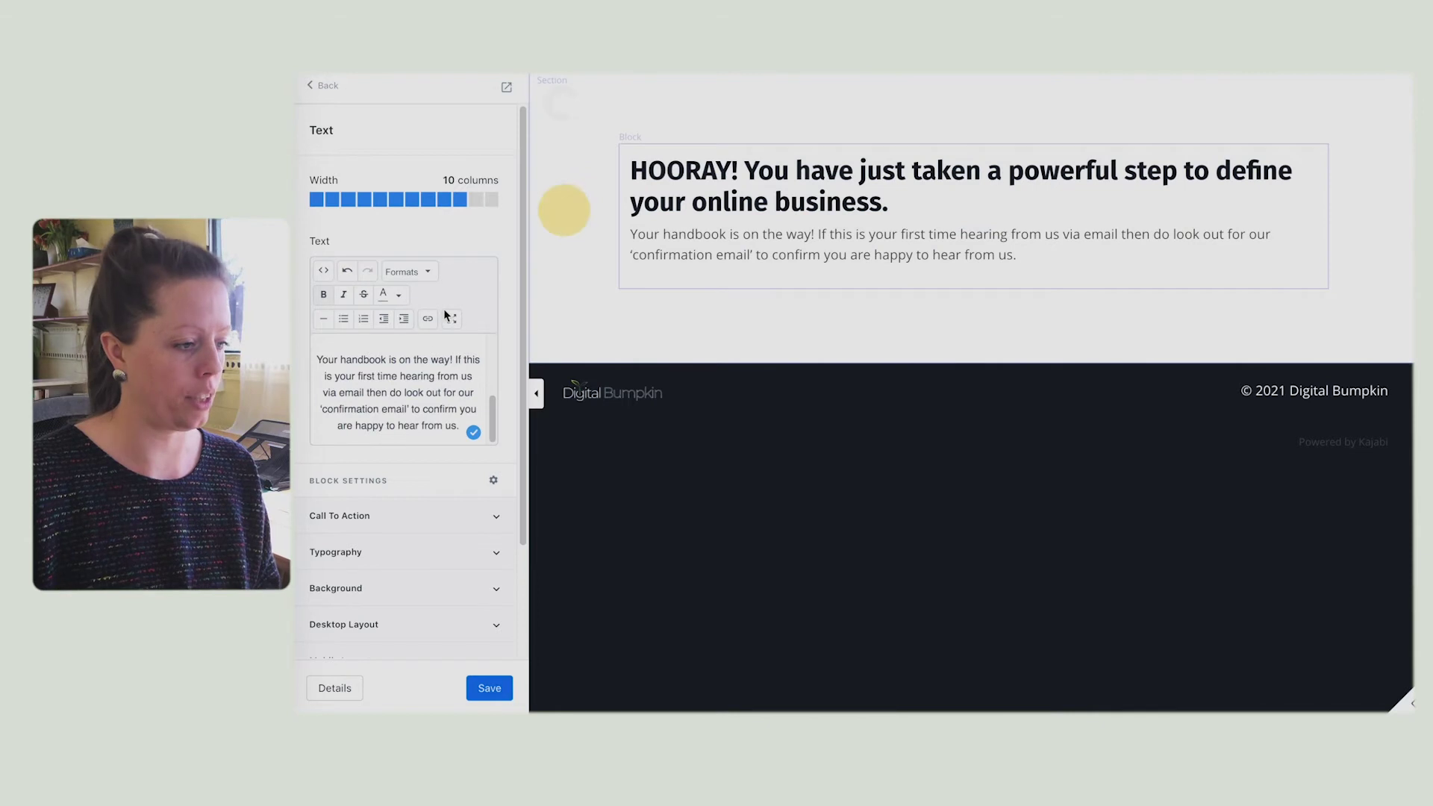
pyautogui.scroll(-5, 395, 526)
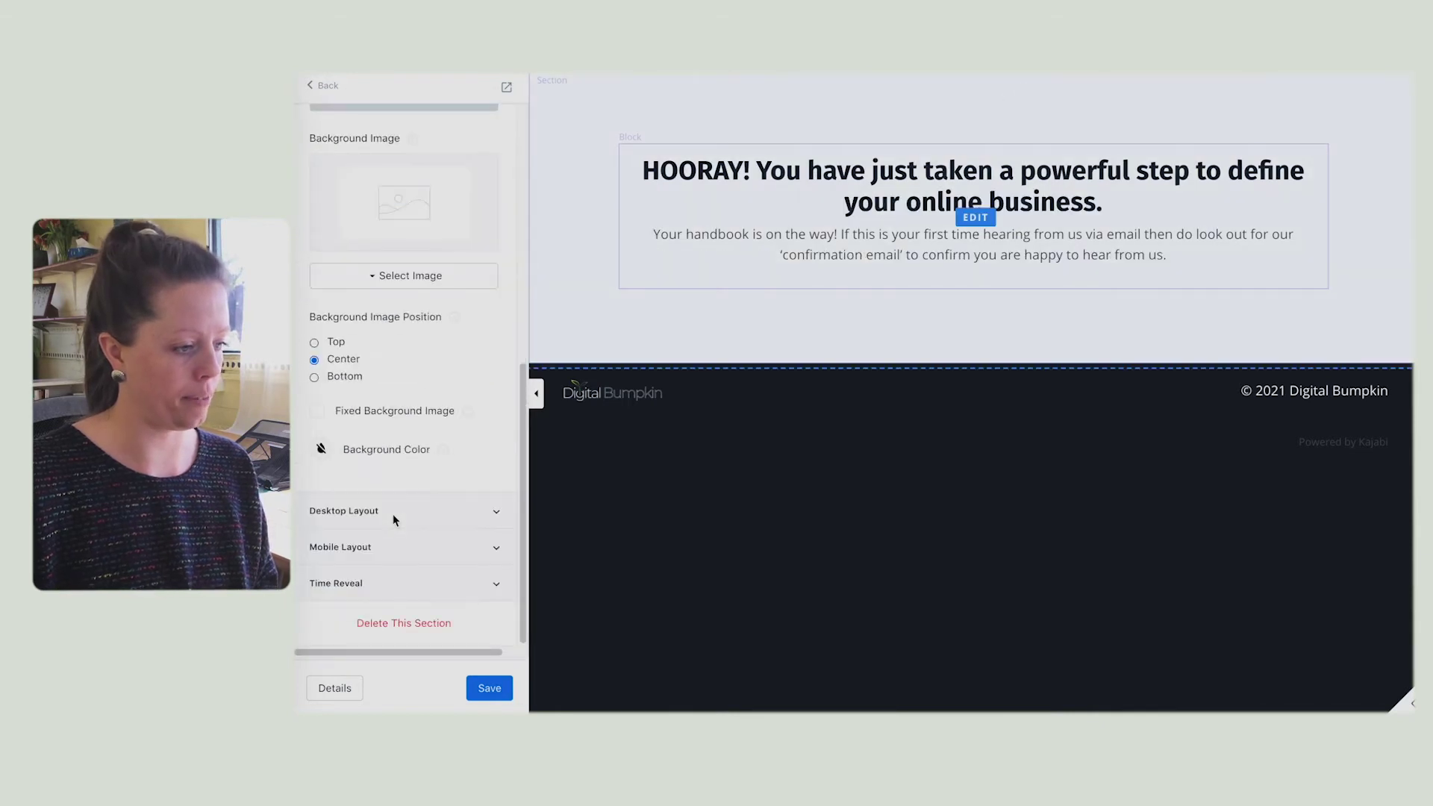
pyautogui.click(339, 507)
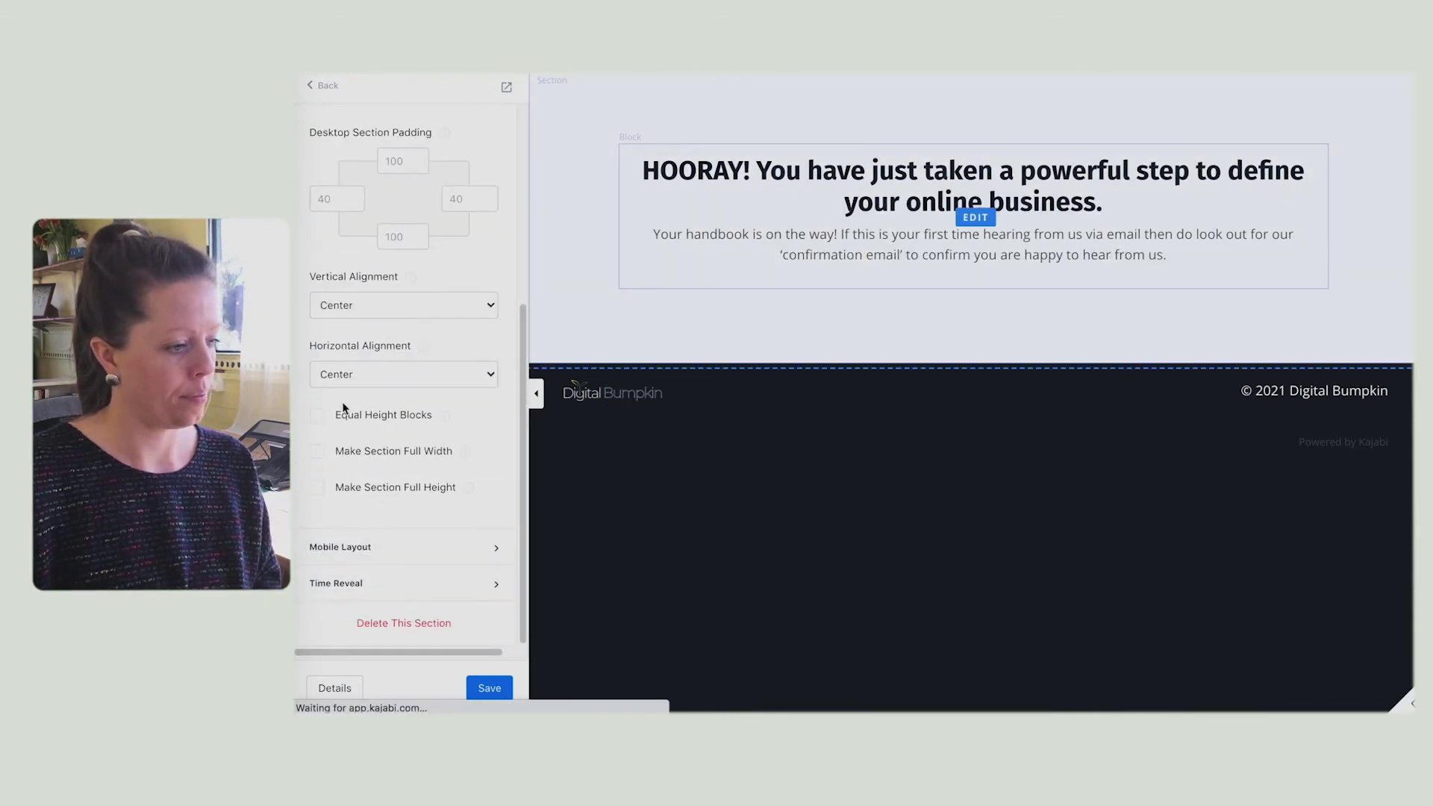
pyautogui.click(327, 487)
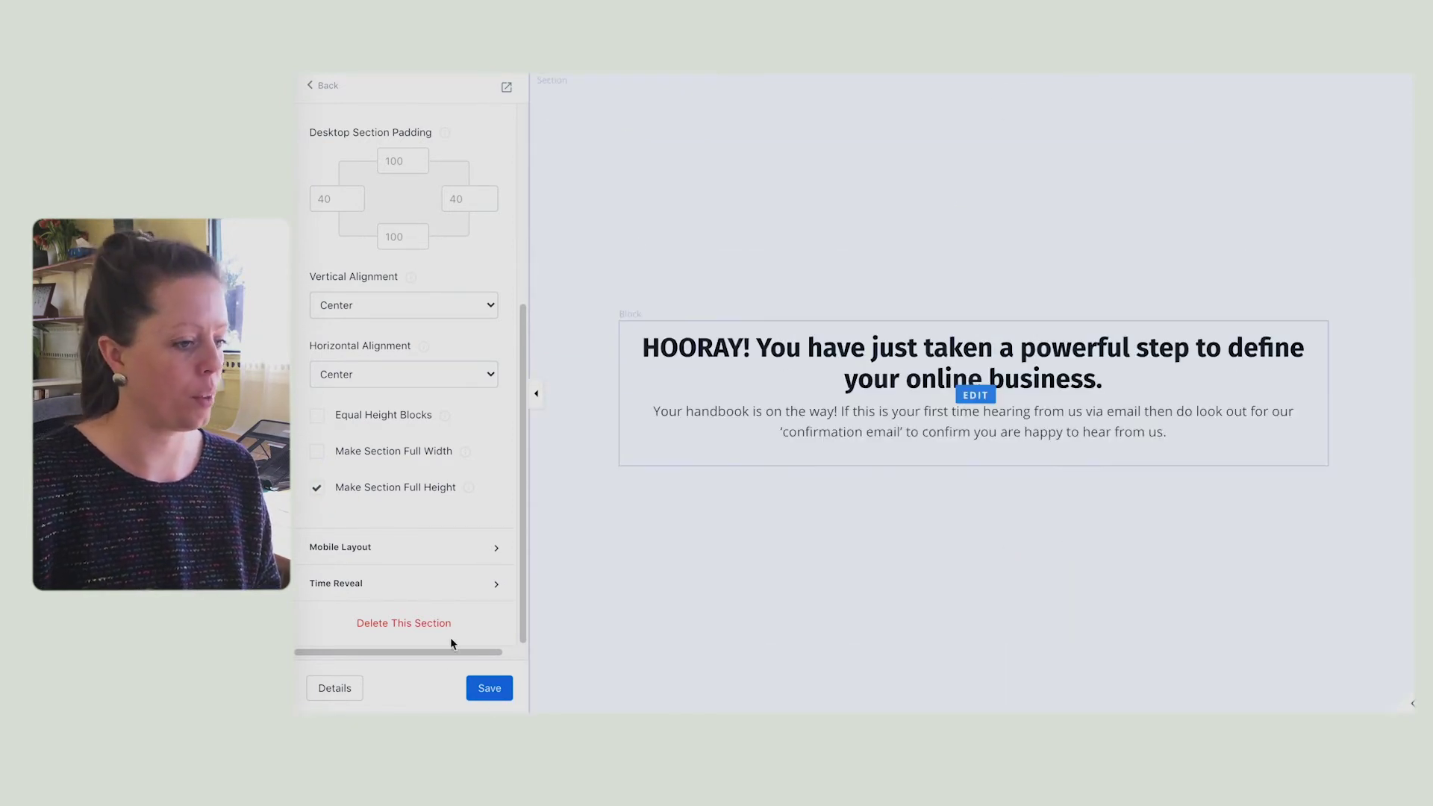
pyautogui.click(485, 687)
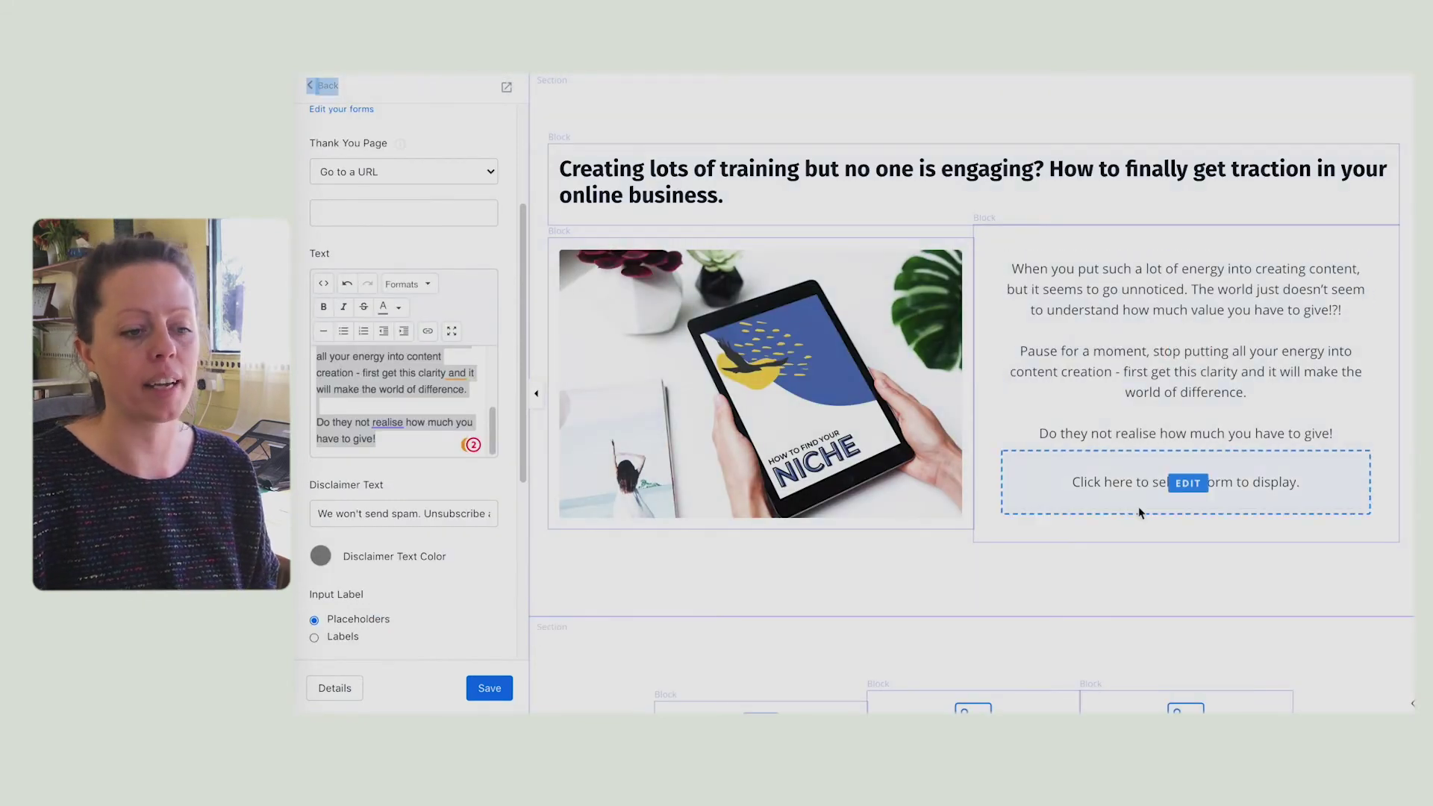
# Step: Assign the Niche Resource_Opt In form to the form block on the opt-in landing page
pyautogui.click(1145, 486)
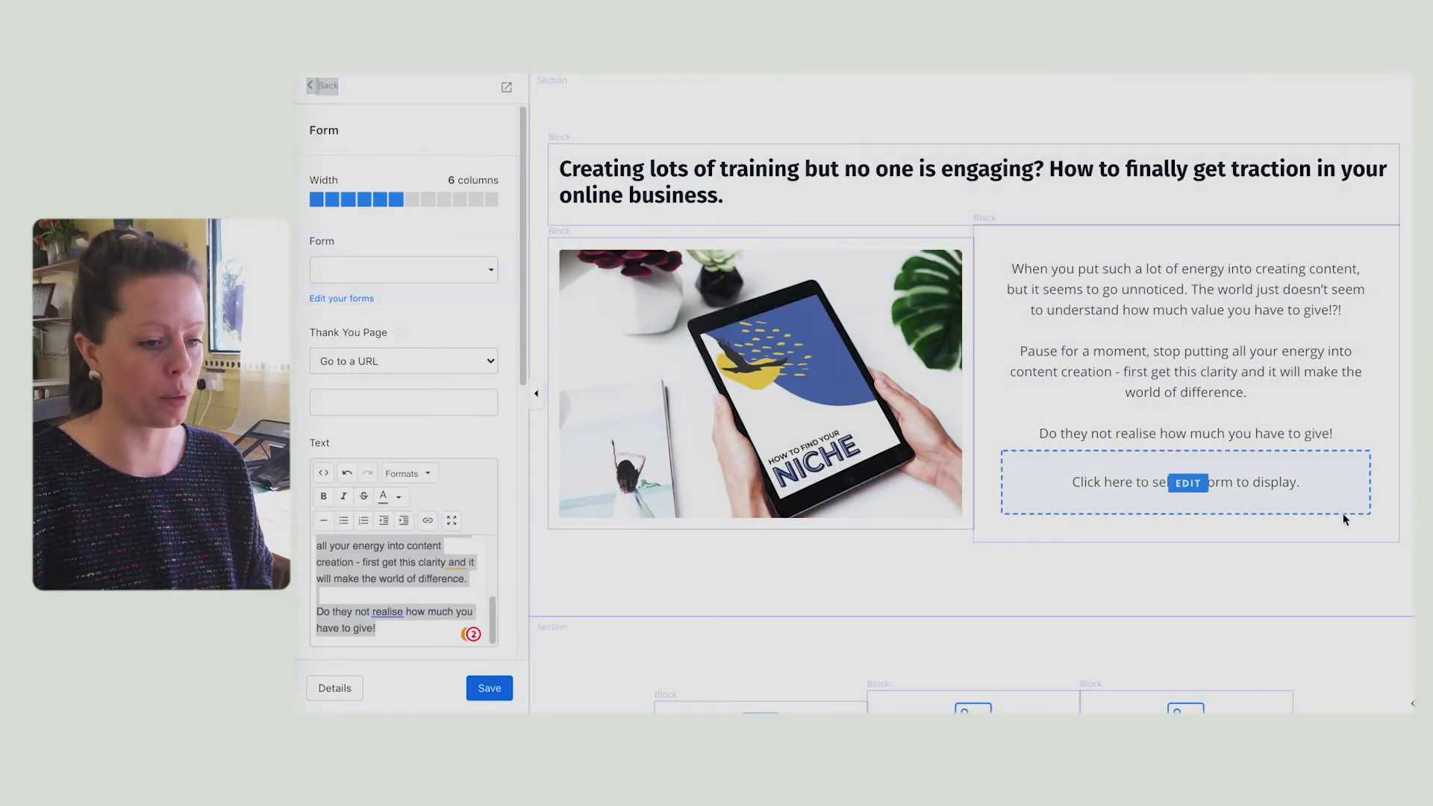
pyautogui.click(374, 271)
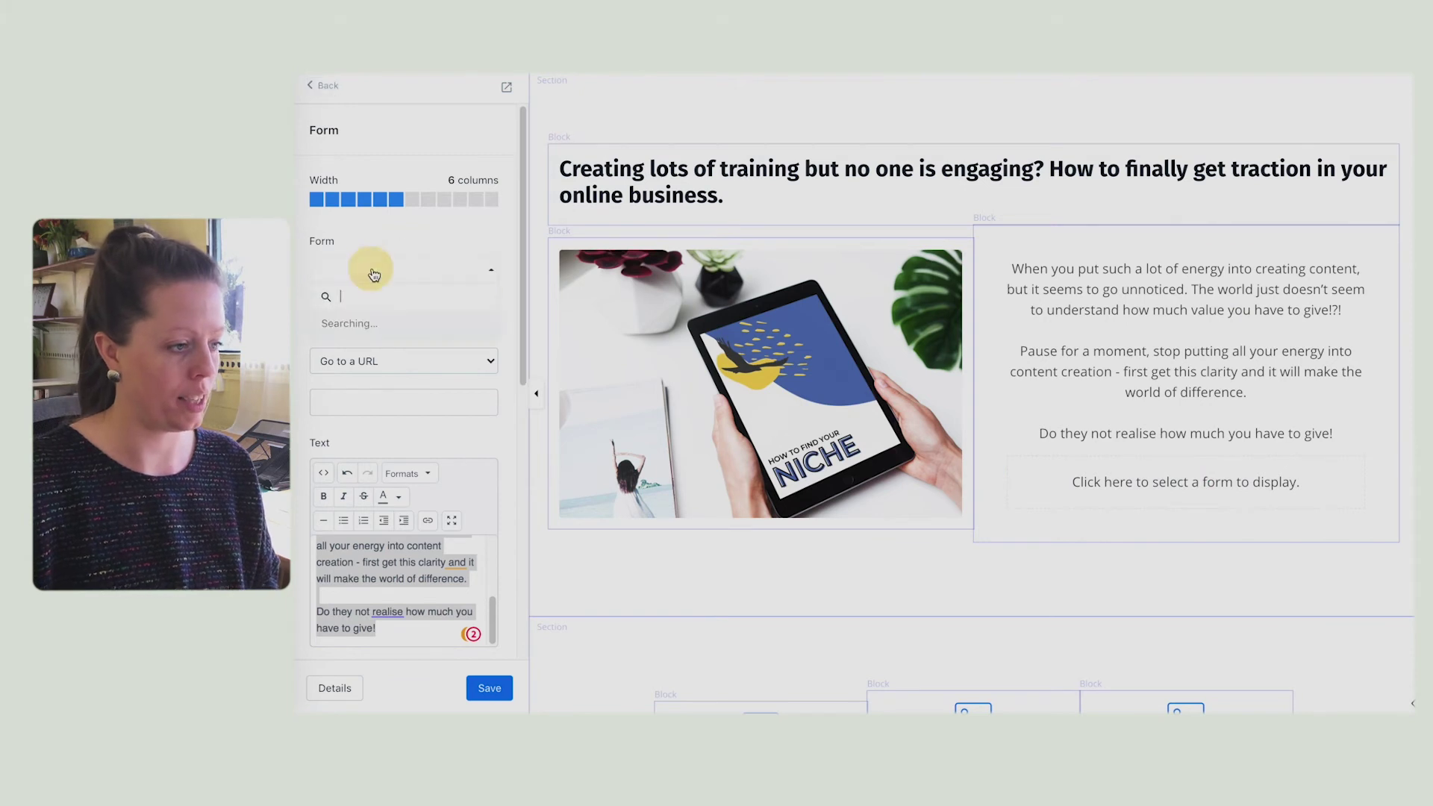
pyautogui.write('niche')
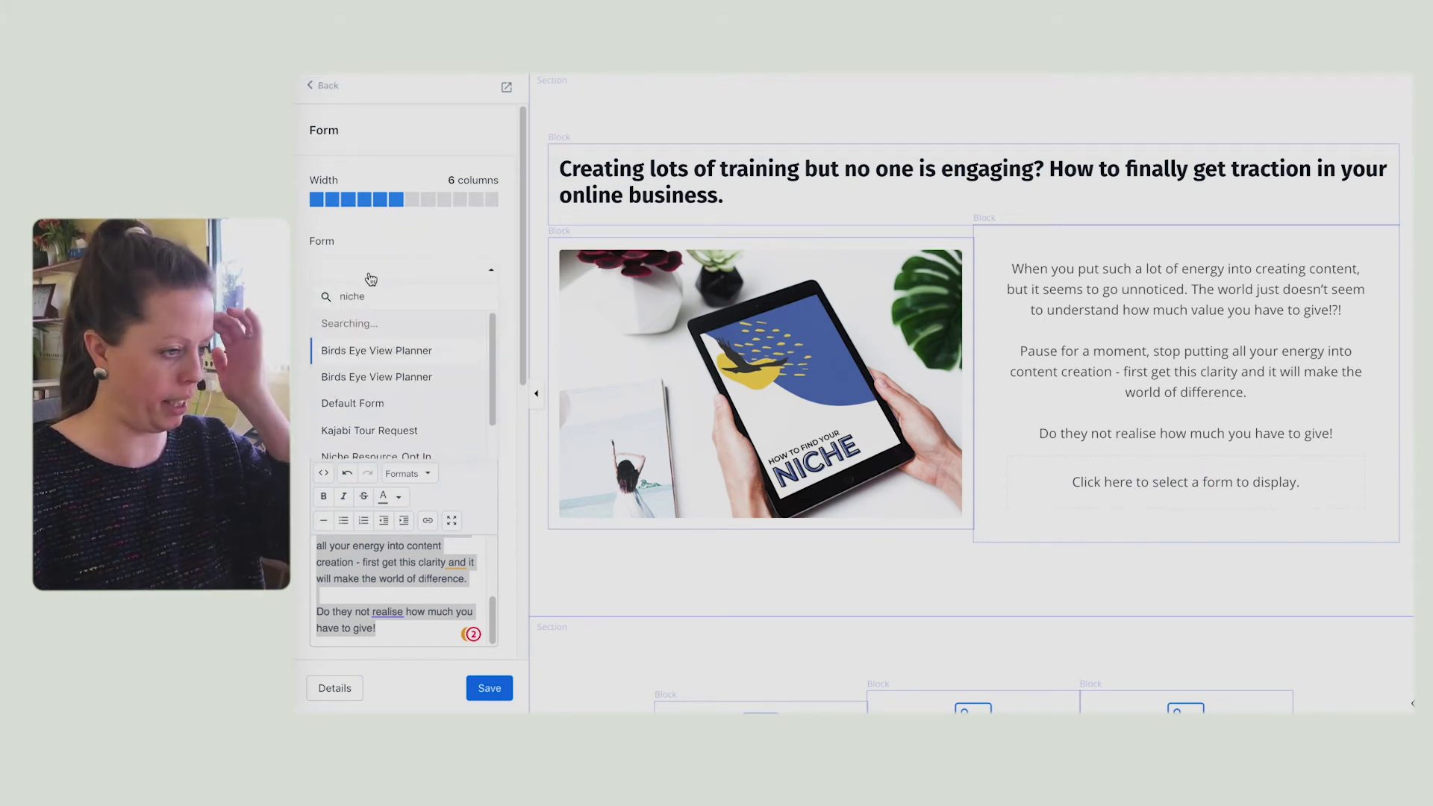
pyautogui.click(371, 336)
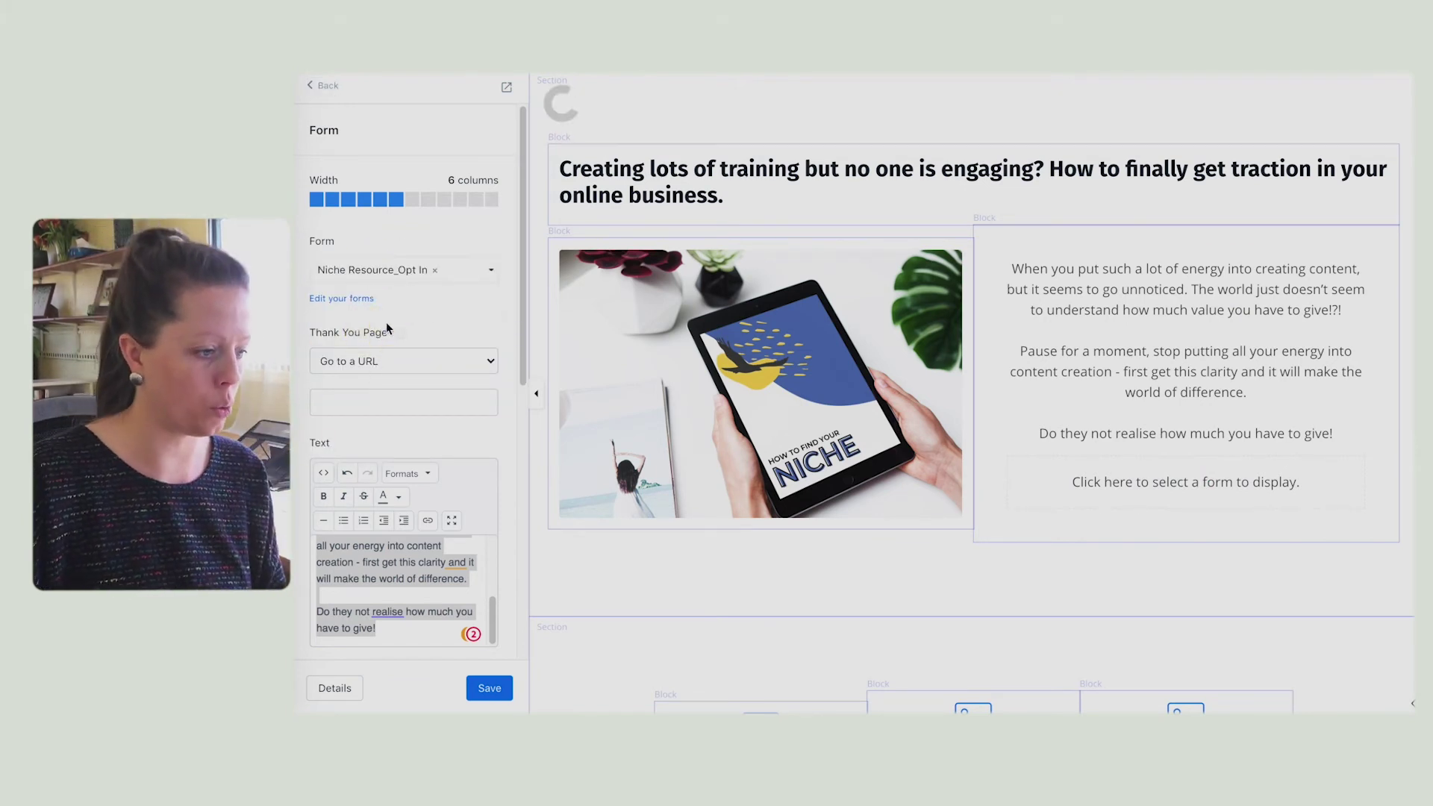
# Step: Set the form block's thank-you destination to a landing page and choose Niche Resource_Thank You
pyautogui.click(347, 400)
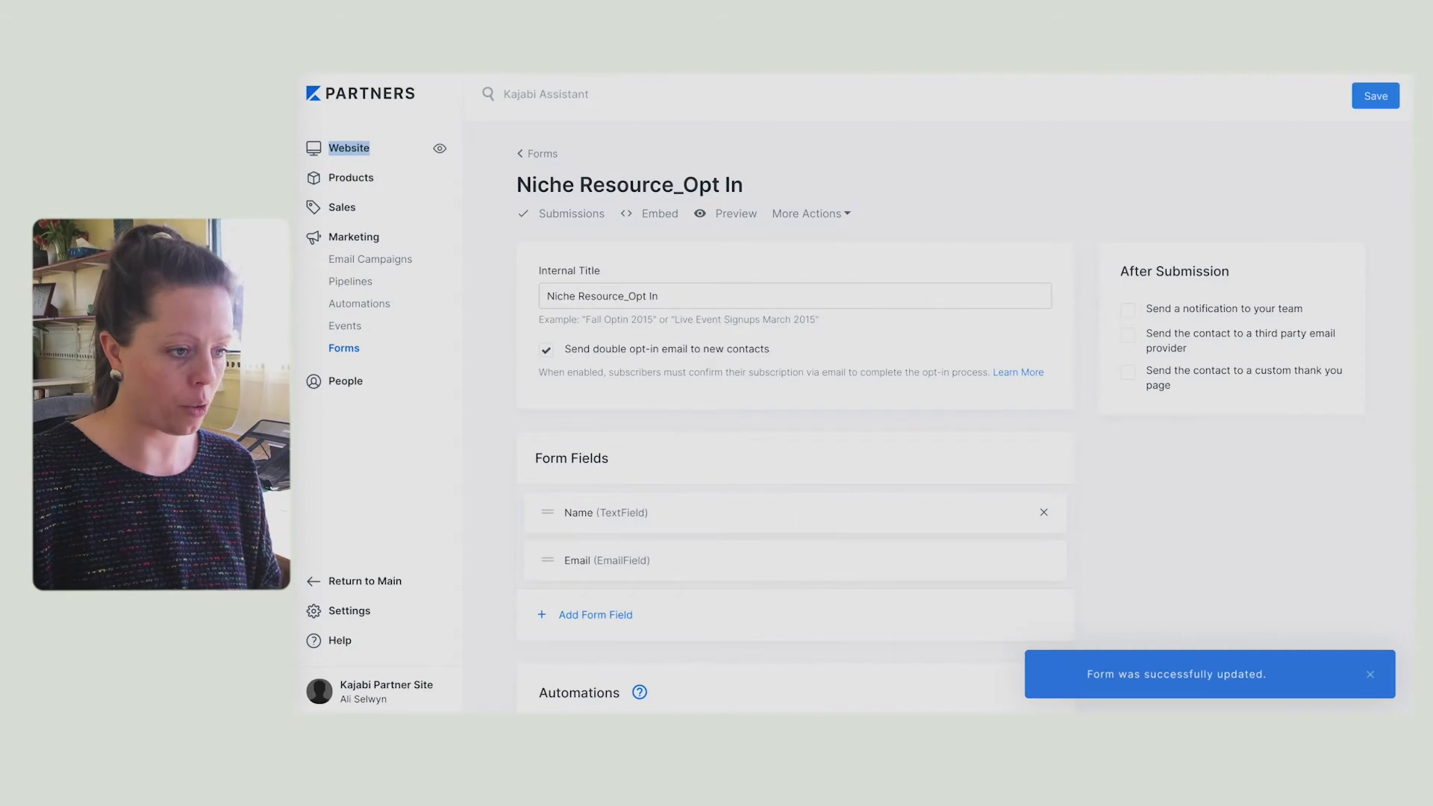
pyautogui.click(1128, 373)
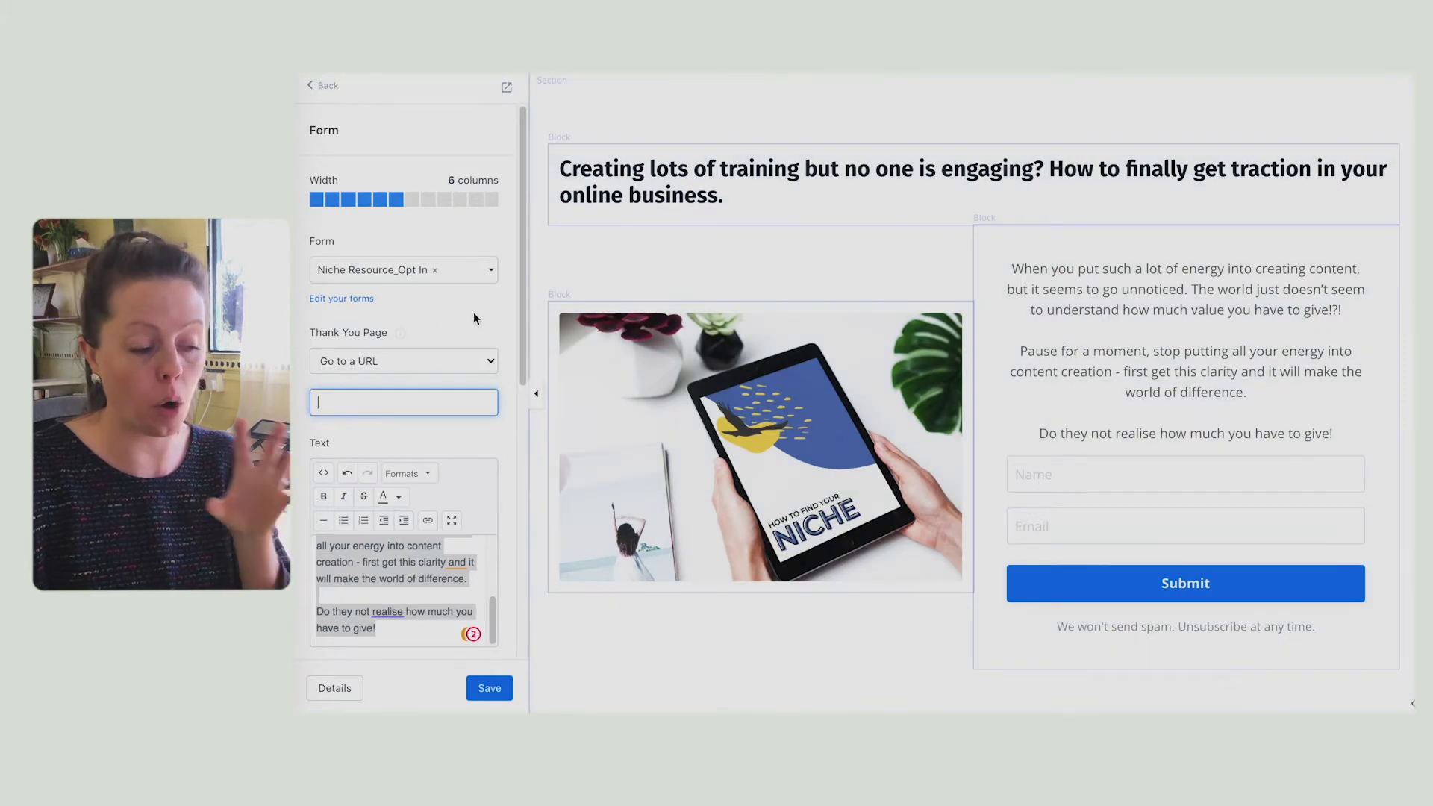
pyautogui.click(387, 406)
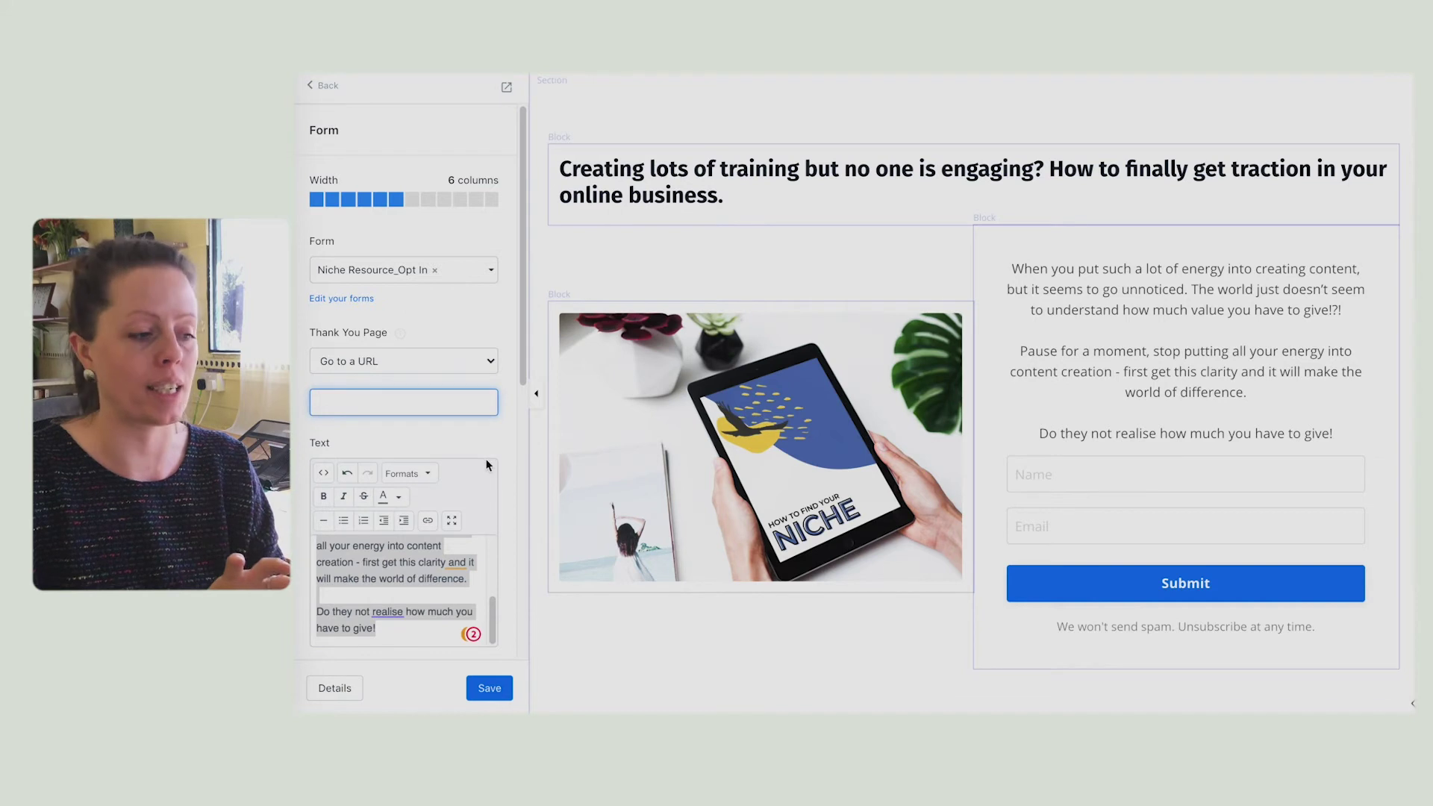
pyautogui.click(389, 361)
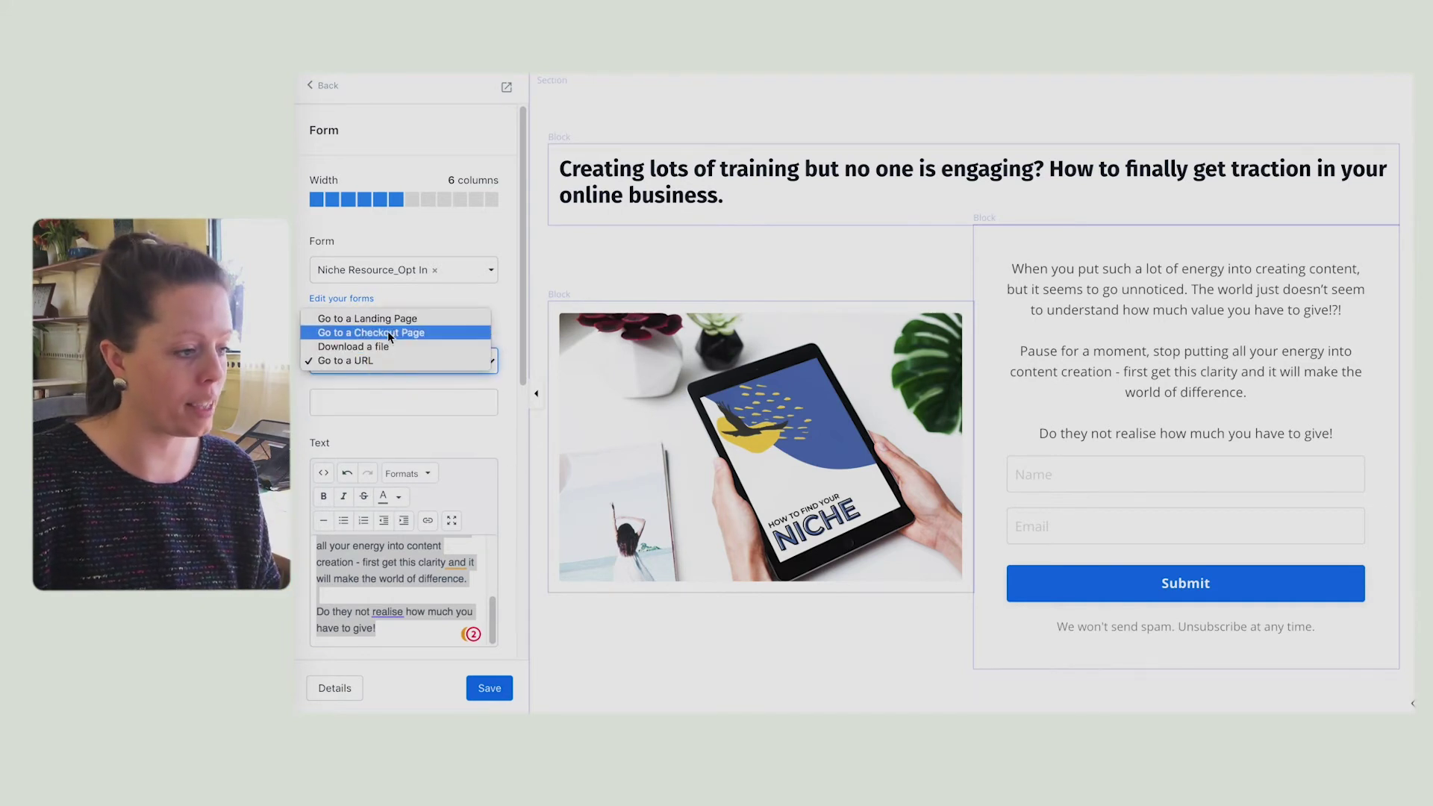
pyautogui.click(384, 319)
pyautogui.click(411, 407)
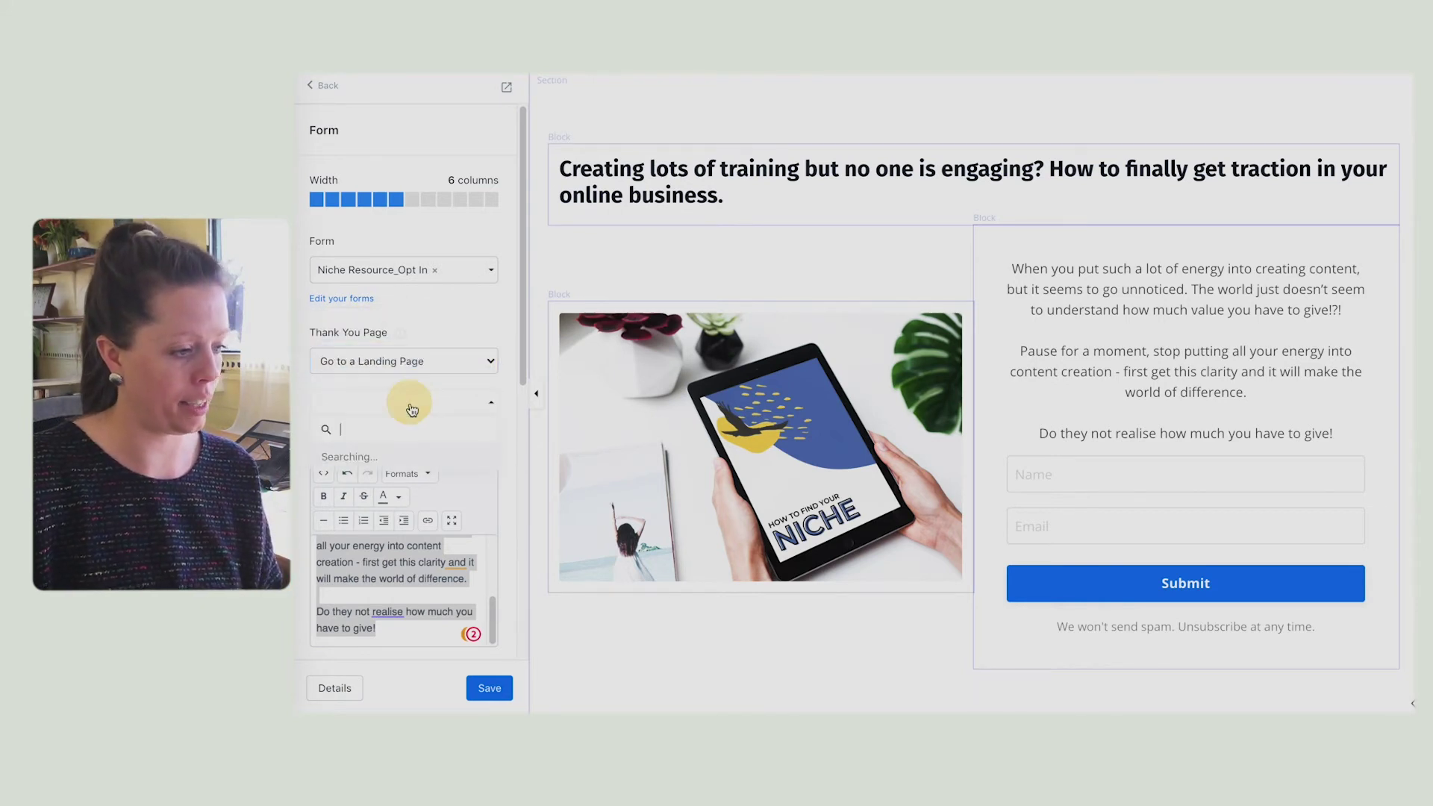
pyautogui.write('niche')
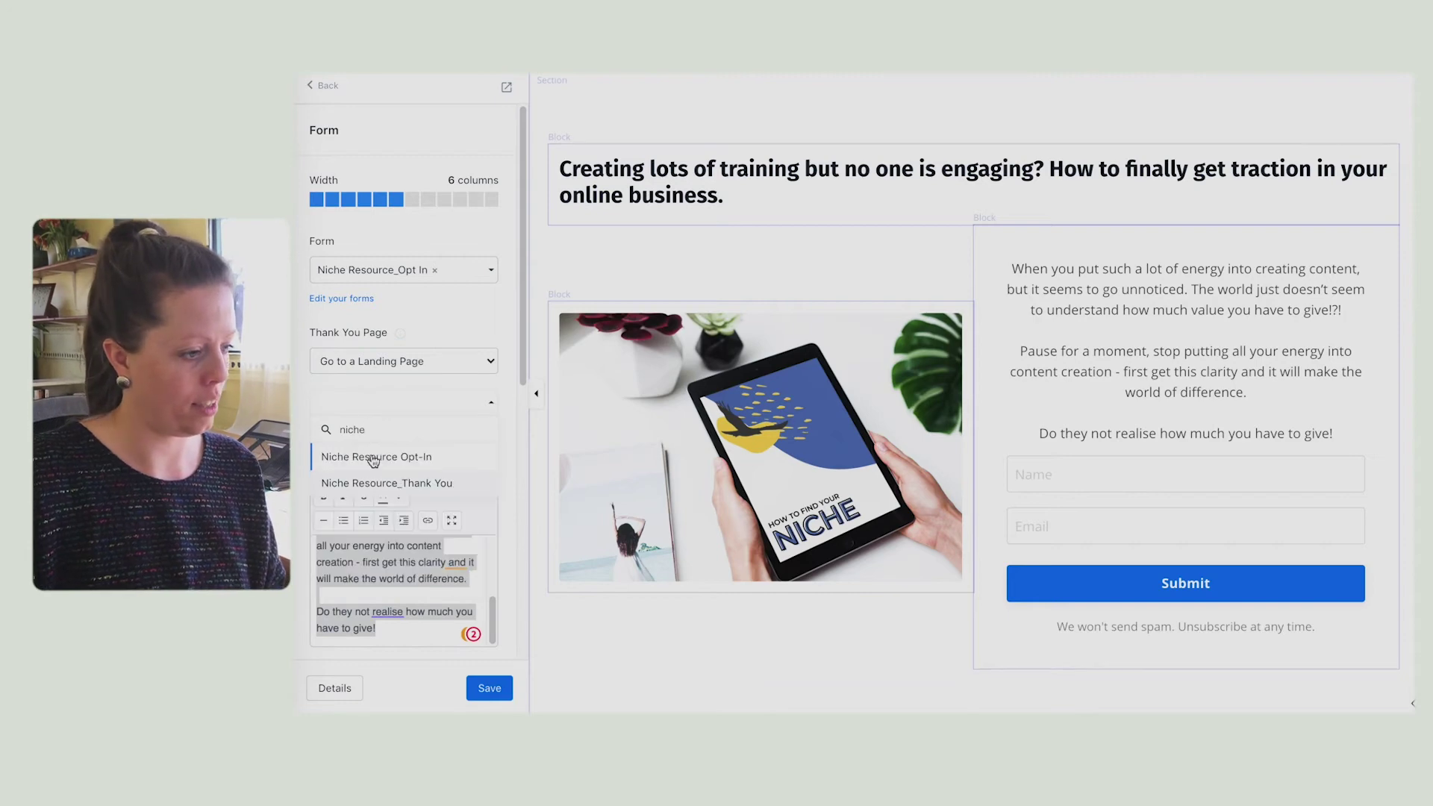
pyautogui.click(452, 482)
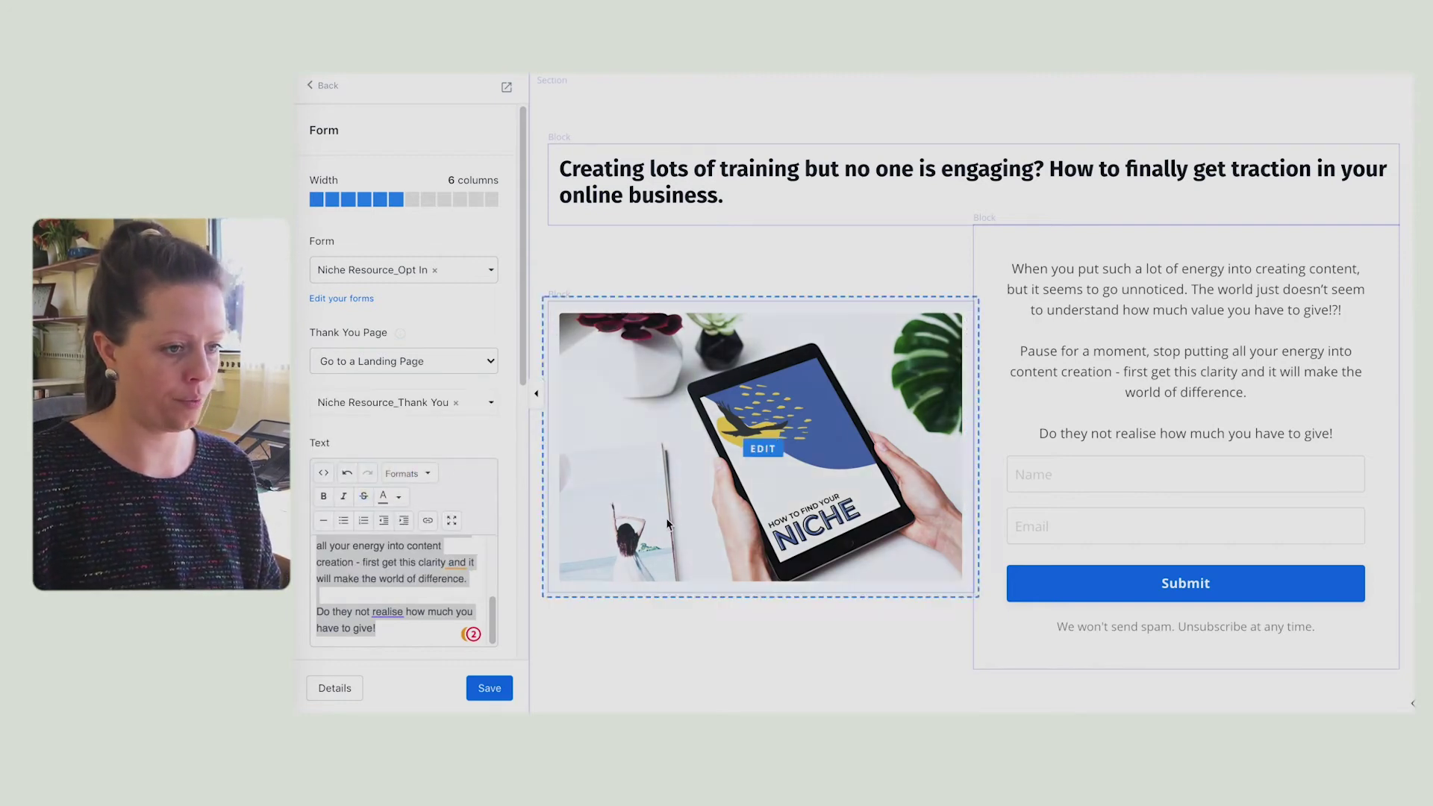
# Step: Copy the gold color code #f1c40e from the Eye Dropper color picker
pyautogui.scroll(-5, 679, 421)
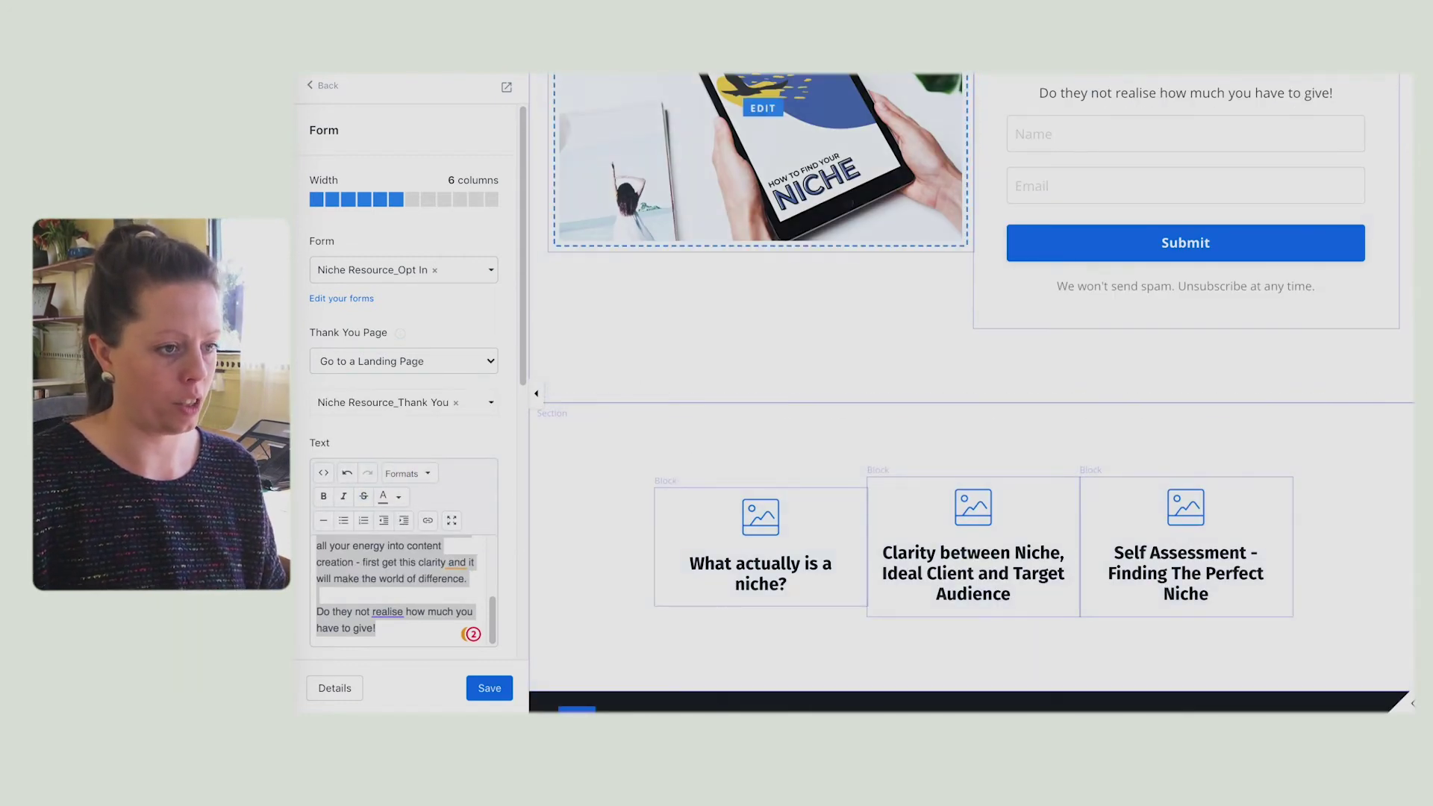
pyautogui.click(824, 86)
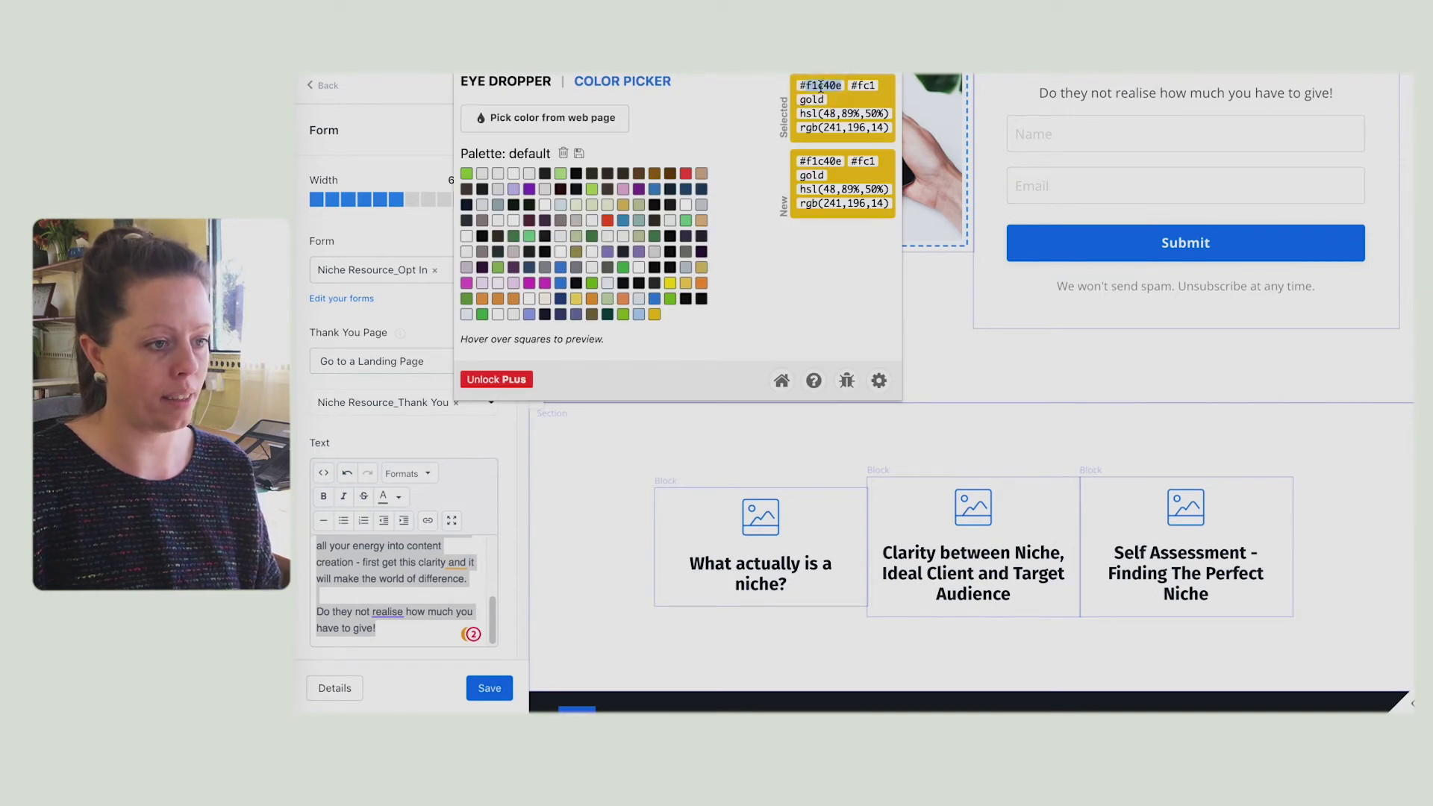
pyautogui.click(431, 111)
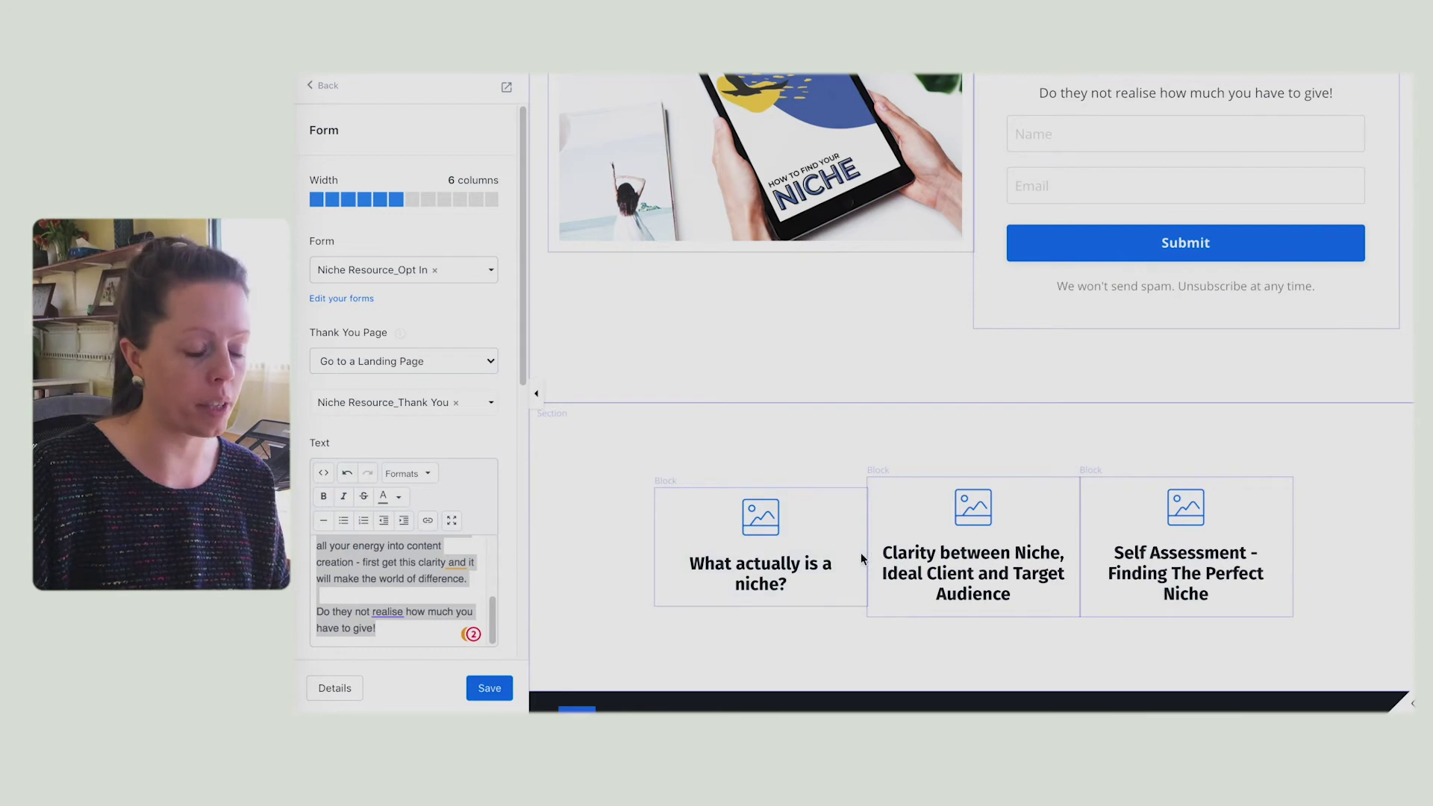
pyautogui.scroll(2, 1101, 441)
pyautogui.scroll(3, 1101, 440)
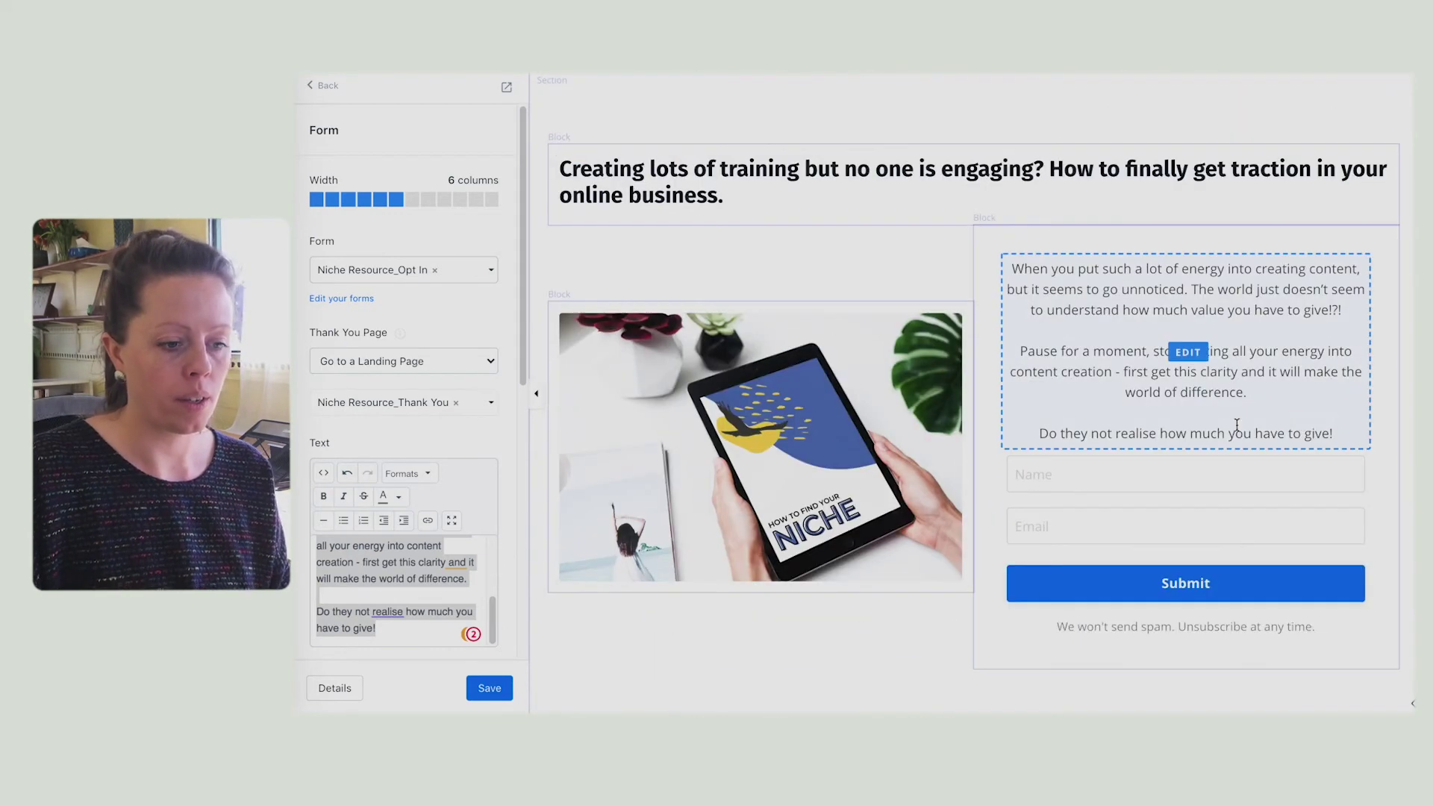
# Step: Give the form's Submit button the copied gold #f1c40e as background color and black as text color
pyautogui.click(1041, 581)
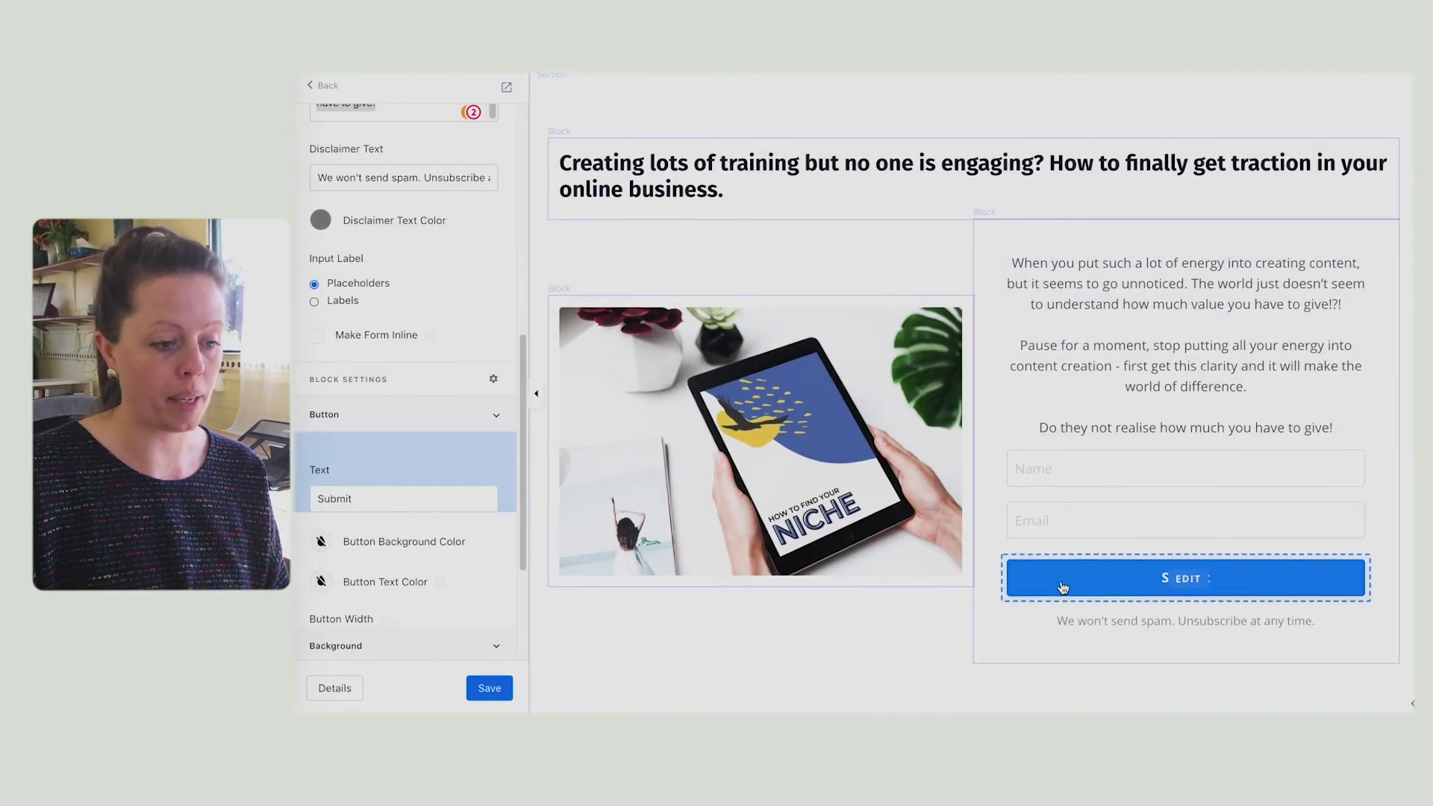
pyautogui.scroll(-5, 388, 521)
pyautogui.scroll(1, 327, 301)
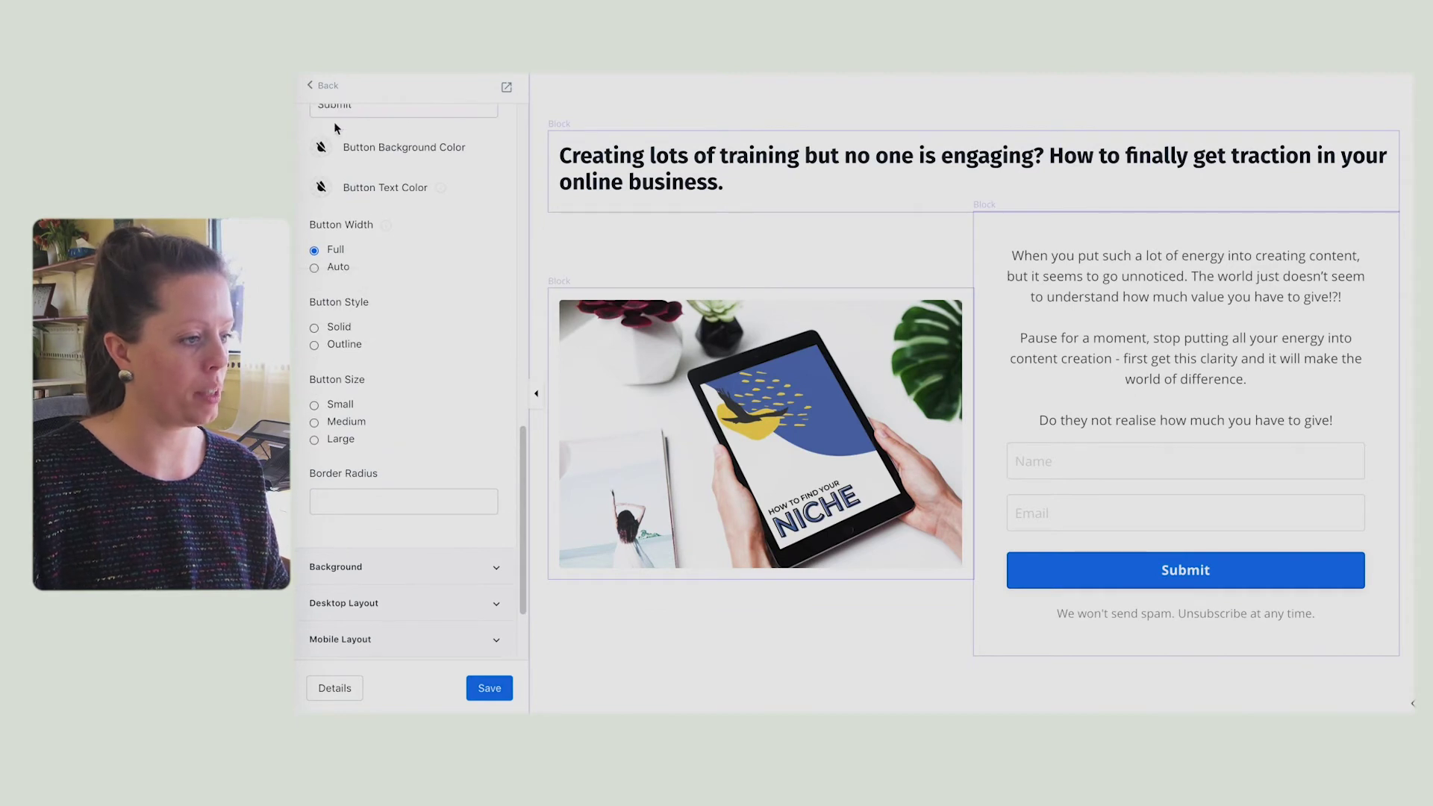
pyautogui.click(321, 147)
pyautogui.click(450, 315)
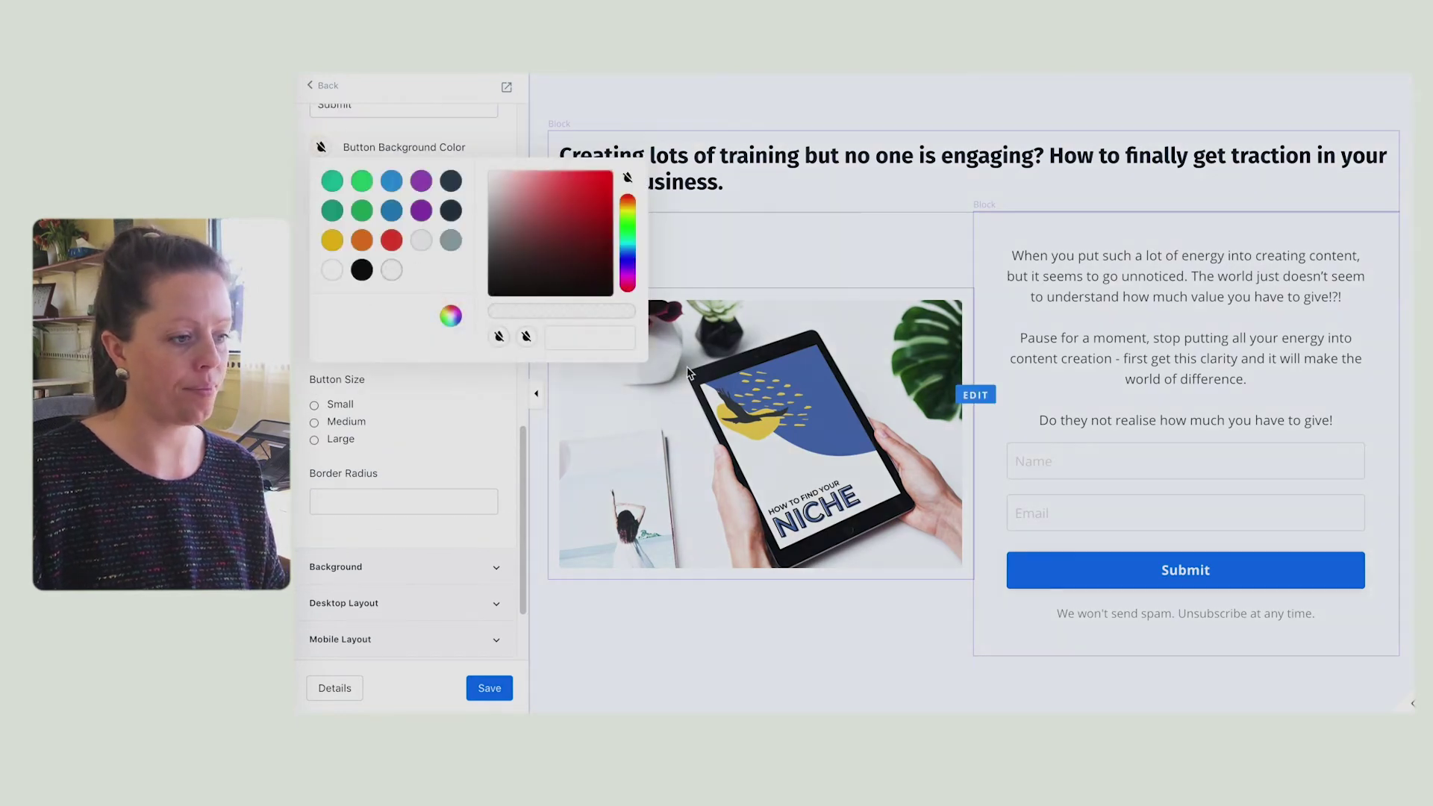
pyautogui.hotkey('ctrl', 'v')
pyautogui.click(468, 139)
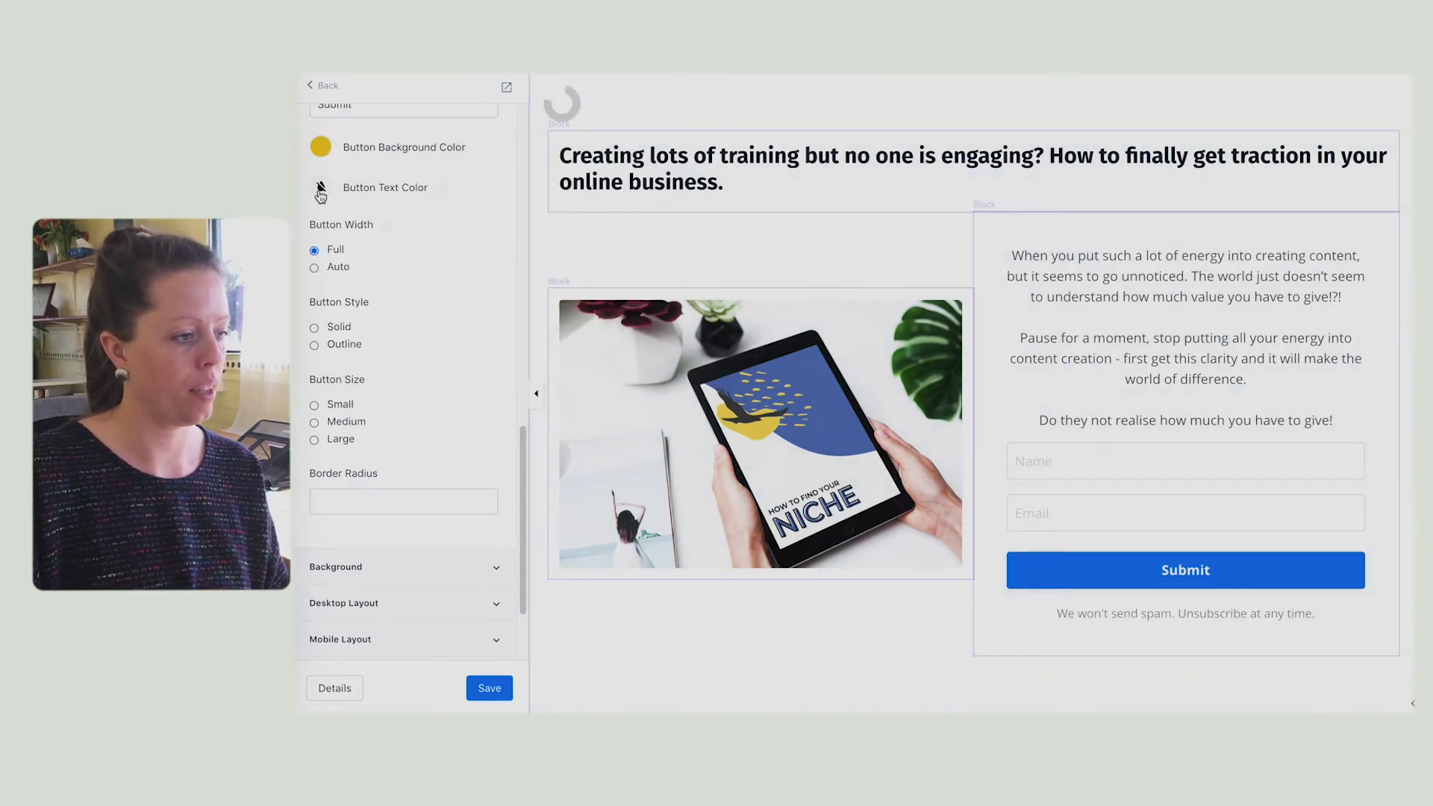
pyautogui.click(320, 186)
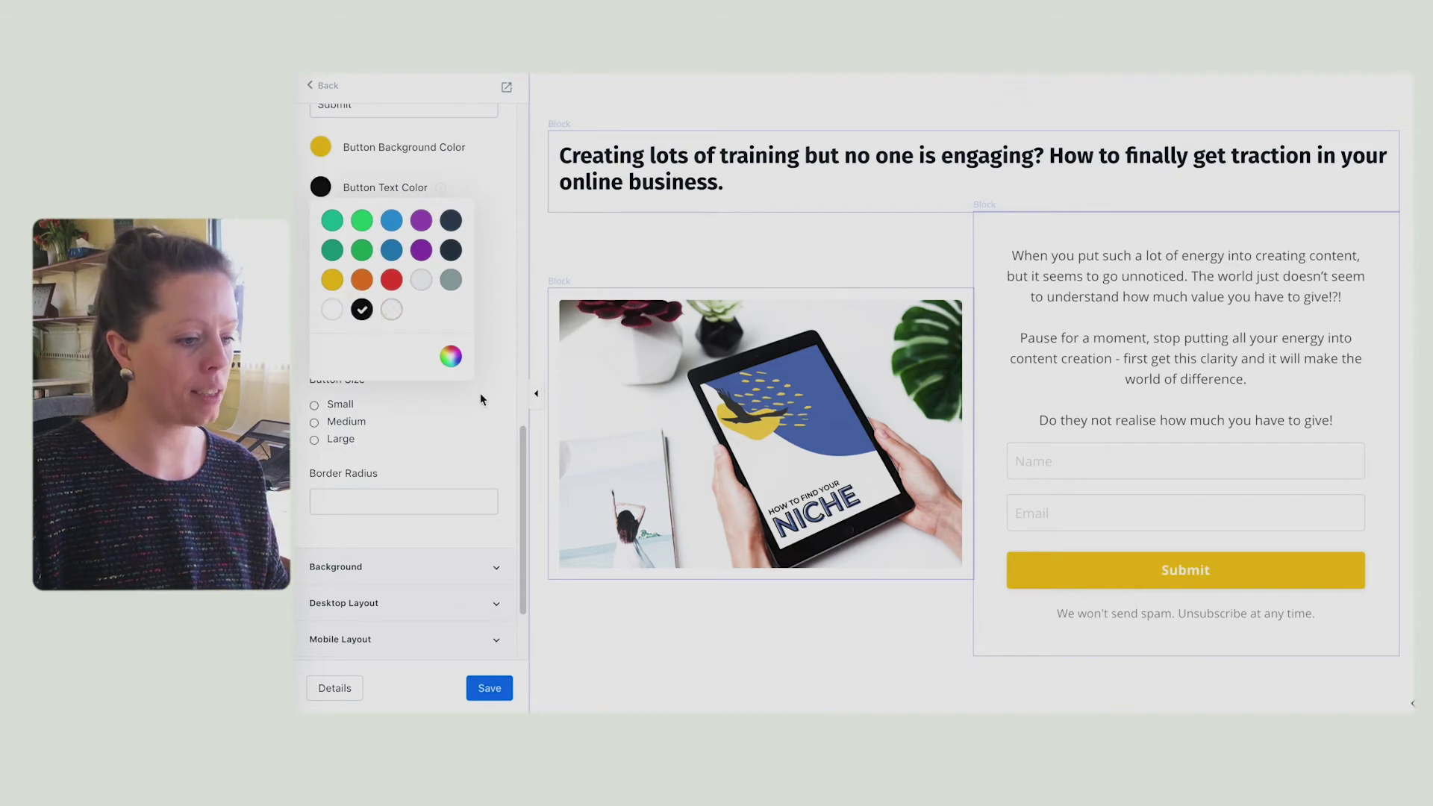
pyautogui.click(503, 409)
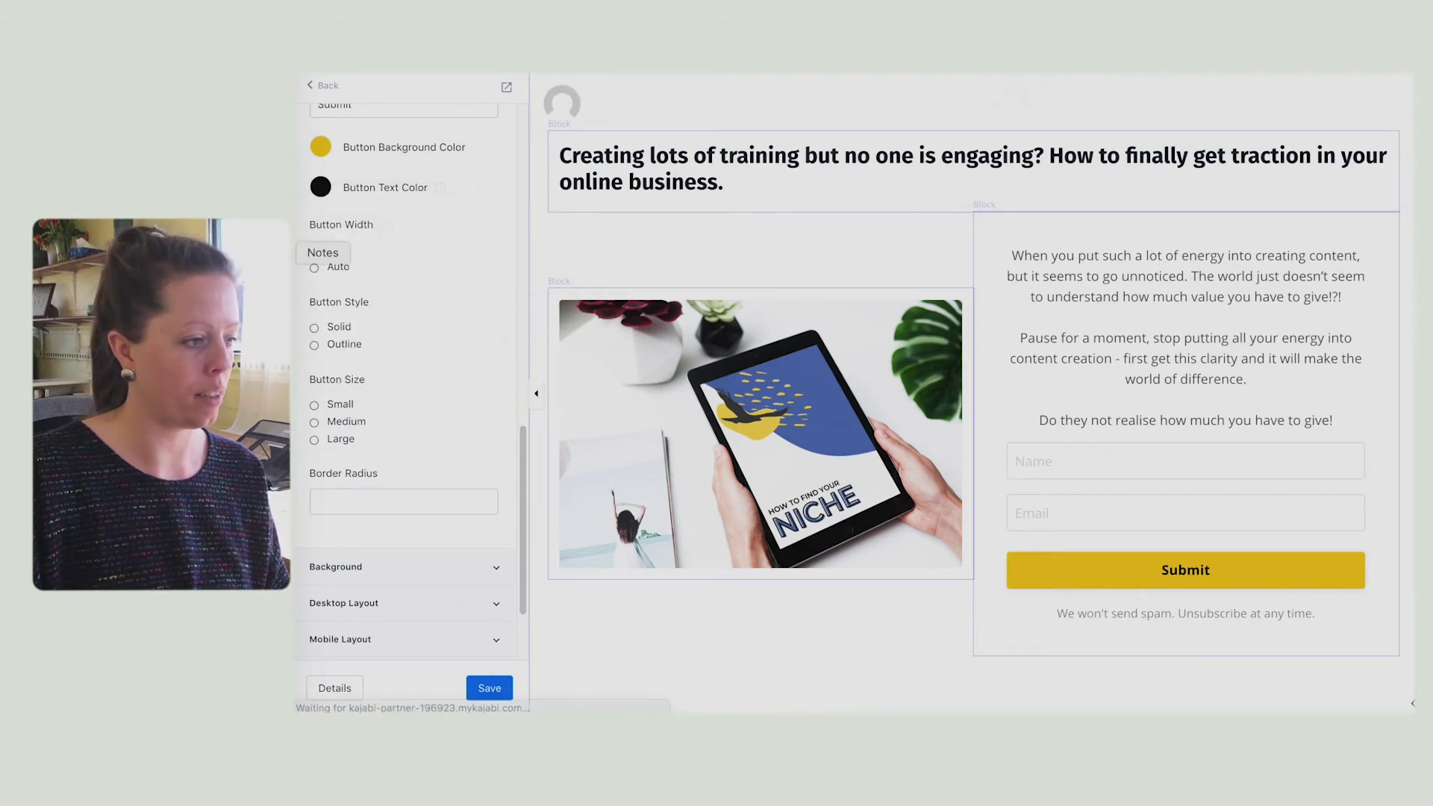
# Step: Replace the form's disclaimer with the passage in Notes starting "By signing up you will be automatically added to our mailing list"
pyautogui.press('super+Tab')
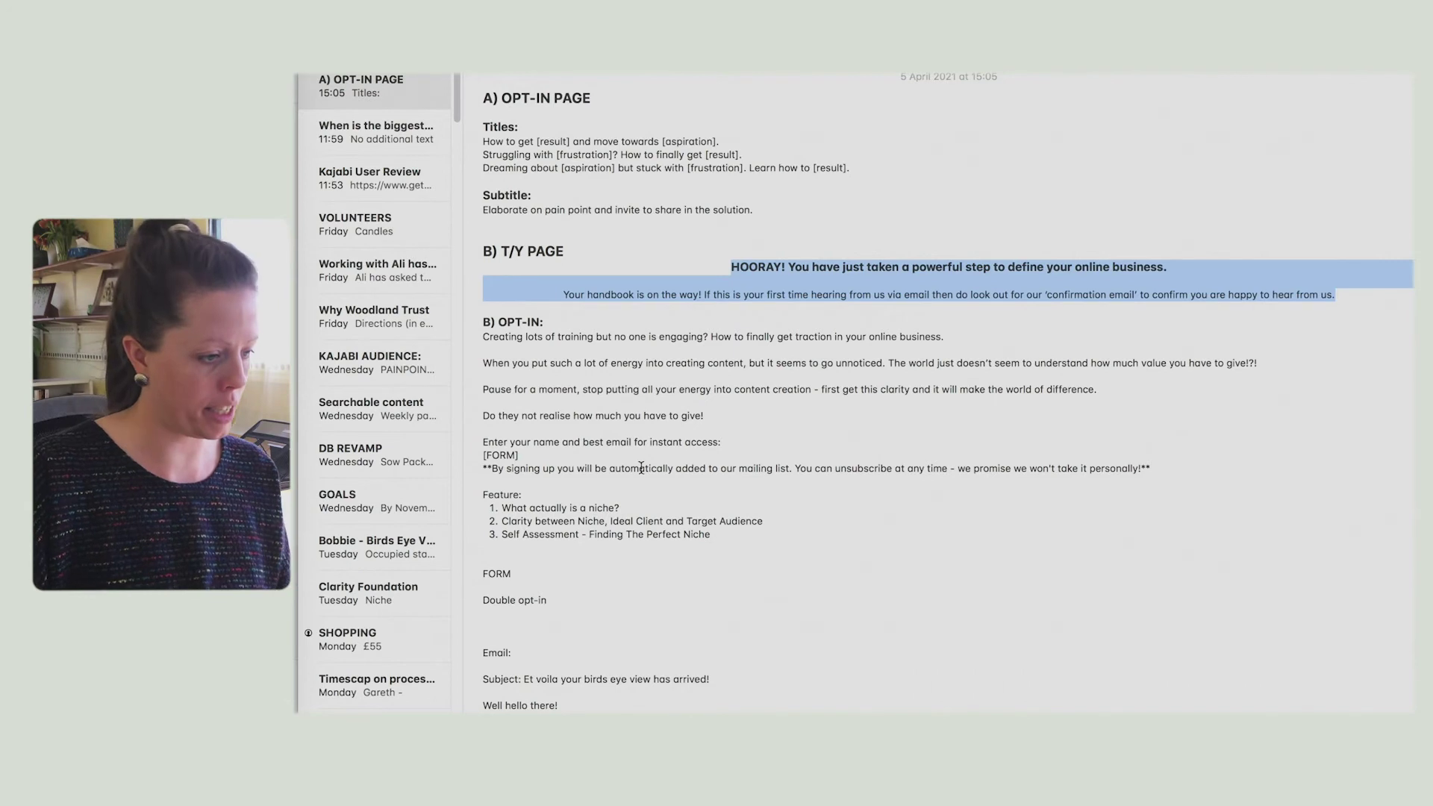
pyautogui.click(494, 468)
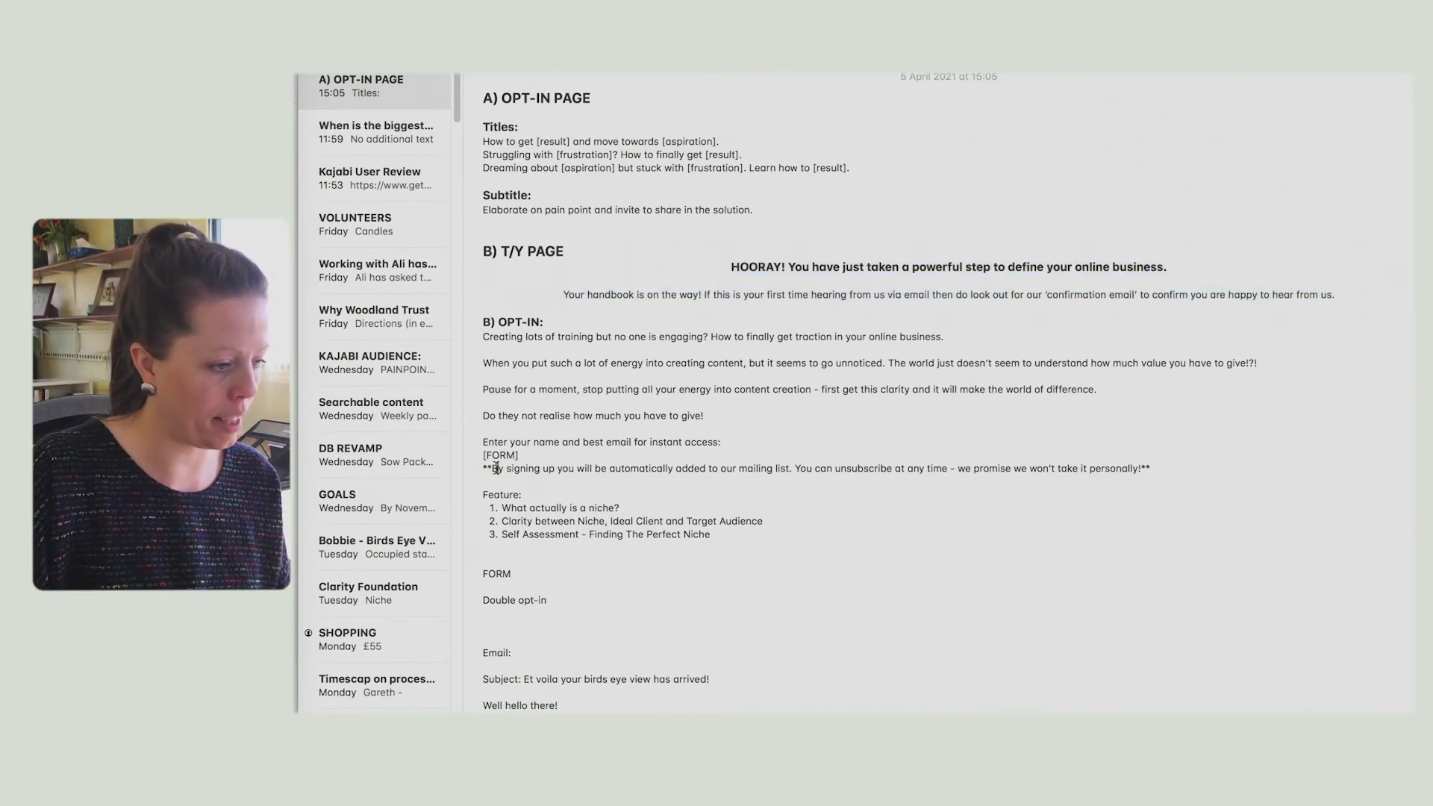
pyautogui.moveTo(492, 468); pyautogui.dragTo(1159, 469)
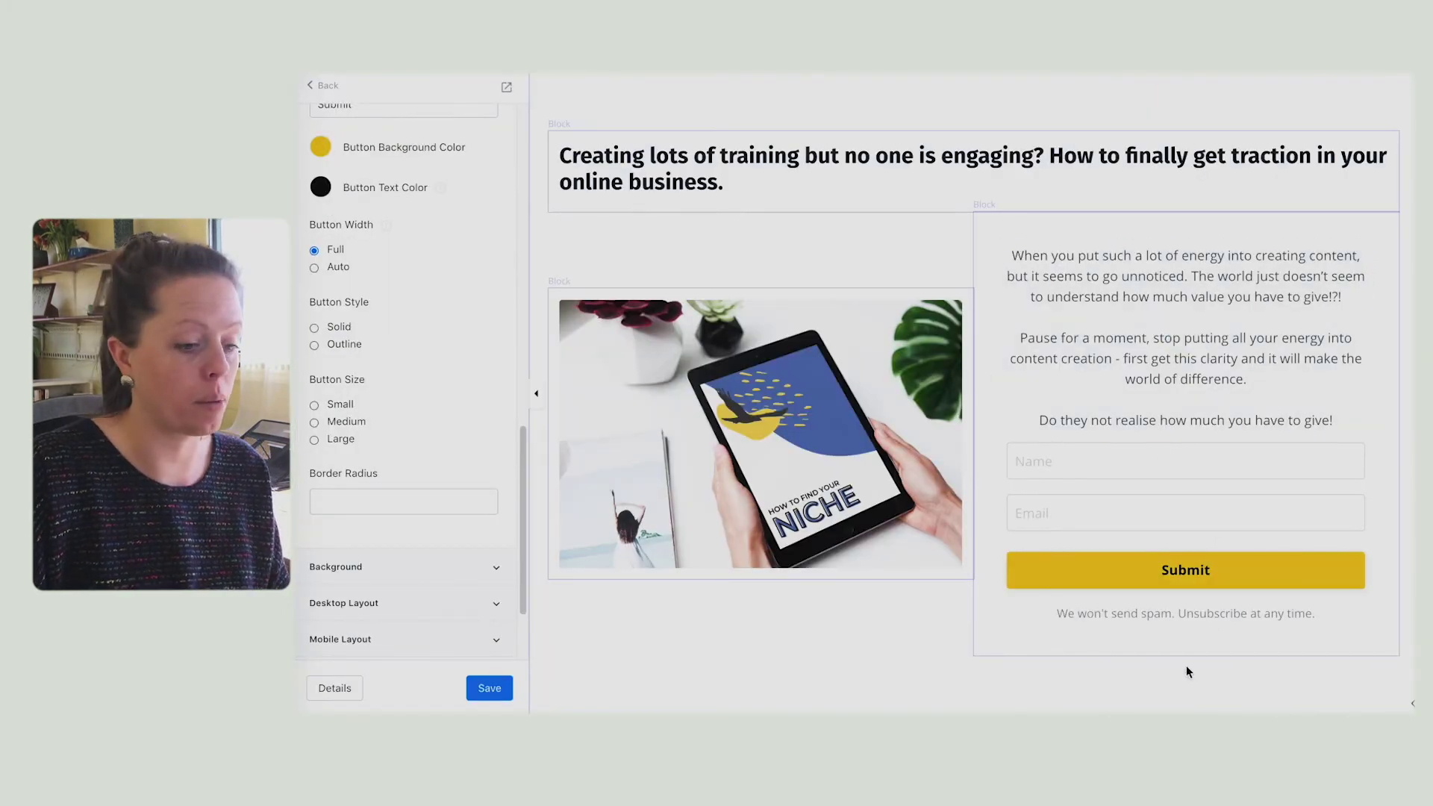
pyautogui.click(1187, 613)
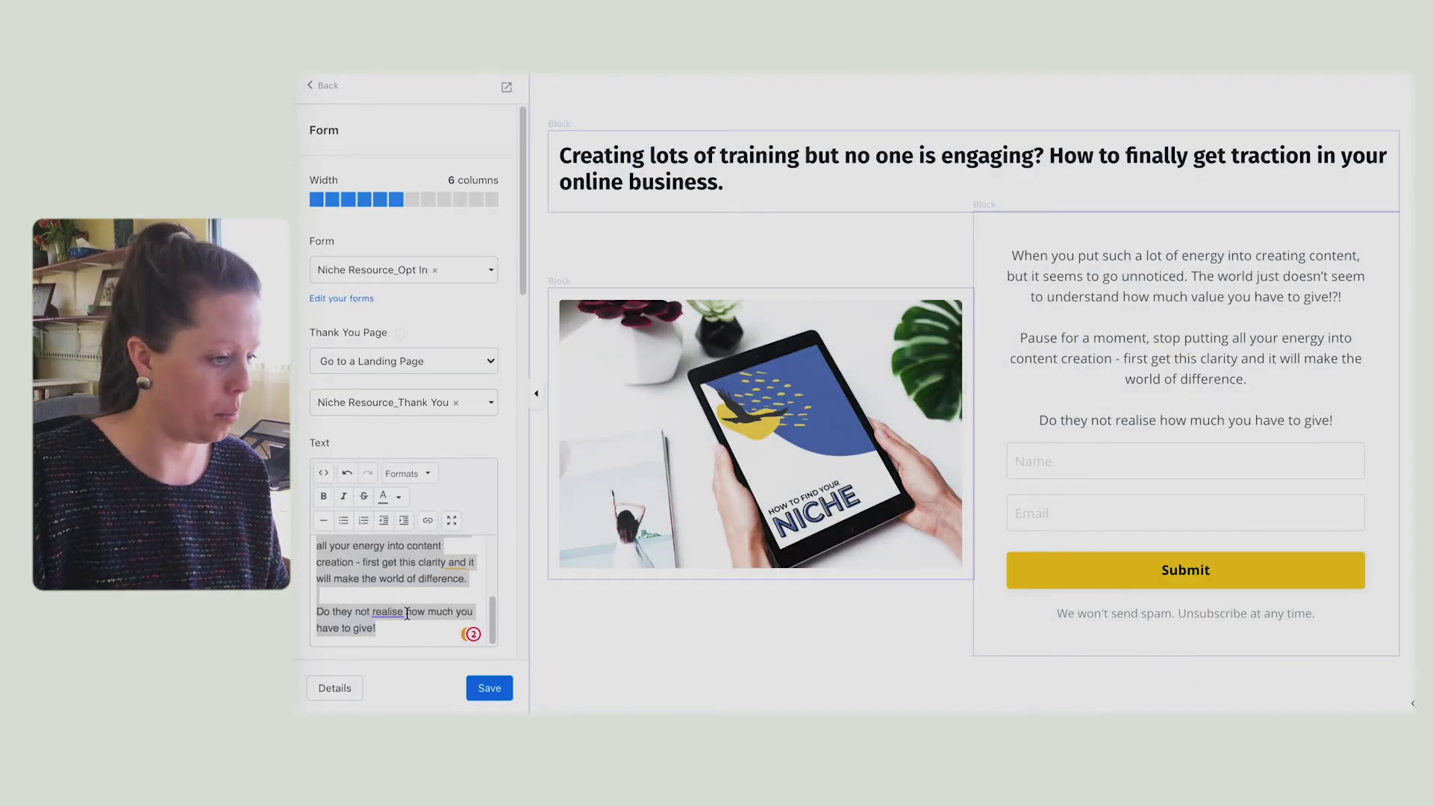
pyautogui.scroll(-5, 406, 613)
pyautogui.tripleClick(316, 368)
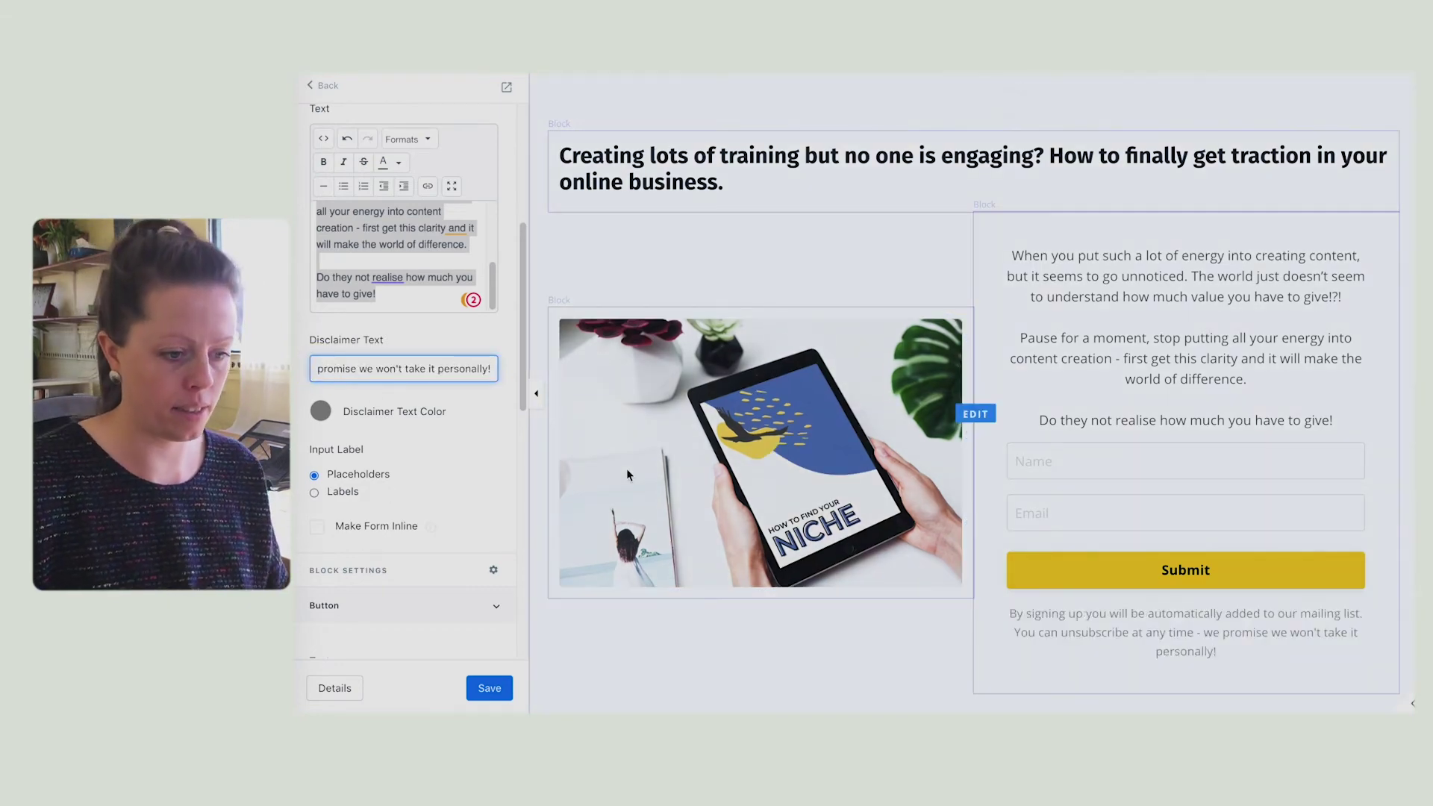
# Step: Start uploading a new image from the computer for the "What actually is a niche?" feature block
pyautogui.scroll(-5, 733, 504)
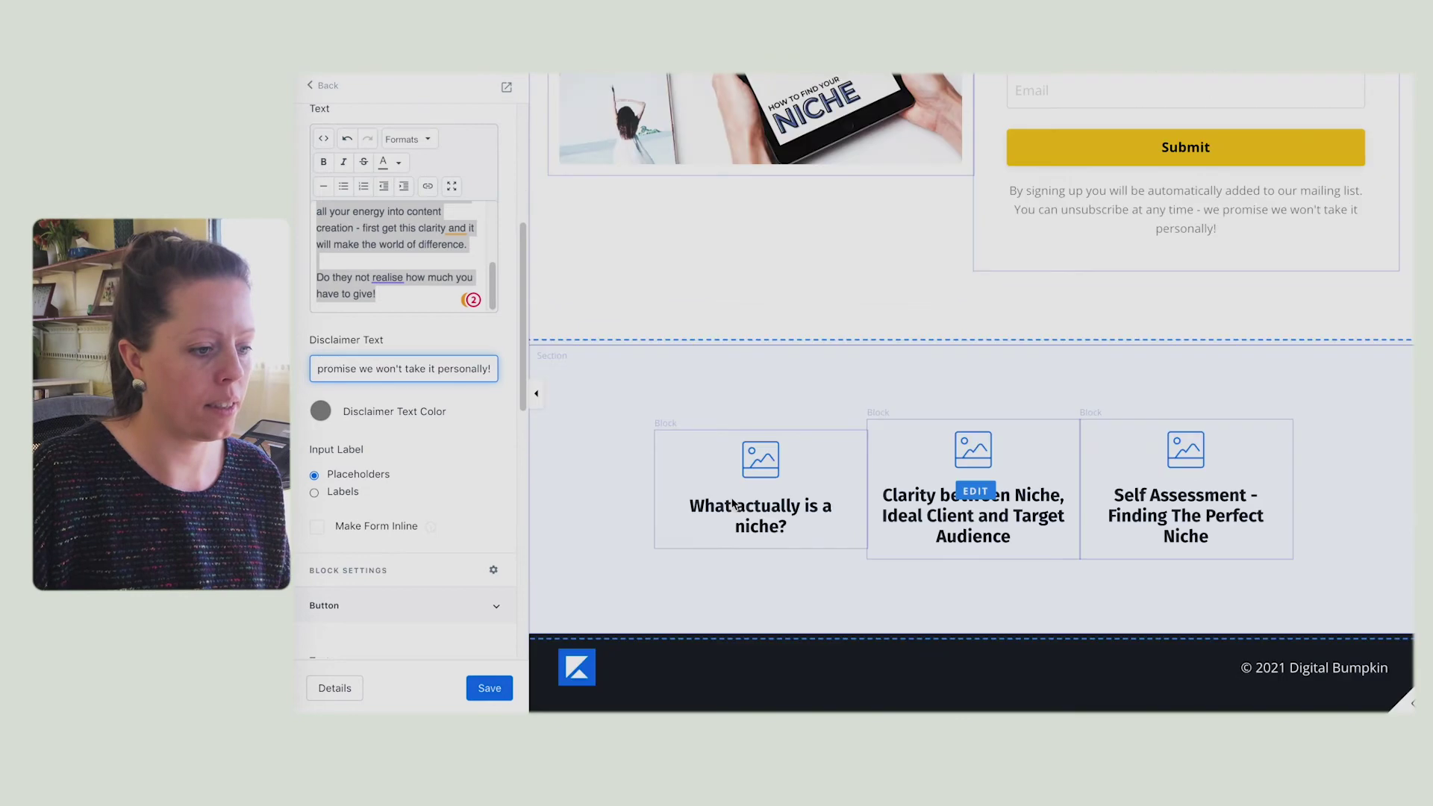
pyautogui.click(754, 459)
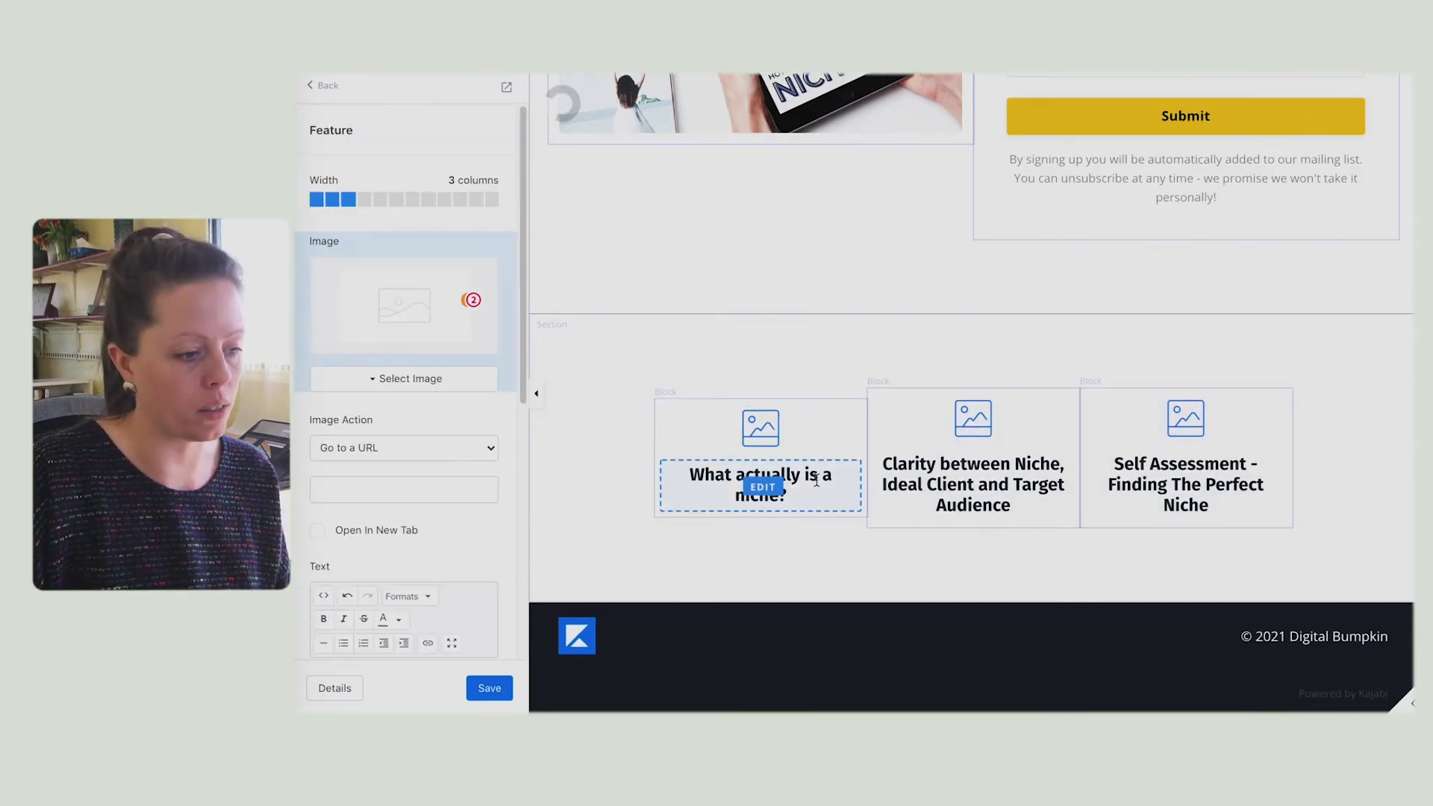
pyautogui.scroll(-6, 408, 447)
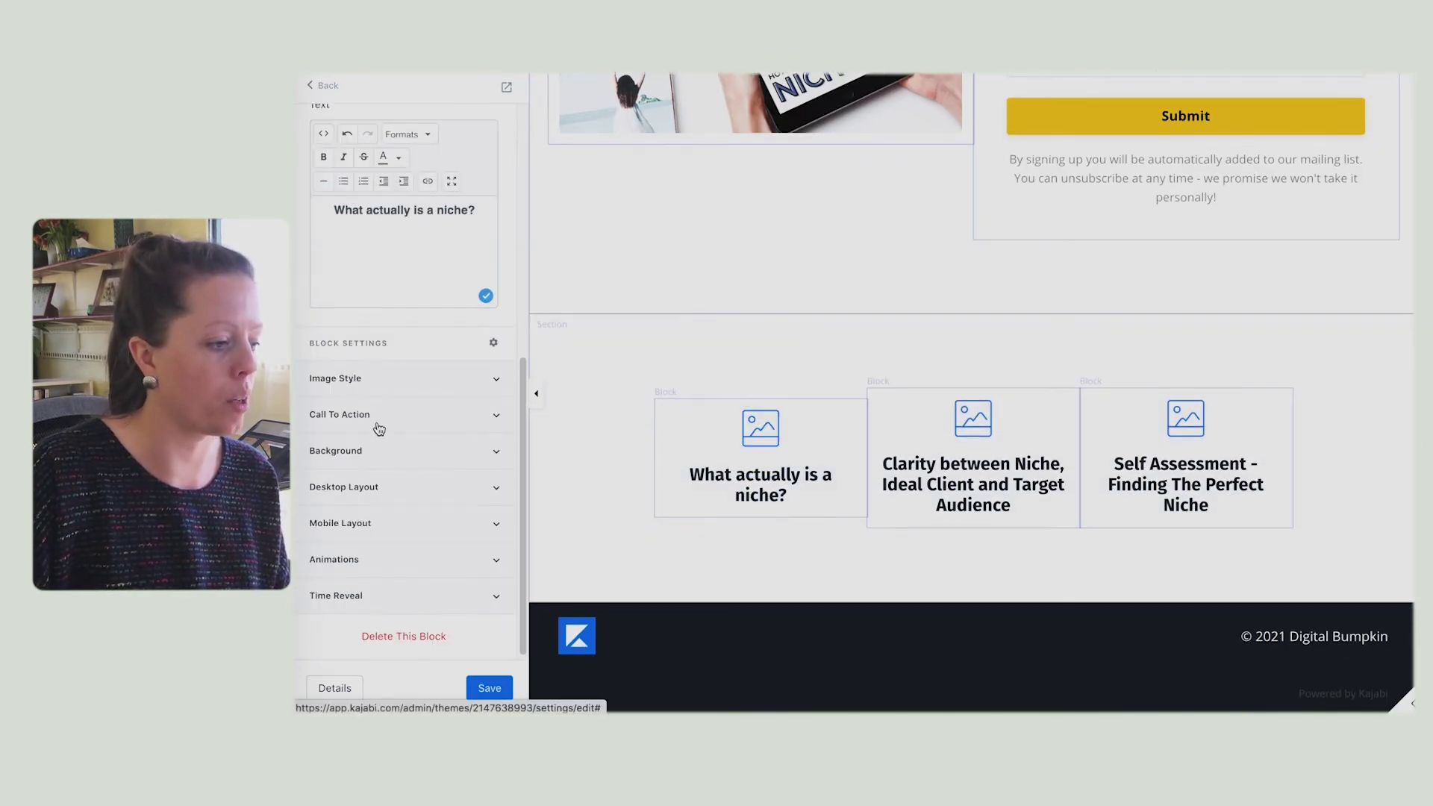
pyautogui.scroll(3, 444, 610)
pyautogui.scroll(-3, 443, 526)
pyautogui.scroll(6, 366, 389)
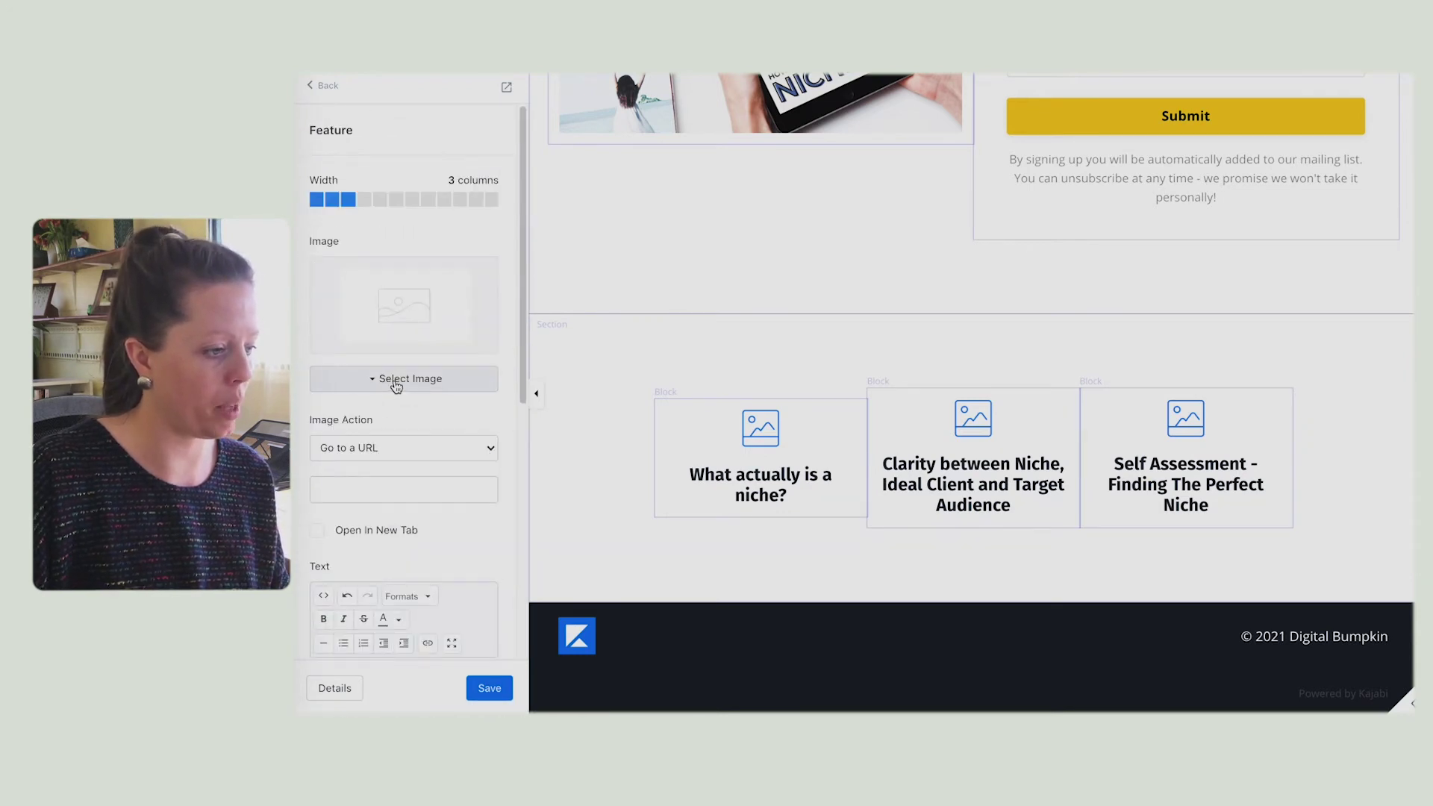
pyautogui.click(396, 381)
pyautogui.click(391, 408)
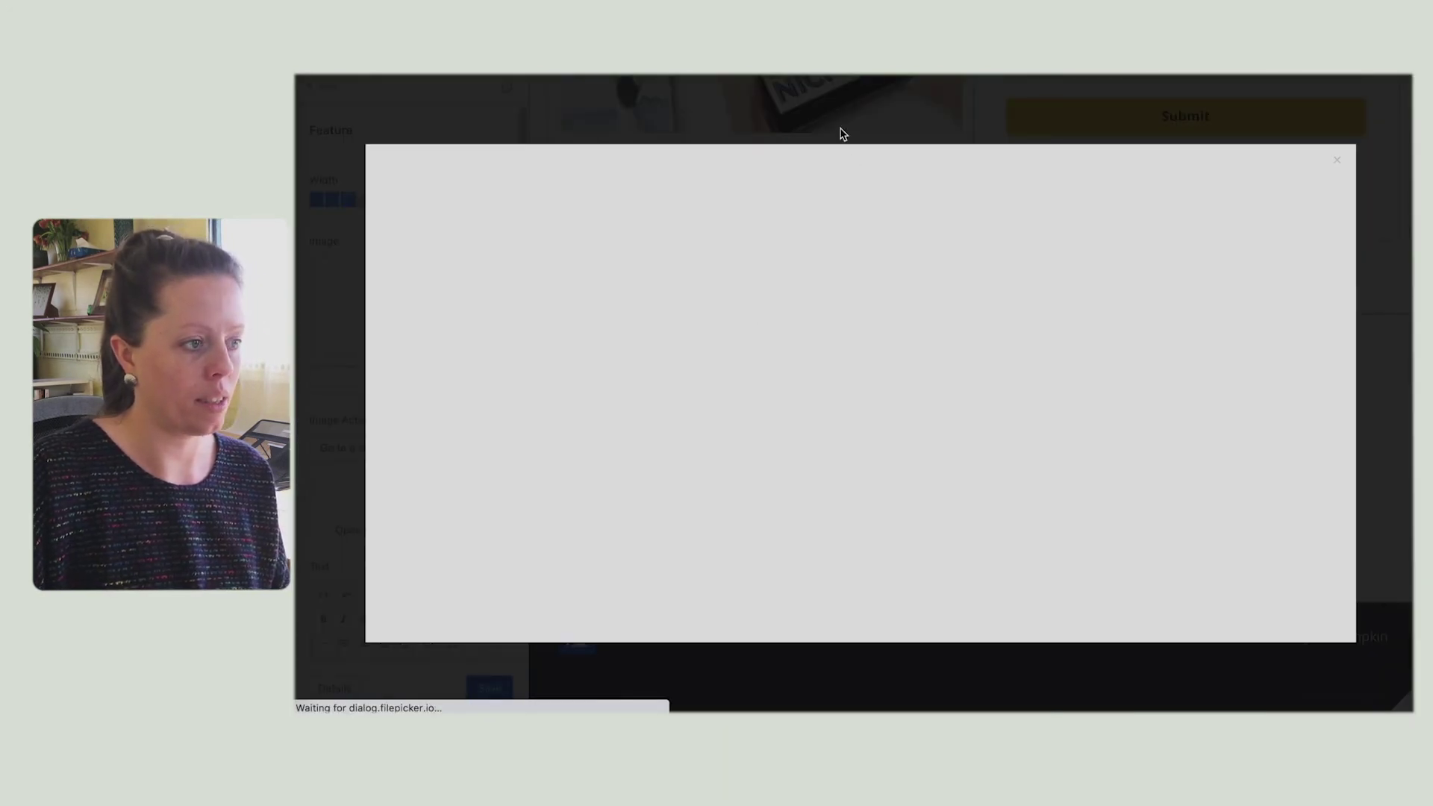
pyautogui.click(933, 426)
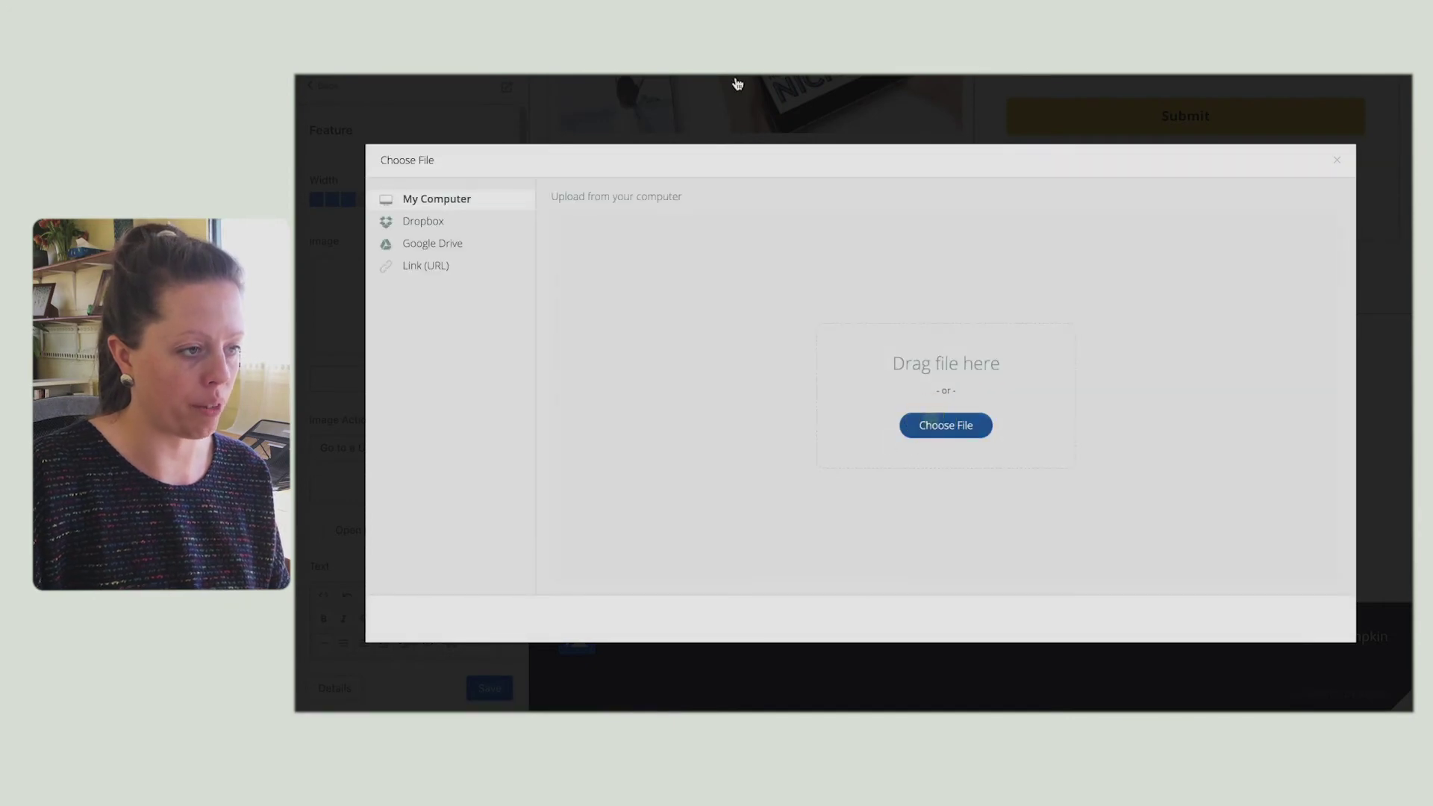
pyautogui.click(1095, 82)
pyautogui.write('favicon')
pyautogui.press('Return')
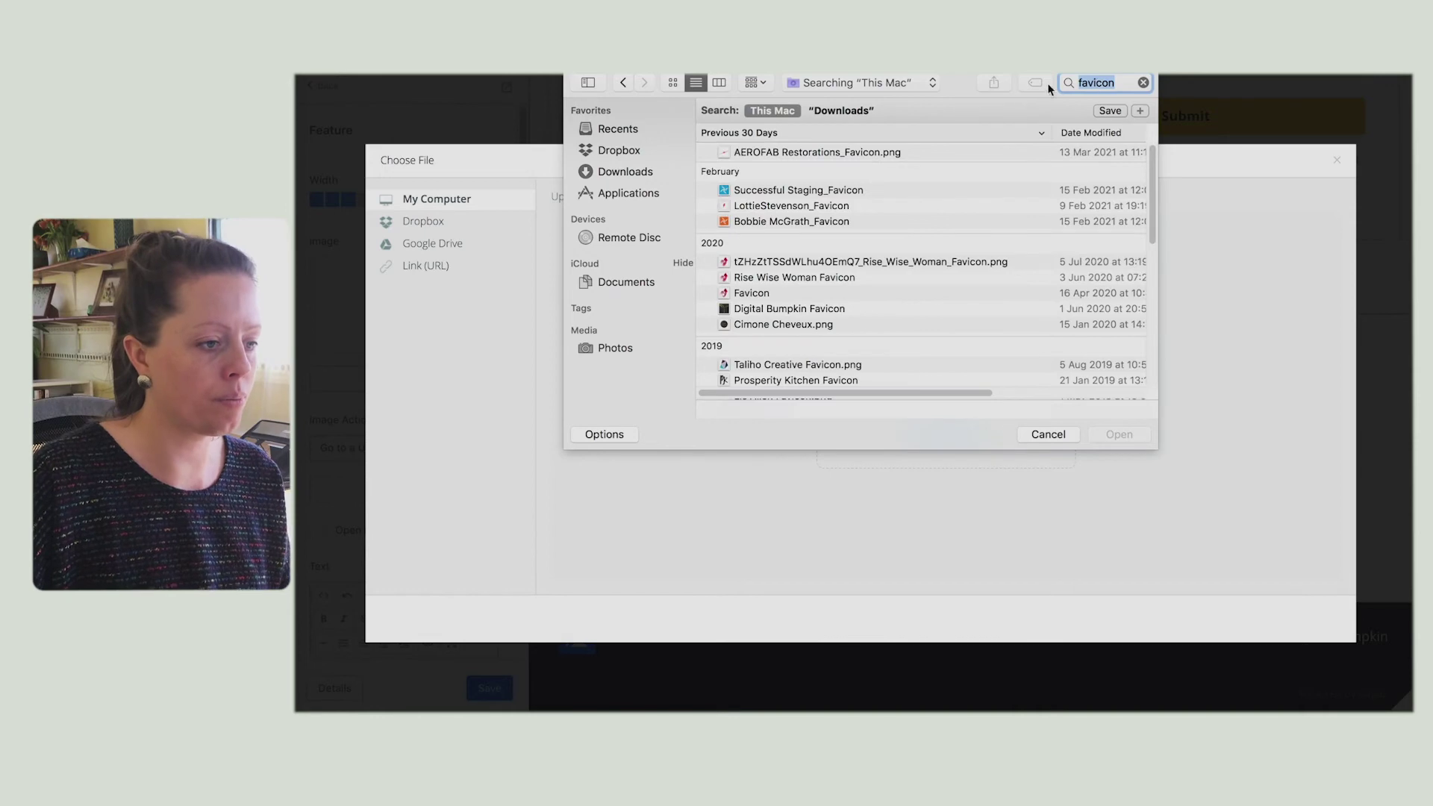
pyautogui.click(777, 293)
pyautogui.scroll(-5, 777, 293)
# Step: Choose Digital Bumpkin Icon.png from Downloads and upload it as the first feature block's image
pyautogui.click(625, 172)
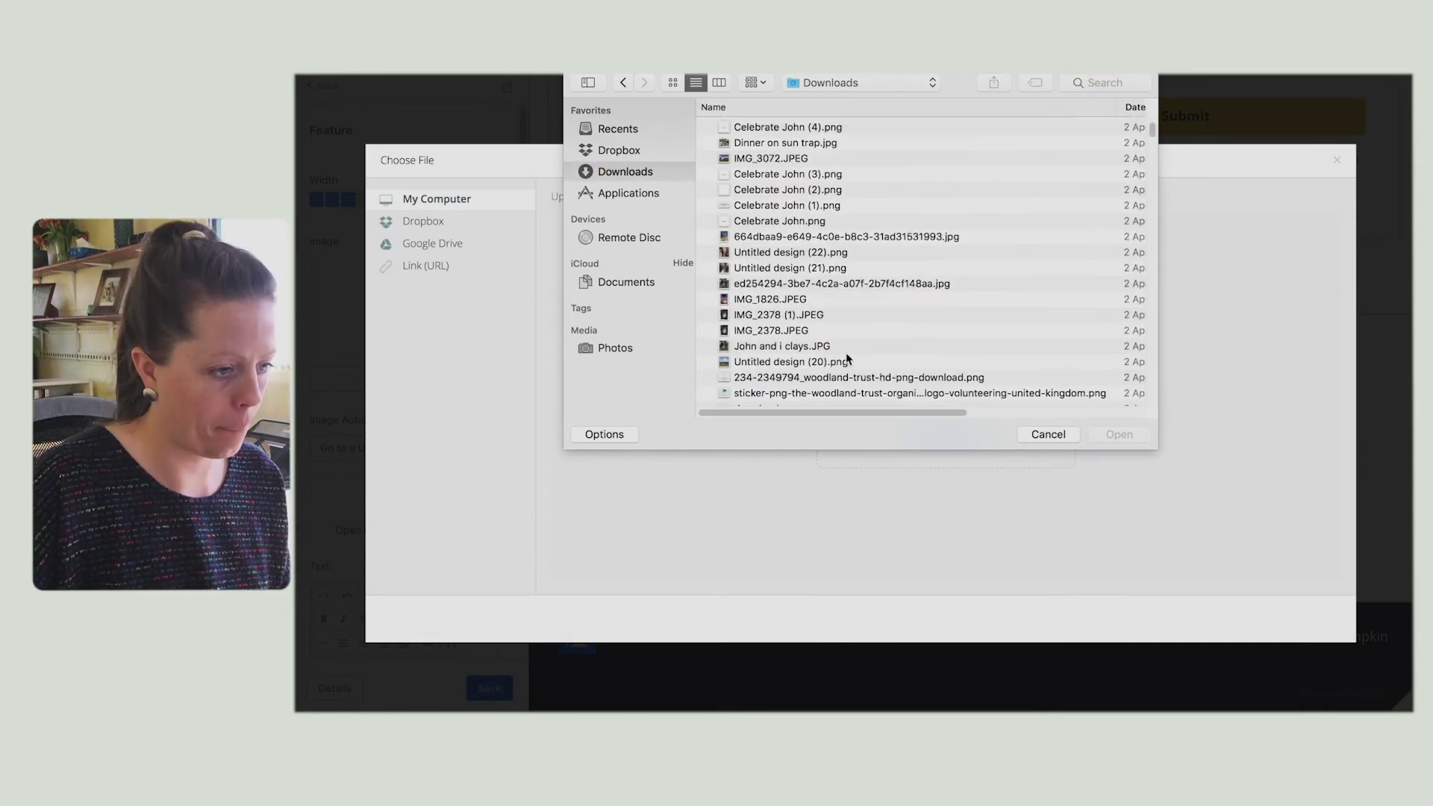
pyautogui.scroll(-5, 848, 358)
pyautogui.click(779, 296)
pyautogui.doubleClick(804, 299)
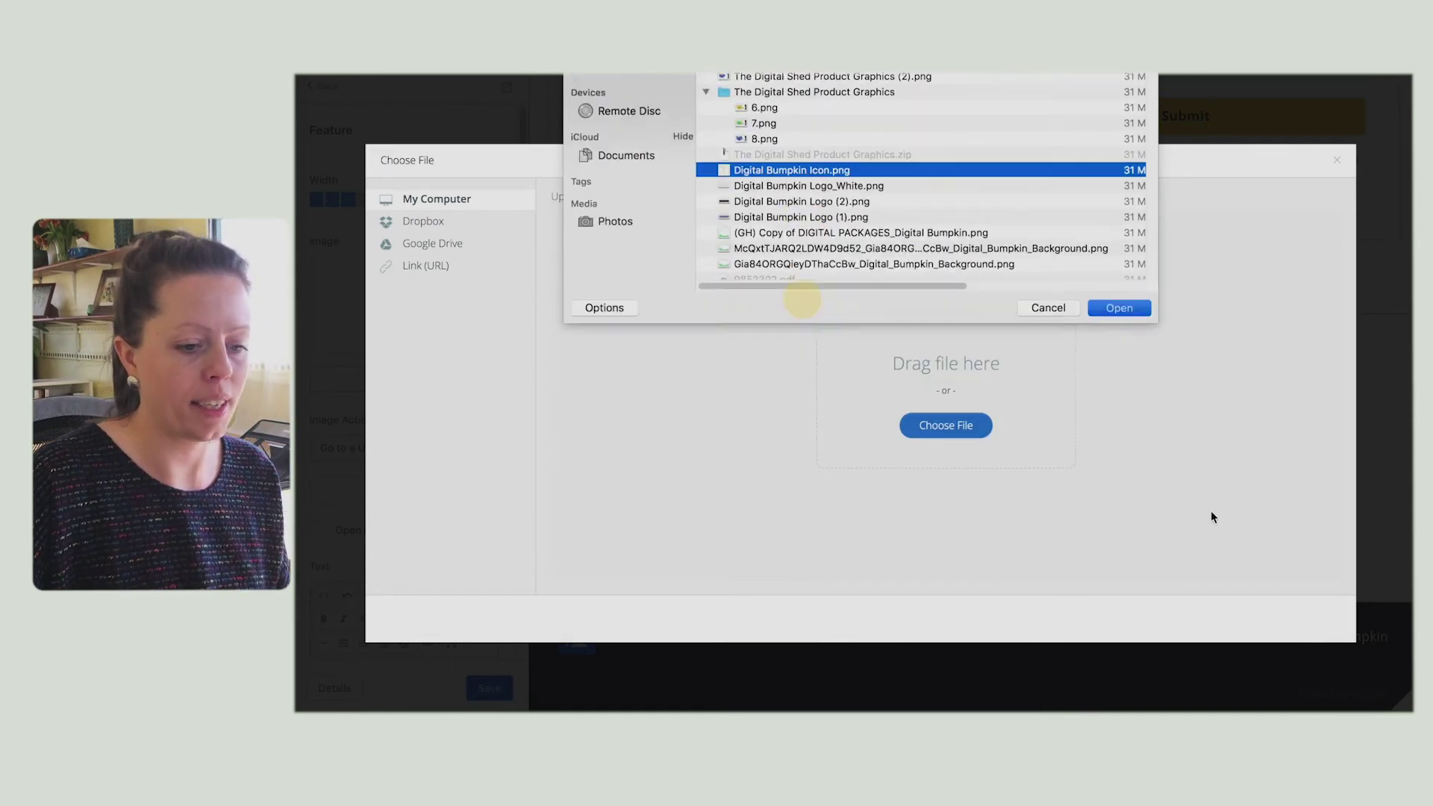
pyautogui.click(1325, 626)
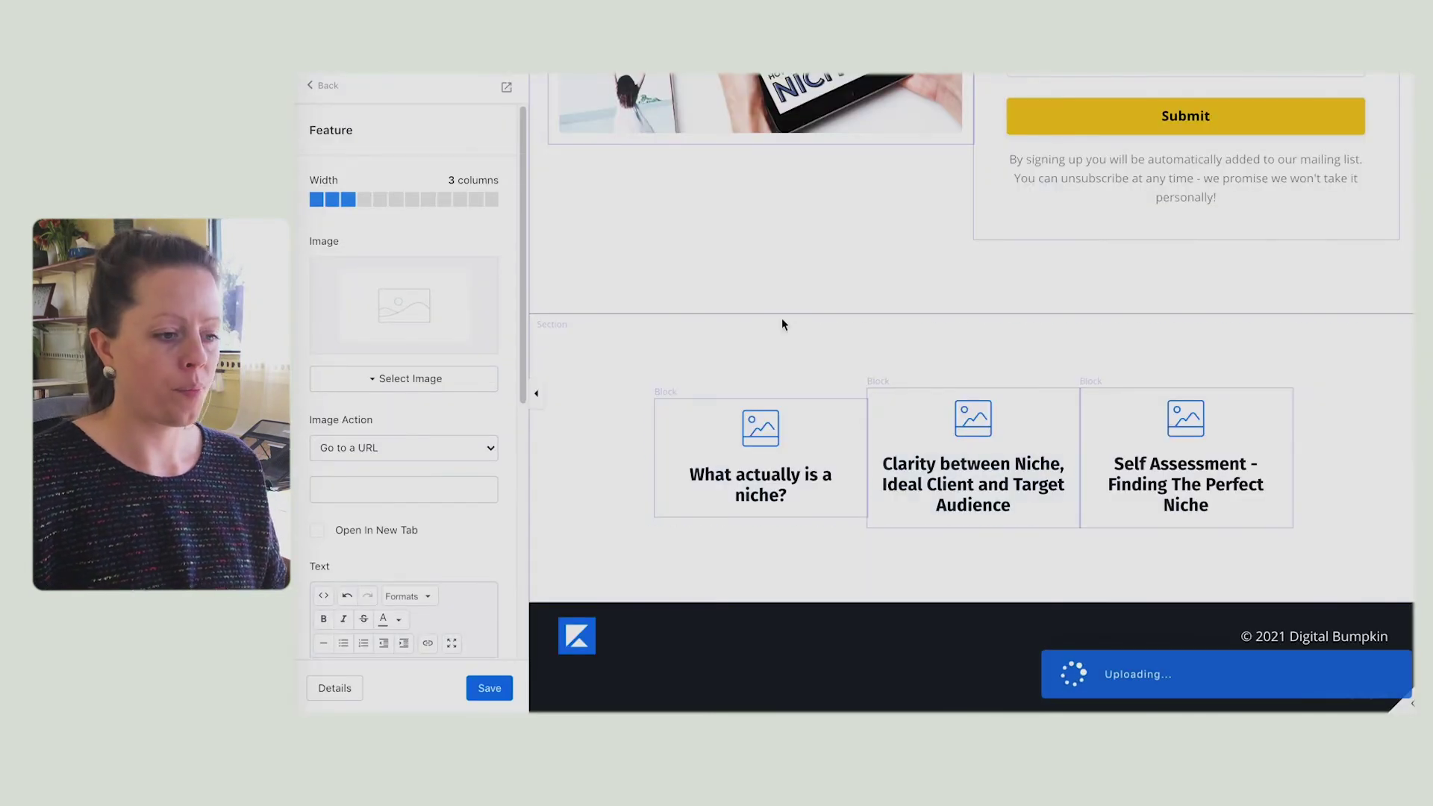
# Step: Upload the same Digital Bumpkin icon as the image of the "Clarity between Niche, Ideal Client and Target Audience" feature block
pyautogui.click(970, 424)
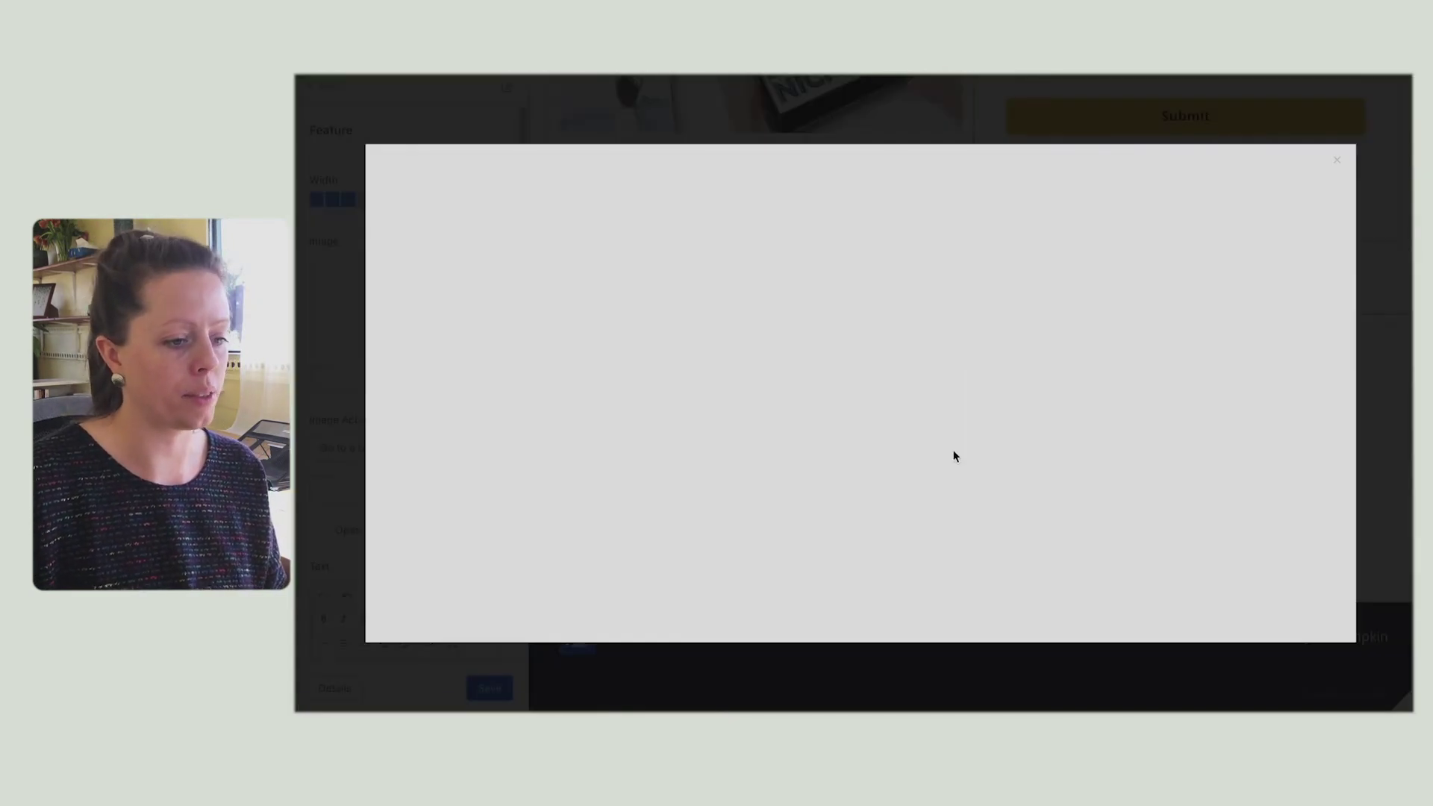
pyautogui.click(953, 454)
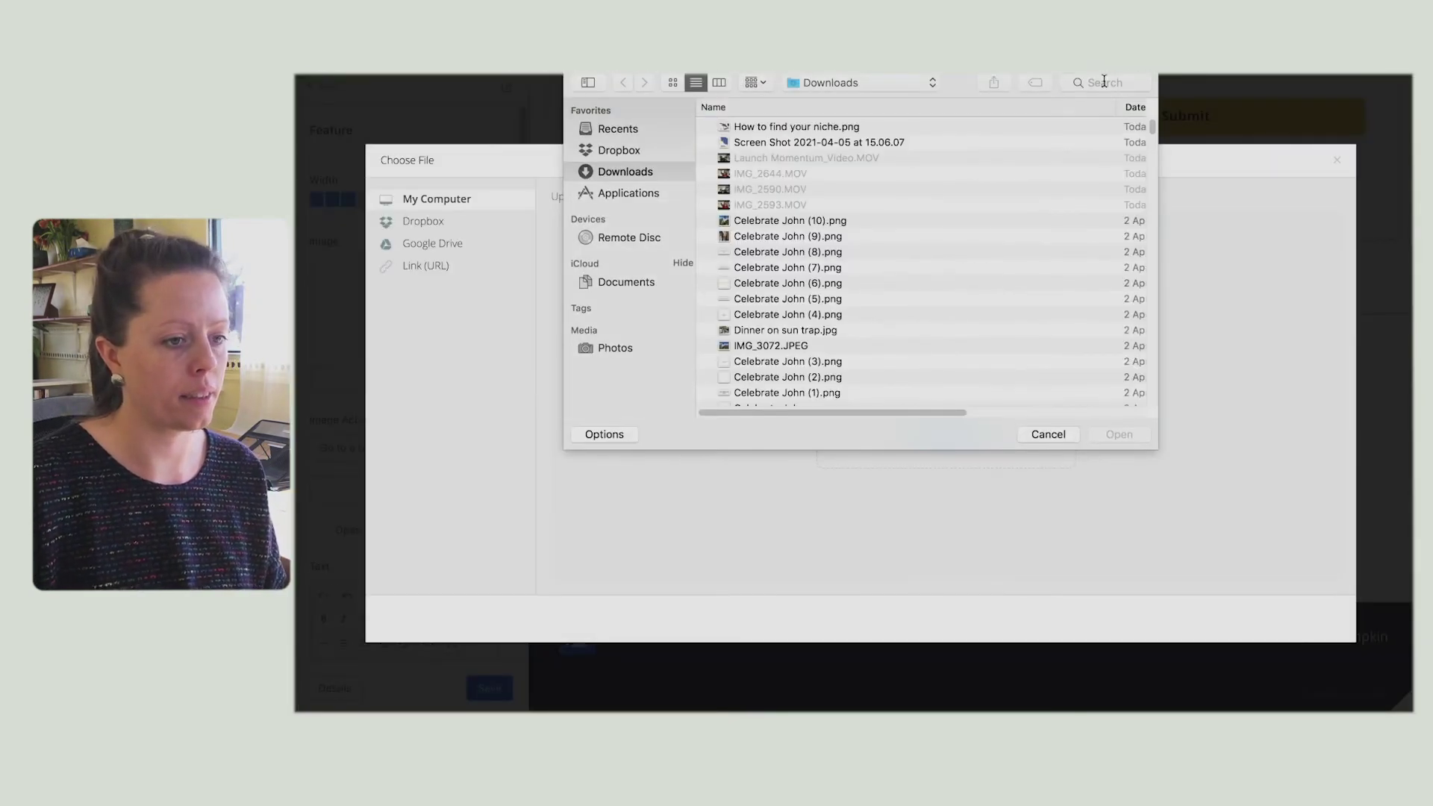
pyautogui.click(1105, 82)
pyautogui.click(1119, 434)
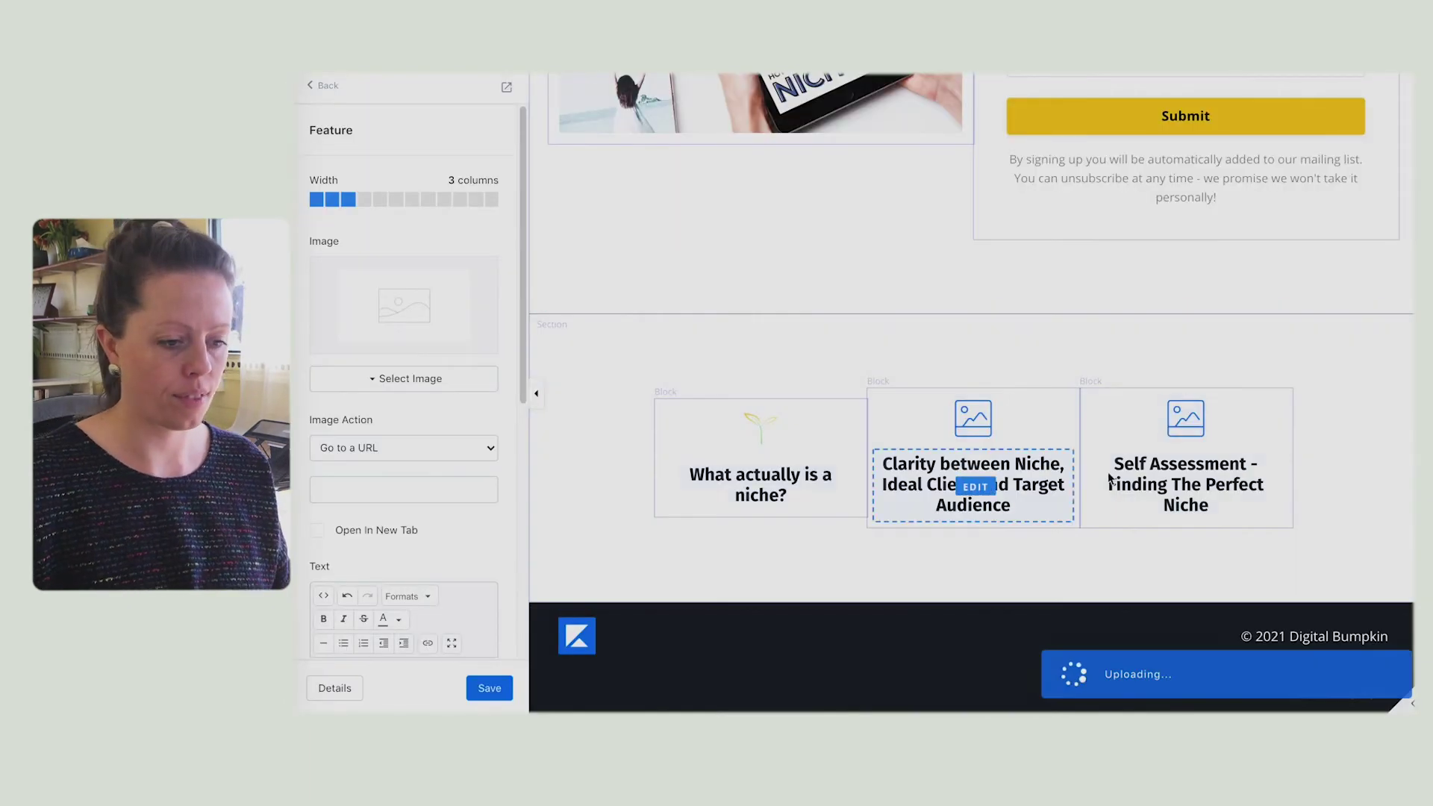
# Step: Upload the Digital Bumpkin icon as the image of the "Self Assessment - Finding The Perfect Niche" feature block
pyautogui.click(378, 378)
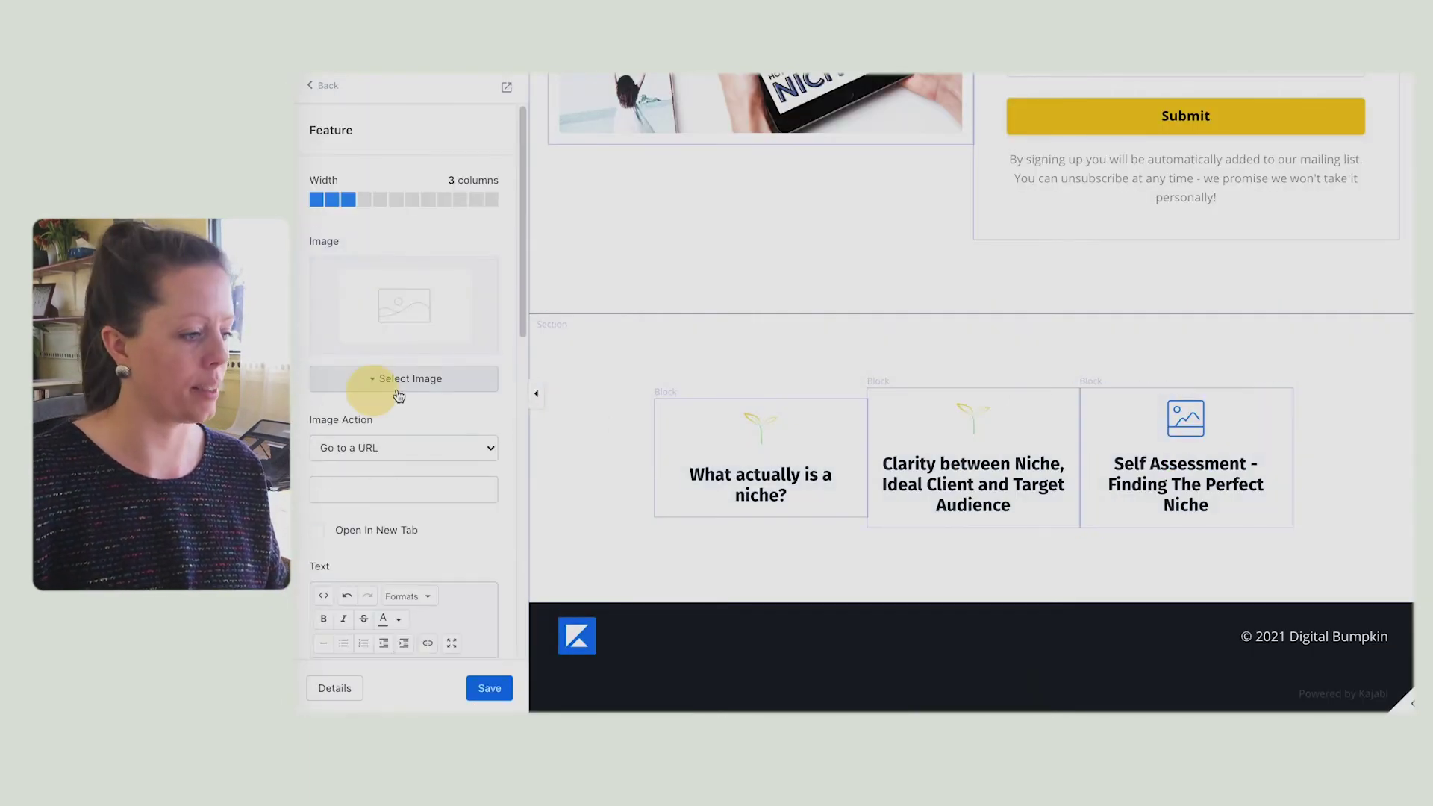
pyautogui.click(1106, 105)
pyautogui.doubleClick(819, 147)
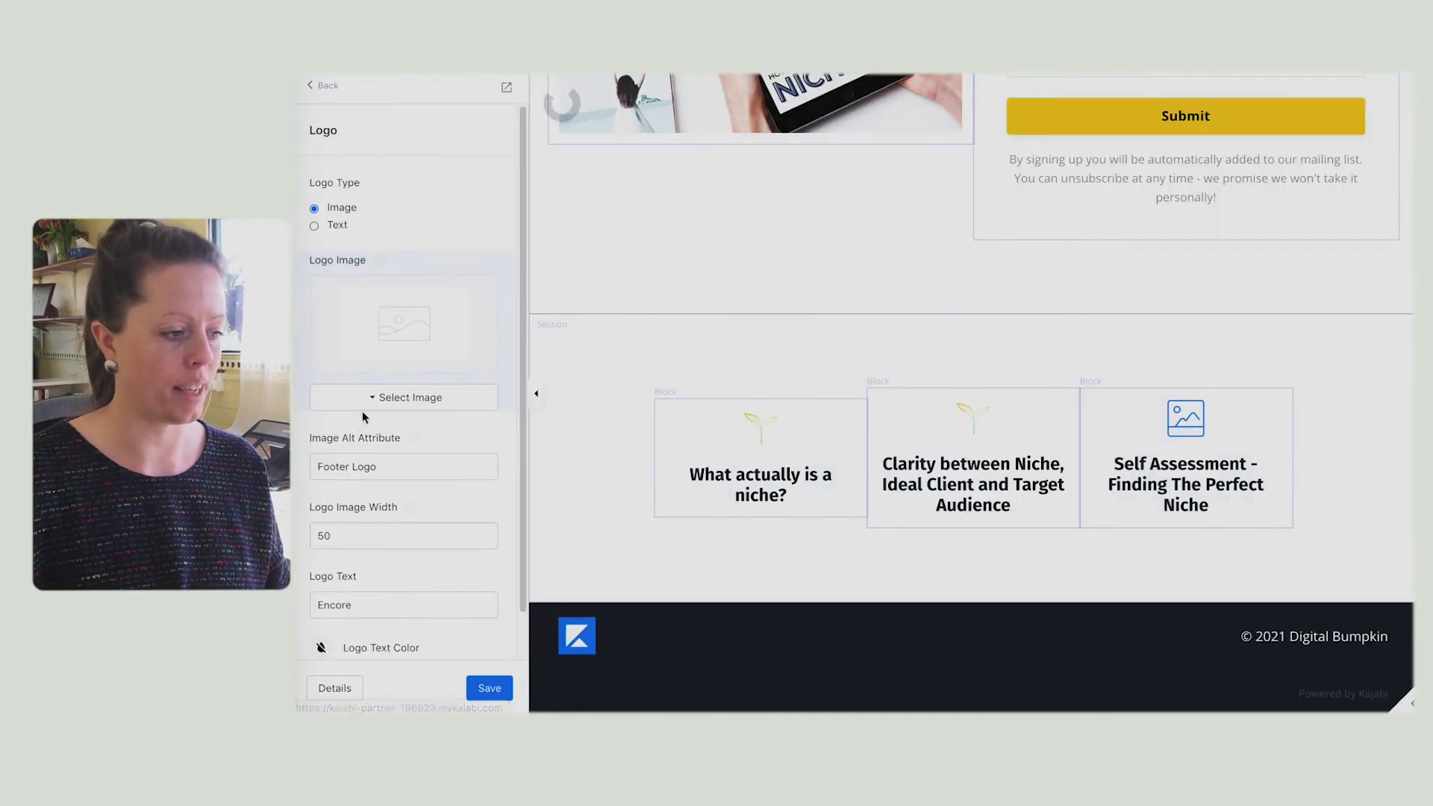
# Step: Search the computer for "digital bumpkin" and upload Digital Bumpkin Logo_White.png as the footer logo image
pyautogui.click(371, 400)
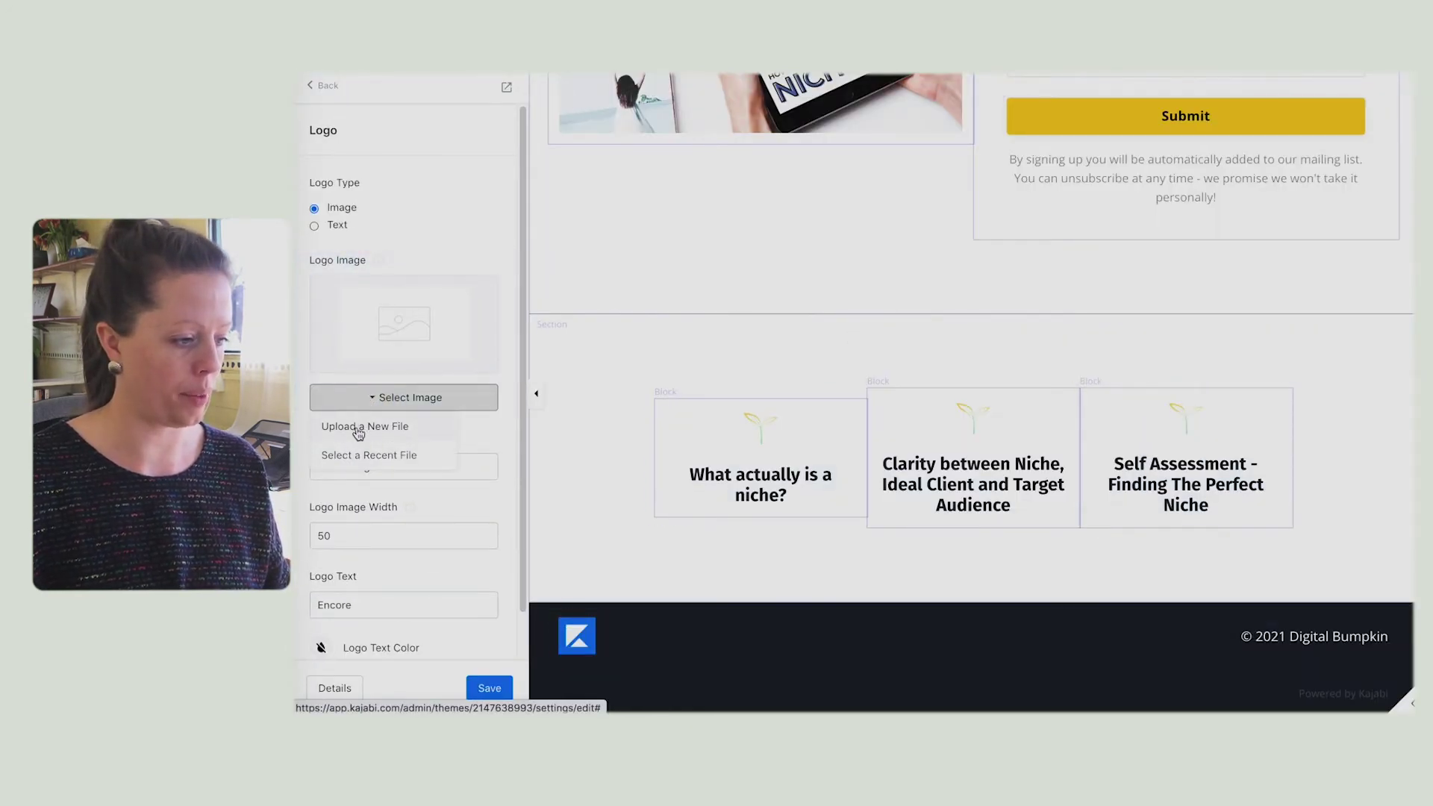
pyautogui.click(370, 427)
pyautogui.click(1105, 82)
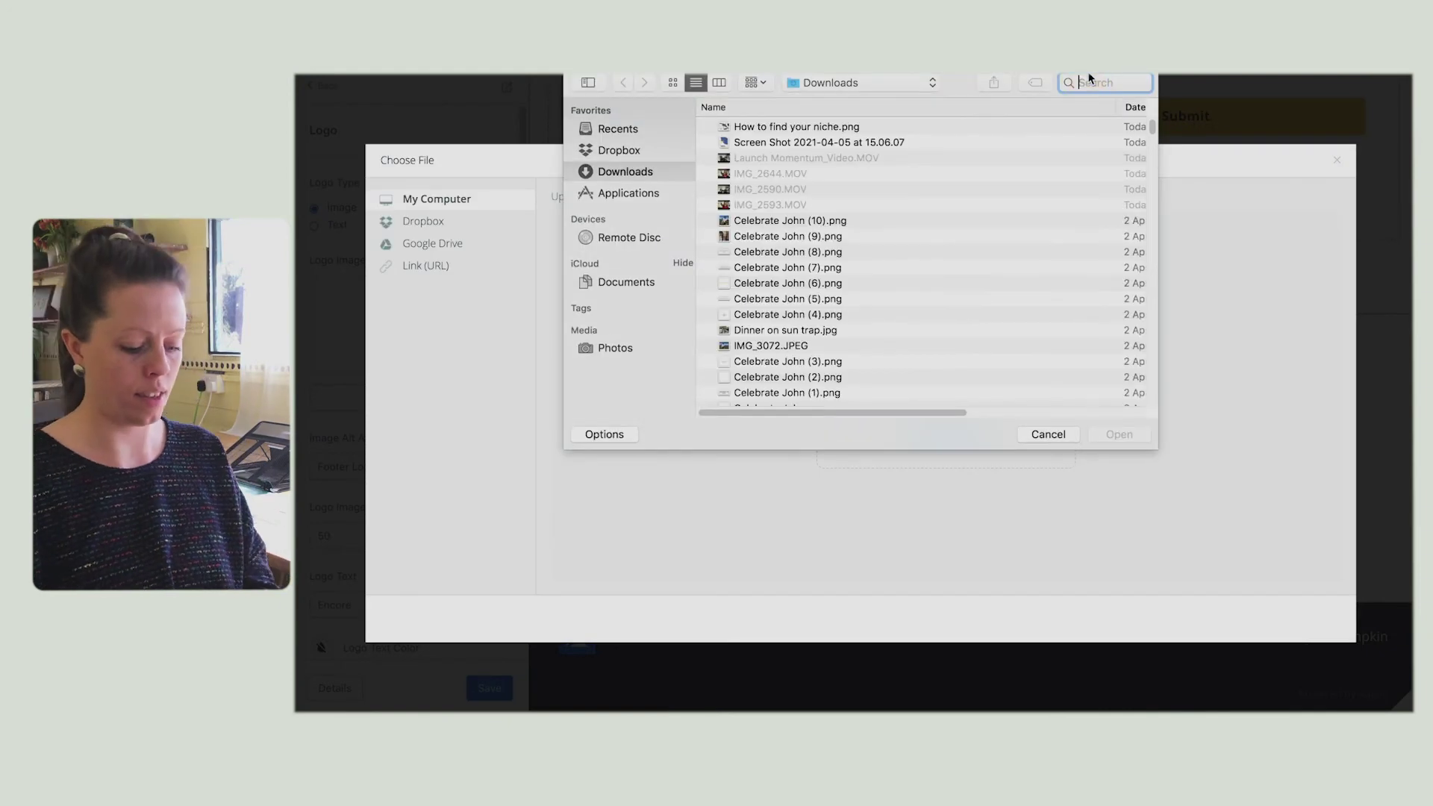
pyautogui.write('digital bumpkin')
pyautogui.click(821, 153)
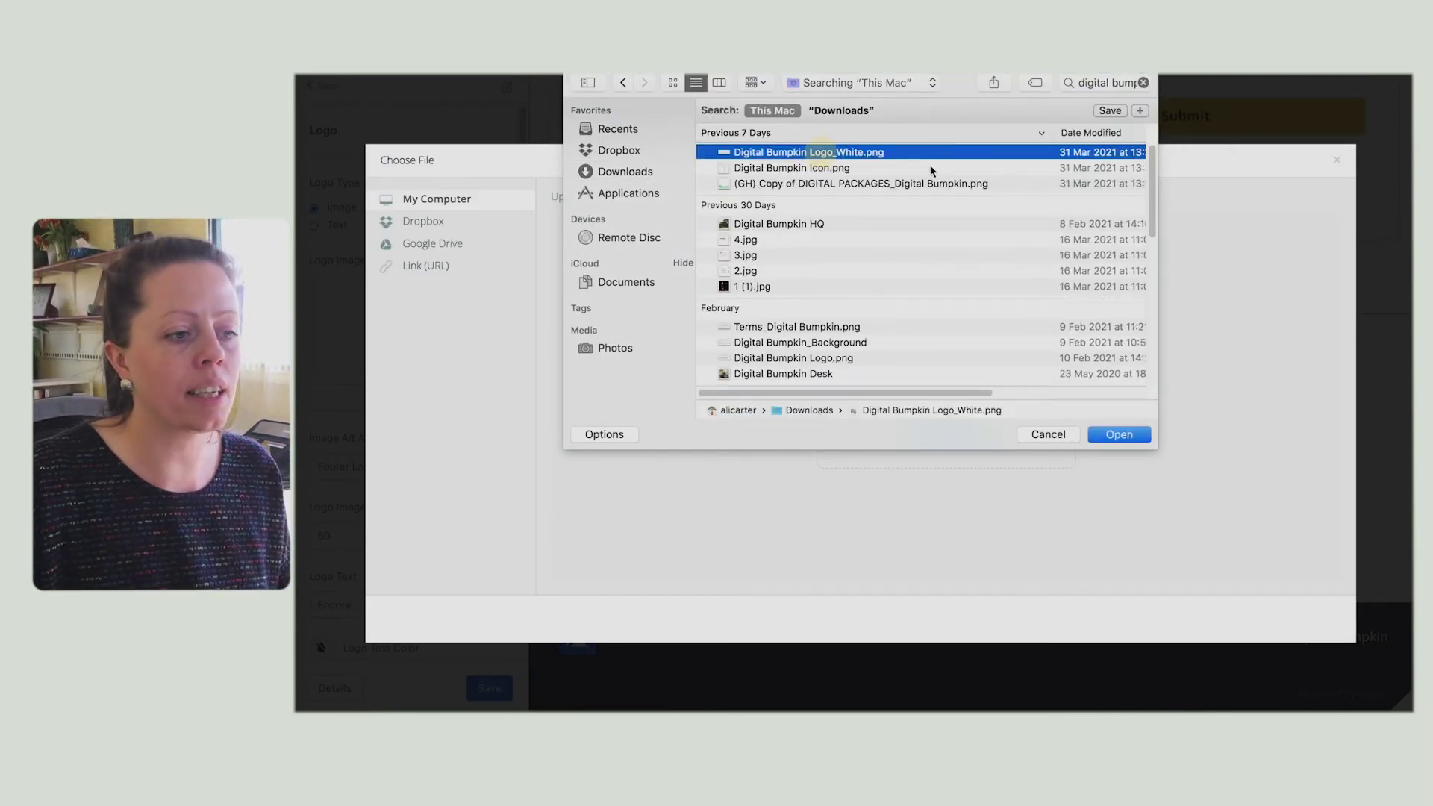
pyautogui.click(1120, 436)
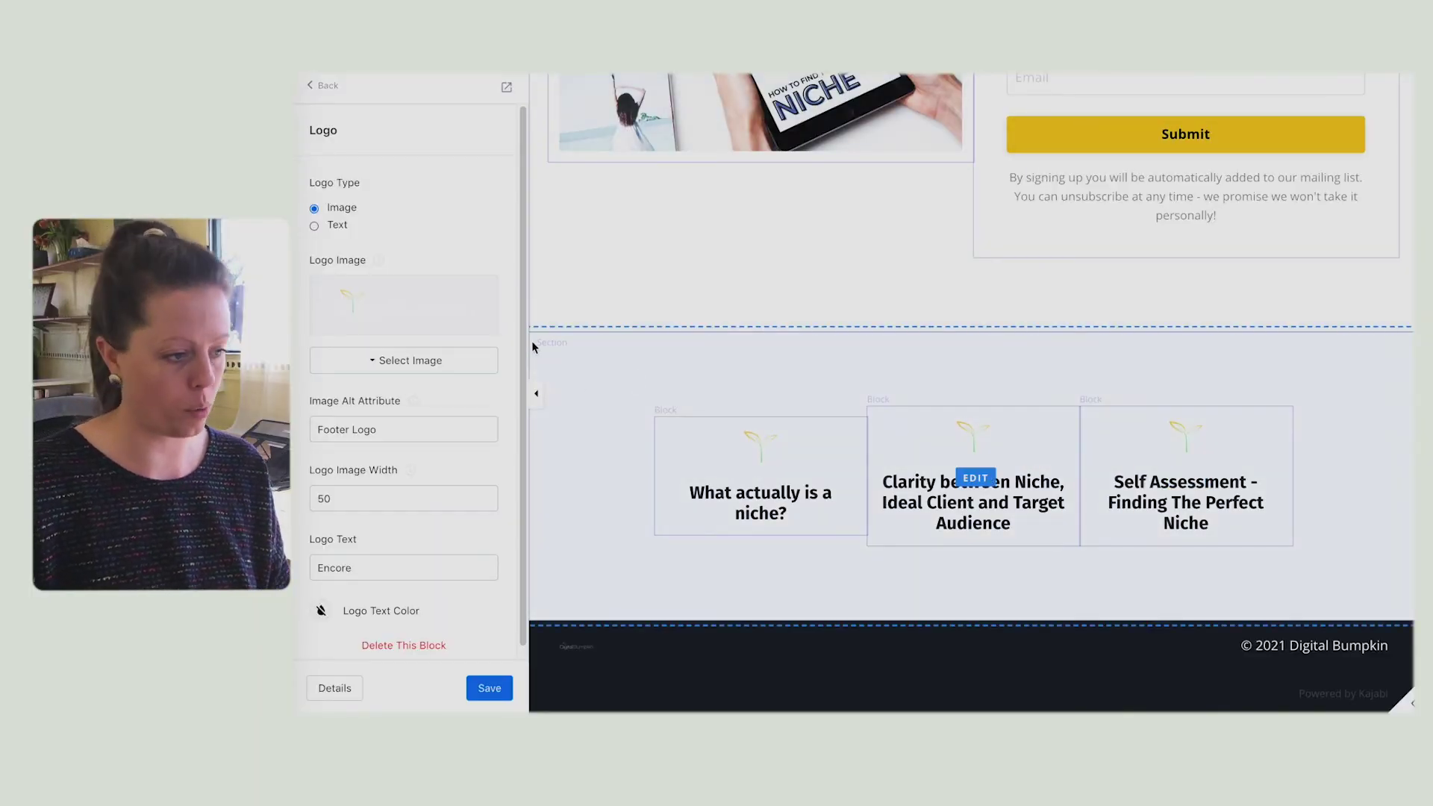
# Step: Turn on equal height blocks in the desktop layout of the feature columns section
pyautogui.click(590, 376)
pyautogui.scroll(-5, 375, 522)
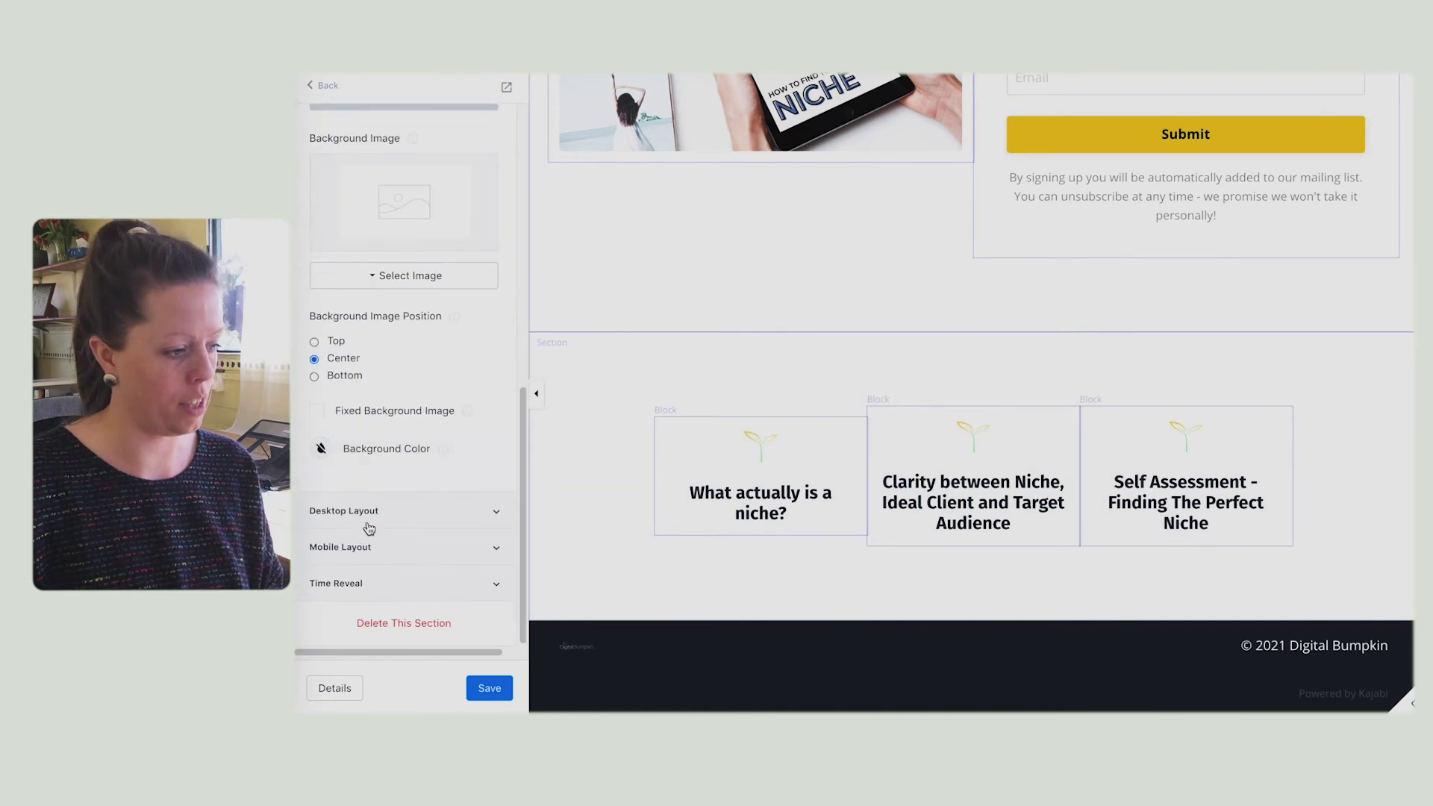
pyautogui.click(375, 522)
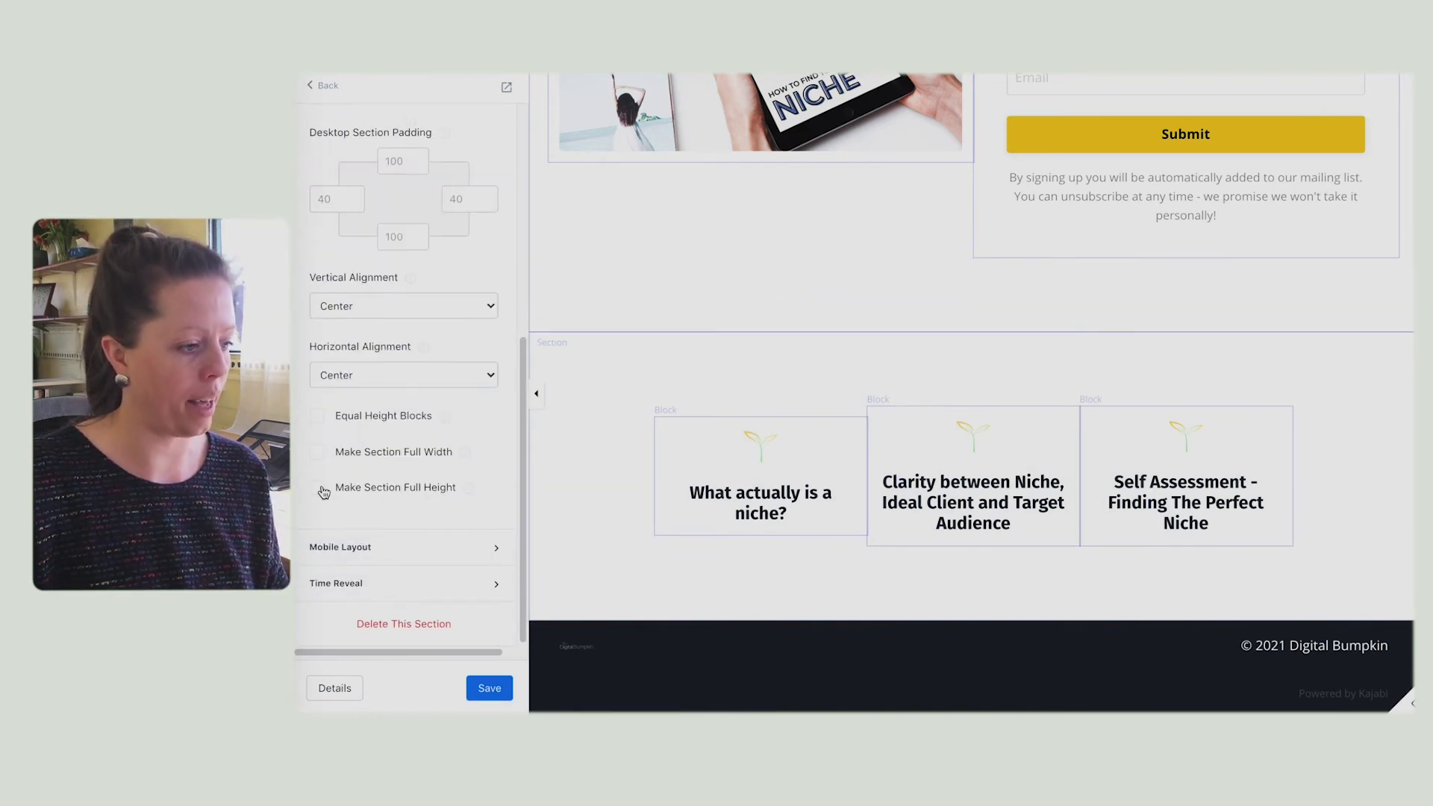
pyautogui.click(318, 416)
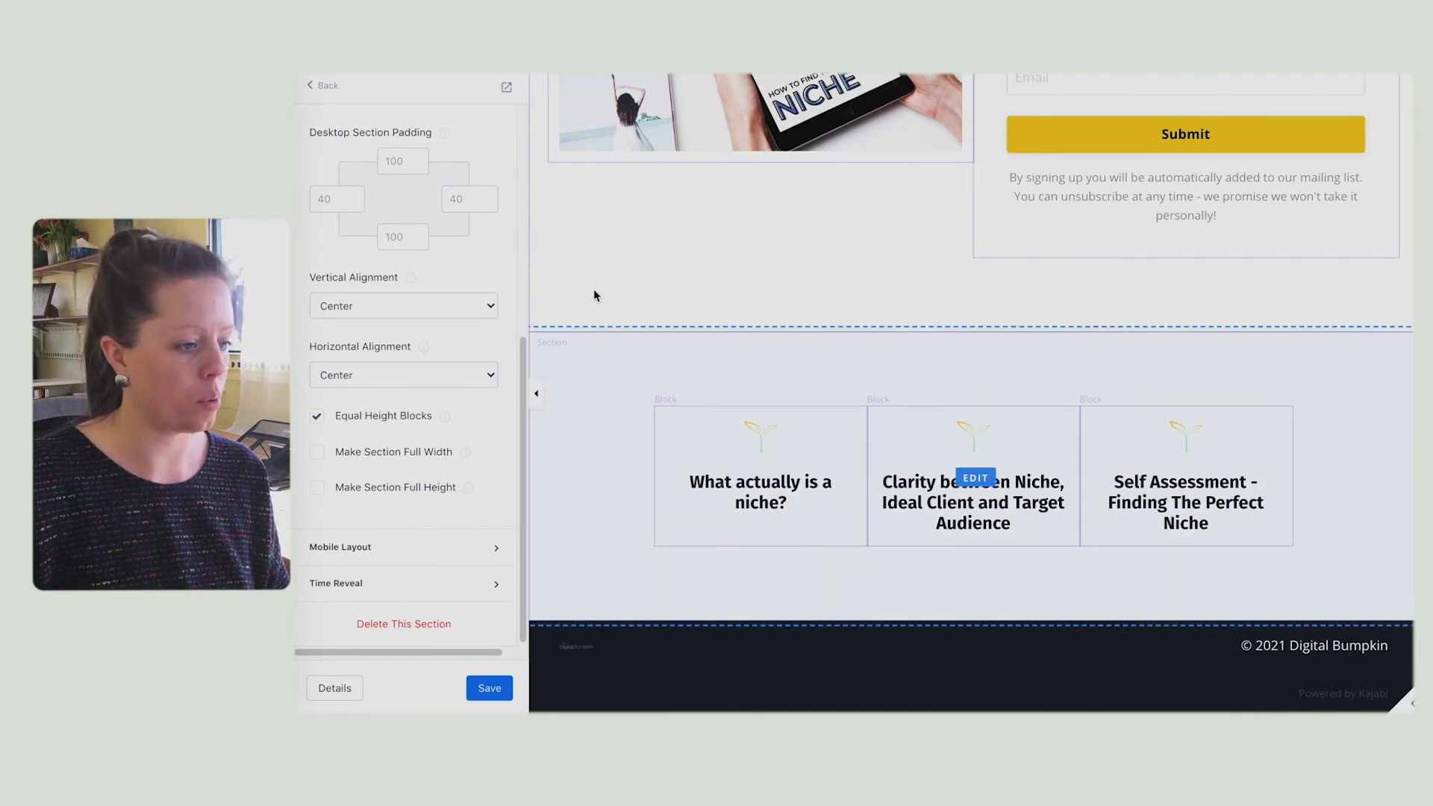
# Step: Set the background colour of the feature columns section to F9F9F9
pyautogui.click(603, 374)
pyautogui.scroll(-5, 378, 319)
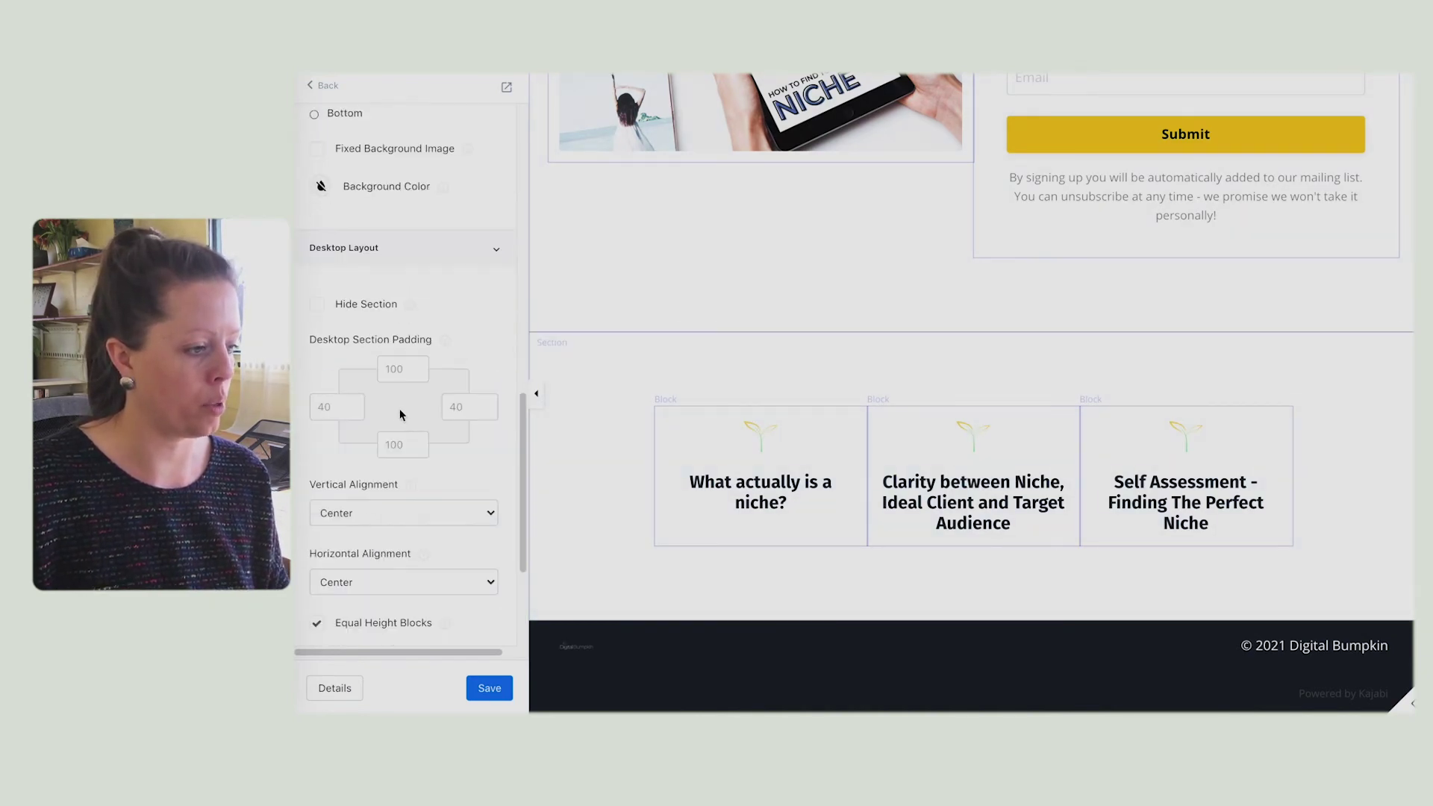
pyautogui.click(320, 186)
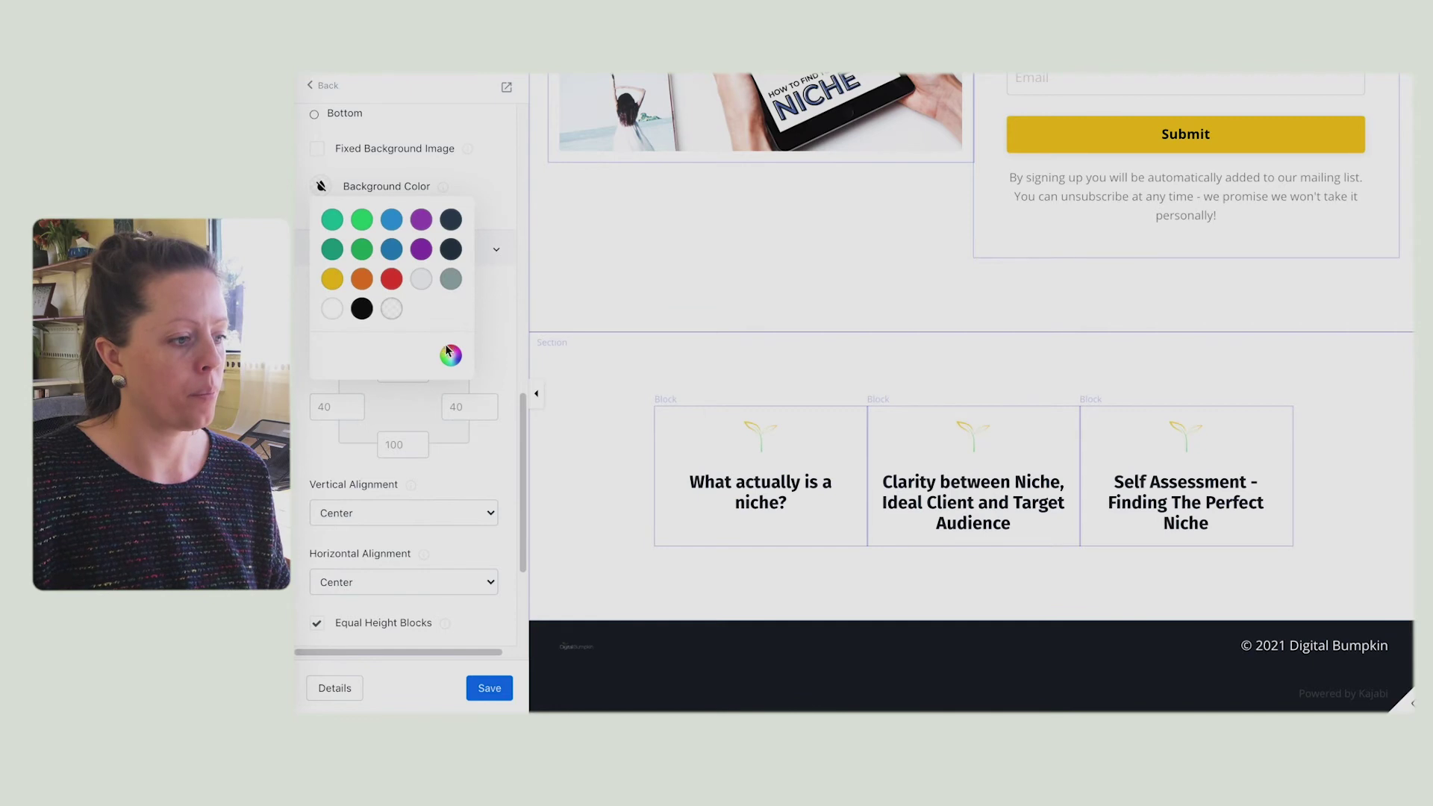
pyautogui.click(588, 373)
pyautogui.write('F9F9F9')
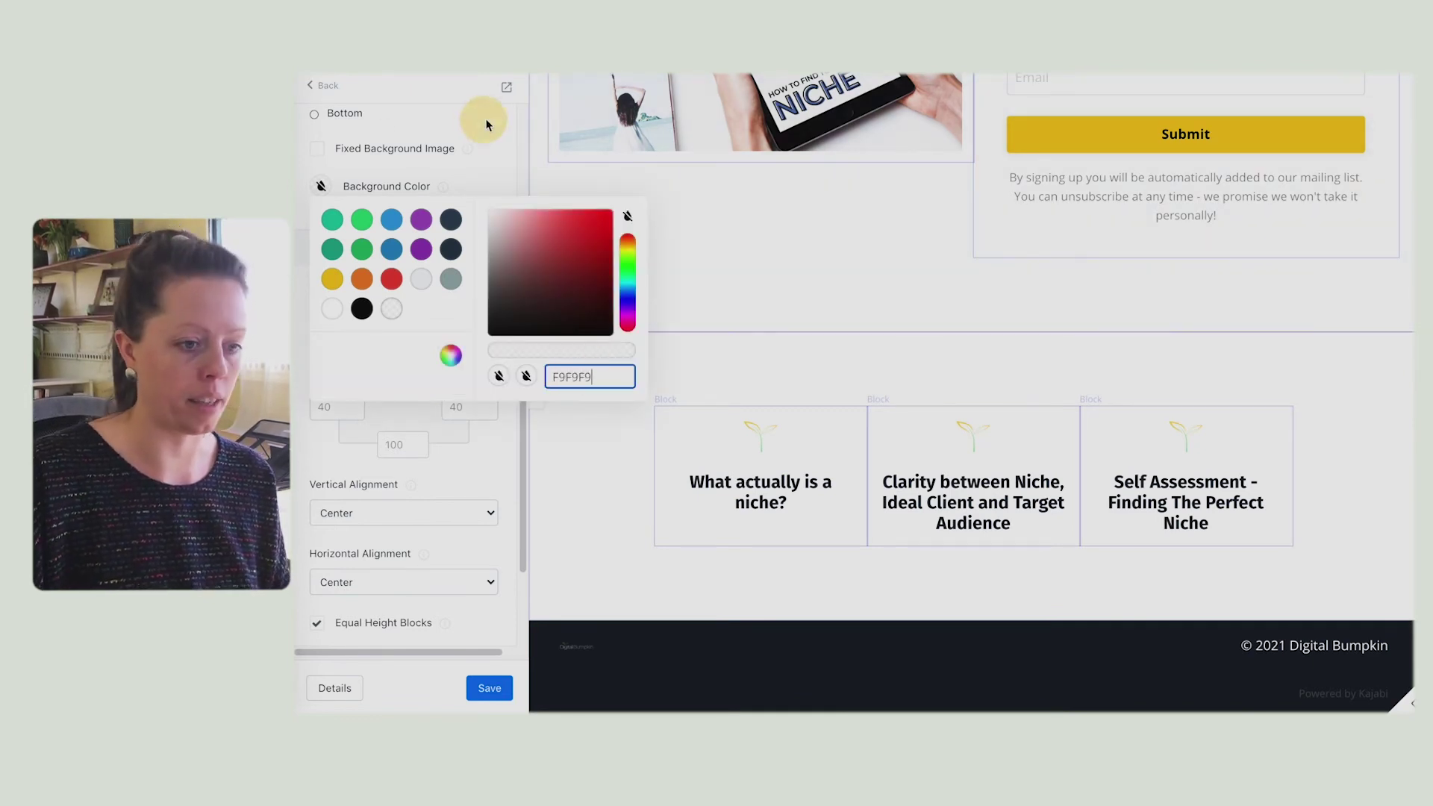
pyautogui.click(606, 419)
pyautogui.scroll(4, 1273, 613)
pyautogui.scroll(-4, 1274, 613)
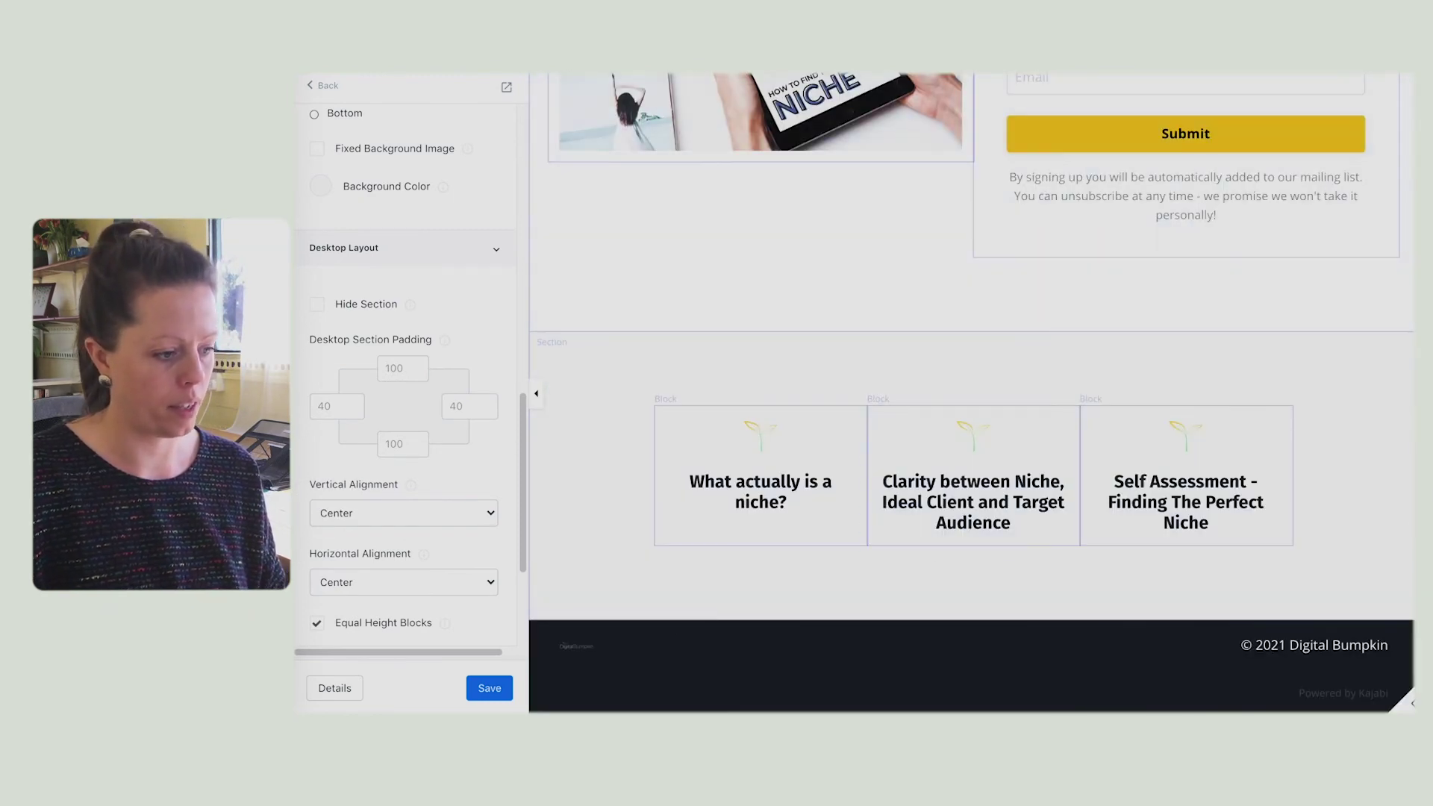
# Step: Set the desktop padding to 50 at the top of the feature columns section and 50 at the bottom of the opt-in section above it
pyautogui.click(729, 356)
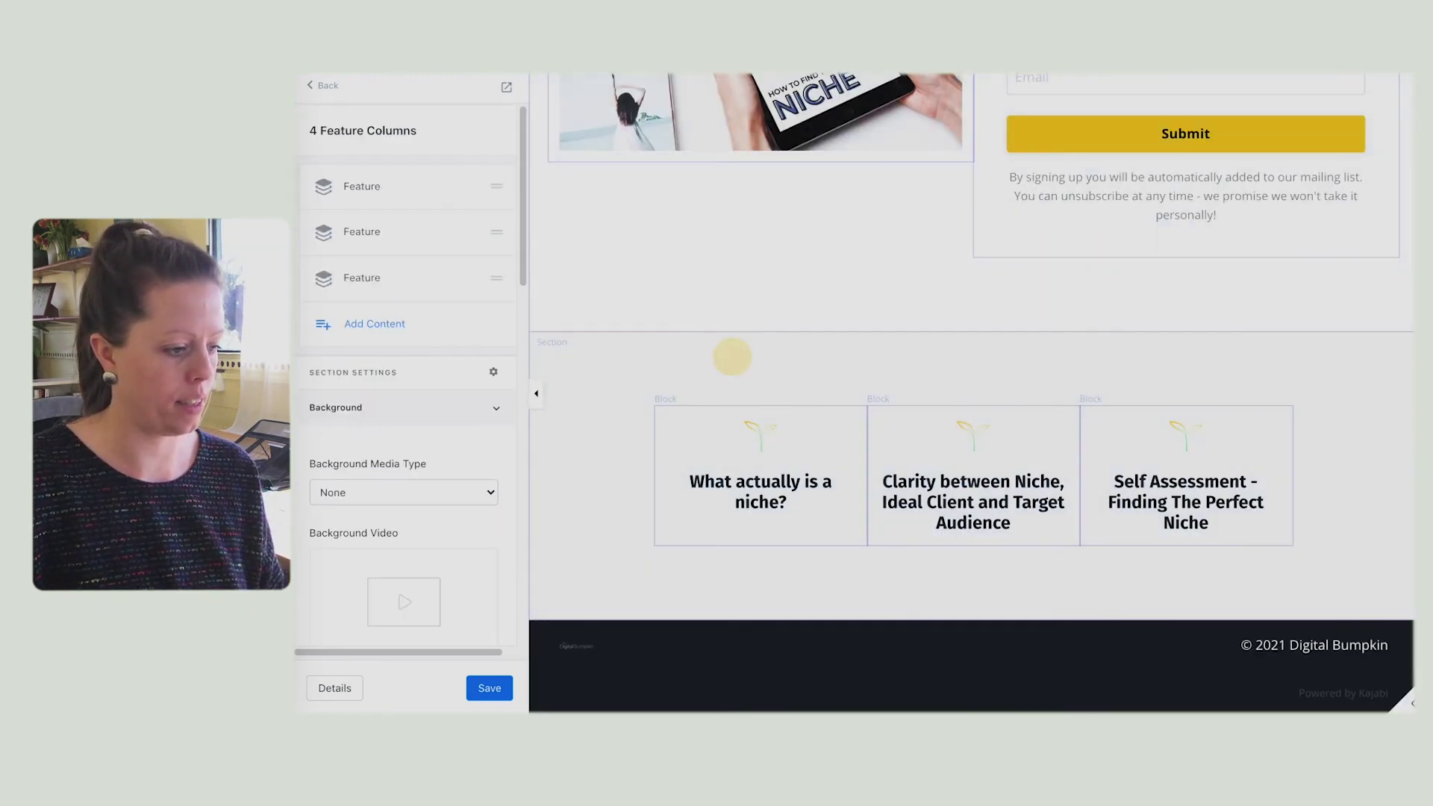
pyautogui.click(802, 363)
pyautogui.click(395, 522)
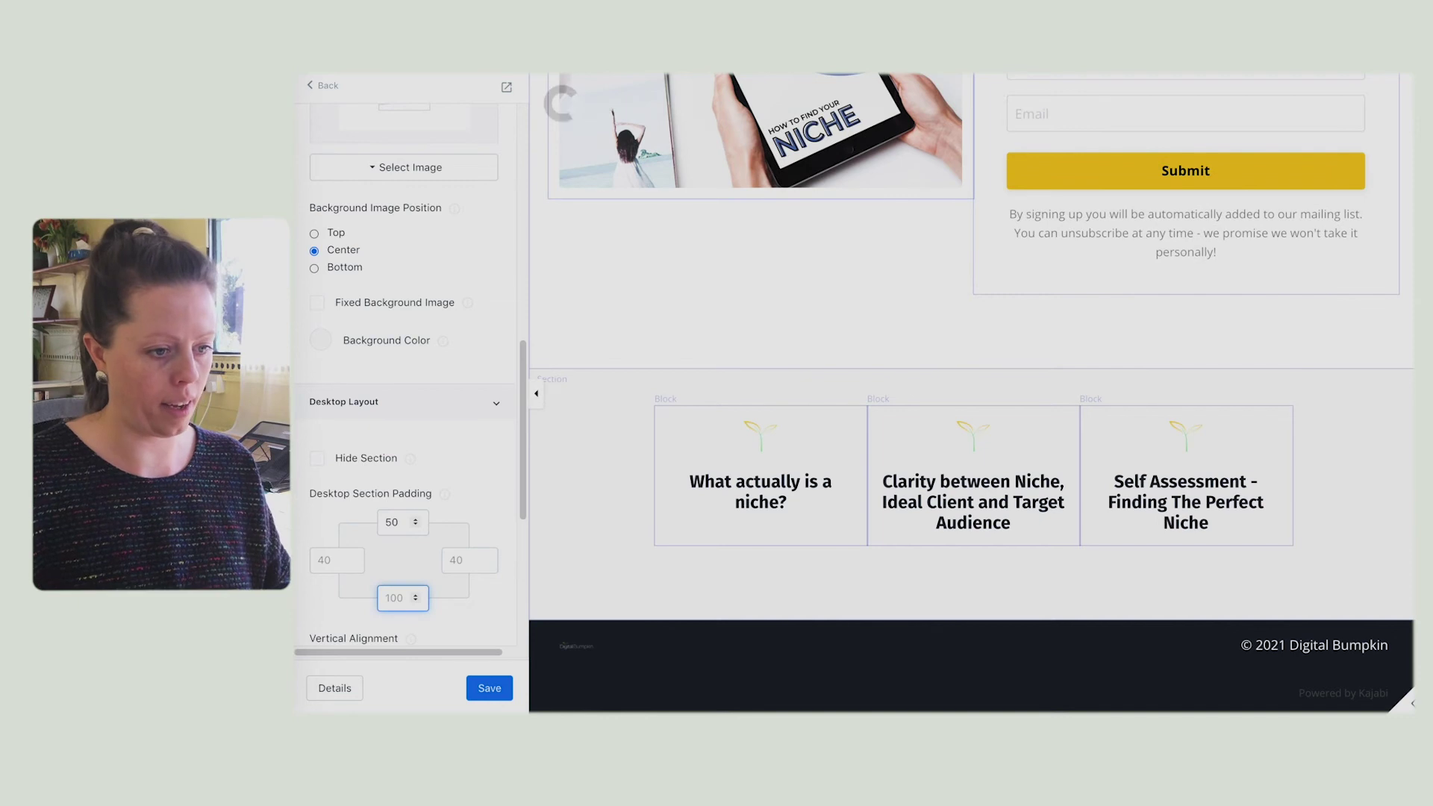
pyautogui.click(1042, 327)
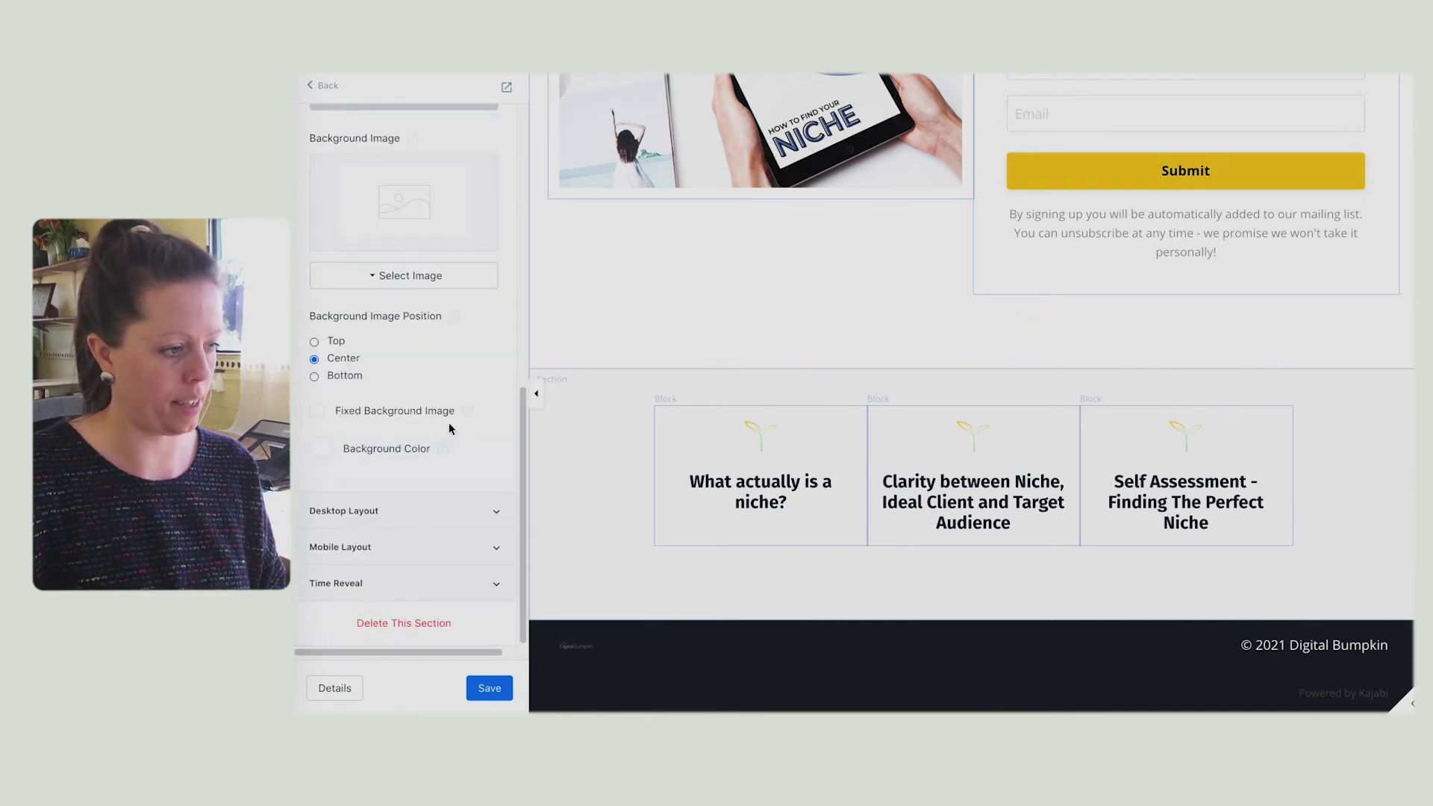
pyautogui.click(368, 510)
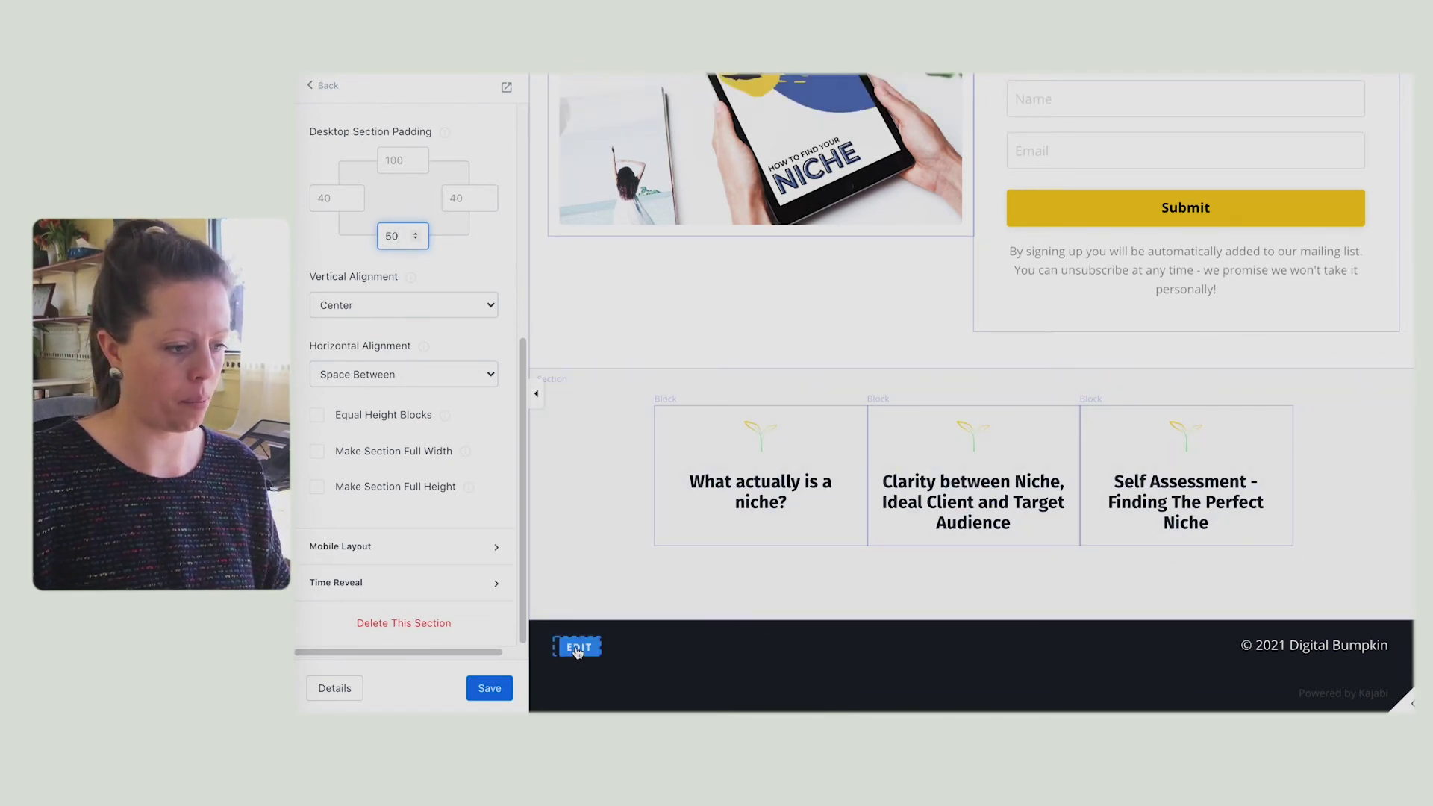
# Step: Set the footer logo's image width to 150
pyautogui.click(577, 648)
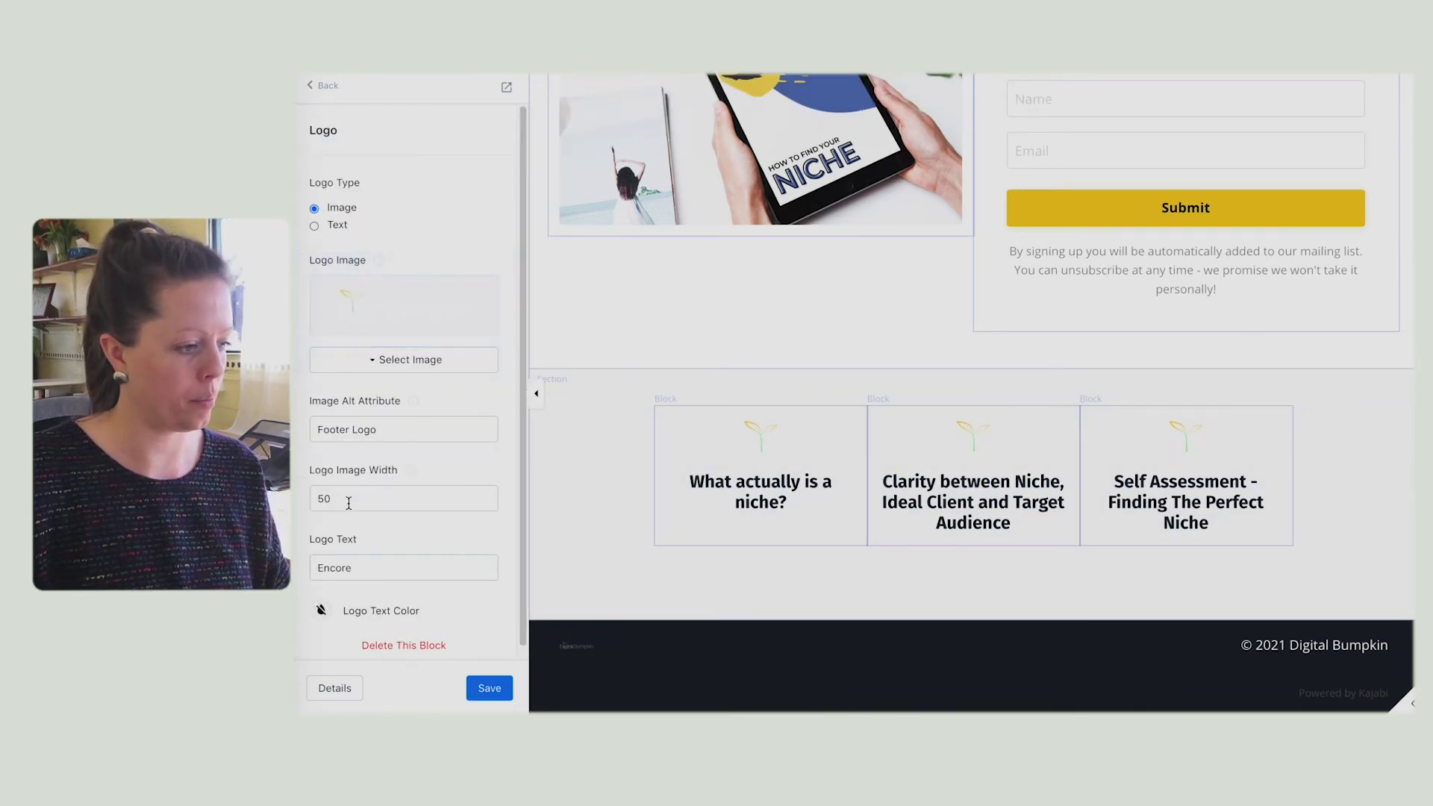
pyautogui.doubleClick(349, 502)
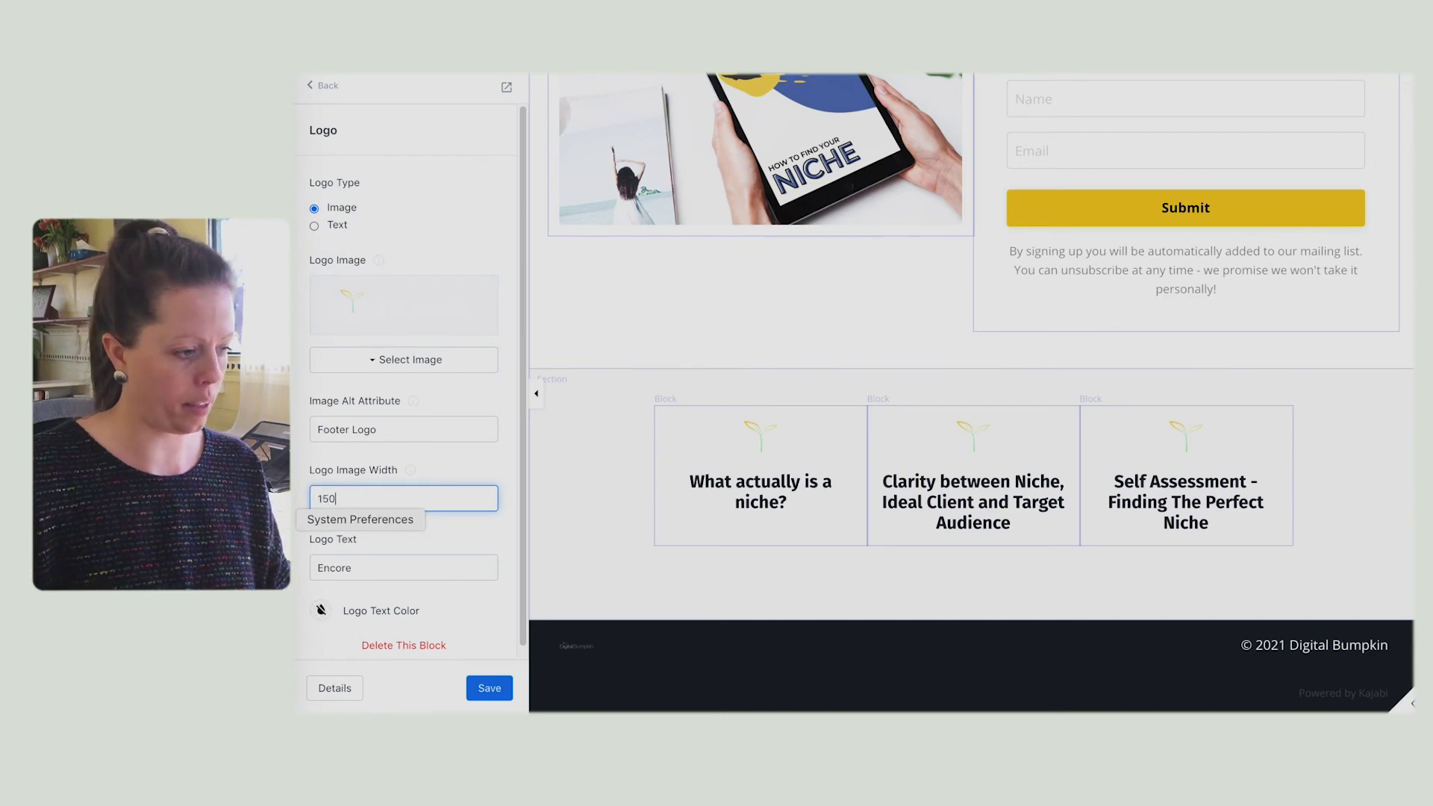
pyautogui.write('150')
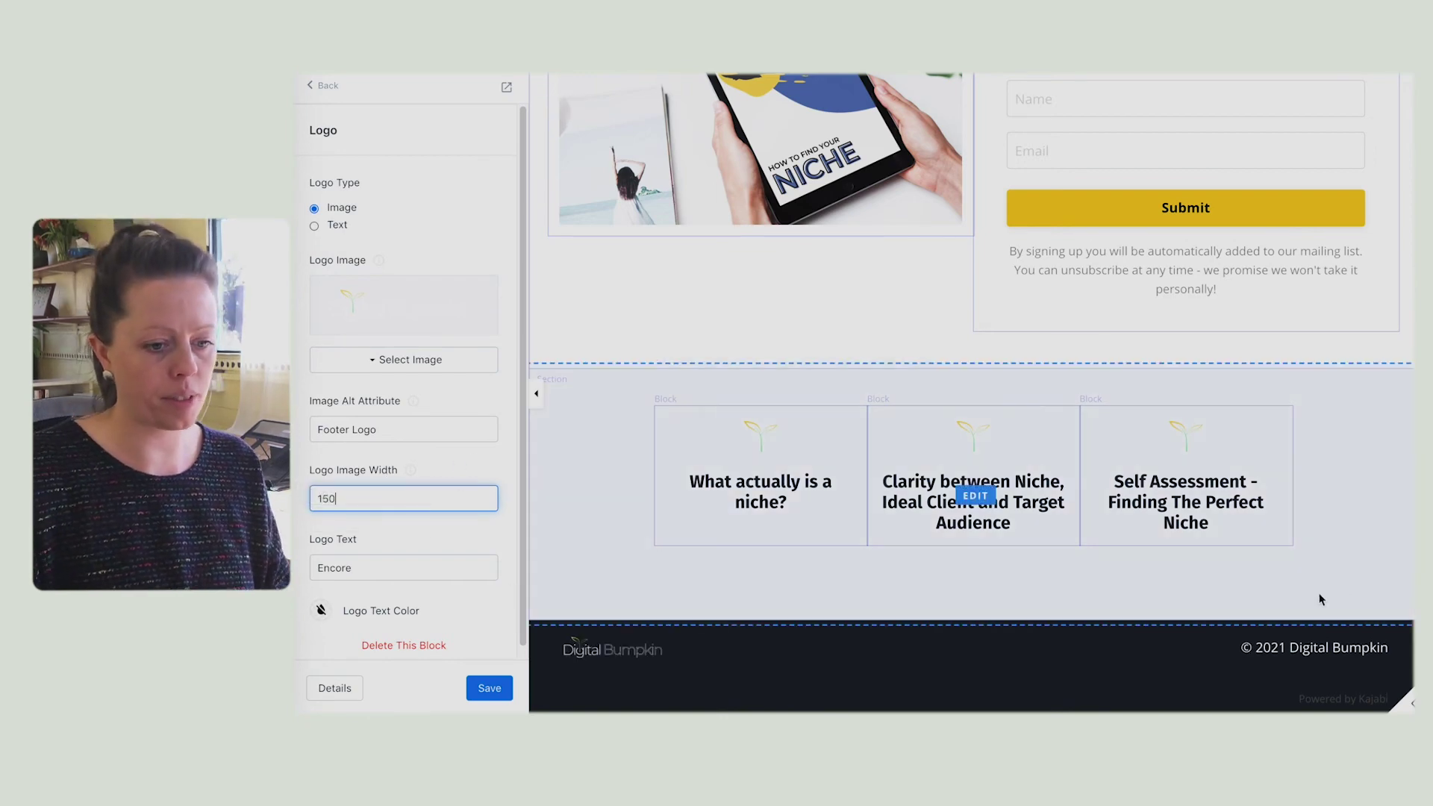
# Step: Centre the headline text and put "How to finally get traction in your online business." on its own line
pyautogui.scroll(5, 1327, 598)
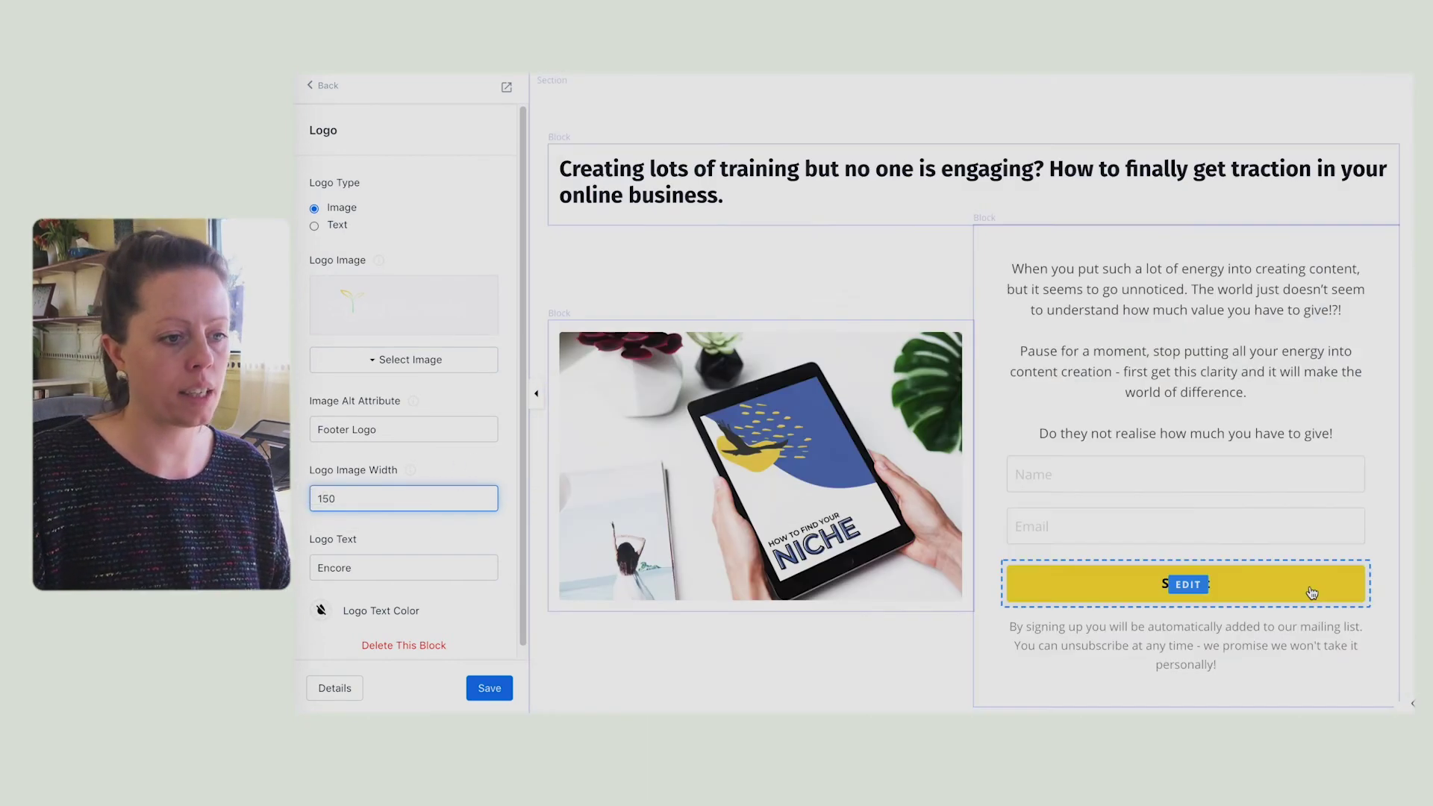
pyautogui.click(744, 171)
pyautogui.tripleClick(378, 378)
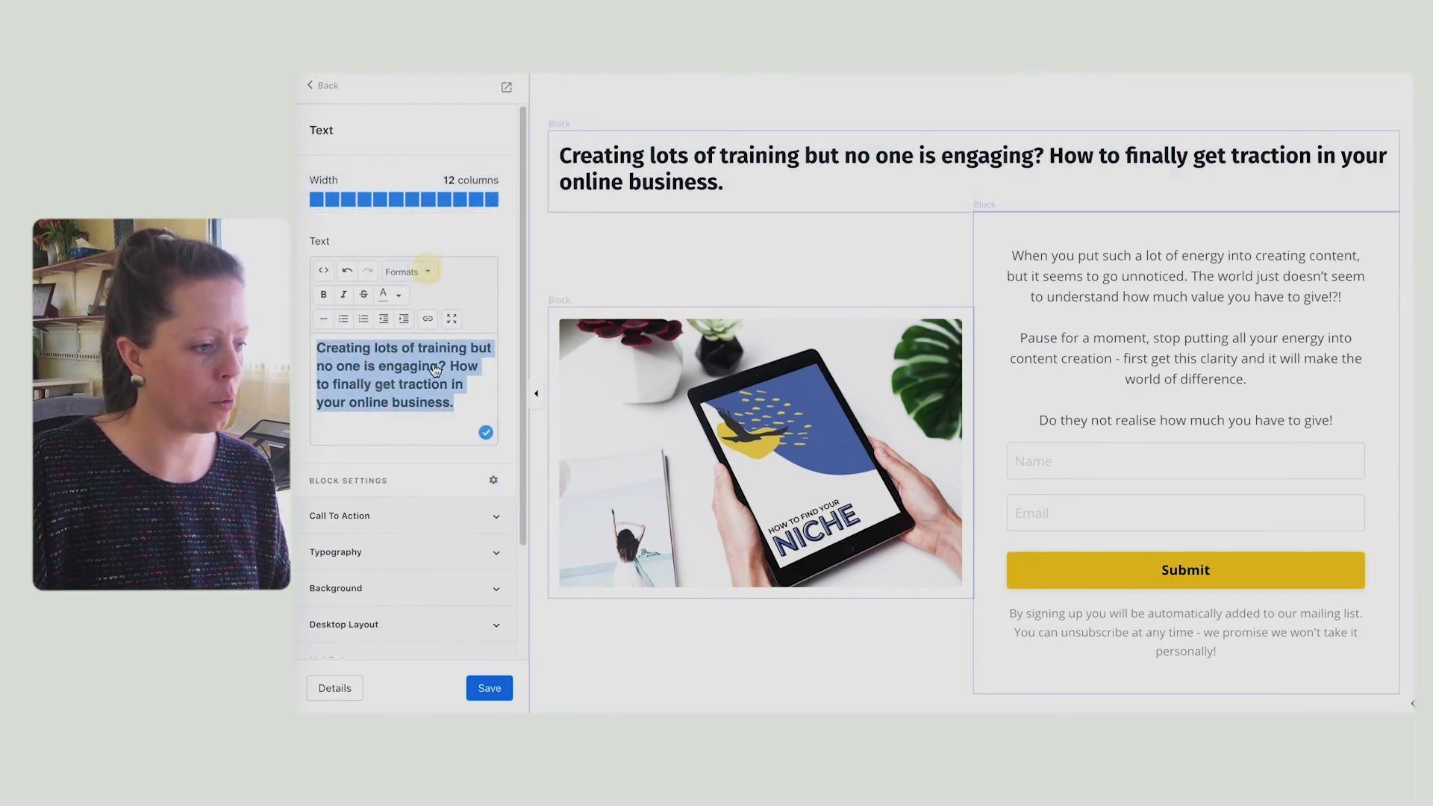
pyautogui.click(409, 272)
pyautogui.moveTo(478, 384)
pyautogui.click(556, 413)
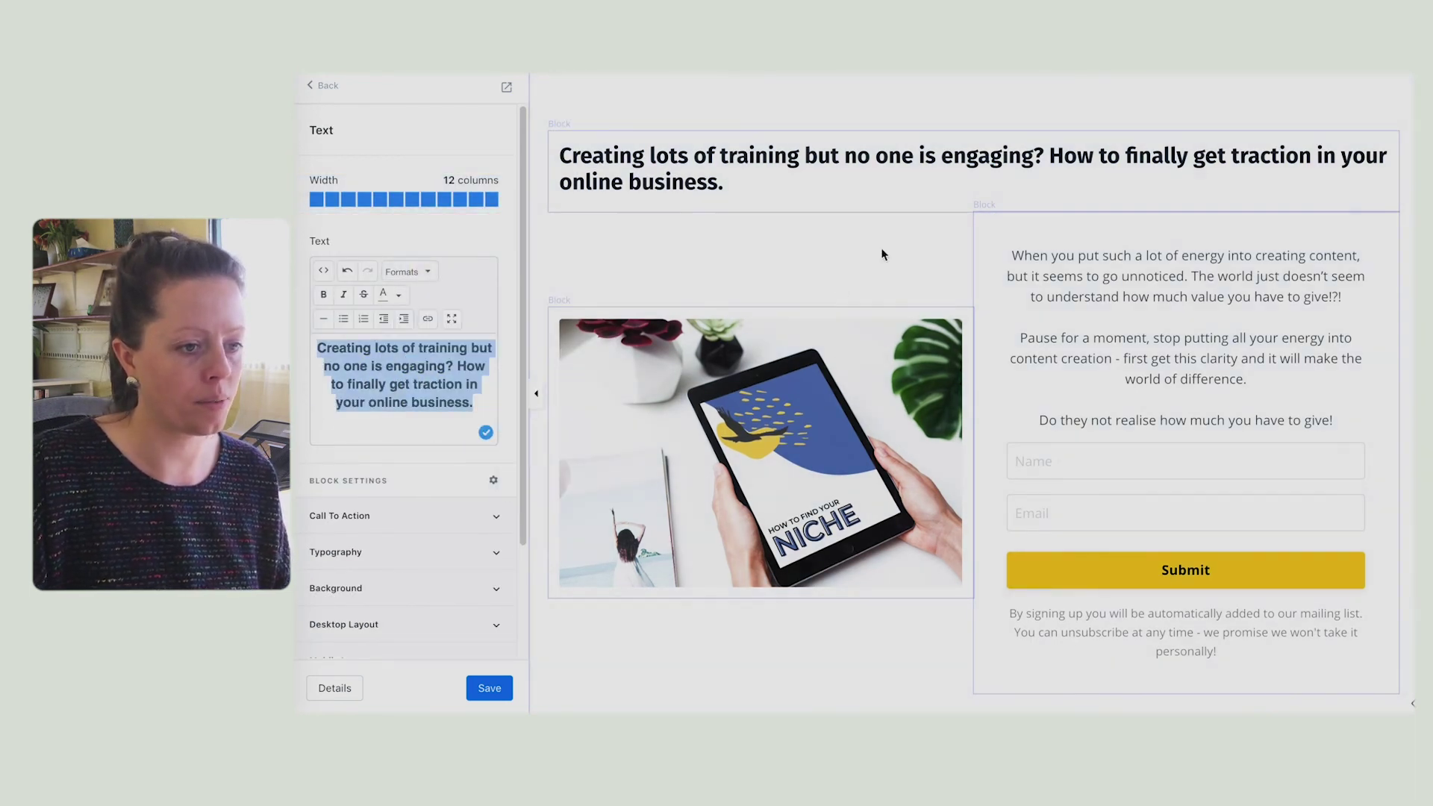
pyautogui.click(455, 365)
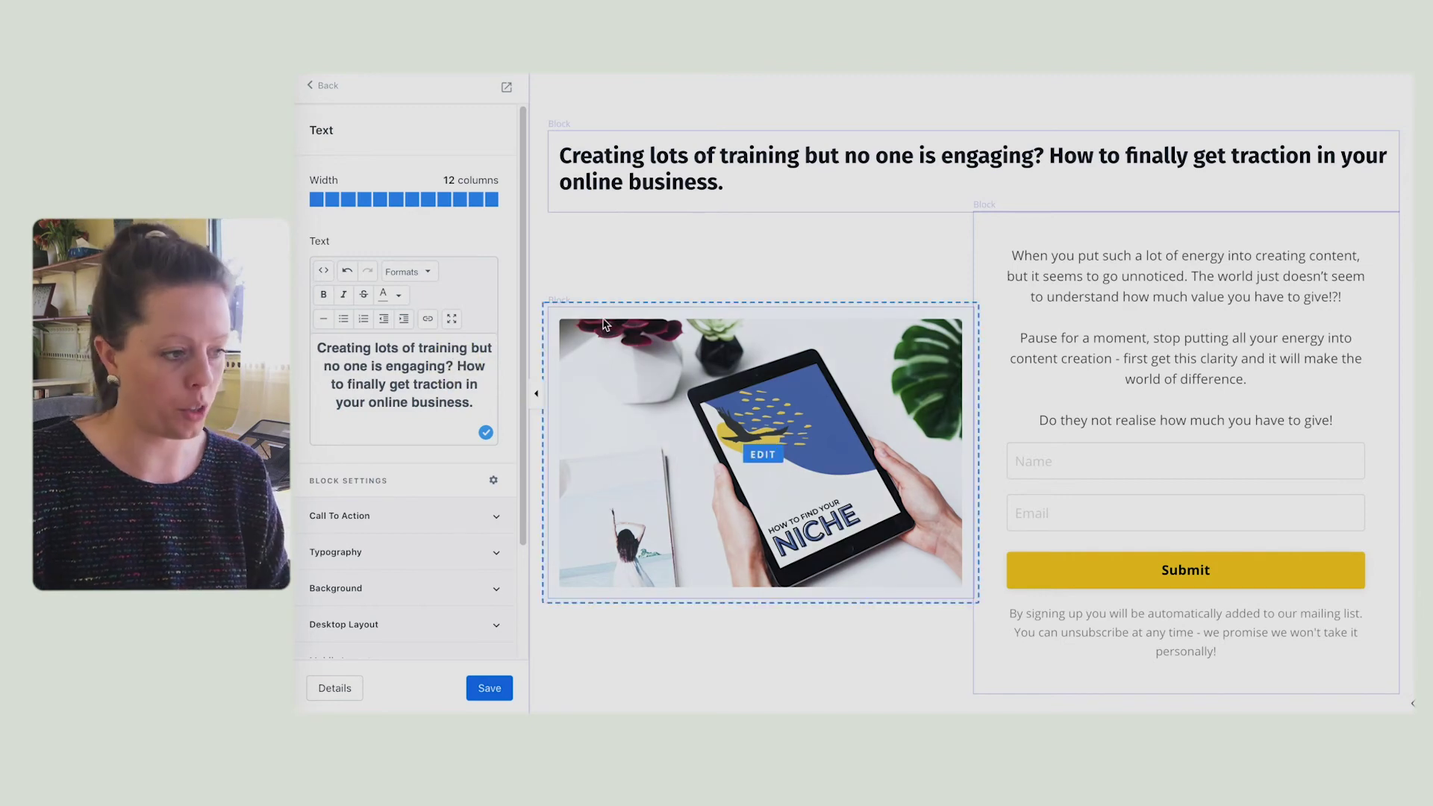
pyautogui.press('Return')
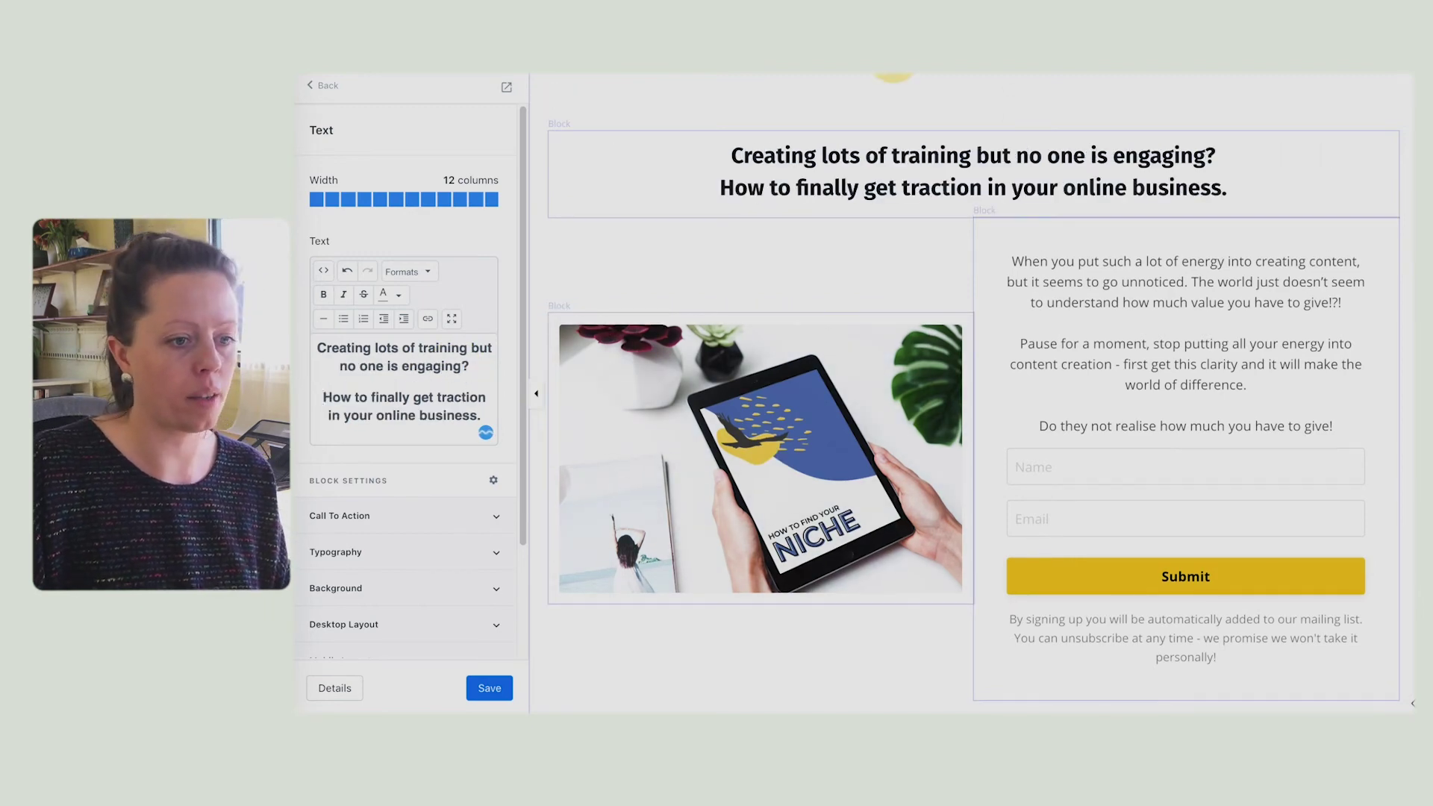
# Step: Apply a larger heading format to the headline's first line, "Creating lots of training but no one is engaging?"
pyautogui.click(388, 125)
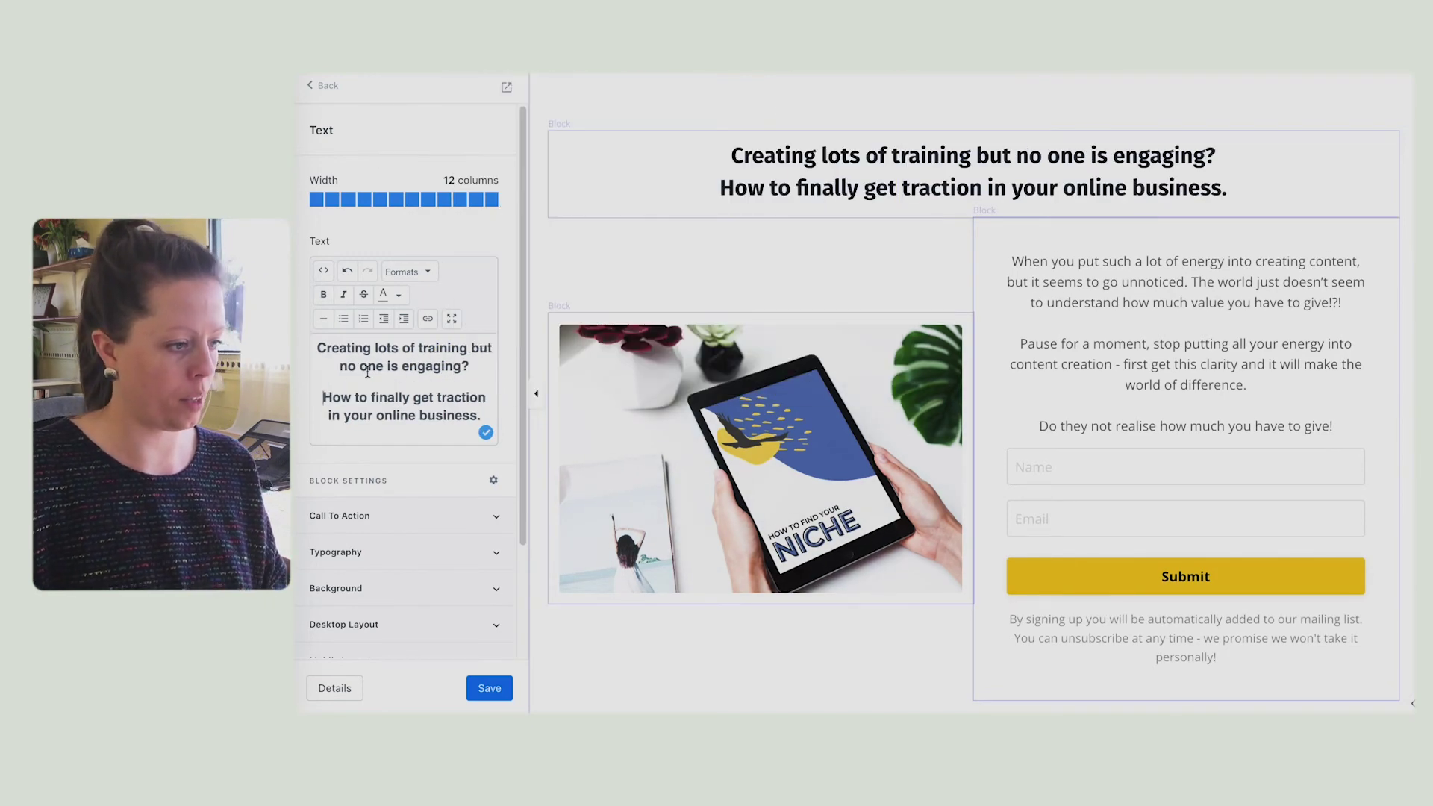
pyautogui.moveTo(491, 412); pyautogui.dragTo(293, 343)
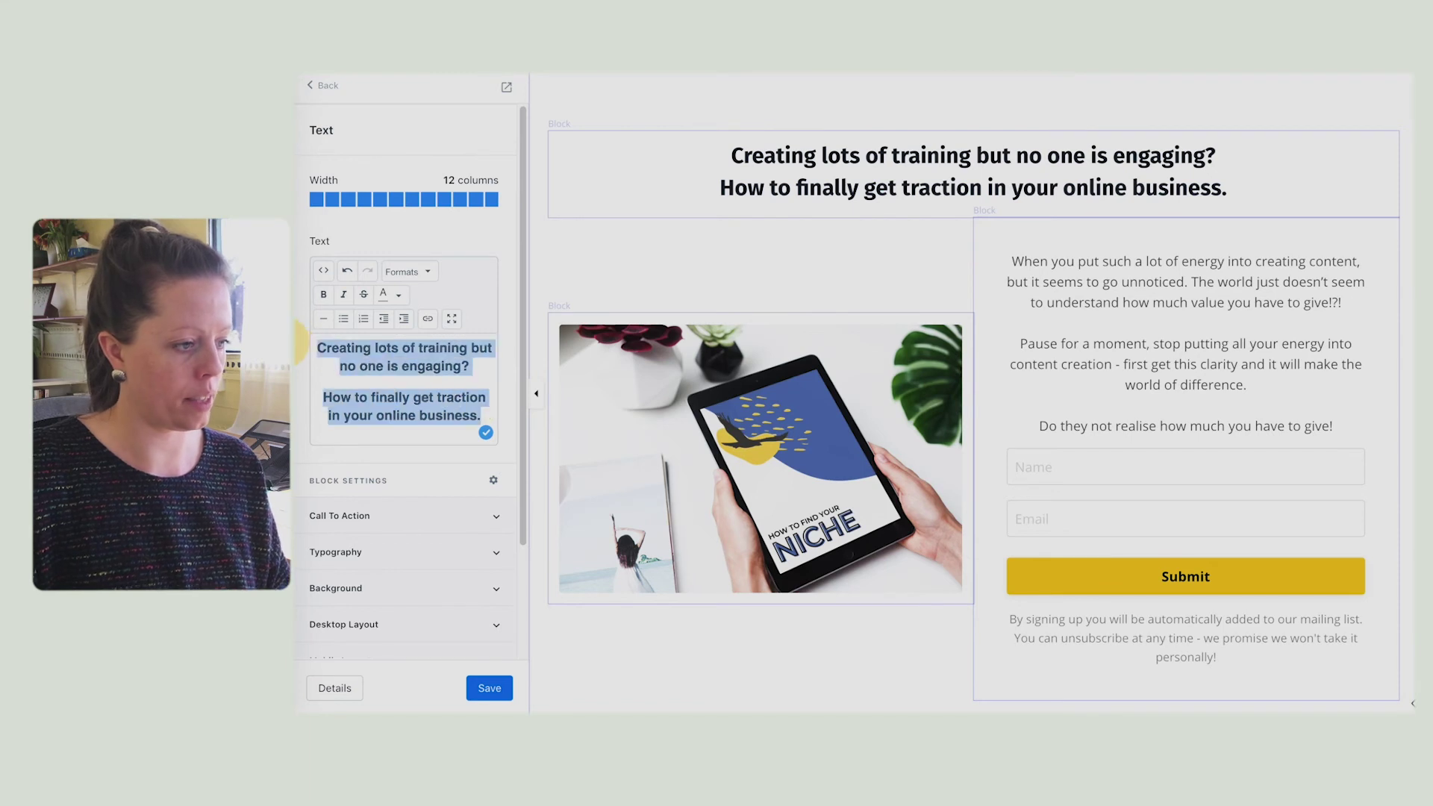
pyautogui.tripleClick(395, 366)
pyautogui.click(427, 270)
pyautogui.moveTo(430, 298)
pyautogui.click(578, 300)
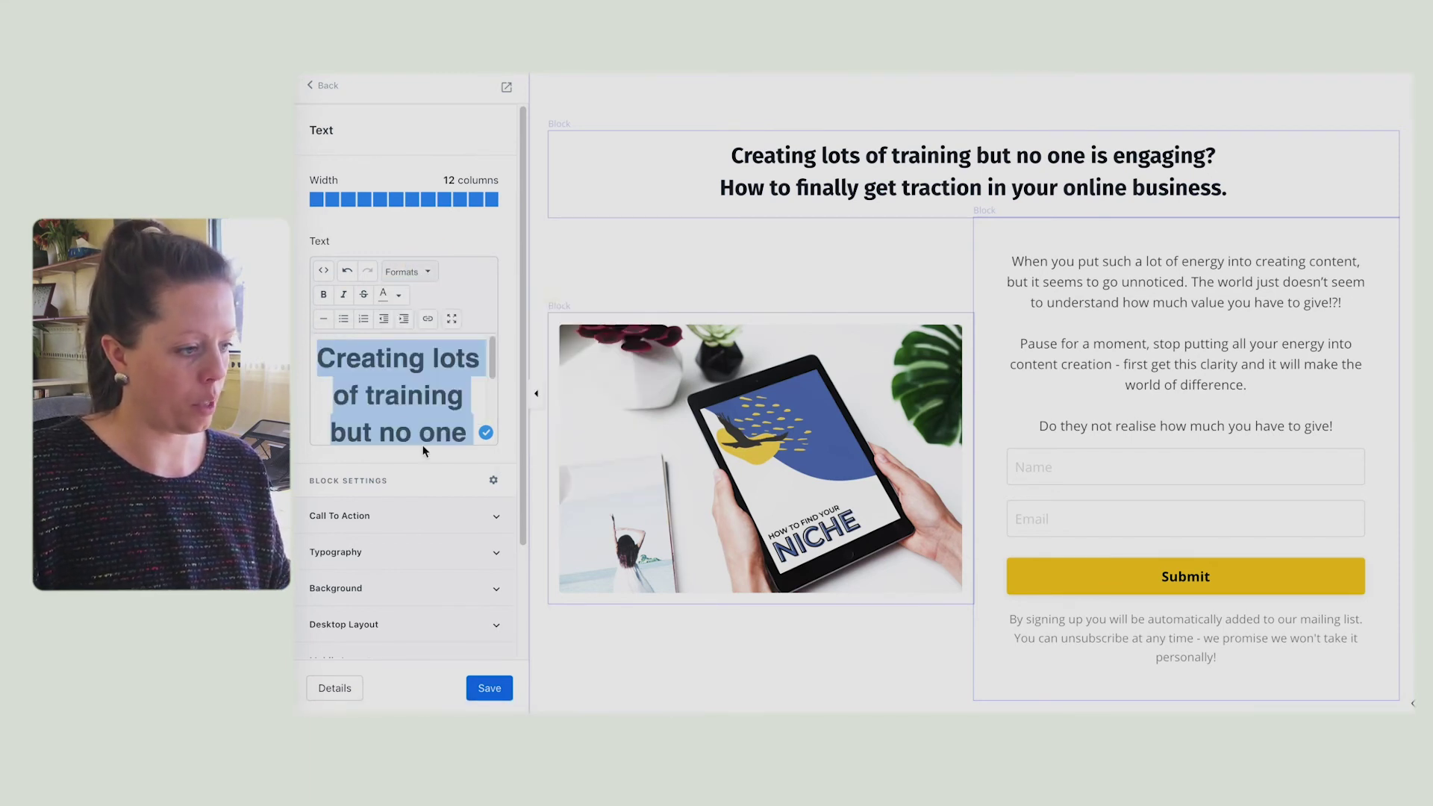
# Step: Save the page and insert a comma after "training" in the headline's first line
pyautogui.click(499, 687)
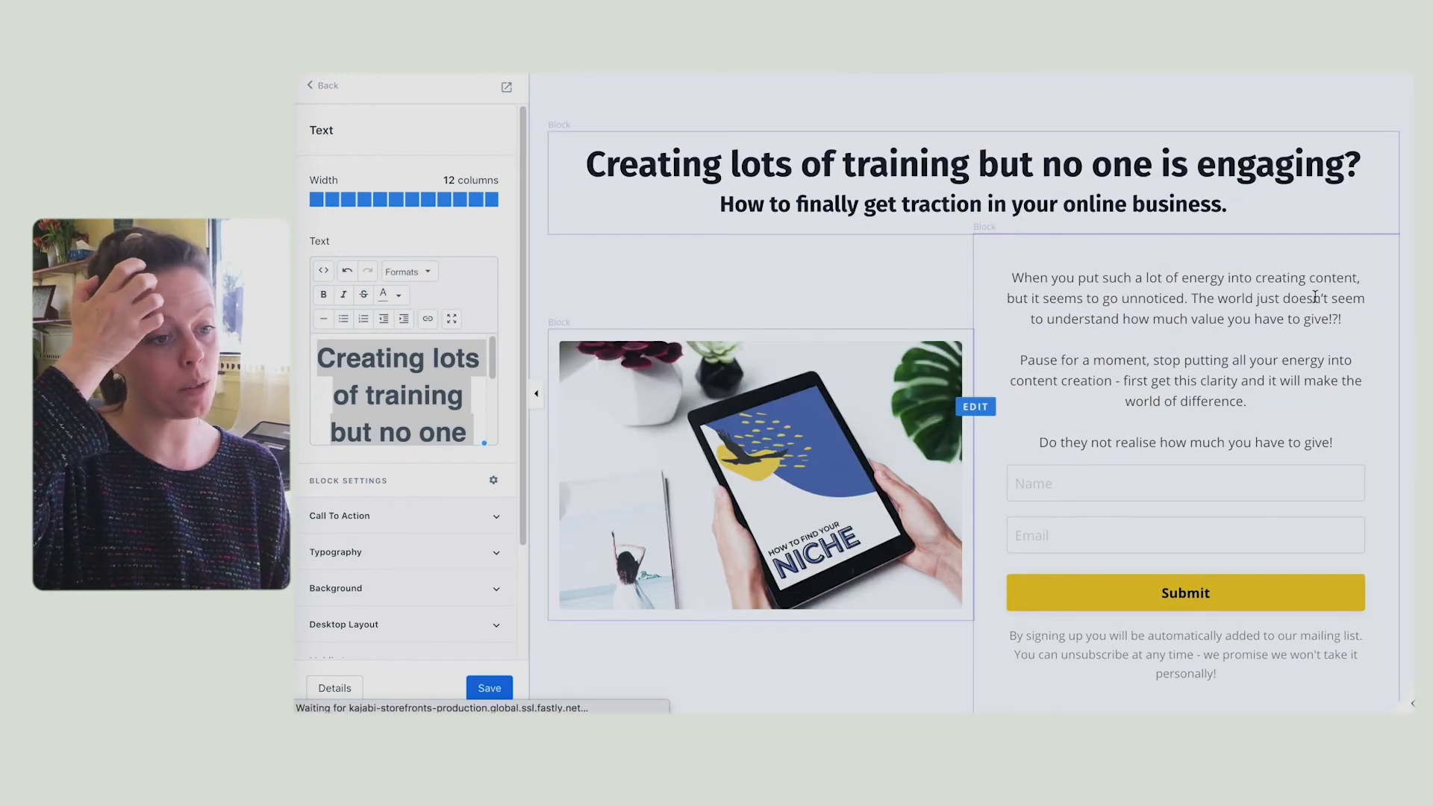
pyautogui.click(458, 396)
pyautogui.write(',')
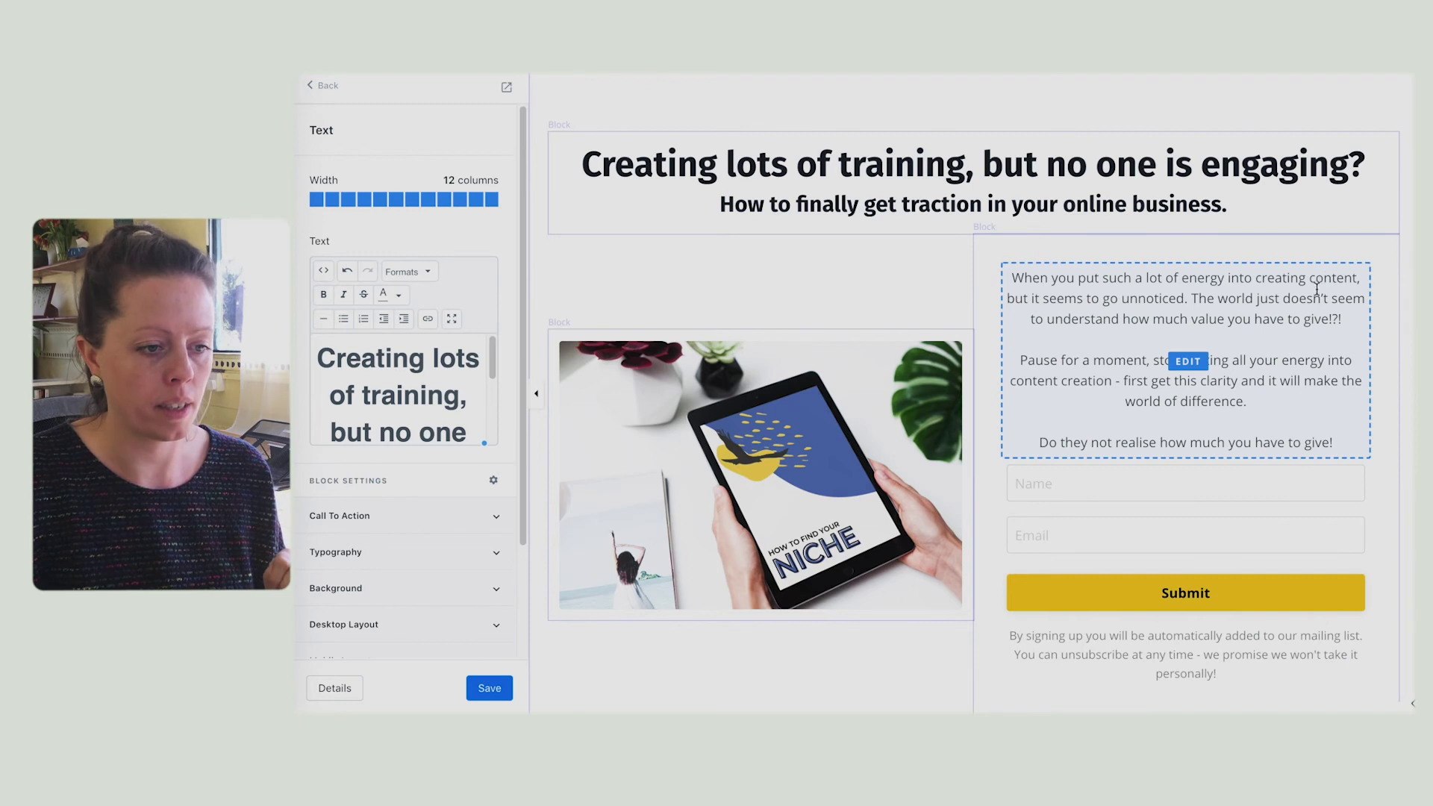
# Step: Reword the opening of the opt-in form's text from "When you put such a lot of energy" to "You put such a lot of energy"
pyautogui.click(1059, 277)
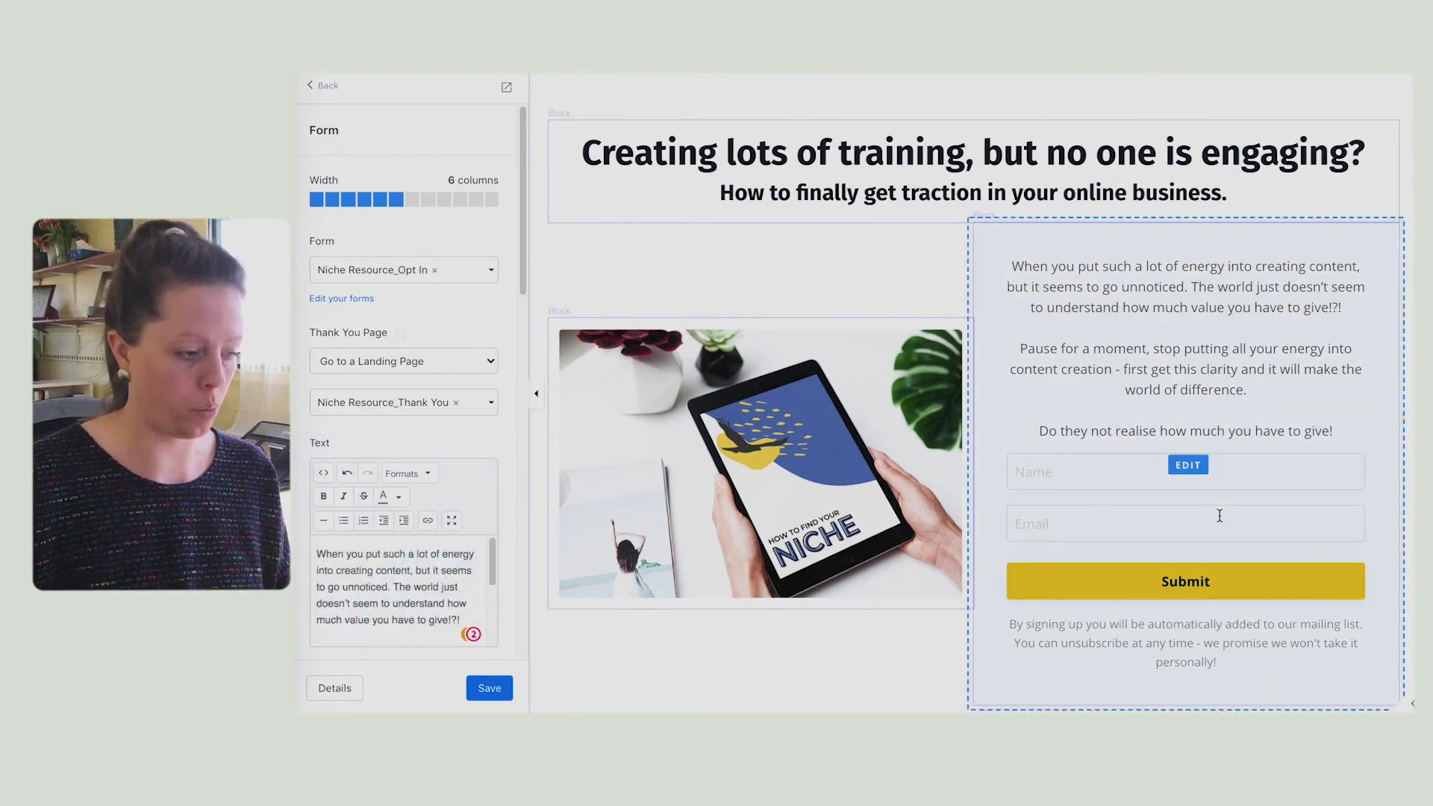
pyautogui.press('BackSpace')
pyautogui.press('BackSpace')
pyautogui.press('BackSpace')
pyautogui.press('BackSpace')
pyautogui.press('BackSpace')
pyautogui.press('BackSpace')
pyautogui.write('Y')
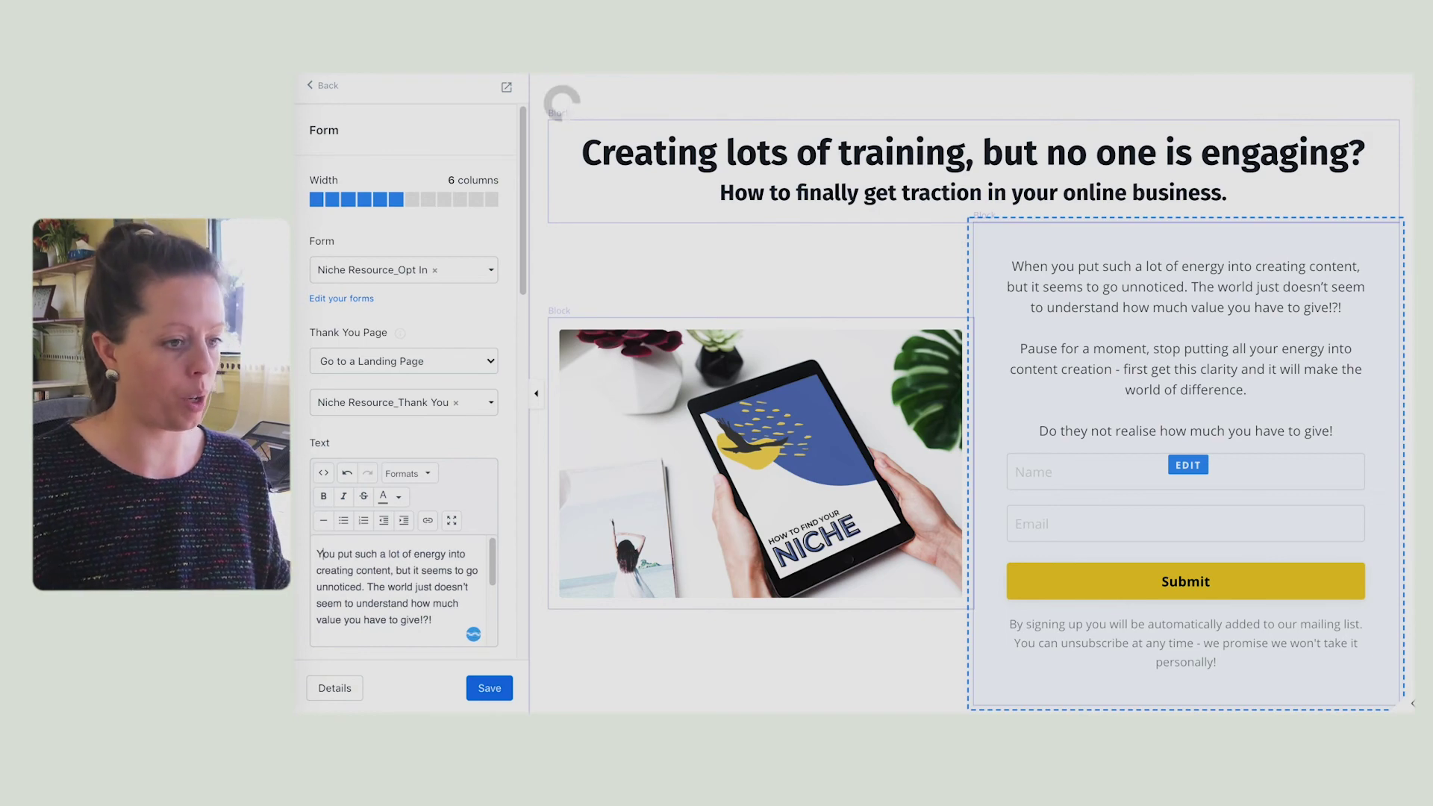